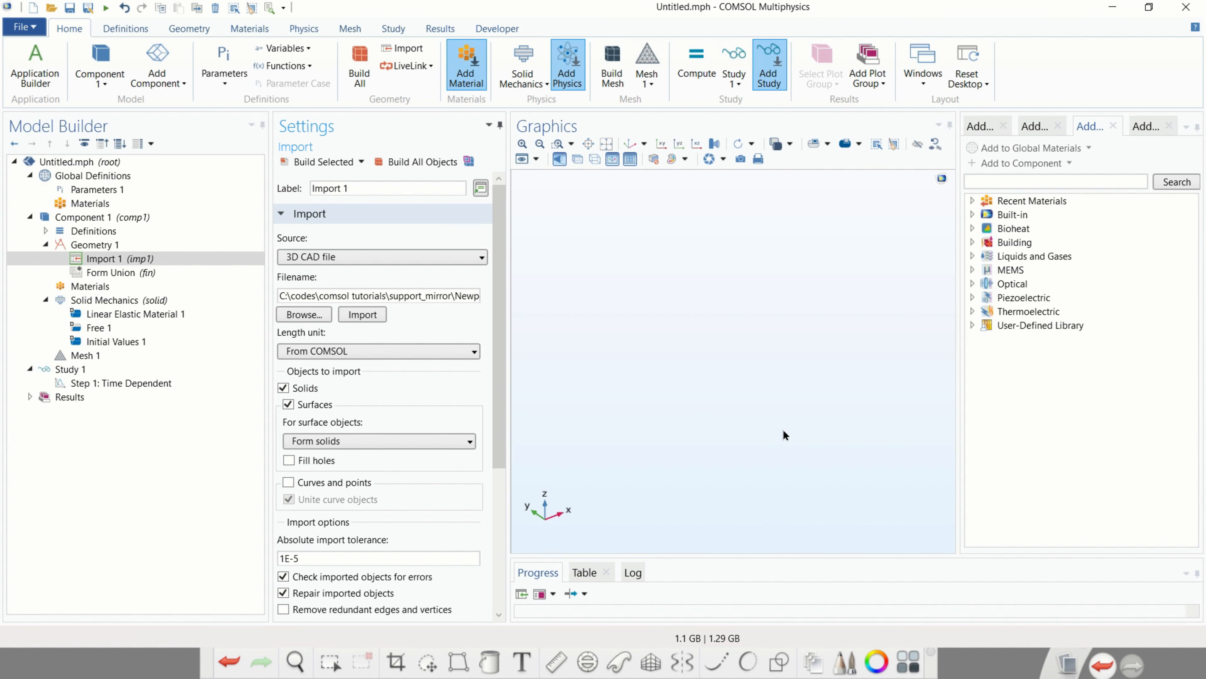
- Examine the imported mirror mount closely around a small retaining clip on the inside of its ring
{"action": "left_click_drag", "start_coordinate": [887, 480], "coordinate": [561, 418]}
{"action": "middle_click_drag", "start_coordinate": [558, 321], "coordinate": [560, 242]}
{"action": "left_click_drag", "start_coordinate": [678, 310], "coordinate": [803, 310]}
{"action": "middle_click_drag", "start_coordinate": [827, 309], "coordinate": [879, 413]}
{"action": "right_click_drag", "start_coordinate": [904, 335], "coordinate": [711, 404]}
{"action": "middle_click_drag", "start_coordinate": [750, 406], "coordinate": [755, 306]}
{"action": "mouse_move", "coordinate": [729, 390]}
{"action": "left_mouse_down"}
{"action": "mouse_move", "coordinate": [773, 457]}
{"action": "mouse_move", "coordinate": [710, 392]}
{"action": "left_mouse_up"}
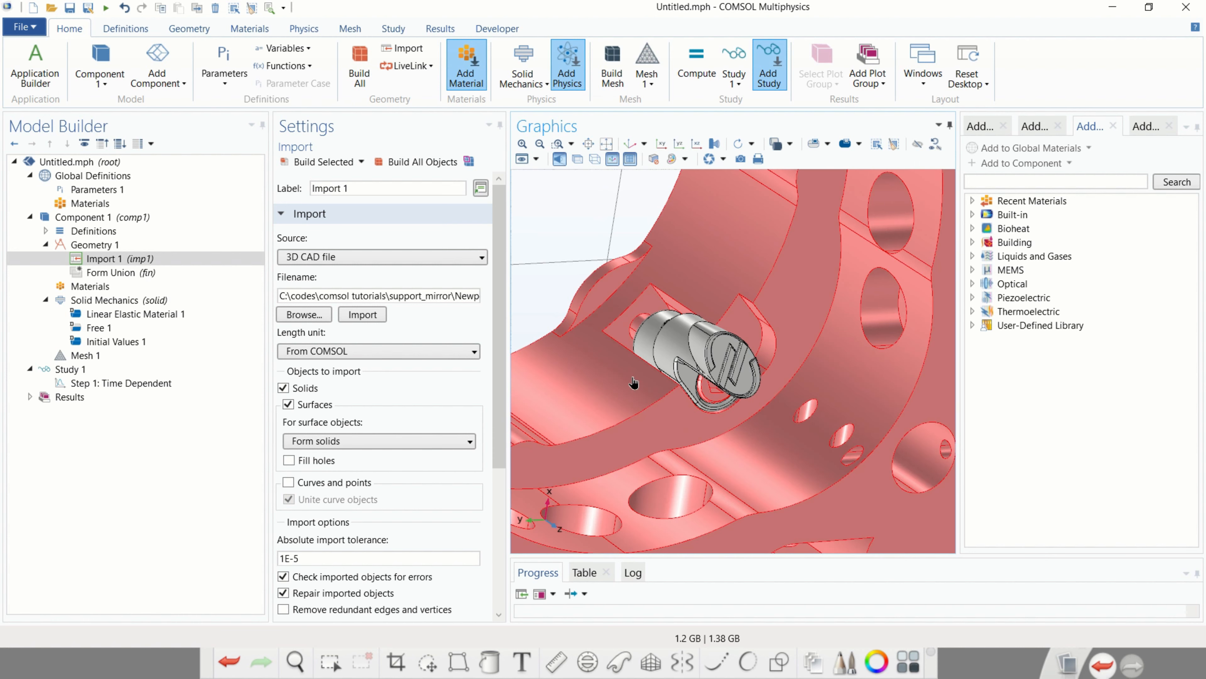
- Examine the whole mirror mount from several sides, including its adjustment knobs, the gap between its plates and the side holes
{"action": "scroll", "coordinate": [706, 365], "scroll_direction": "down", "scroll_amount": 6}
{"action": "left_click_drag", "start_coordinate": [728, 318], "coordinate": [676, 266]}
{"action": "scroll", "coordinate": [724, 288], "scroll_direction": "up", "scroll_amount": 3}
{"action": "right_click_drag", "start_coordinate": [724, 288], "coordinate": [807, 494]}
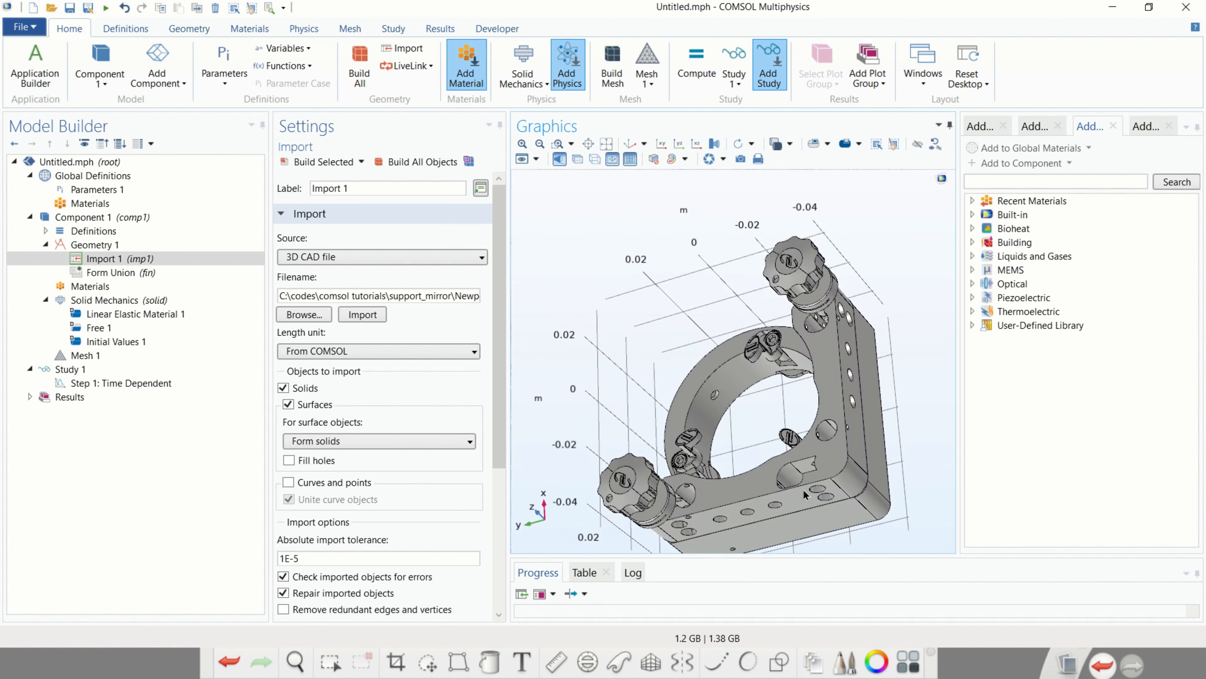
{"action": "left_click_drag", "start_coordinate": [806, 494], "coordinate": [720, 486]}
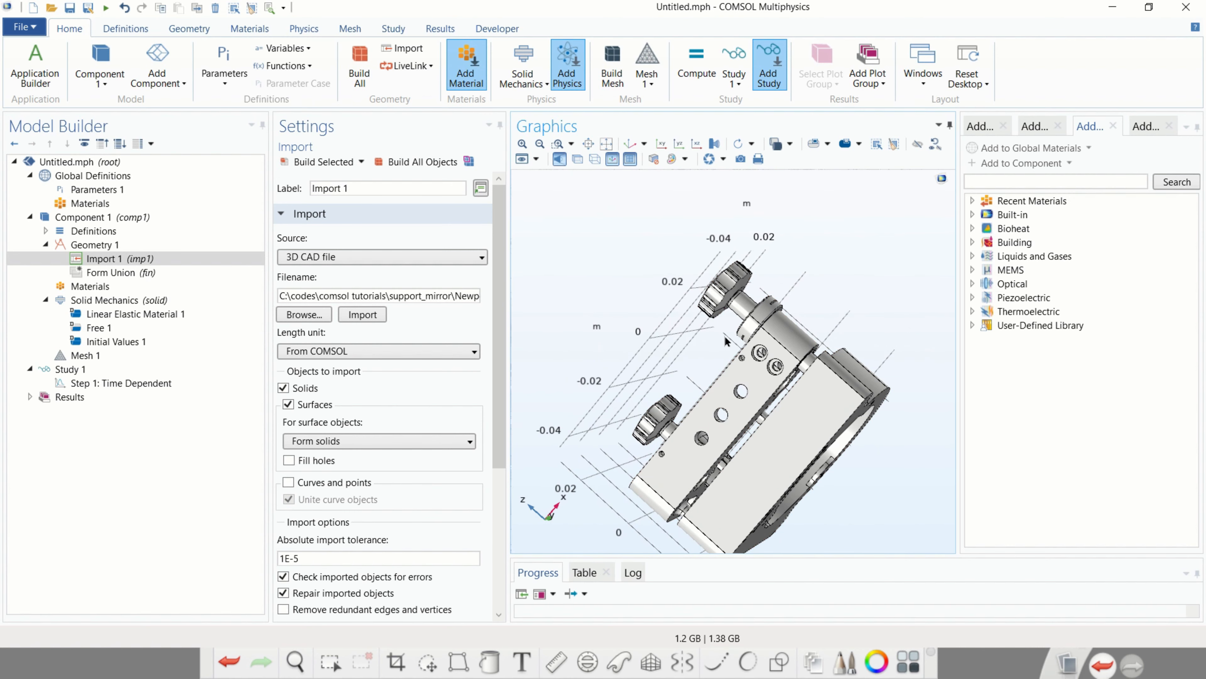
{"action": "left_click_drag", "start_coordinate": [786, 447], "coordinate": [904, 345]}
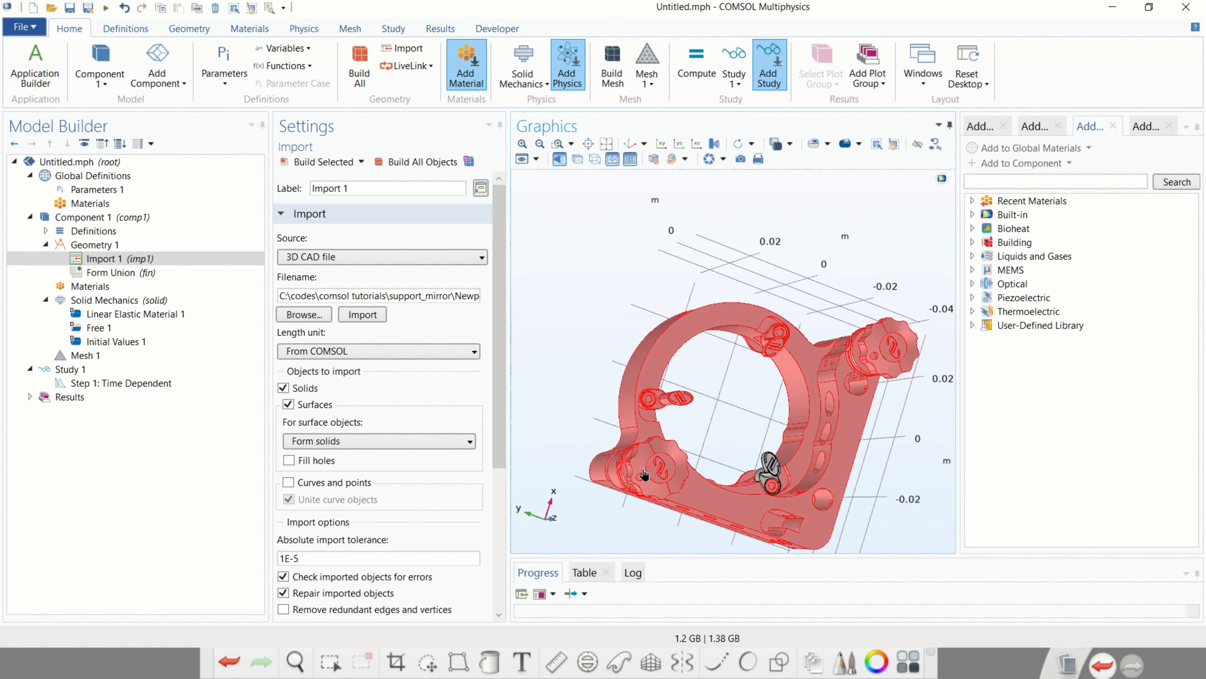
{"action": "scroll", "coordinate": [645, 476], "scroll_direction": "up", "scroll_amount": 3}
{"action": "left_click_drag", "start_coordinate": [638, 468], "coordinate": [688, 295]}
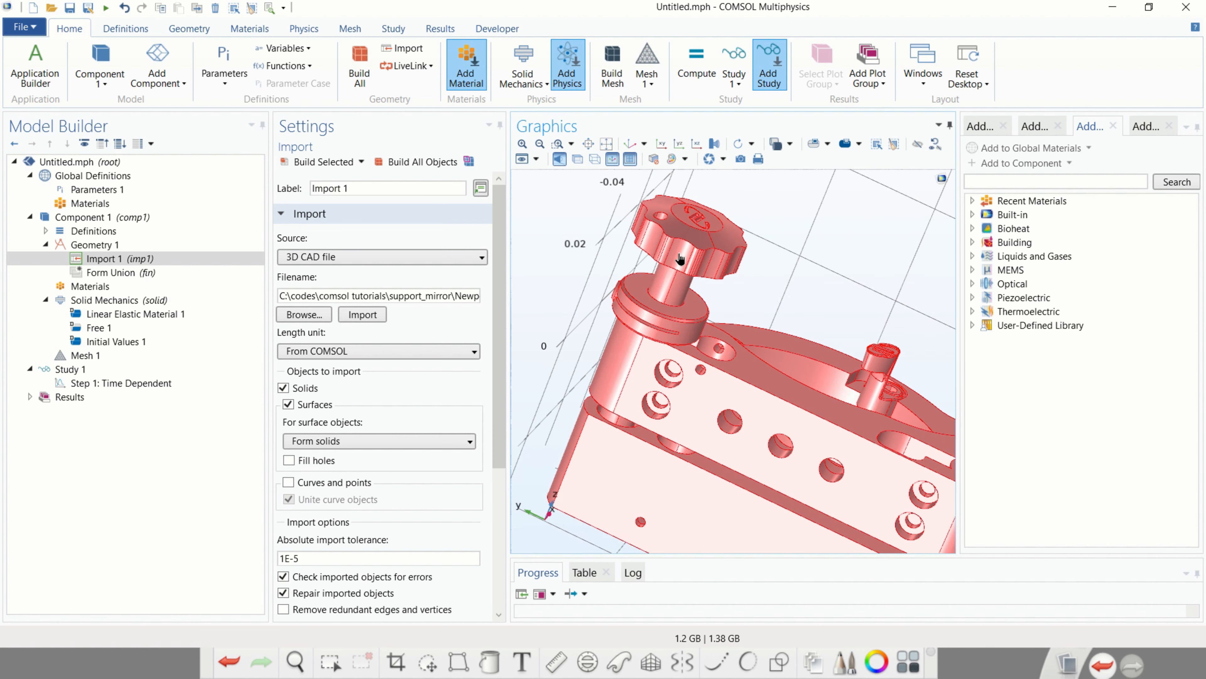
{"action": "scroll", "coordinate": [850, 426], "scroll_direction": "down", "scroll_amount": 4}
{"action": "left_click_drag", "start_coordinate": [850, 426], "coordinate": [783, 528]}
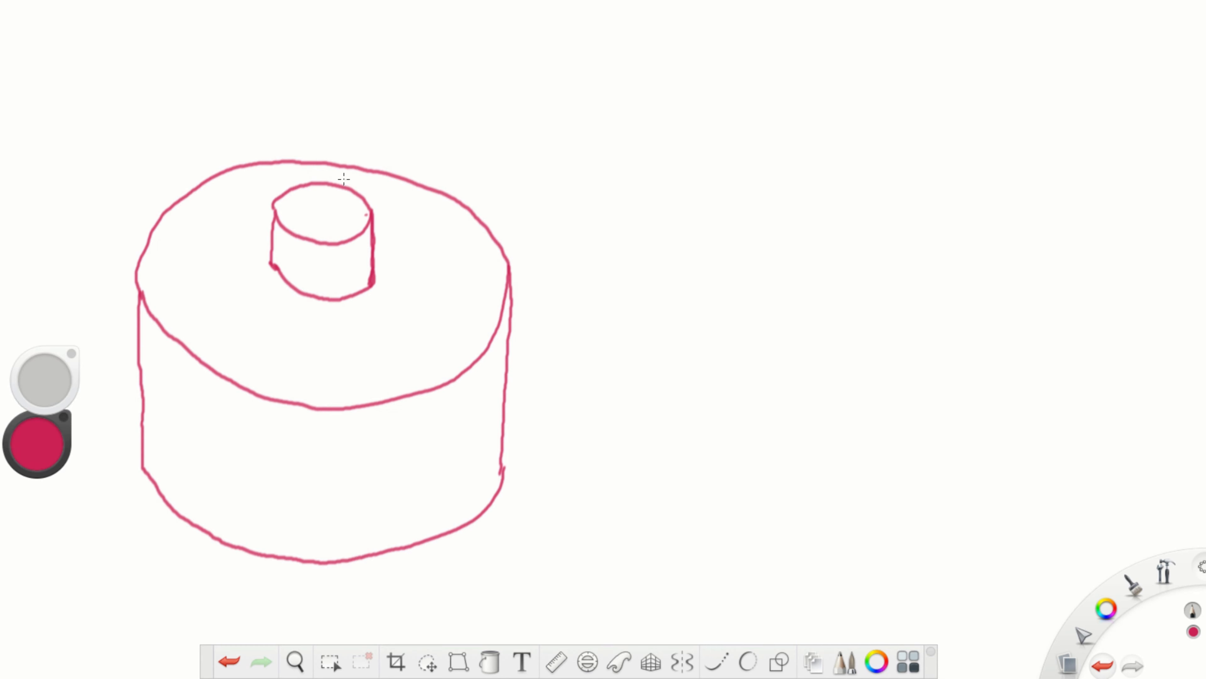
- Draw a small arrow pointing at the stepped cylinder, and a horizontal arrow beside it with a question mark above
{"action": "left_click_drag", "start_coordinate": [193, 56], "coordinate": [219, 100]}
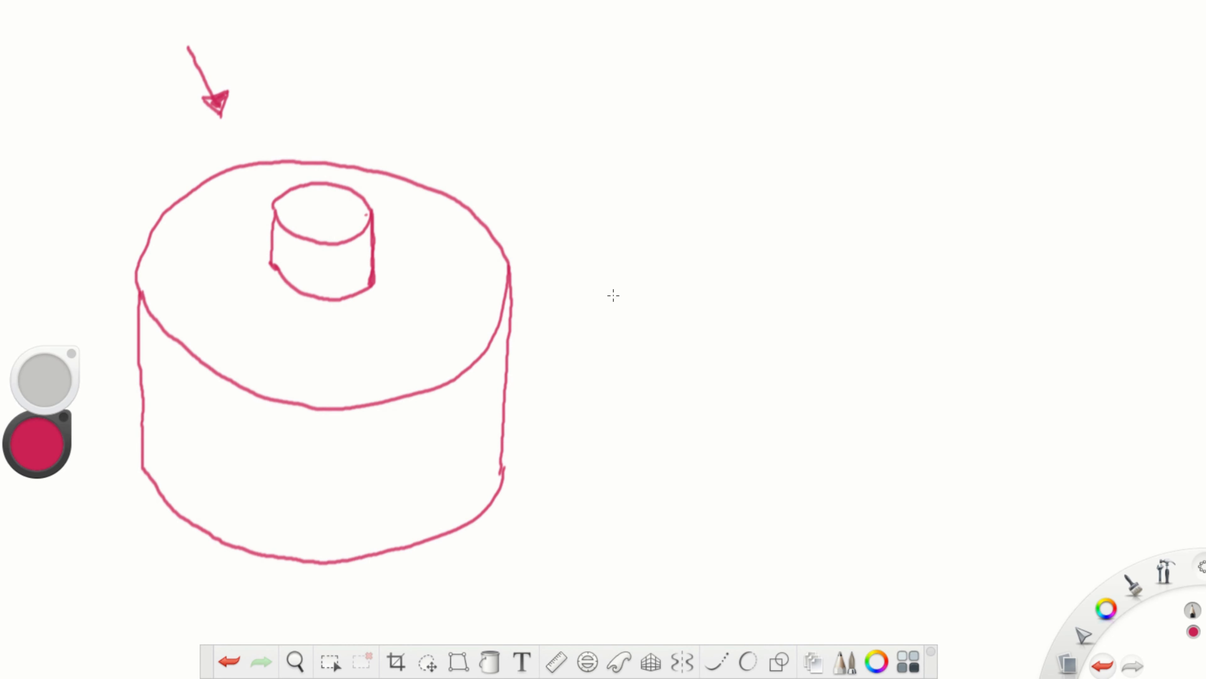
{"action": "mouse_move", "coordinate": [577, 283]}
{"action": "left_mouse_down"}
{"action": "mouse_move", "coordinate": [703, 275]}
{"action": "mouse_move", "coordinate": [693, 283]}
{"action": "left_mouse_up"}
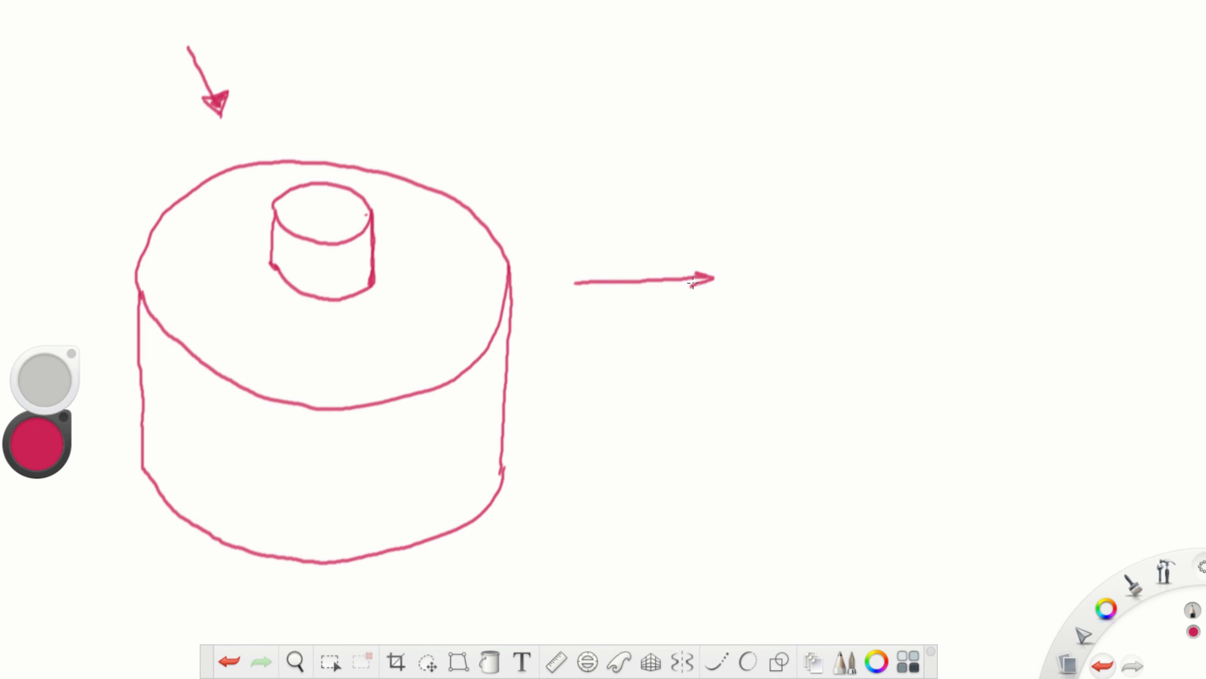
{"action": "left_click_drag", "start_coordinate": [627, 192], "coordinate": [665, 218]}
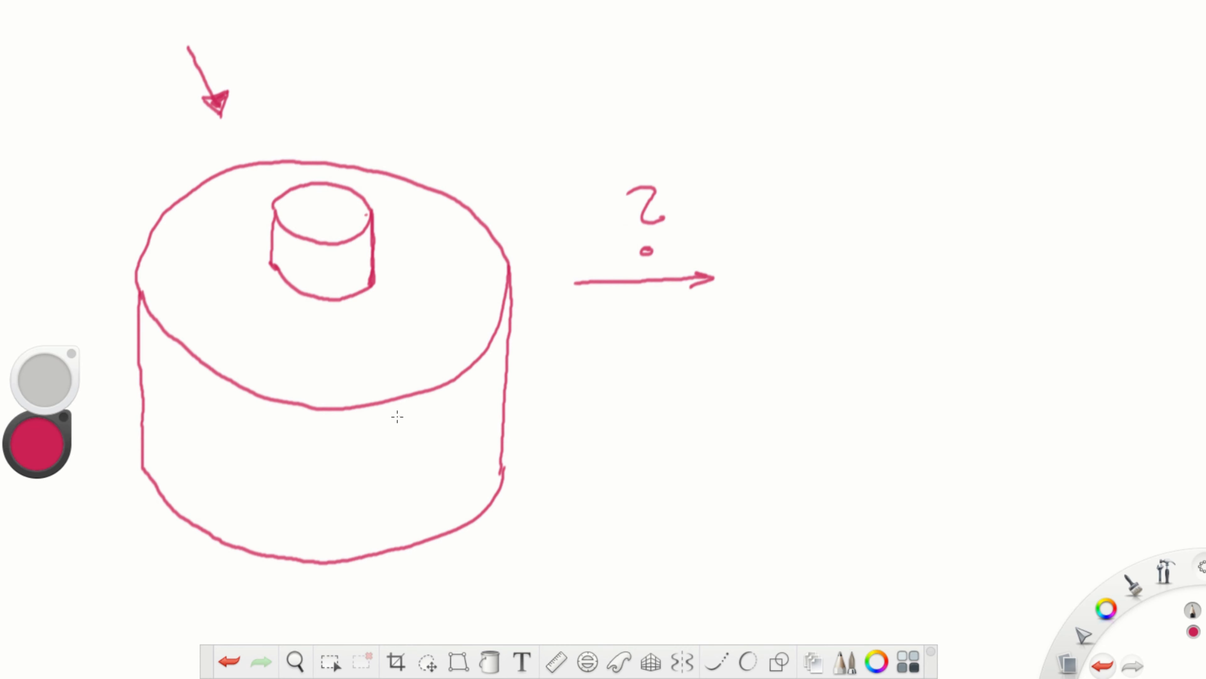
- Add the dashed hidden edge to the large cylinder's base and outline a slanted plane around that base
{"action": "left_click_drag", "start_coordinate": [154, 456], "coordinate": [210, 431]}
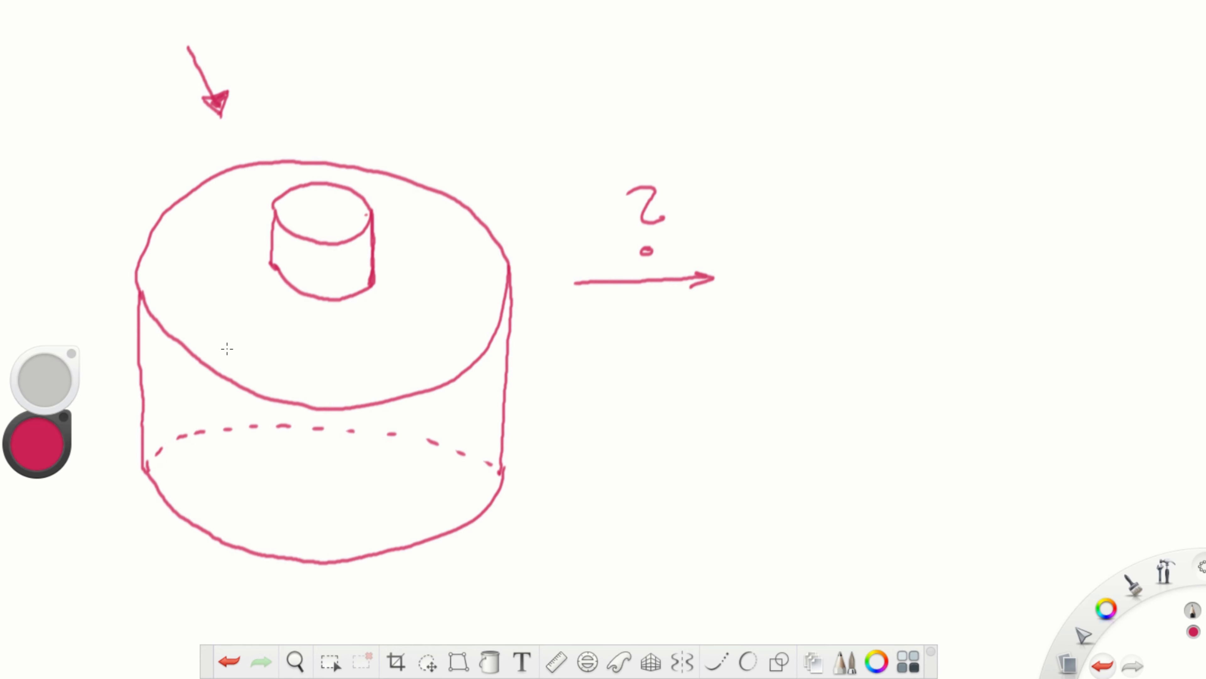
{"action": "mouse_move", "coordinate": [131, 340]}
{"action": "left_mouse_down"}
{"action": "mouse_move", "coordinate": [24, 547]}
{"action": "mouse_move", "coordinate": [128, 583]}
{"action": "mouse_move", "coordinate": [289, 597]}
{"action": "mouse_move", "coordinate": [470, 603]}
{"action": "mouse_move", "coordinate": [572, 563]}
{"action": "mouse_move", "coordinate": [644, 377]}
{"action": "left_mouse_up"}
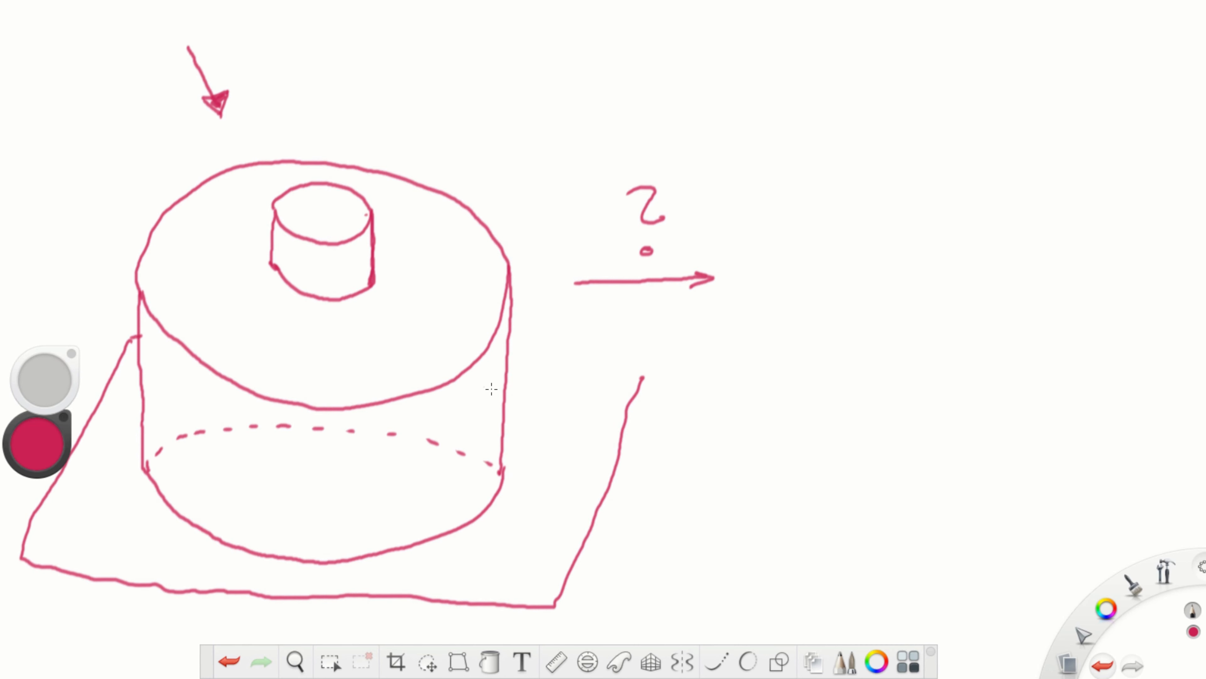
{"action": "left_click_drag", "start_coordinate": [524, 364], "coordinate": [672, 375]}
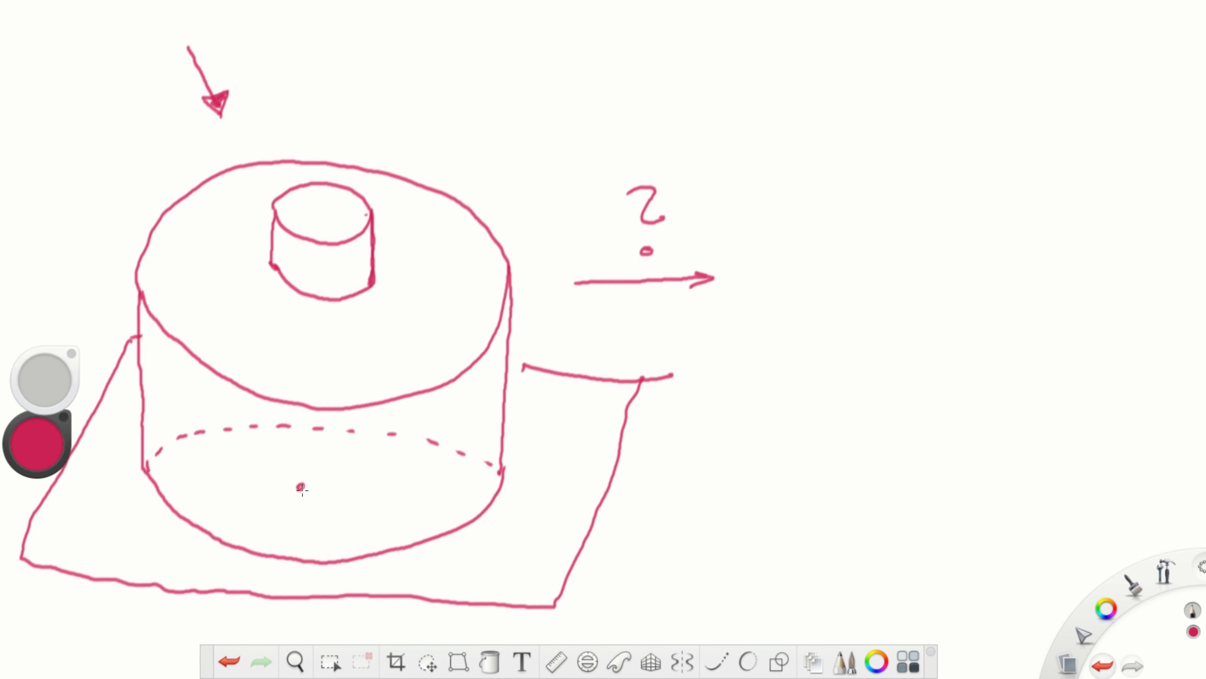
- Draw a second slanted plane beyond the horizontal arrow, with a circle on it raised into a cylinder
{"action": "mouse_move", "coordinate": [830, 390]}
{"action": "left_mouse_down"}
{"action": "mouse_move", "coordinate": [767, 566]}
{"action": "mouse_move", "coordinate": [1086, 566]}
{"action": "mouse_move", "coordinate": [1145, 478]}
{"action": "mouse_move", "coordinate": [1161, 396]}
{"action": "left_mouse_up"}
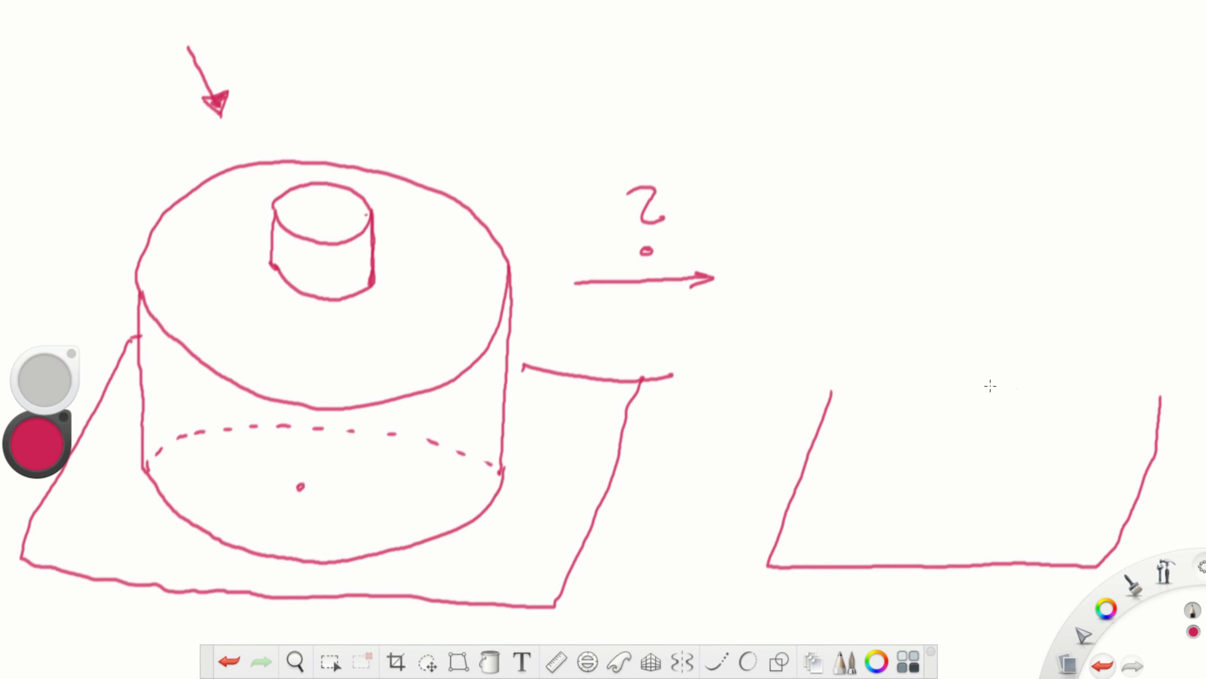
{"action": "left_click_drag", "start_coordinate": [835, 390], "coordinate": [1170, 385]}
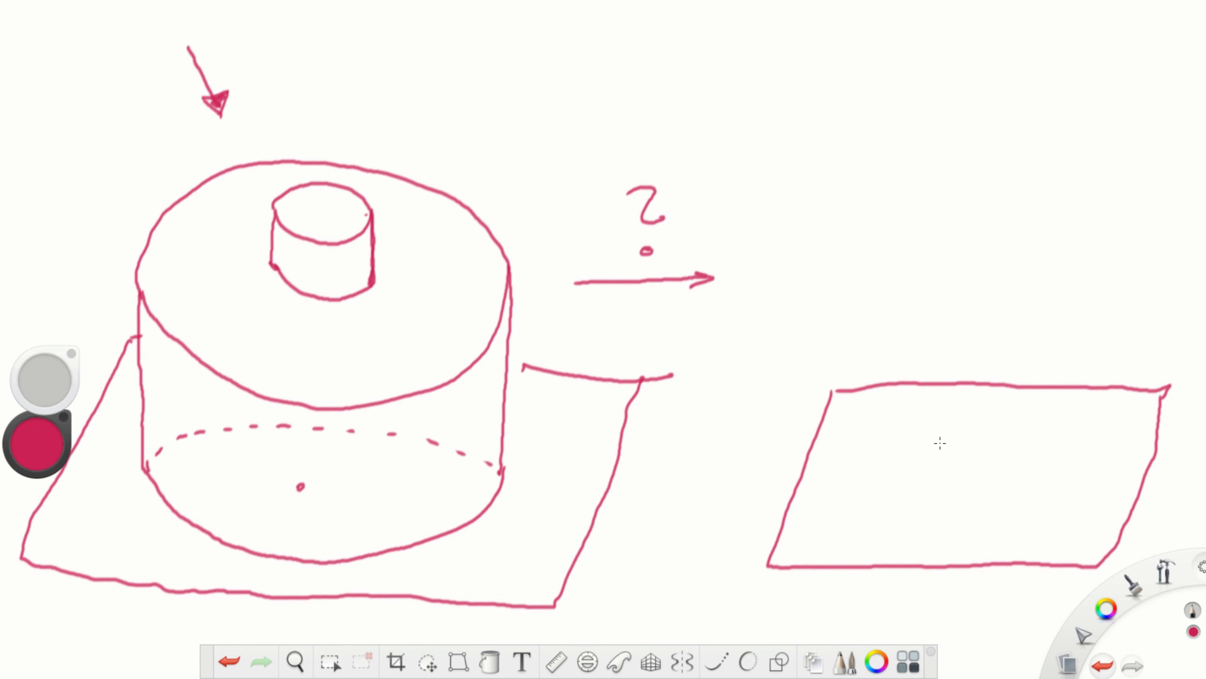
{"action": "mouse_move", "coordinate": [1027, 413]}
{"action": "left_mouse_down"}
{"action": "mouse_move", "coordinate": [974, 410]}
{"action": "mouse_move", "coordinate": [852, 442]}
{"action": "mouse_move", "coordinate": [909, 528]}
{"action": "mouse_move", "coordinate": [1030, 520]}
{"action": "mouse_move", "coordinate": [1085, 454]}
{"action": "mouse_move", "coordinate": [1021, 404]}
{"action": "left_mouse_up"}
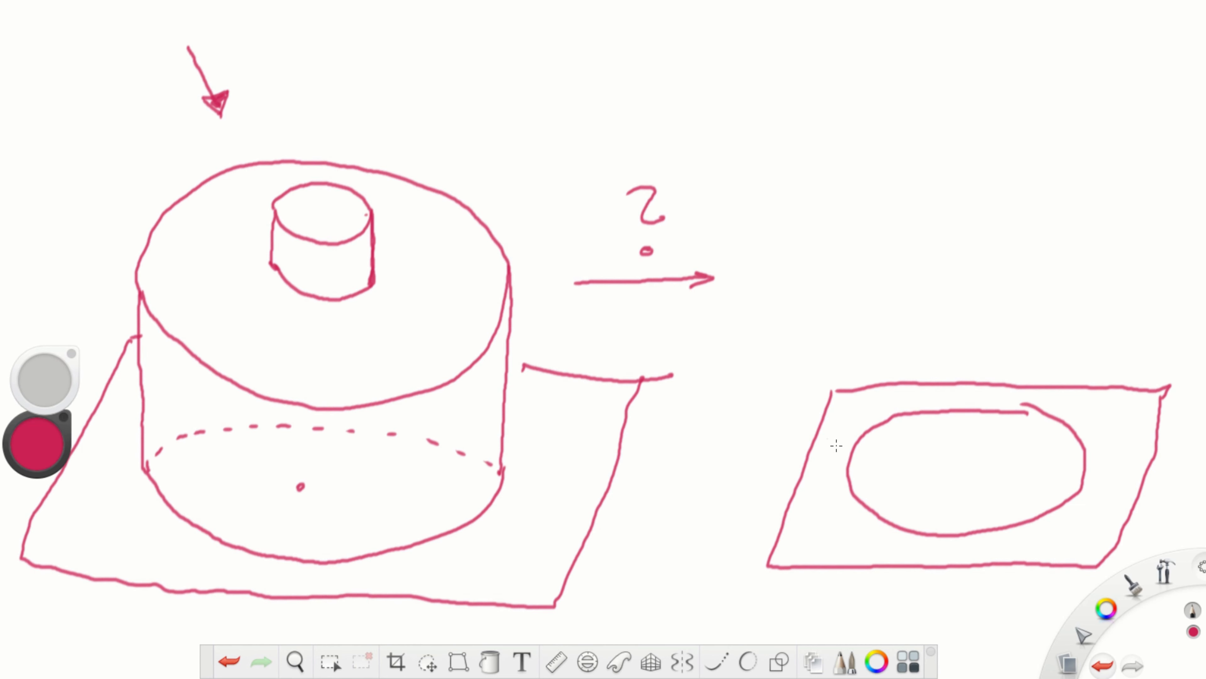
{"action": "left_click_drag", "start_coordinate": [851, 430], "coordinate": [859, 279]}
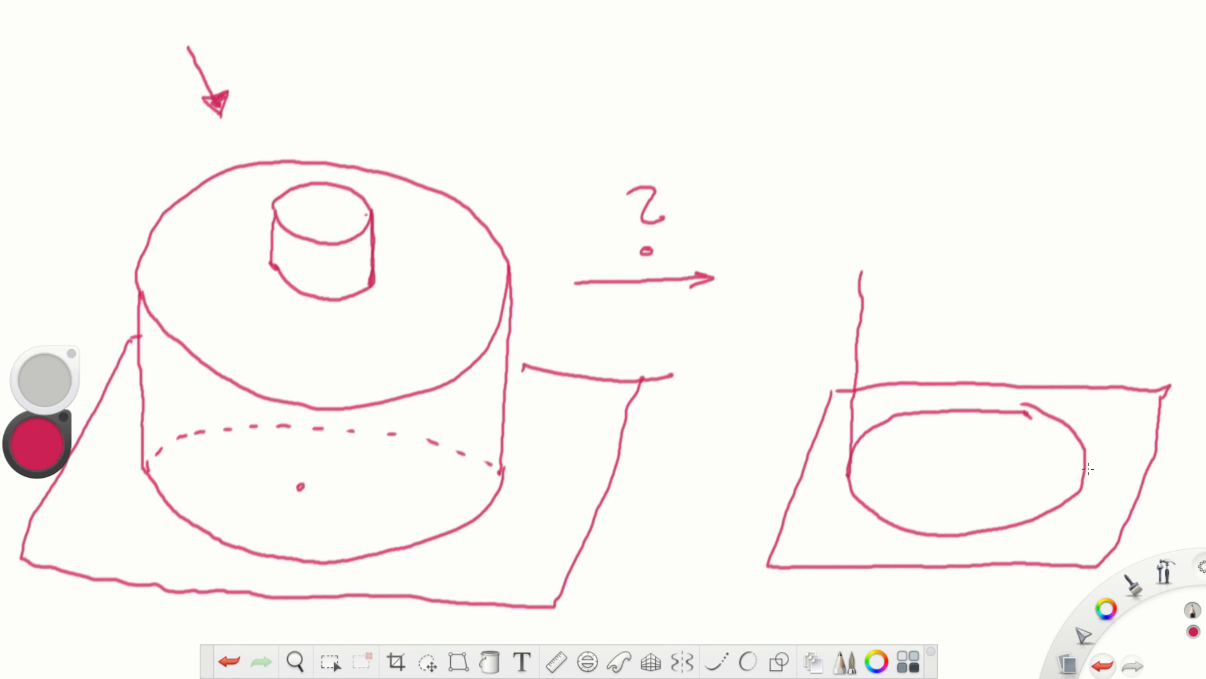
{"action": "left_click_drag", "start_coordinate": [1093, 436], "coordinate": [1110, 248]}
{"action": "mouse_move", "coordinate": [892, 228]}
{"action": "left_mouse_down"}
{"action": "mouse_move", "coordinate": [857, 242]}
{"action": "mouse_move", "coordinate": [935, 320]}
{"action": "mouse_move", "coordinate": [1088, 297]}
{"action": "mouse_move", "coordinate": [1097, 229]}
{"action": "mouse_move", "coordinate": [972, 195]}
{"action": "mouse_move", "coordinate": [898, 208]}
{"action": "mouse_move", "coordinate": [886, 231]}
{"action": "left_mouse_up"}
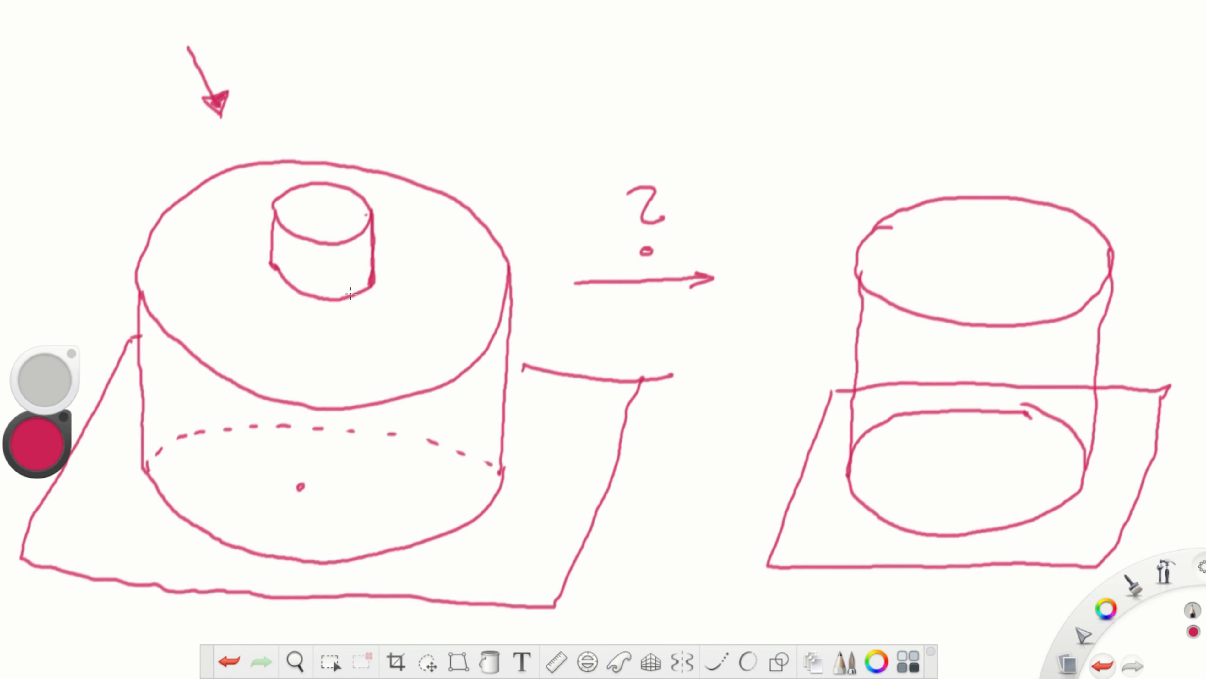
- Outline a slanted plane at the original large cylinder's top face and hatch that face around the small cylinder
{"action": "mouse_move", "coordinate": [128, 70]}
{"action": "left_mouse_down"}
{"action": "mouse_move", "coordinate": [59, 224]}
{"action": "mouse_move", "coordinate": [32, 335]}
{"action": "mouse_move", "coordinate": [500, 468]}
{"action": "mouse_move", "coordinate": [593, 437]}
{"action": "mouse_move", "coordinate": [652, 284]}
{"action": "mouse_move", "coordinate": [734, 124]}
{"action": "mouse_move", "coordinate": [128, 60]}
{"action": "left_mouse_up"}
{"action": "left_click_drag", "start_coordinate": [175, 224], "coordinate": [165, 284]}
{"action": "left_click_drag", "start_coordinate": [213, 187], "coordinate": [193, 304]}
{"action": "left_click_drag", "start_coordinate": [253, 176], "coordinate": [218, 321]}
{"action": "left_click_drag", "start_coordinate": [251, 279], "coordinate": [246, 350]}
{"action": "left_click_drag", "start_coordinate": [294, 279], "coordinate": [287, 363]}
{"action": "left_click_drag", "start_coordinate": [342, 312], "coordinate": [335, 402]}
{"action": "left_click_drag", "start_coordinate": [408, 214], "coordinate": [384, 388]}
{"action": "left_click_drag", "start_coordinate": [454, 232], "coordinate": [424, 380]}
{"action": "left_click_drag", "start_coordinate": [486, 241], "coordinate": [460, 344]}
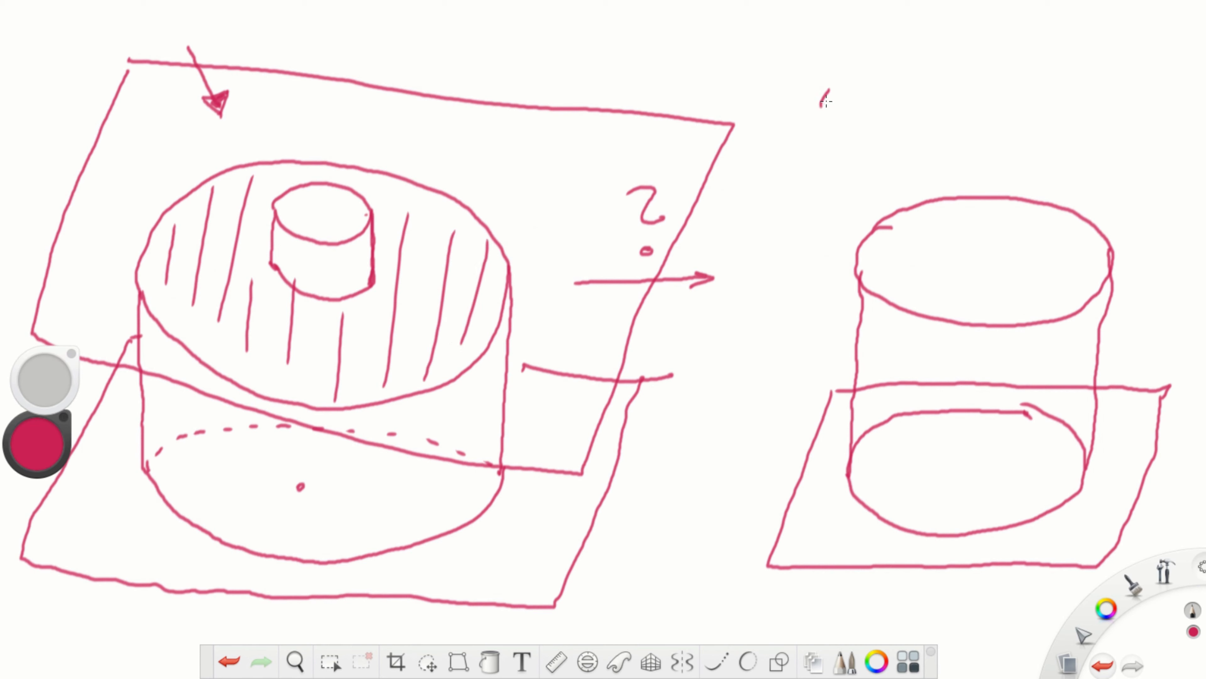
- Outline a plane at the second cylinder's top face and draw a small circle there raised into a narrow cylinder
{"action": "mouse_move", "coordinate": [830, 97]}
{"action": "left_mouse_down"}
{"action": "mouse_move", "coordinate": [726, 285]}
{"action": "mouse_move", "coordinate": [820, 371]}
{"action": "mouse_move", "coordinate": [1069, 378]}
{"action": "mouse_move", "coordinate": [1152, 346]}
{"action": "mouse_move", "coordinate": [1204, 227]}
{"action": "left_mouse_up"}
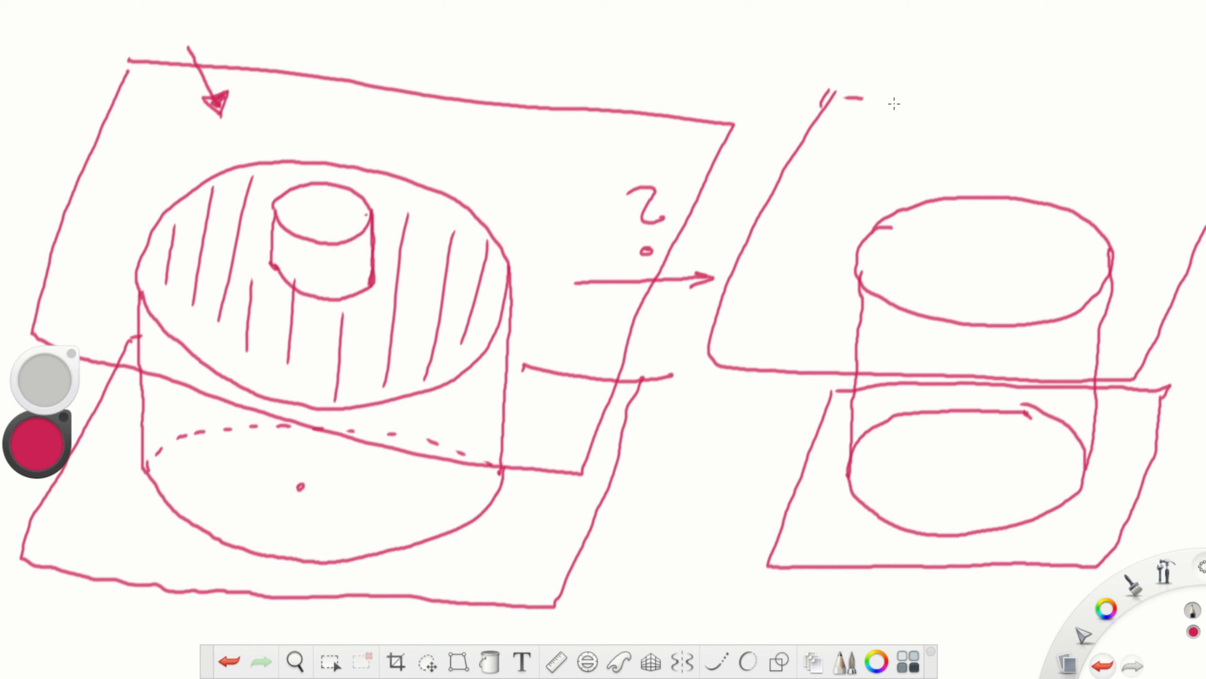
{"action": "left_click_drag", "start_coordinate": [894, 104], "coordinate": [1204, 139]}
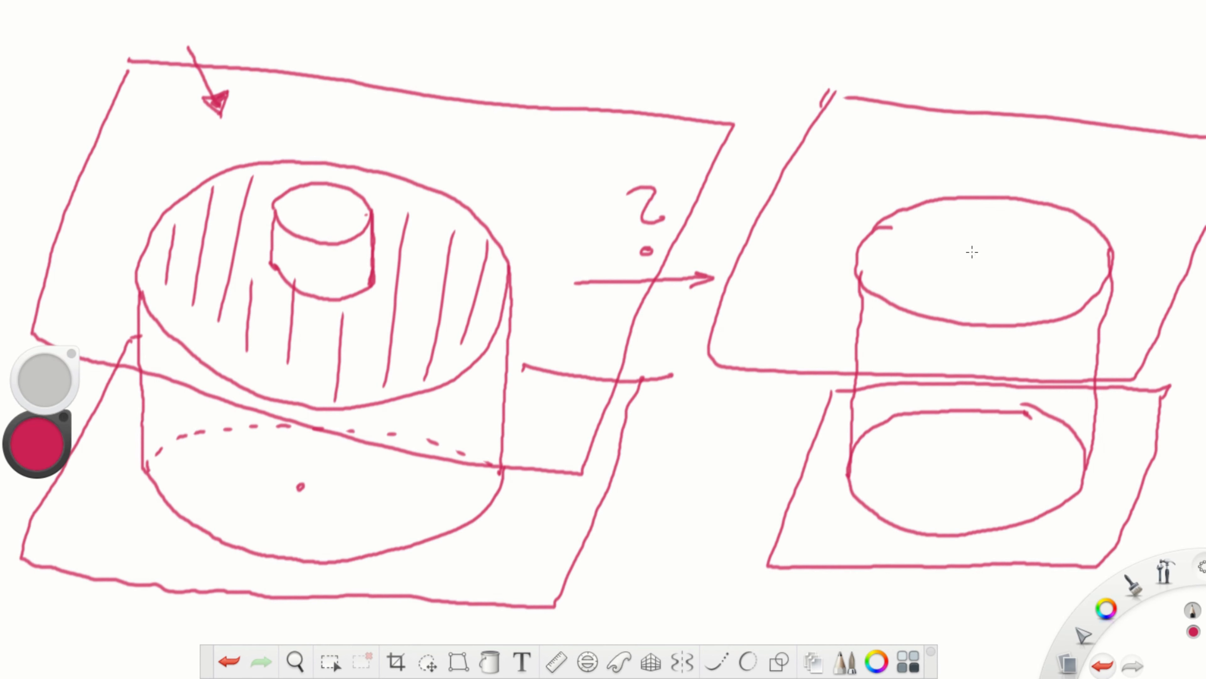
{"action": "mouse_move", "coordinate": [988, 237]}
{"action": "left_mouse_down"}
{"action": "mouse_move", "coordinate": [938, 259]}
{"action": "mouse_move", "coordinate": [1003, 279]}
{"action": "mouse_move", "coordinate": [1006, 244]}
{"action": "left_mouse_up"}
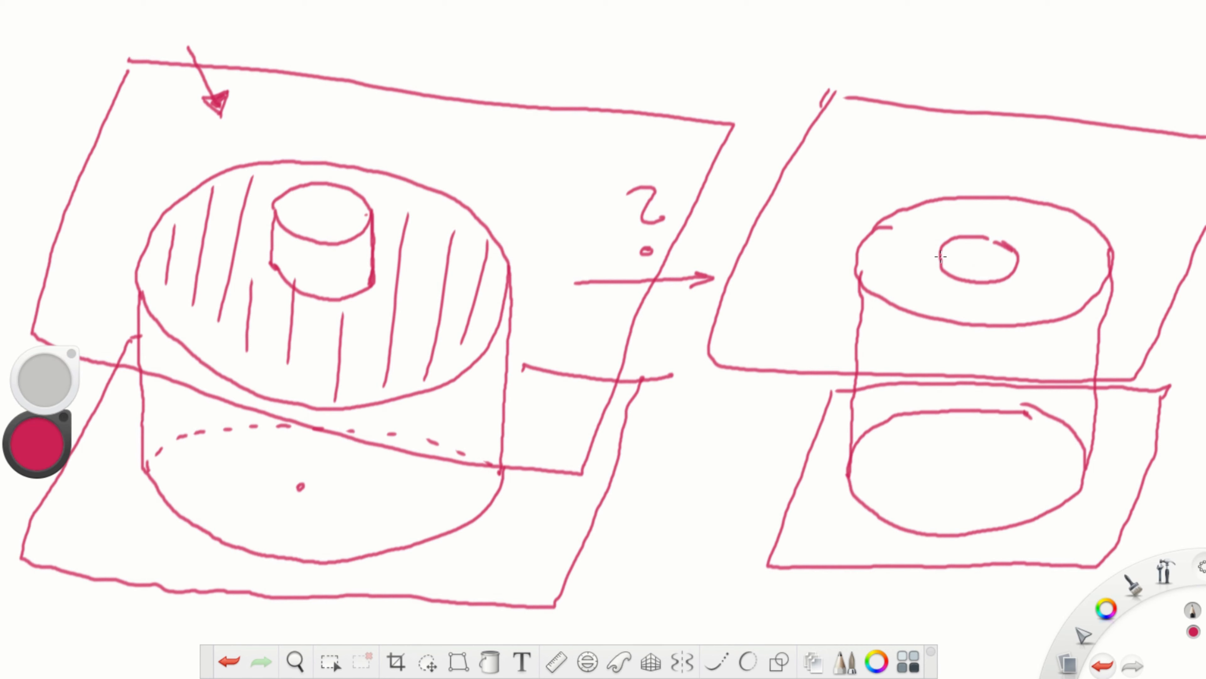
{"action": "mouse_move", "coordinate": [948, 222]}
{"action": "left_mouse_down"}
{"action": "mouse_move", "coordinate": [953, 178]}
{"action": "mouse_move", "coordinate": [1021, 148]}
{"action": "mouse_move", "coordinate": [975, 159]}
{"action": "left_mouse_up"}
{"action": "left_click_drag", "start_coordinate": [1014, 211], "coordinate": [1008, 248]}
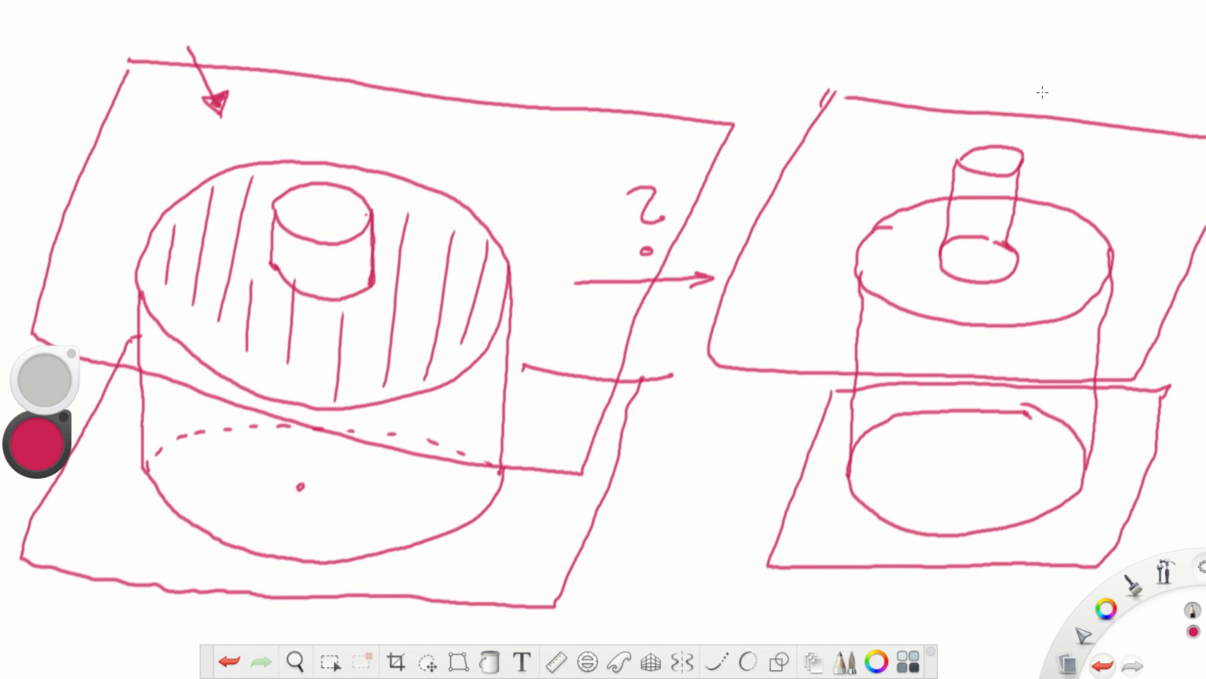
- Switch to the Untitled.mph model in COMSOL Multiphysics
{"action": "key", "text": "super"}
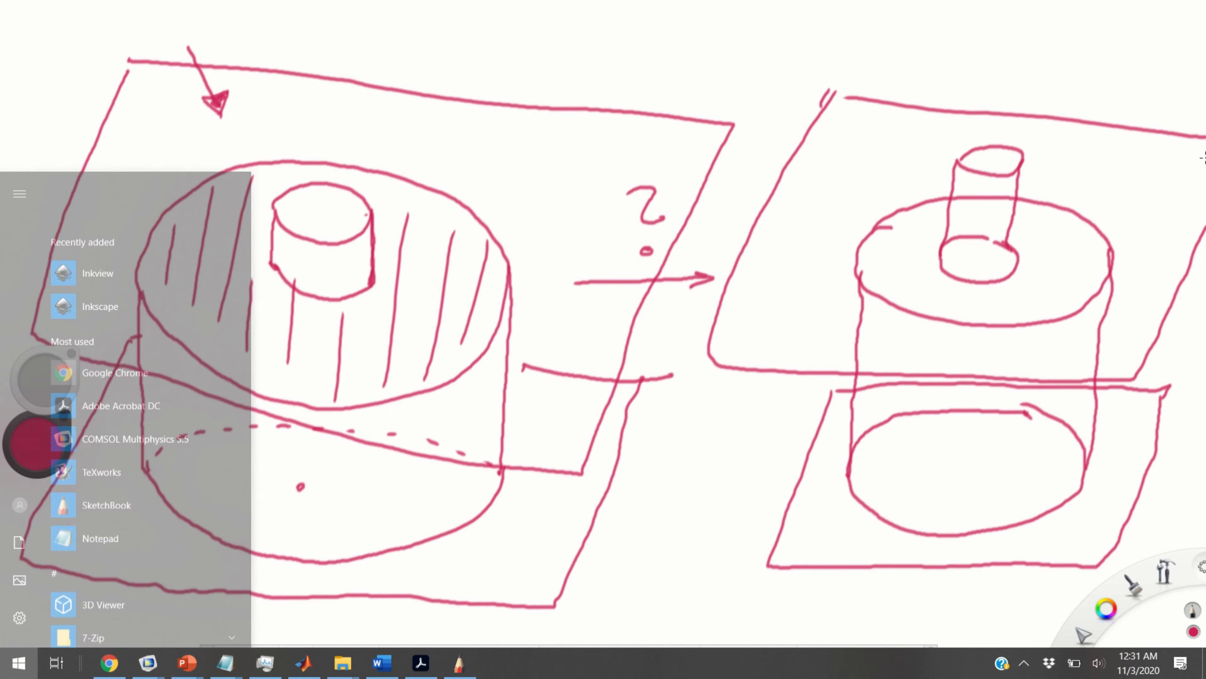
{"action": "key", "text": "super"}
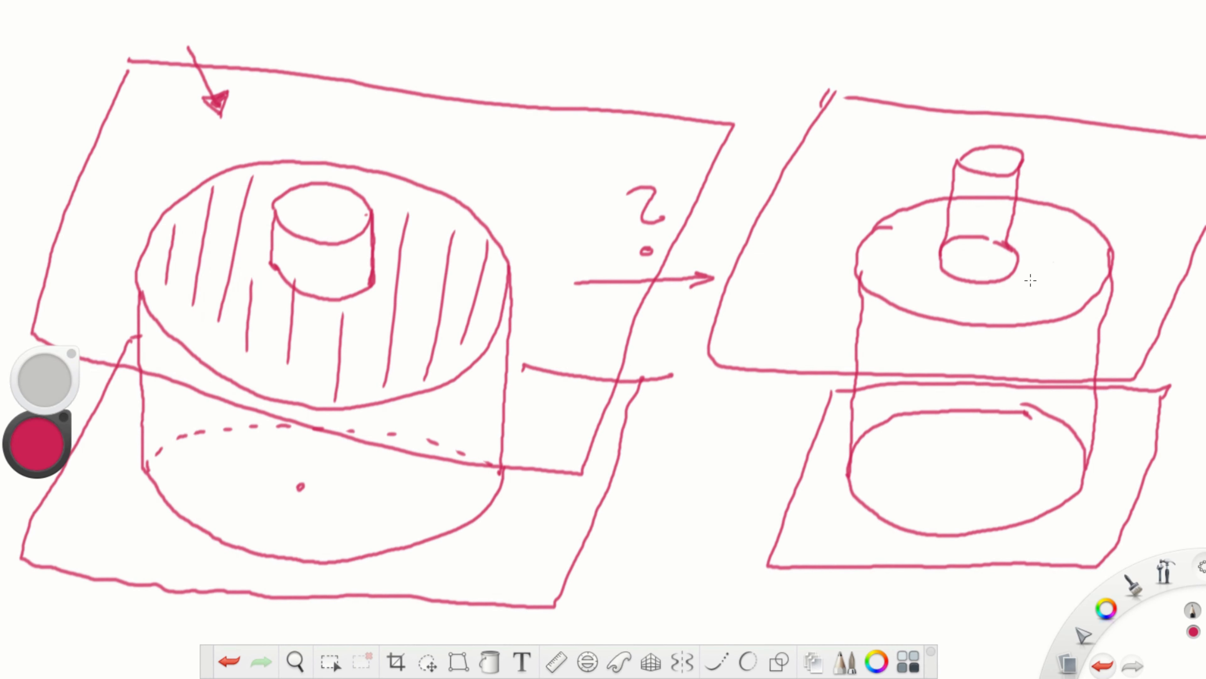
{"action": "key", "text": "super"}
{"action": "mouse_move", "coordinate": [148, 663]}
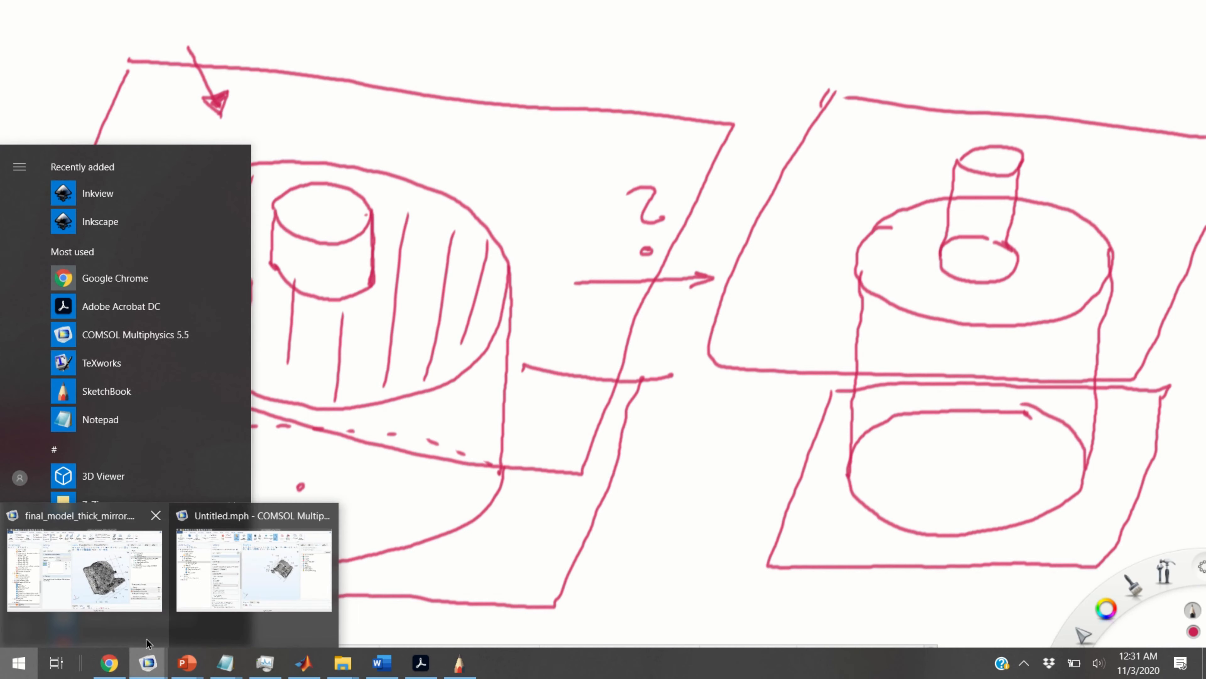
{"action": "left_click", "coordinate": [257, 573]}
- Examine the mount's front face, the ring opening and the retaining clips inside it
{"action": "left_click_drag", "start_coordinate": [732, 321], "coordinate": [668, 479]}
{"action": "scroll", "coordinate": [802, 297], "scroll_direction": "up", "scroll_amount": 5}
{"action": "left_click_drag", "start_coordinate": [798, 314], "coordinate": [794, 358]}
{"action": "scroll", "coordinate": [792, 352], "scroll_direction": "up", "scroll_amount": 4}
{"action": "right_click_drag", "start_coordinate": [848, 301], "coordinate": [701, 386]}
{"action": "scroll", "coordinate": [684, 339], "scroll_direction": "down", "scroll_amount": 3}
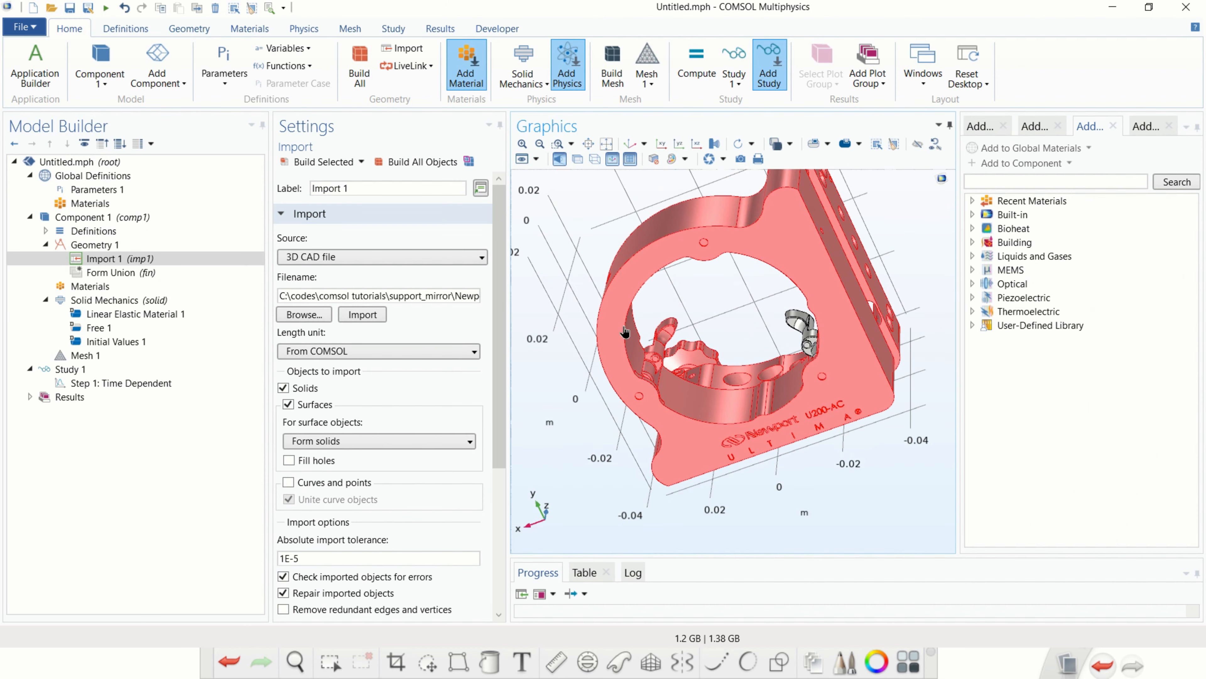
{"action": "left_click_drag", "start_coordinate": [651, 333], "coordinate": [661, 233]}
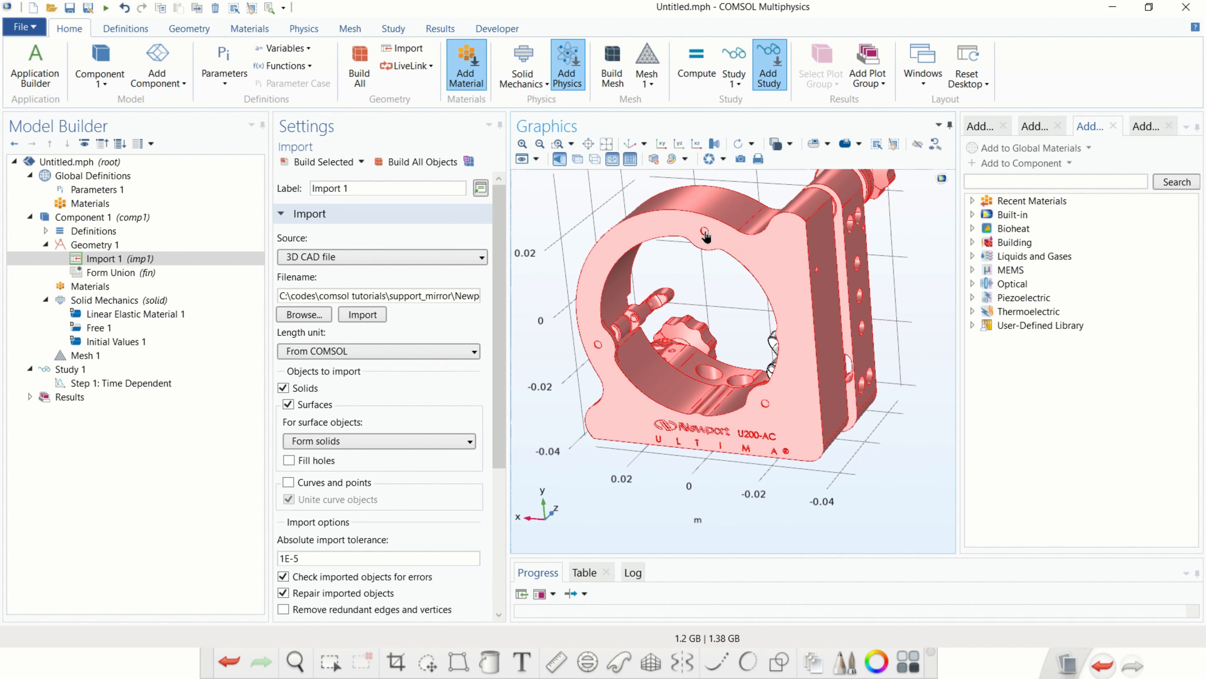
{"action": "left_click_drag", "start_coordinate": [681, 427], "coordinate": [651, 368]}
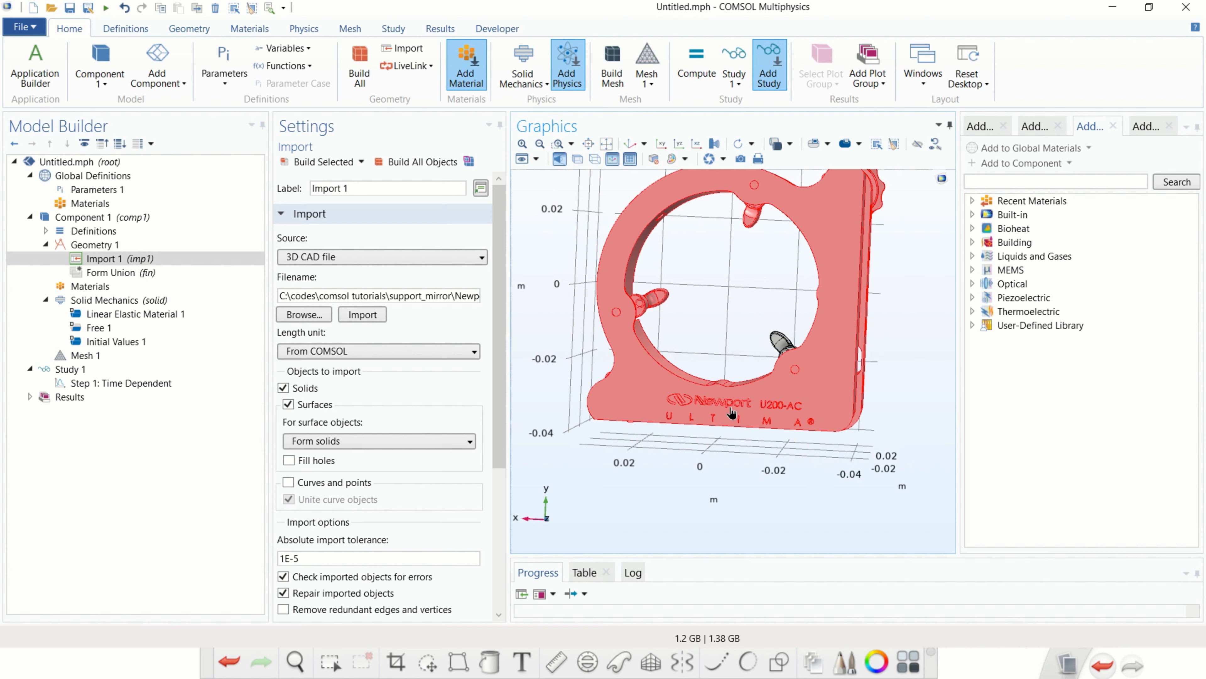
- Examine the engraved Newport U200-AC ULTIMA lettering on the front face and the groove inside the ring above it
{"action": "scroll", "coordinate": [708, 401], "scroll_direction": "up", "scroll_amount": 5}
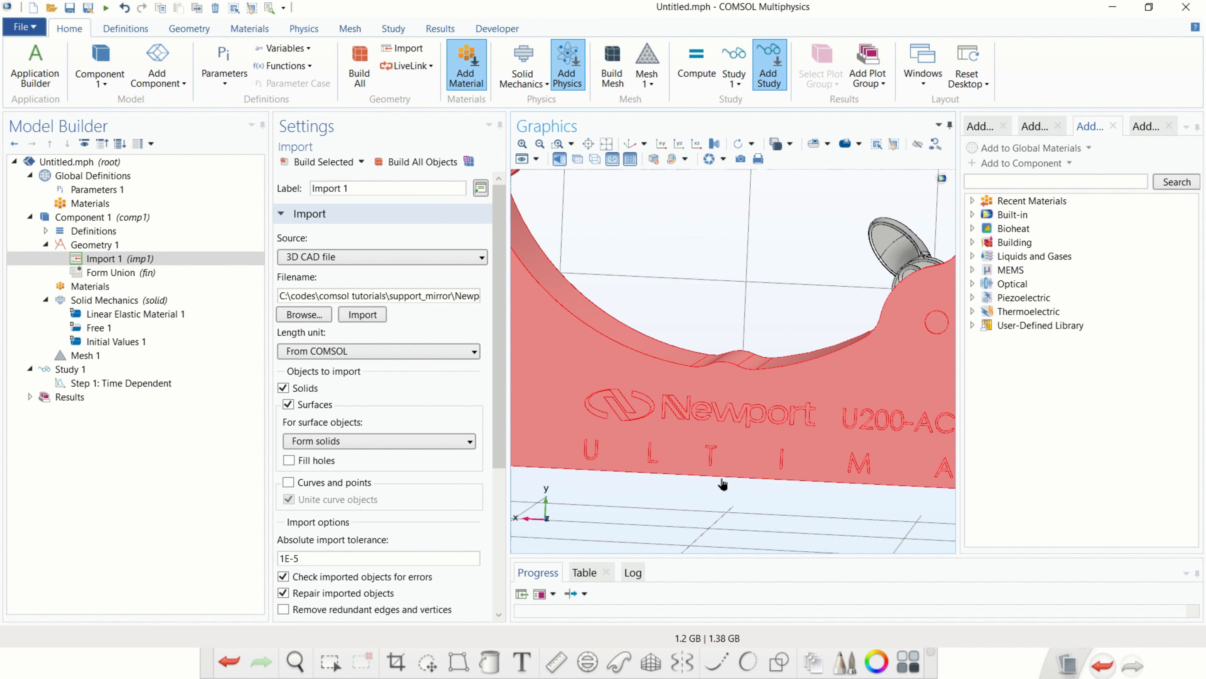
{"action": "scroll", "coordinate": [707, 436], "scroll_direction": "down", "scroll_amount": 5}
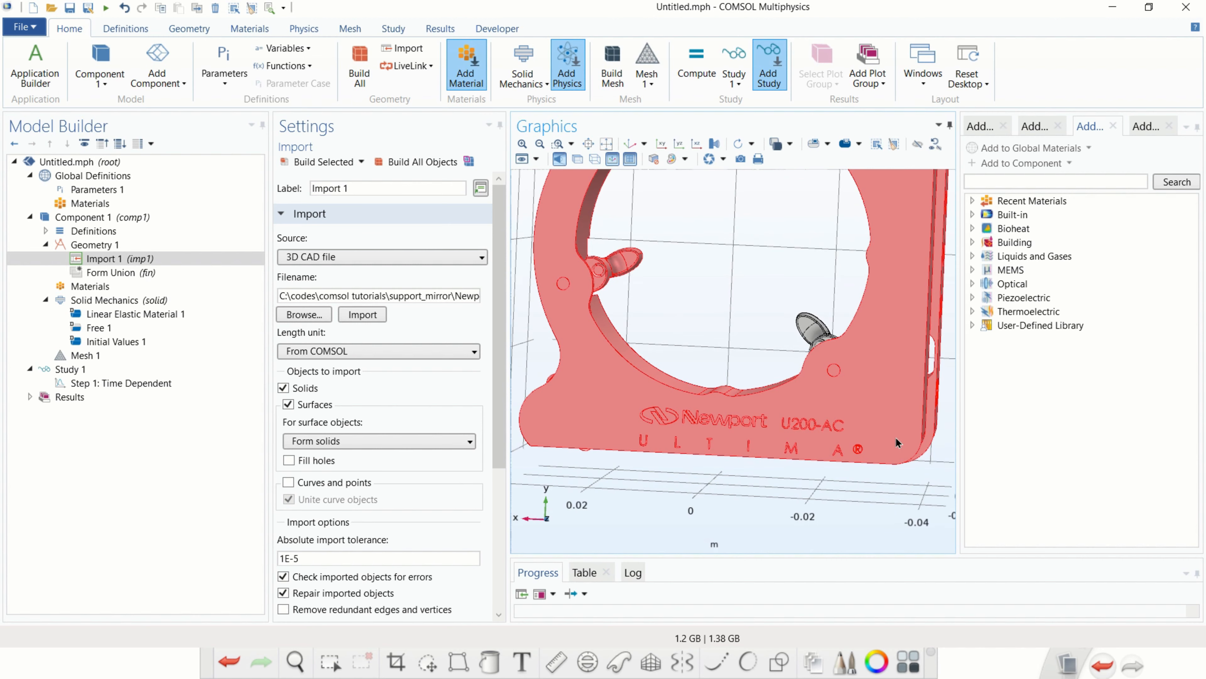
{"action": "left_click_drag", "start_coordinate": [900, 446], "coordinate": [873, 470]}
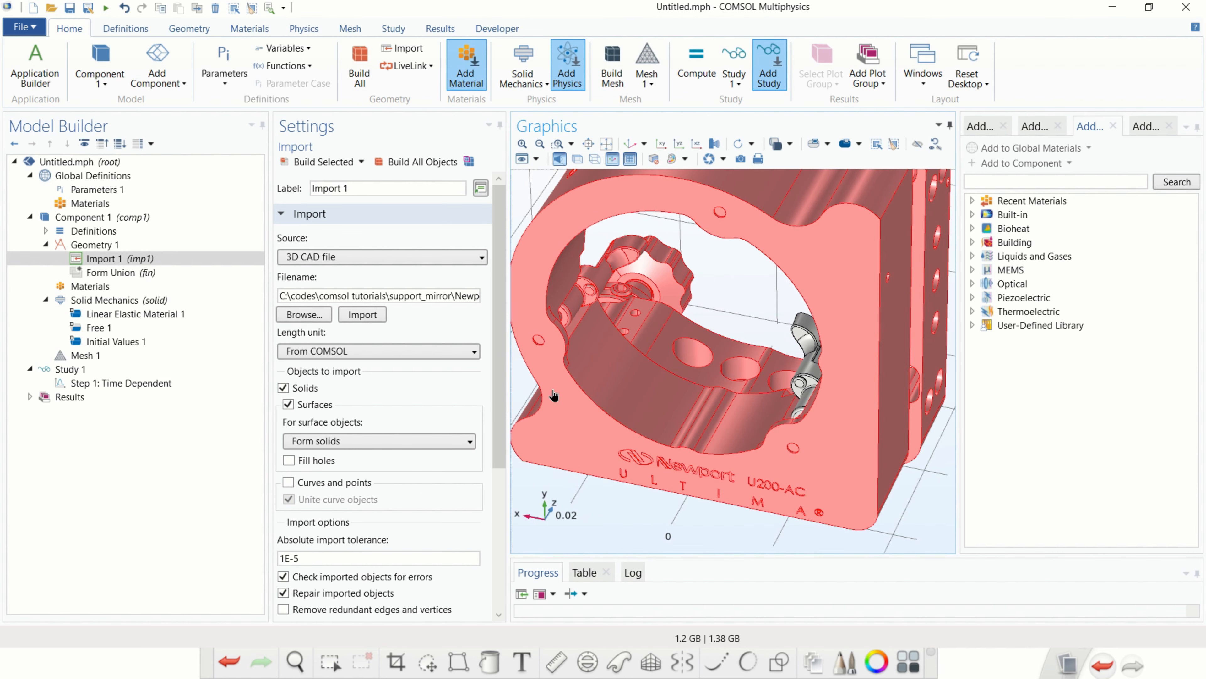
{"action": "left_click_drag", "start_coordinate": [863, 469], "coordinate": [776, 483]}
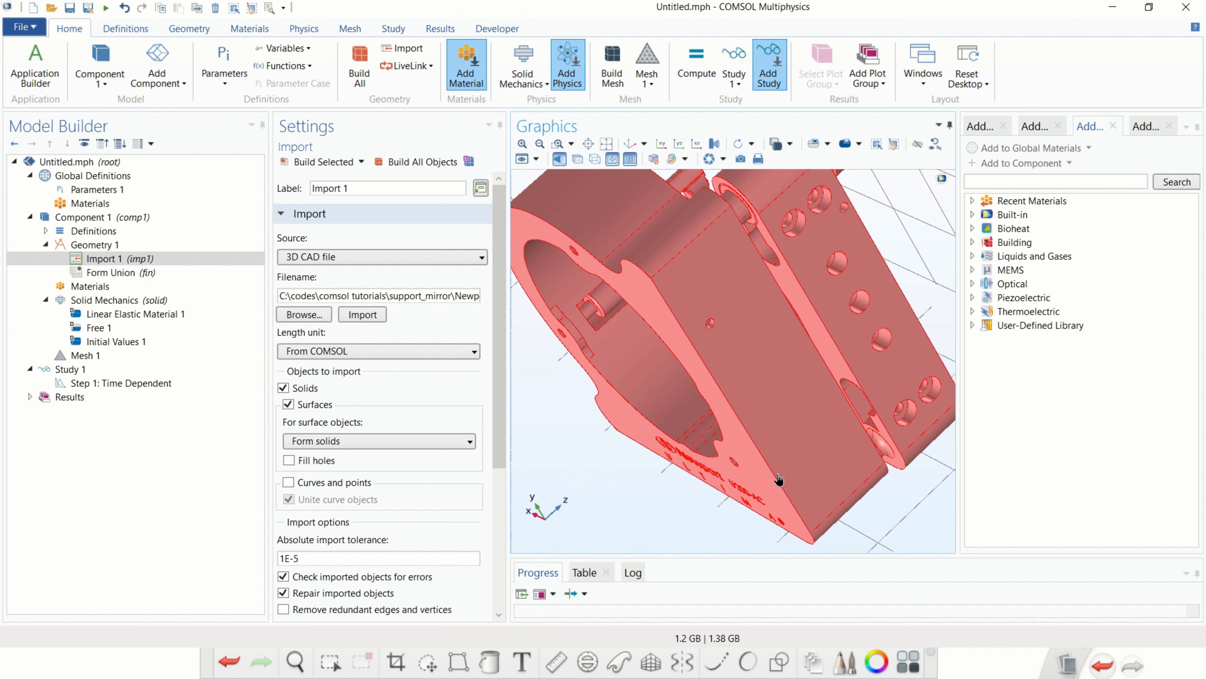
{"action": "left_click_drag", "start_coordinate": [782, 476], "coordinate": [817, 455]}
{"action": "scroll", "coordinate": [683, 482], "scroll_direction": "up", "scroll_amount": 5}
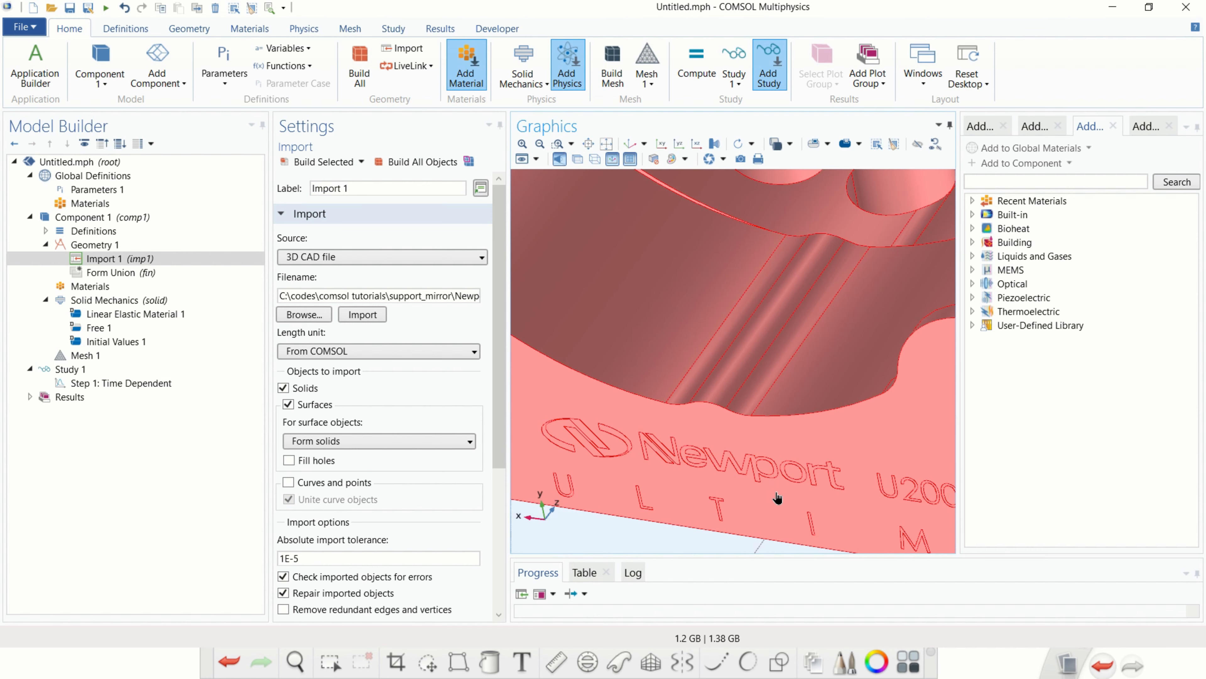
{"action": "scroll", "coordinate": [767, 467], "scroll_direction": "down", "scroll_amount": 4}
{"action": "left_click_drag", "start_coordinate": [776, 514], "coordinate": [802, 459]}
{"action": "scroll", "coordinate": [802, 459], "scroll_direction": "down", "scroll_amount": 5}
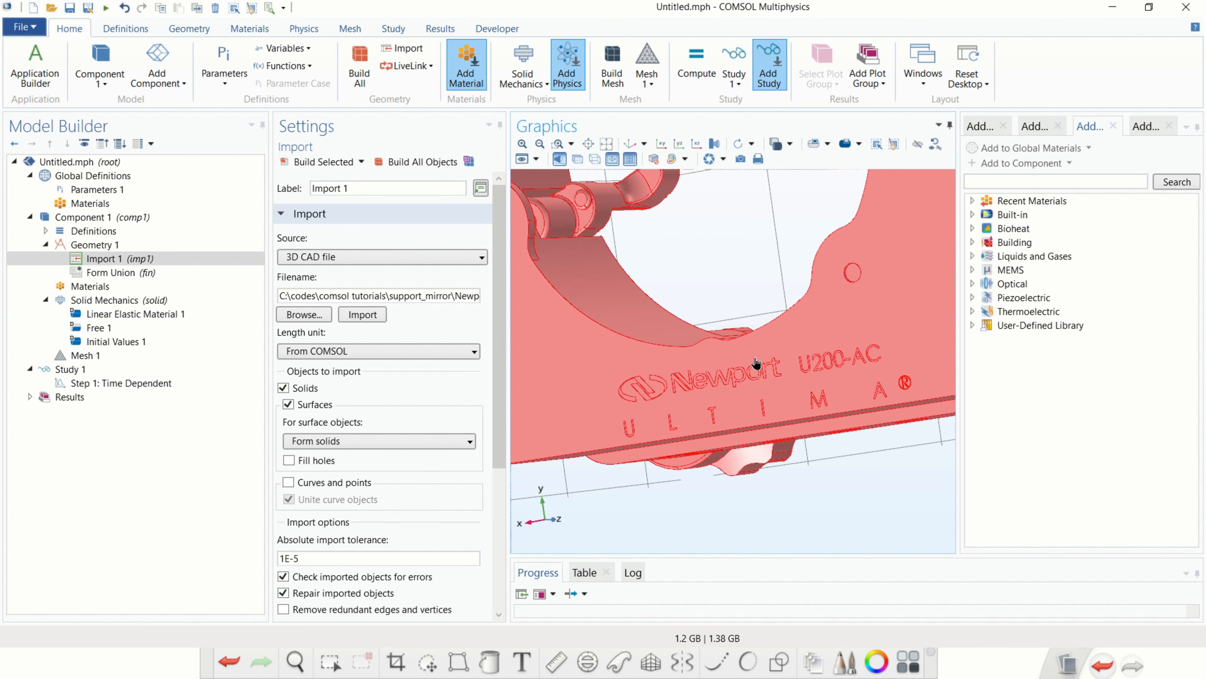
{"action": "scroll", "coordinate": [755, 384], "scroll_direction": "up", "scroll_amount": 3}
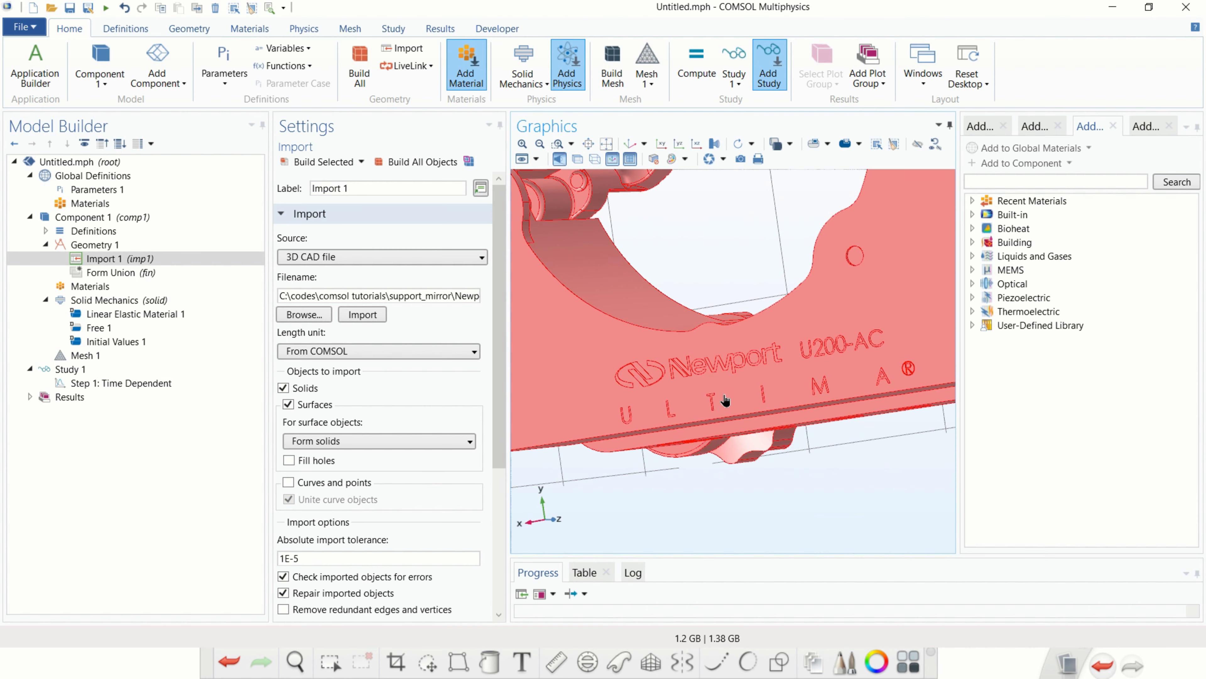
- Add a work plane in the xy-plane to the mount's geometry and build it
{"action": "scroll", "coordinate": [734, 387], "scroll_direction": "down", "scroll_amount": 4}
{"action": "left_click_drag", "start_coordinate": [758, 470], "coordinate": [632, 525]}
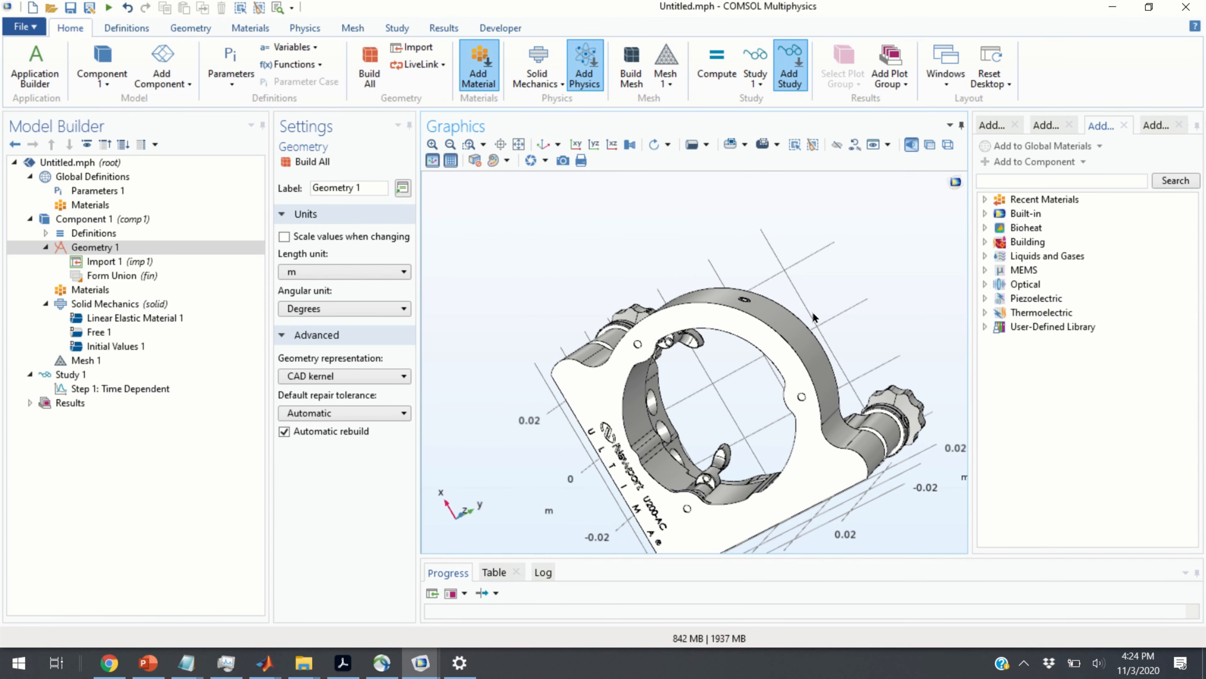
{"action": "left_click_drag", "start_coordinate": [836, 283], "coordinate": [743, 293]}
{"action": "left_click_drag", "start_coordinate": [697, 387], "coordinate": [591, 440]}
{"action": "mouse_move", "coordinate": [587, 439]}
{"action": "middle_mouse_down"}
{"action": "mouse_move", "coordinate": [536, 263]}
{"action": "mouse_move", "coordinate": [584, 442]}
{"action": "middle_mouse_up"}
{"action": "left_click_drag", "start_coordinate": [589, 435], "coordinate": [546, 299]}
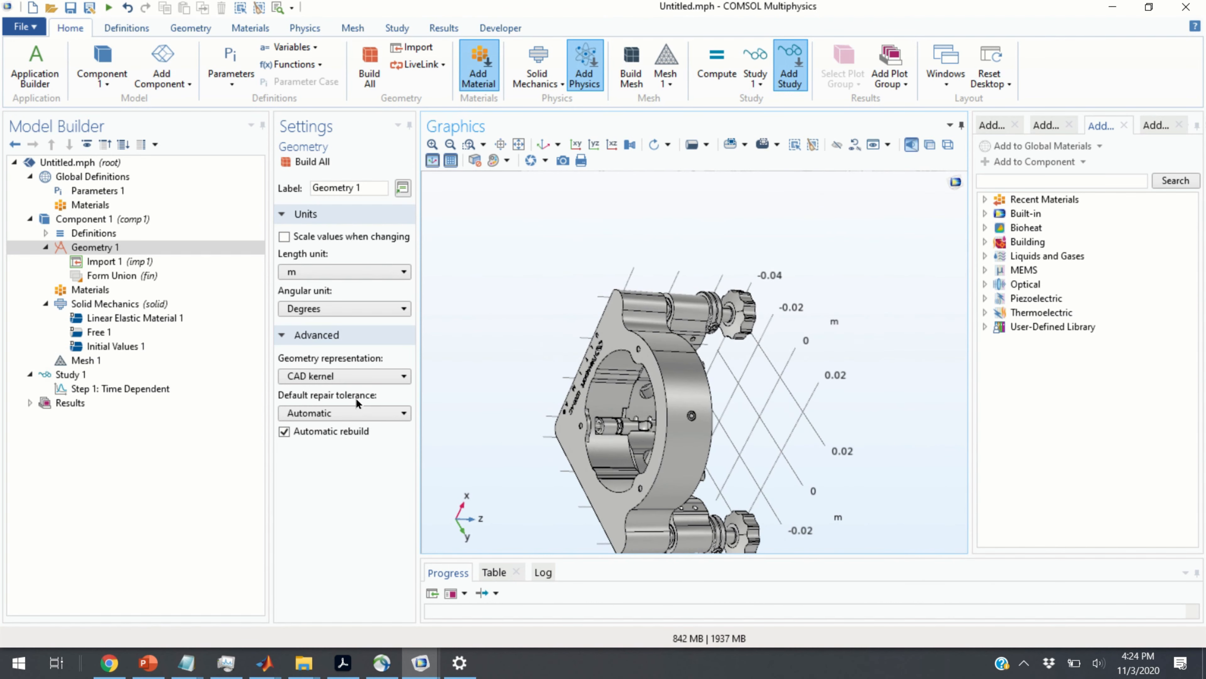
{"action": "left_click", "coordinate": [78, 253]}
{"action": "right_click", "coordinate": [97, 251]}
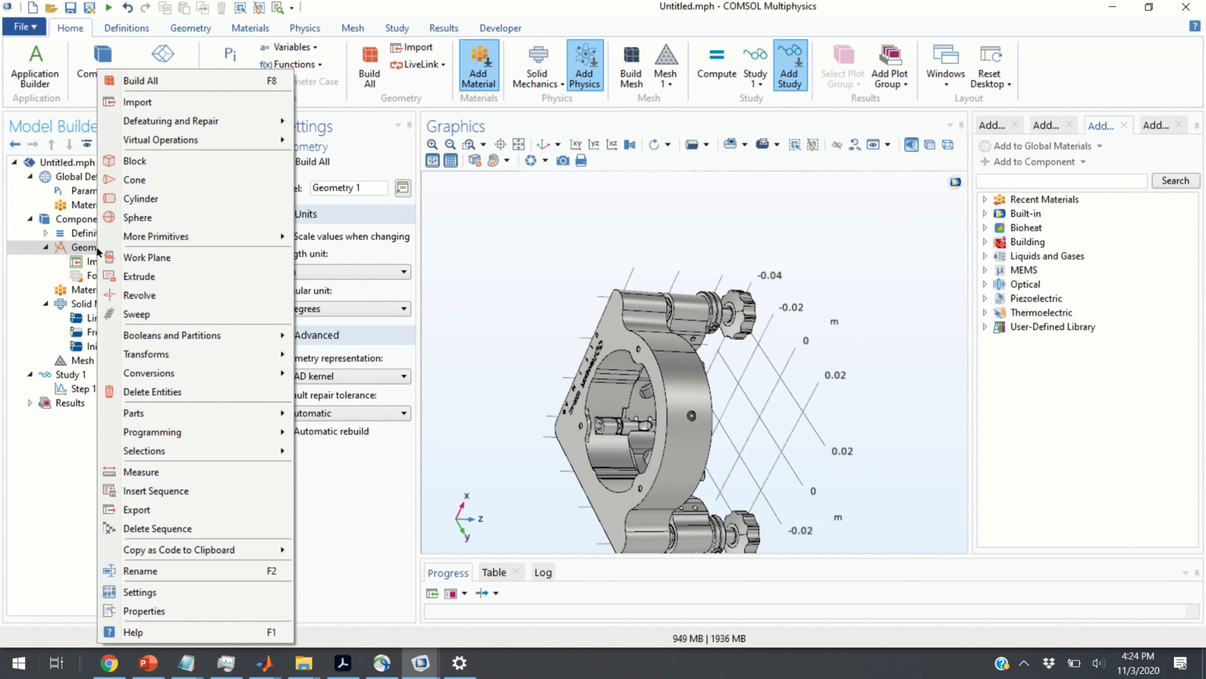
{"action": "left_click", "coordinate": [177, 260]}
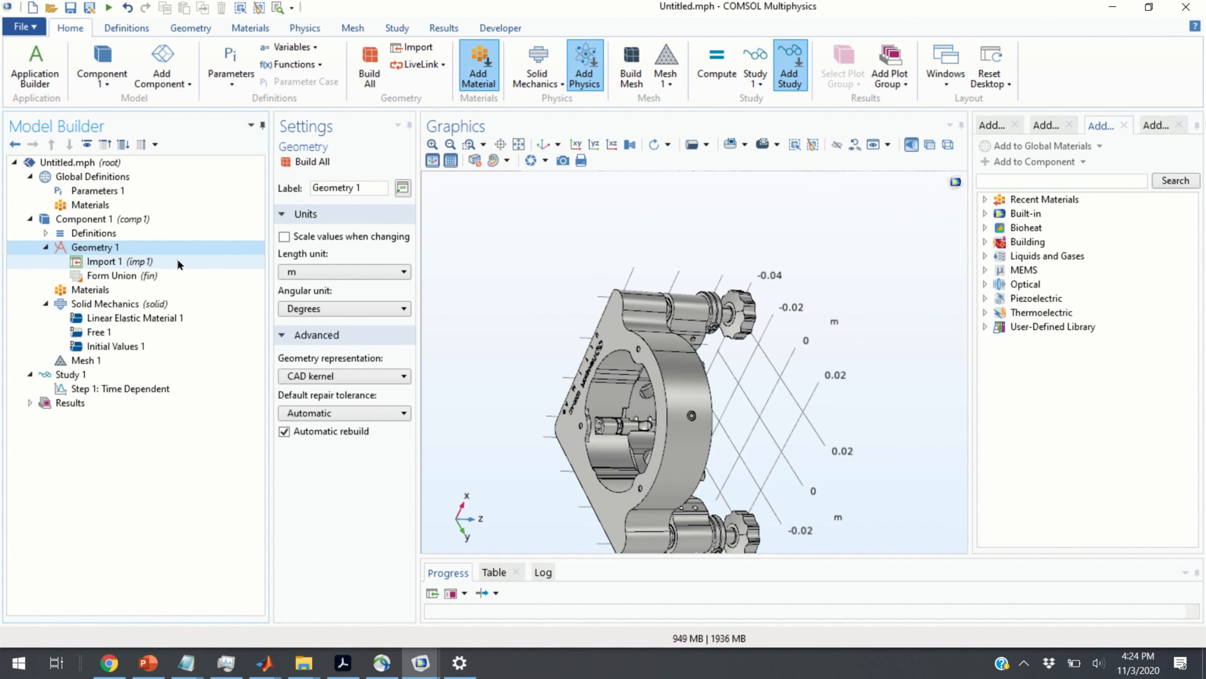
{"action": "left_click_drag", "start_coordinate": [417, 245], "coordinate": [485, 246]}
{"action": "left_click", "coordinate": [348, 162]}
- Examine where the xy work plane cuts through the mount and view the outlines in its plane geometry
{"action": "left_click_drag", "start_coordinate": [775, 402], "coordinate": [728, 439]}
{"action": "mouse_move", "coordinate": [727, 466]}
{"action": "middle_mouse_down"}
{"action": "mouse_move", "coordinate": [670, 334]}
{"action": "mouse_move", "coordinate": [727, 489]}
{"action": "middle_mouse_up"}
{"action": "left_click_drag", "start_coordinate": [588, 404], "coordinate": [746, 395]}
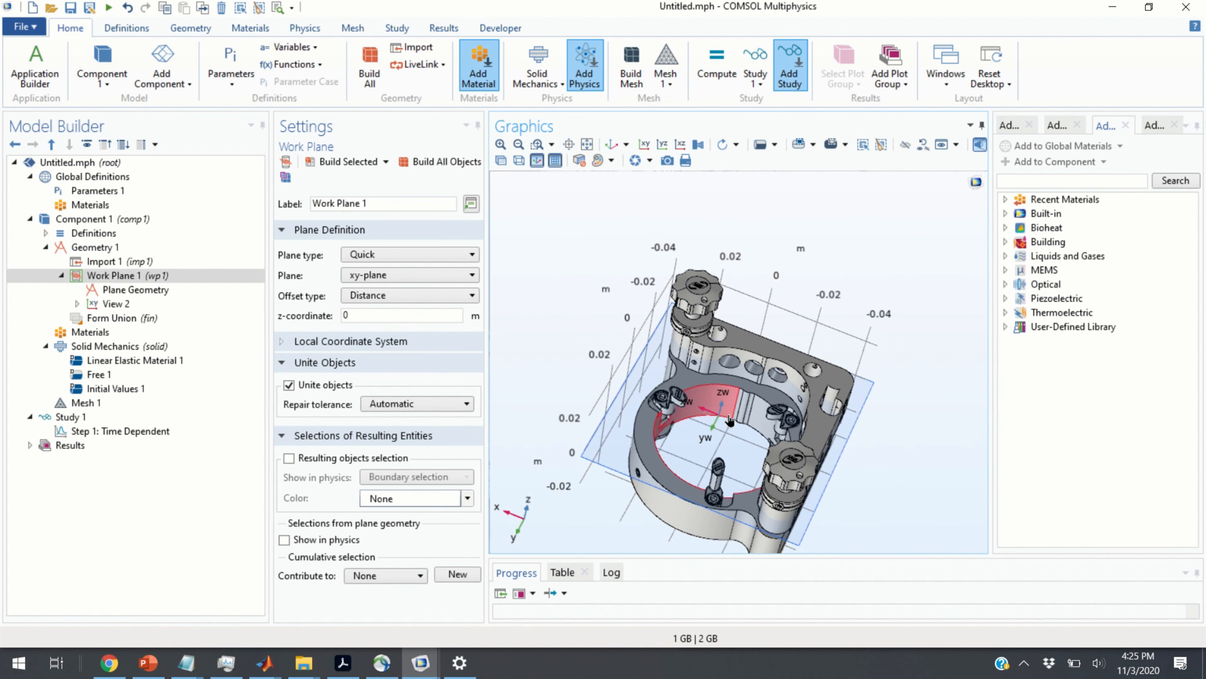
{"action": "left_click_drag", "start_coordinate": [667, 474], "coordinate": [720, 411]}
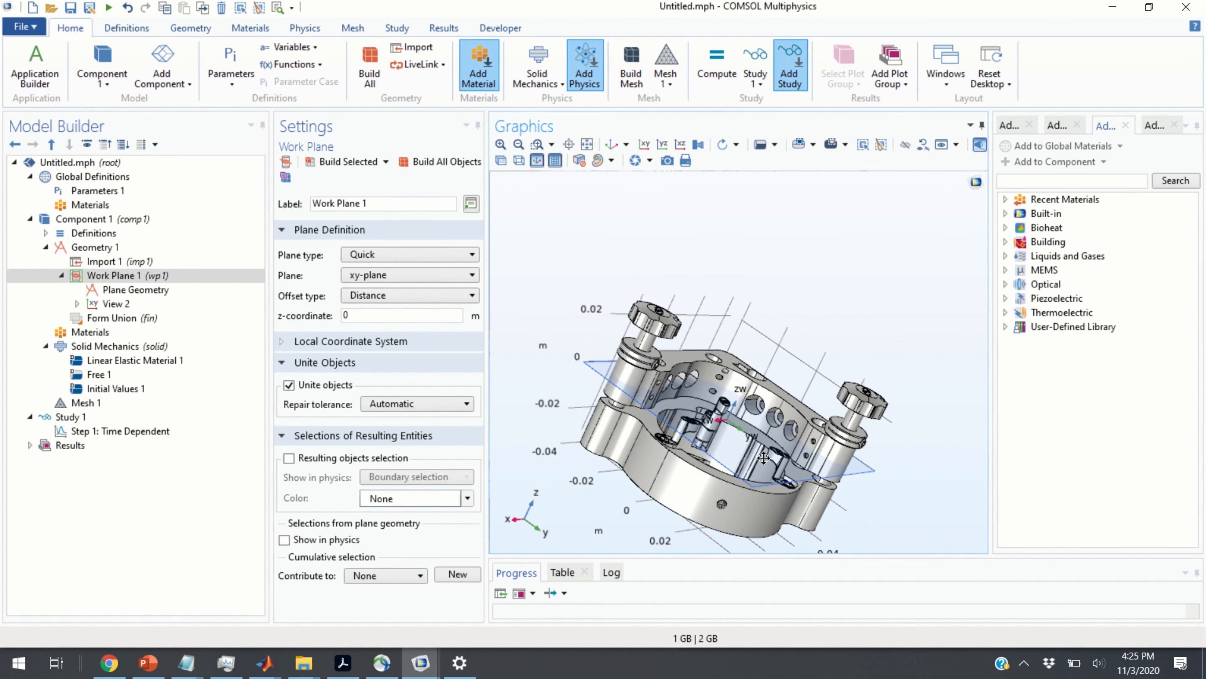
{"action": "scroll", "coordinate": [719, 412], "scroll_direction": "up", "scroll_amount": 5}
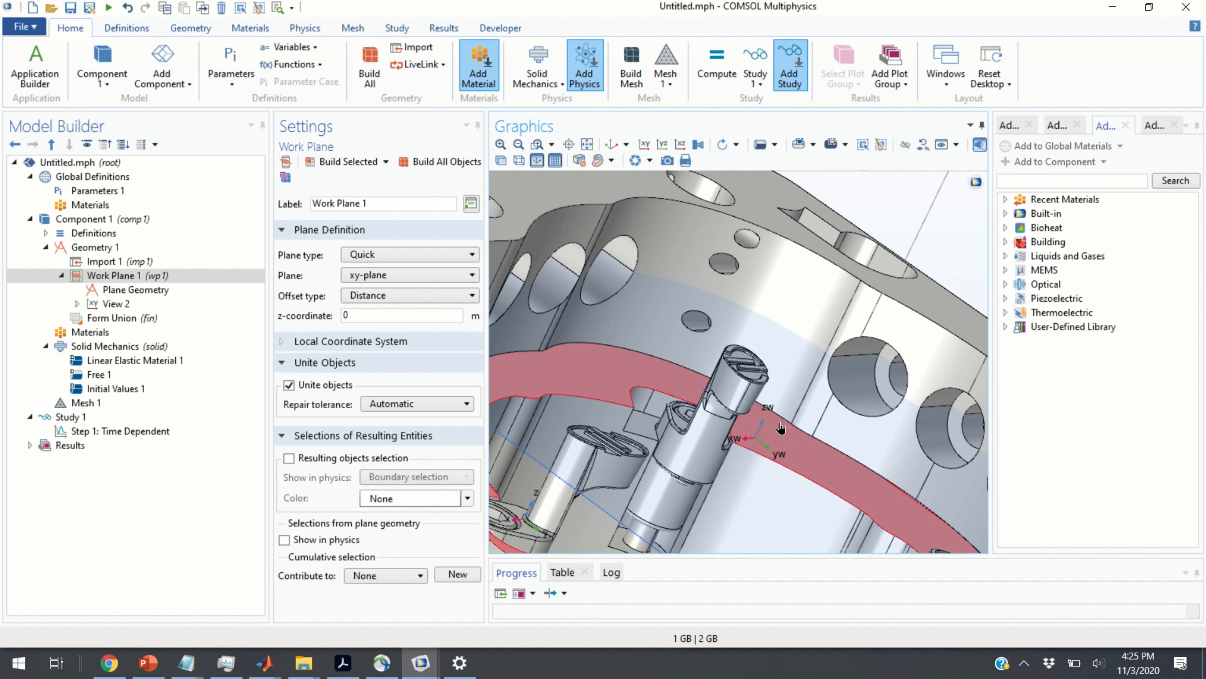
{"action": "scroll", "coordinate": [806, 348], "scroll_direction": "down", "scroll_amount": 5}
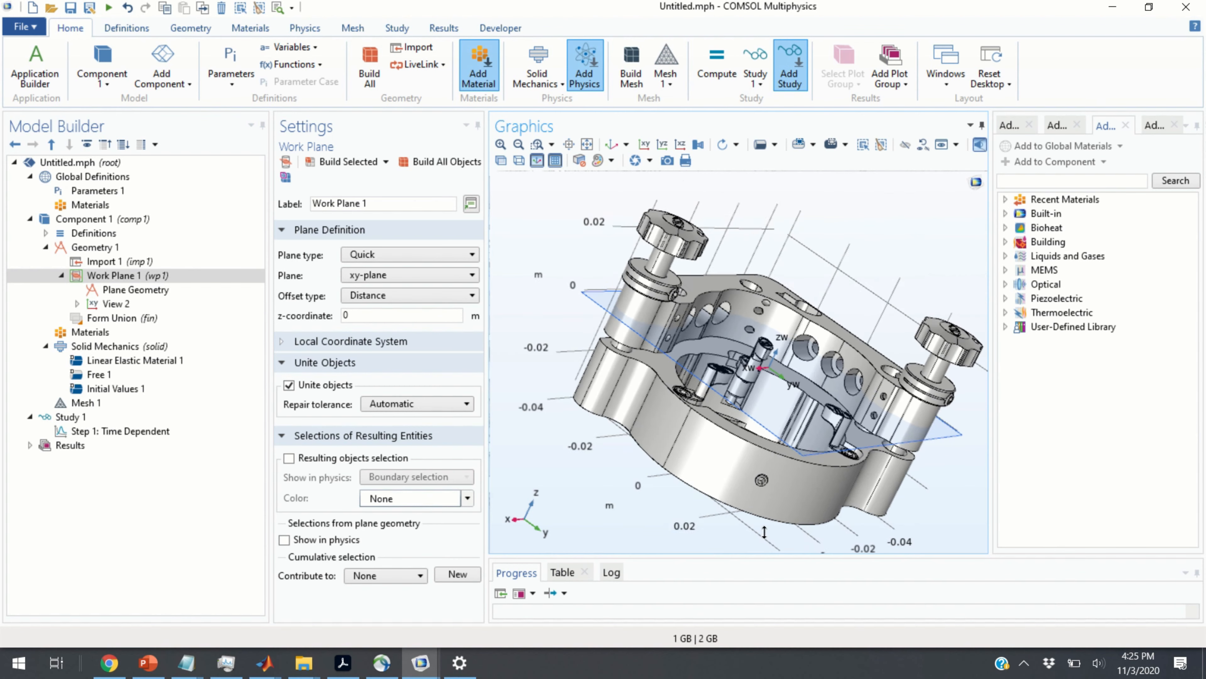
{"action": "left_click", "coordinate": [140, 292]}
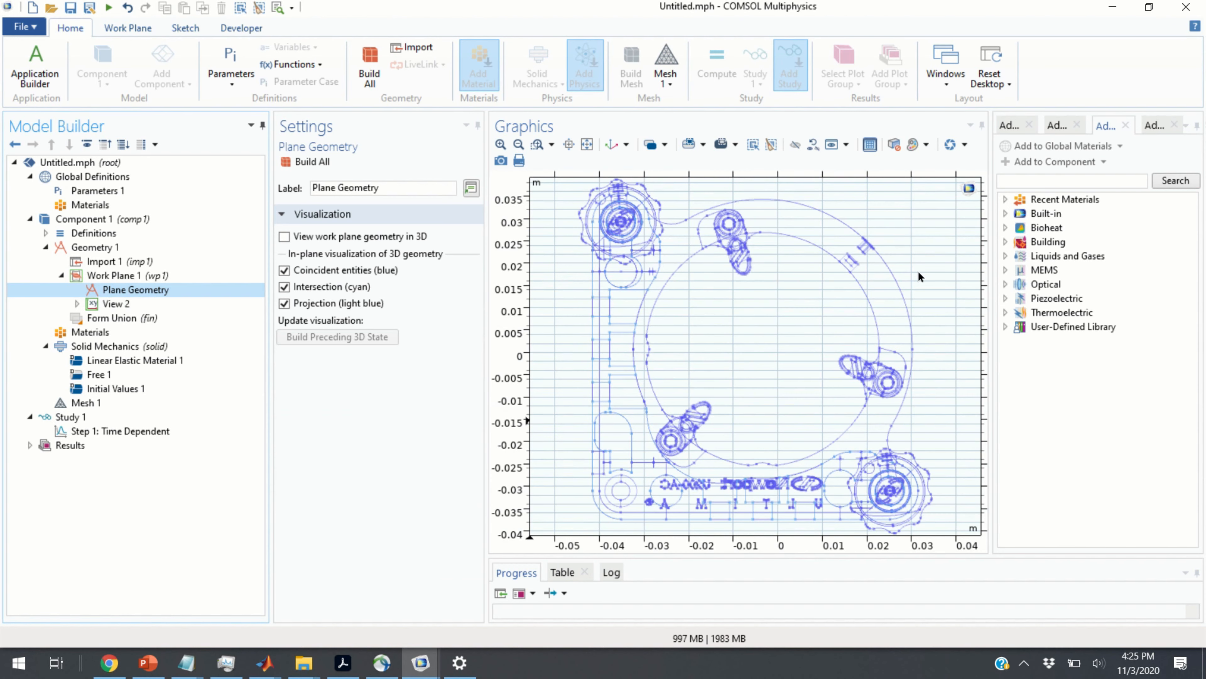
- Change the work plane's type to Face parallel and place it on the mount's lettered front face
{"action": "left_click", "coordinate": [116, 277]}
{"action": "left_click_drag", "start_coordinate": [646, 421], "coordinate": [699, 361]}
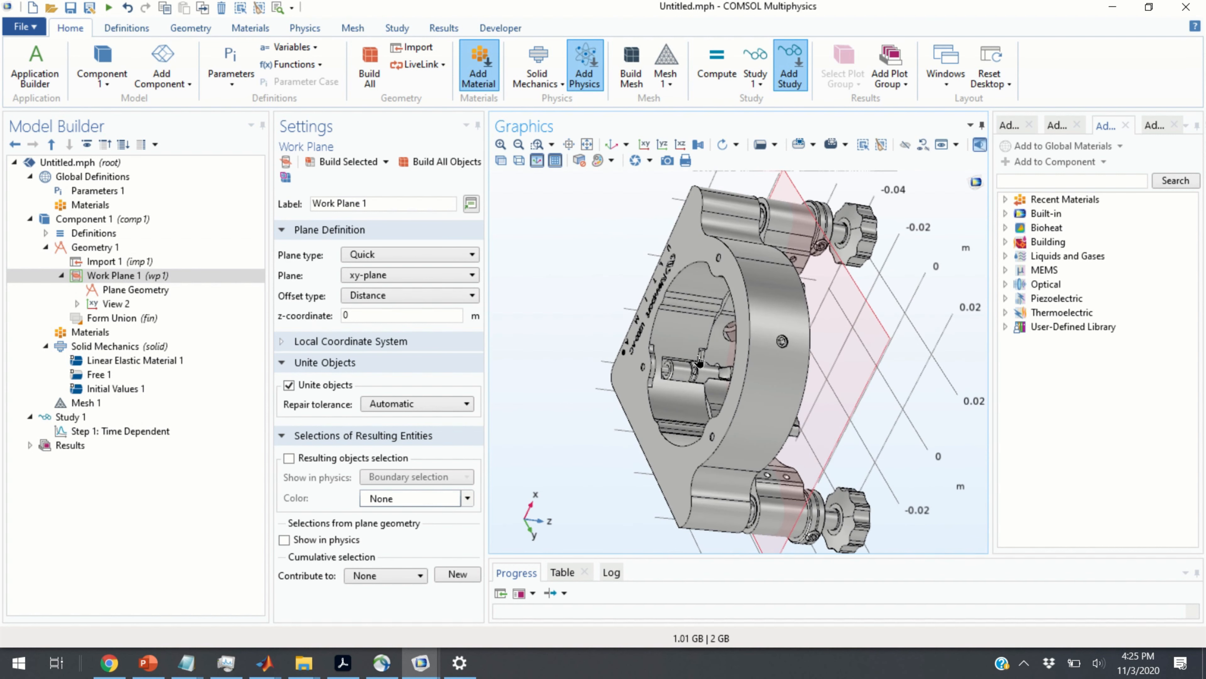
{"action": "left_click", "coordinate": [404, 256]}
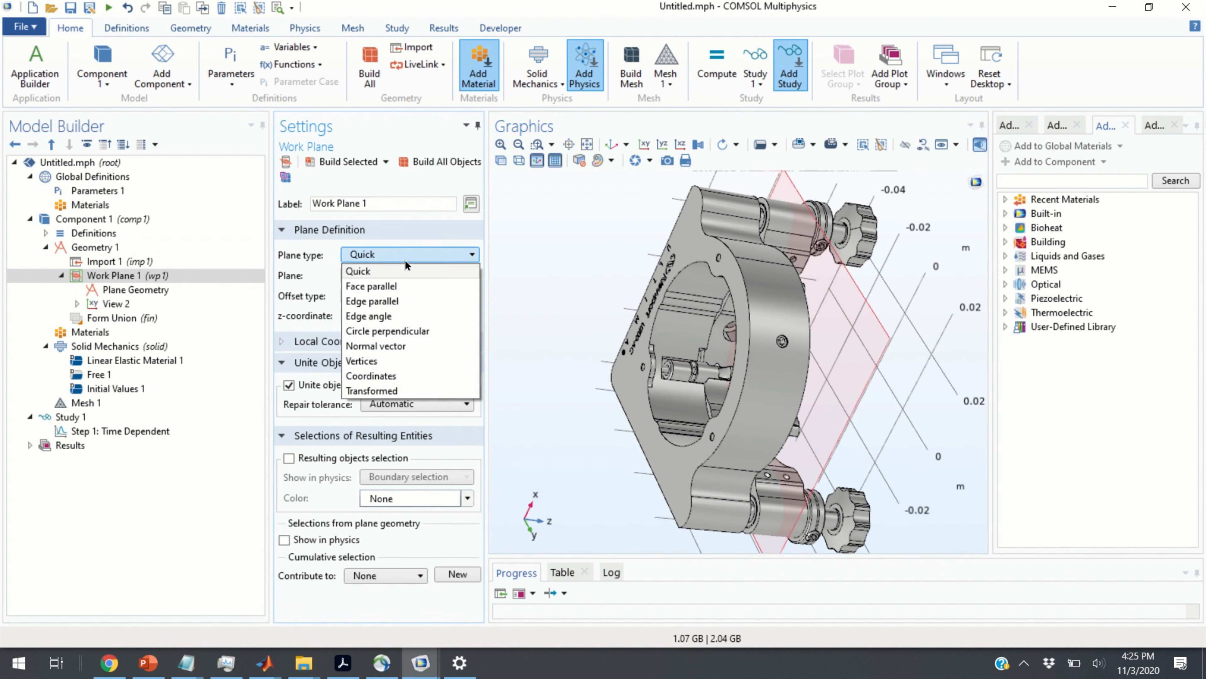
{"action": "left_click", "coordinate": [416, 287]}
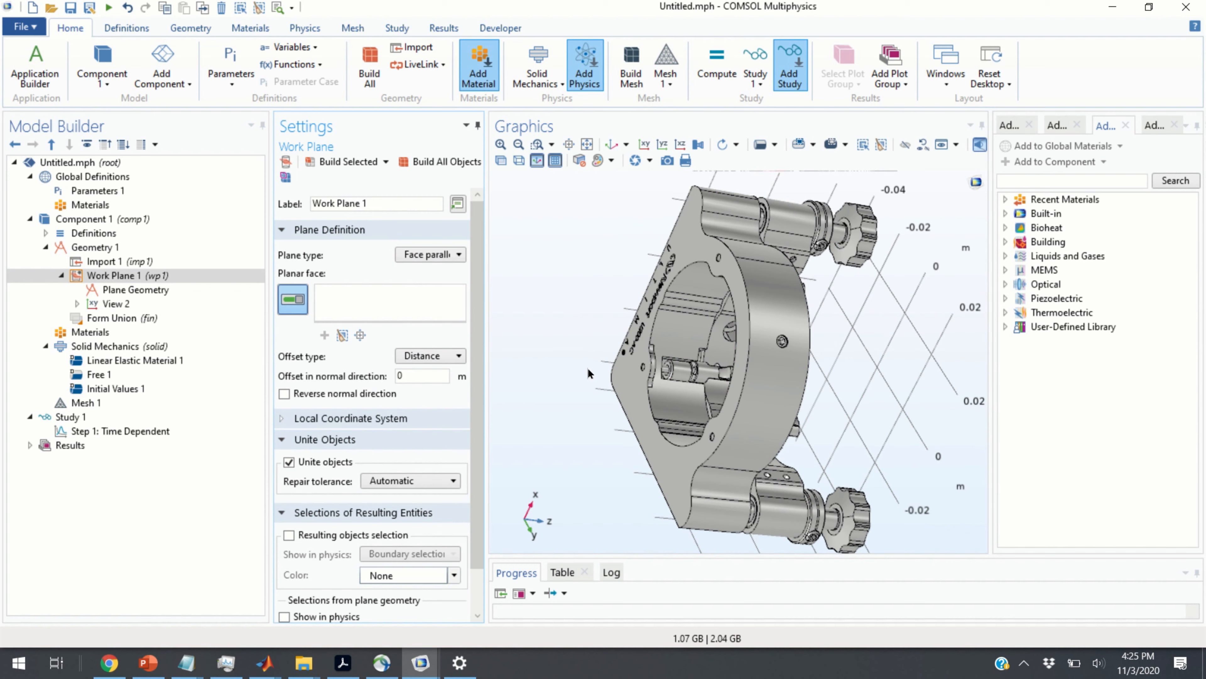
{"action": "mouse_move", "coordinate": [544, 345]}
{"action": "left_mouse_down"}
{"action": "mouse_move", "coordinate": [571, 409]}
{"action": "mouse_move", "coordinate": [517, 359]}
{"action": "mouse_move", "coordinate": [589, 303]}
{"action": "mouse_move", "coordinate": [569, 361]}
{"action": "mouse_move", "coordinate": [528, 338]}
{"action": "mouse_move", "coordinate": [545, 365]}
{"action": "left_mouse_up"}
{"action": "middle_click_drag", "start_coordinate": [588, 395], "coordinate": [577, 274]}
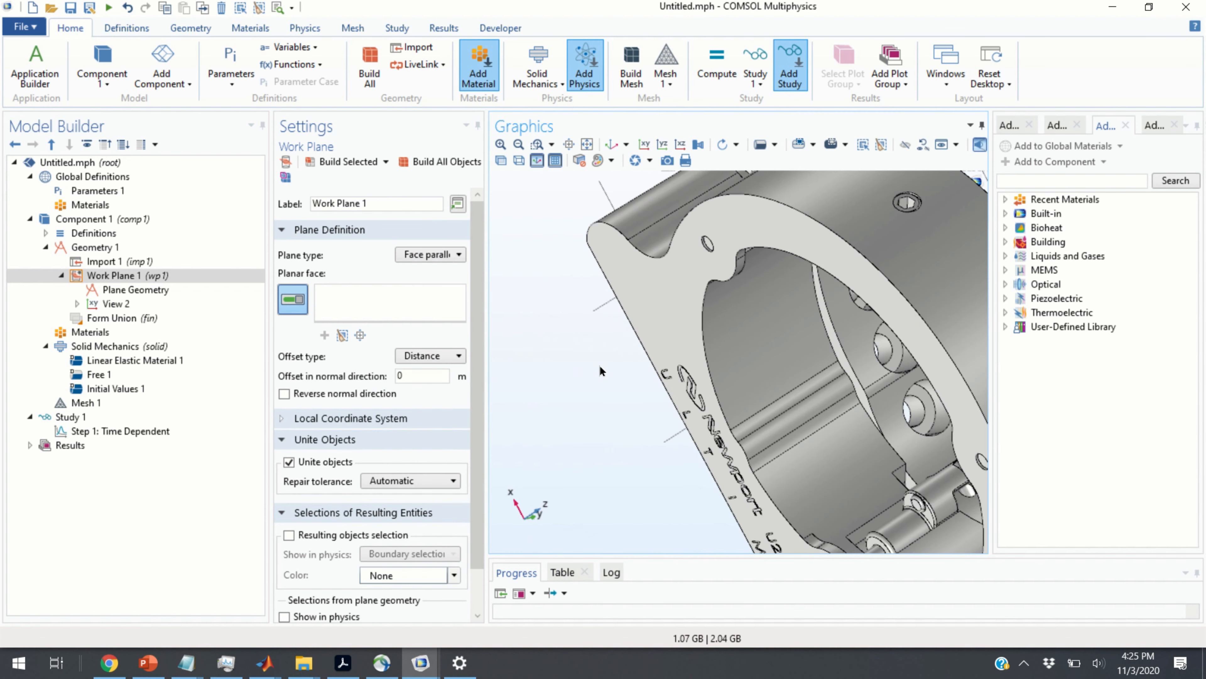
{"action": "left_click_drag", "start_coordinate": [602, 372], "coordinate": [651, 329]}
{"action": "right_click_drag", "start_coordinate": [632, 335], "coordinate": [633, 347]}
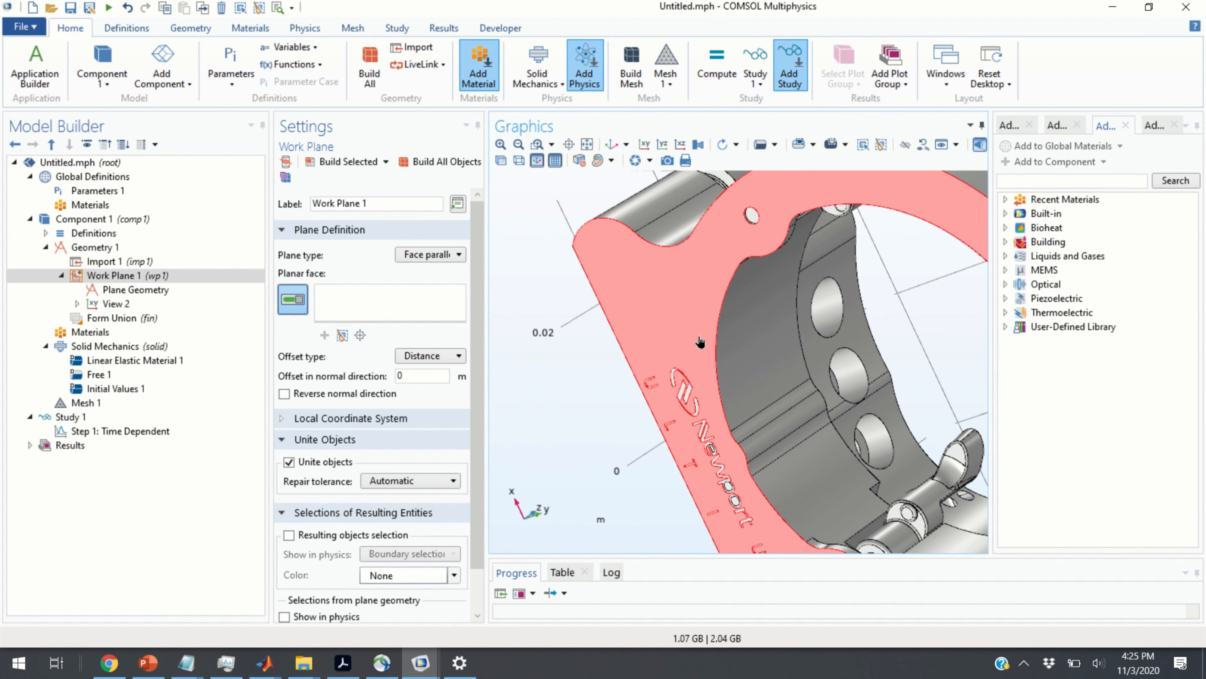
{"action": "scroll", "coordinate": [547, 356], "scroll_direction": "down", "scroll_amount": 5}
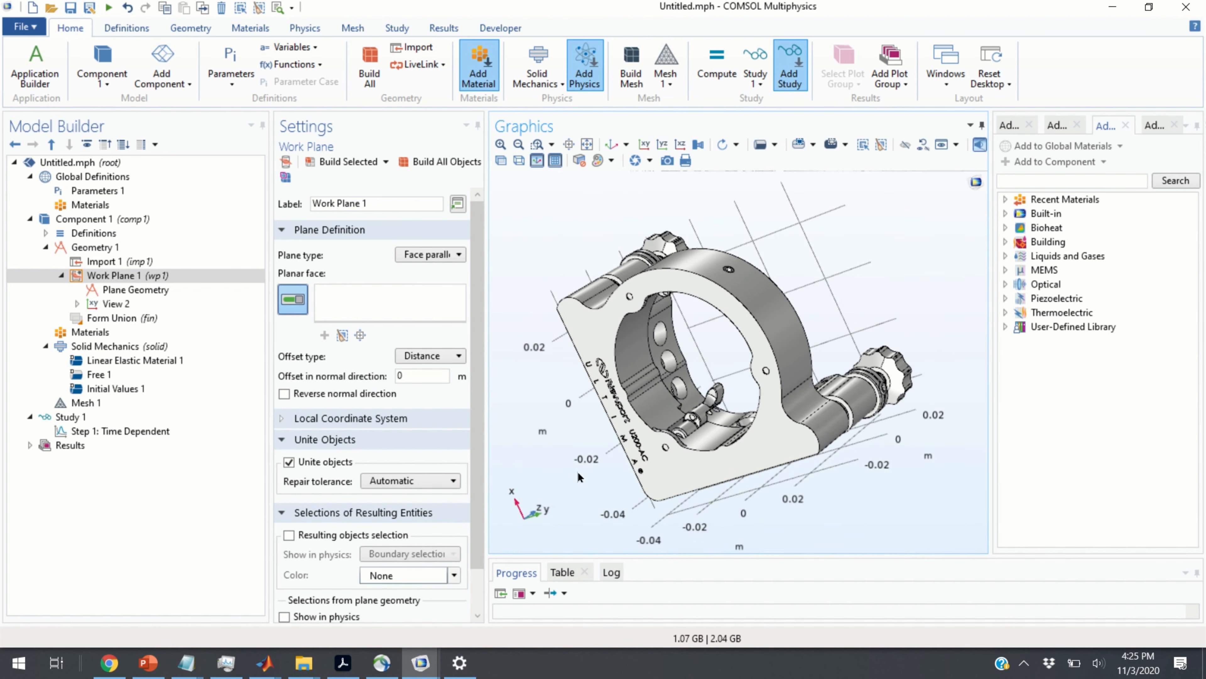
{"action": "left_click", "coordinate": [601, 338]}
{"action": "mouse_move", "coordinate": [601, 342]}
{"action": "left_mouse_down"}
{"action": "mouse_move", "coordinate": [620, 490]}
{"action": "mouse_move", "coordinate": [522, 475]}
{"action": "mouse_move", "coordinate": [426, 439]}
{"action": "mouse_move", "coordinate": [539, 466]}
{"action": "mouse_move", "coordinate": [535, 361]}
{"action": "mouse_move", "coordinate": [589, 336]}
{"action": "left_mouse_up"}
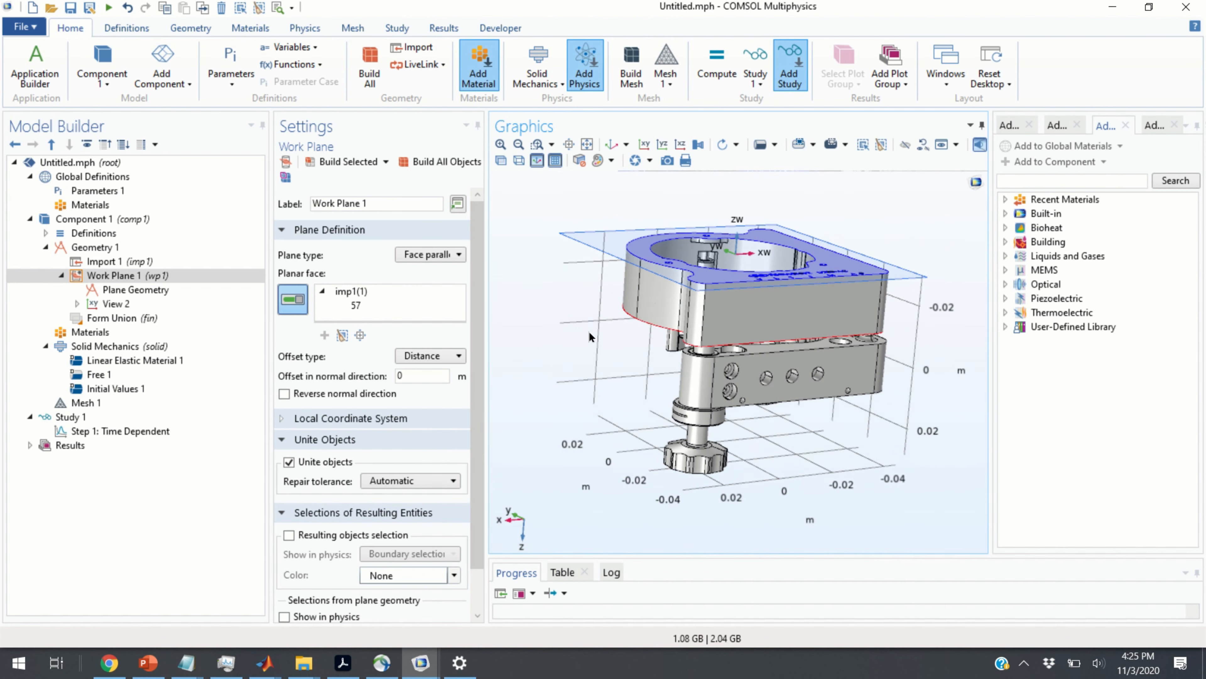
- Turn off the projection display in the work plane's plane geometry, keeping coincident entities and intersections shown
{"action": "left_click", "coordinate": [148, 285]}
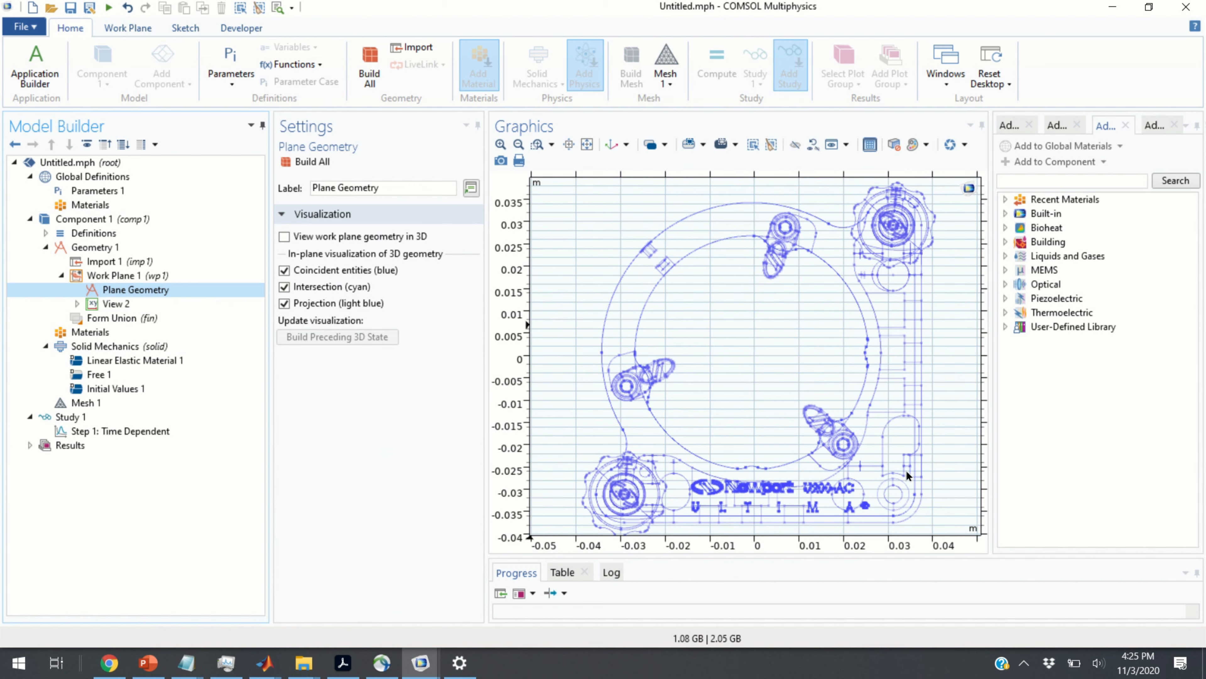
{"action": "left_click", "coordinate": [284, 304]}
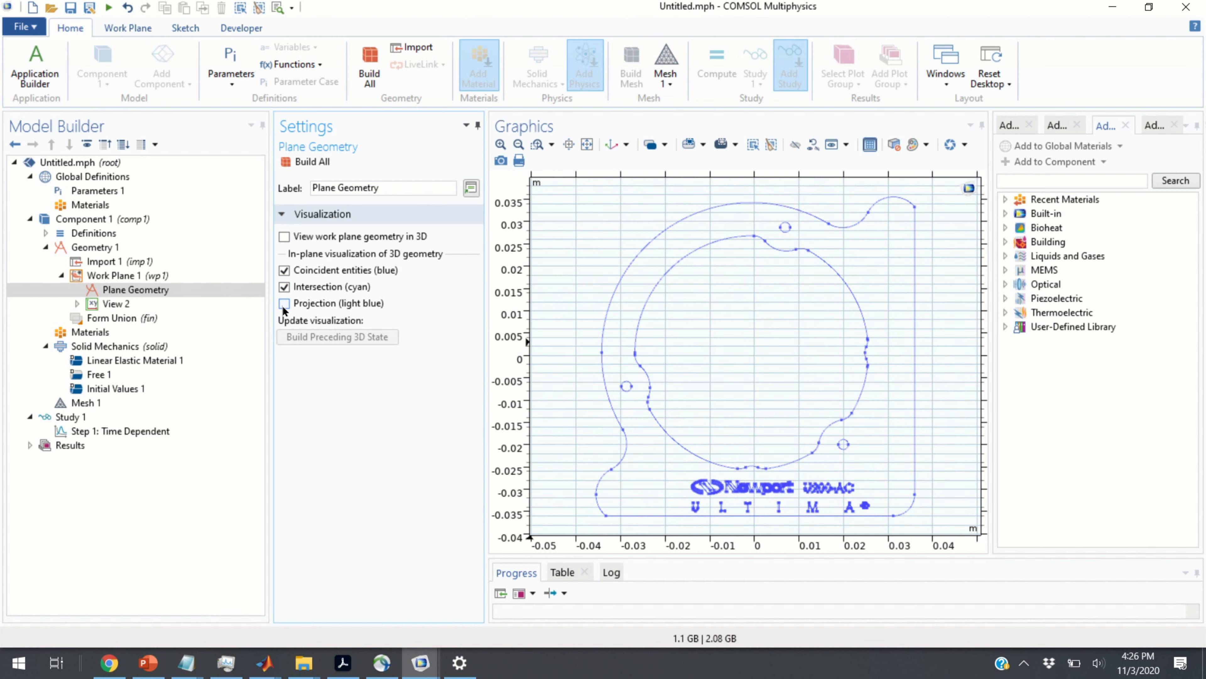
{"action": "left_click", "coordinate": [124, 276]}
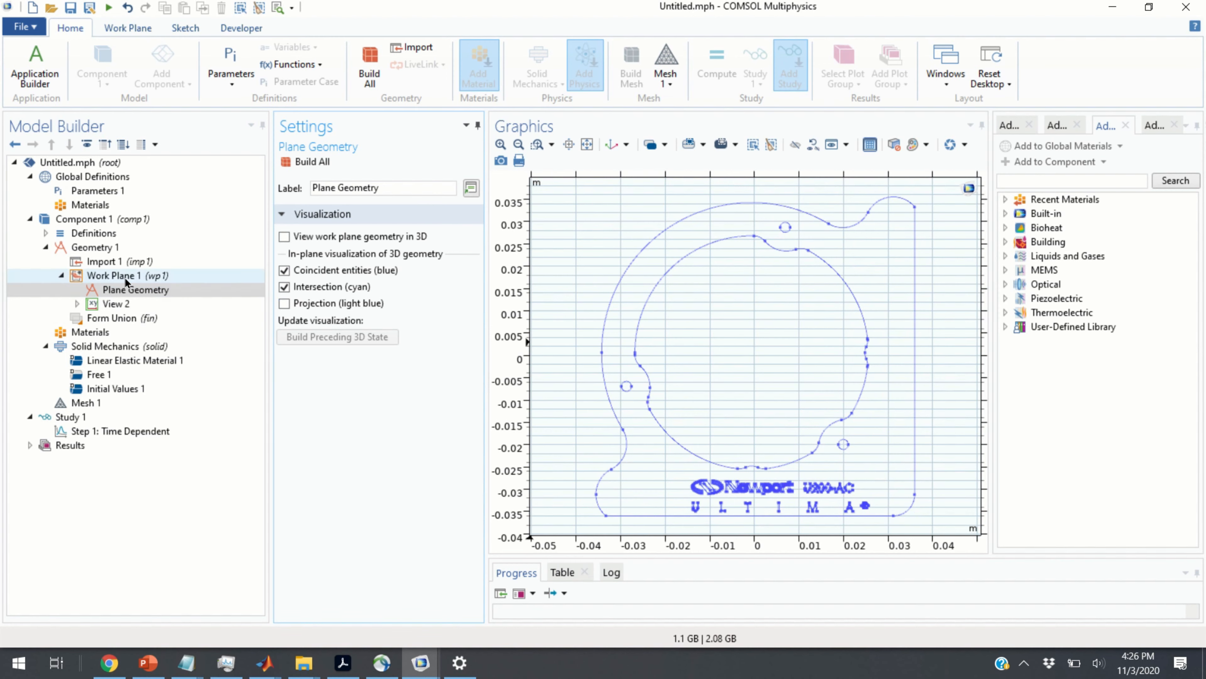
{"action": "left_click", "coordinate": [140, 289]}
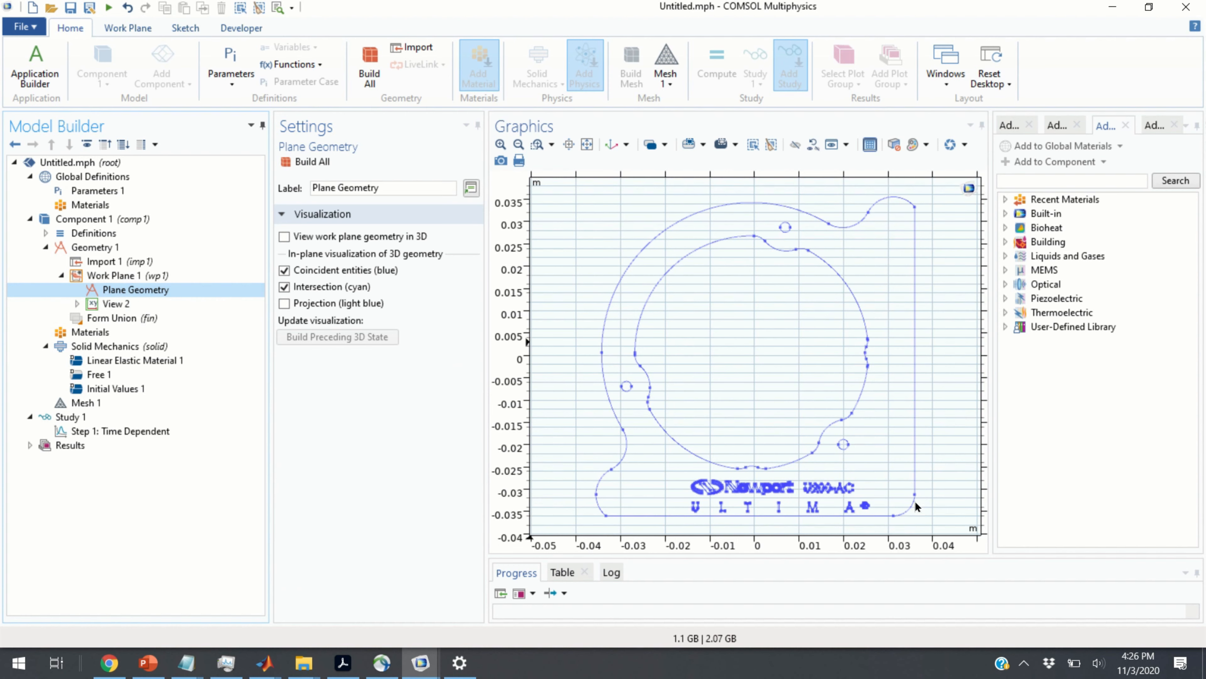
{"action": "left_click", "coordinate": [711, 515]}
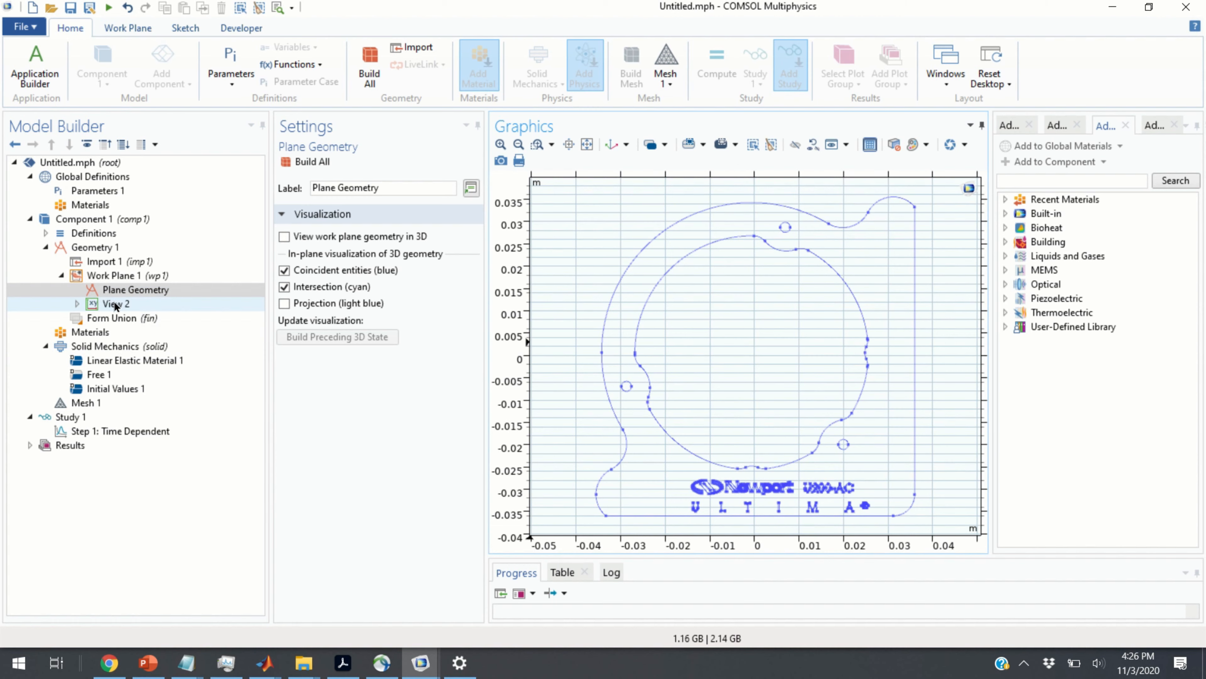
- Return to the work plane and examine the selected front face, its small hole and the adjuster side of the mount
{"action": "left_click", "coordinate": [122, 289]}
{"action": "left_click", "coordinate": [128, 278]}
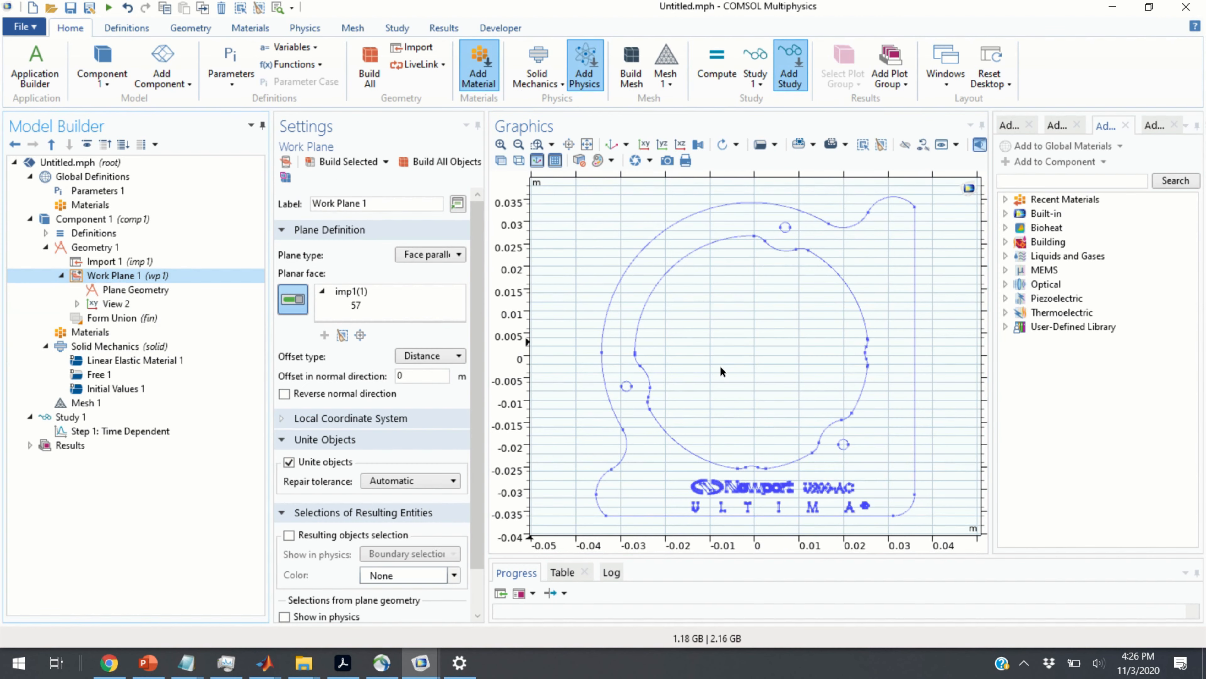
{"action": "left_click_drag", "start_coordinate": [666, 390], "coordinate": [692, 536]}
{"action": "scroll", "coordinate": [760, 470], "scroll_direction": "up", "scroll_amount": 5}
{"action": "left_click_drag", "start_coordinate": [708, 346], "coordinate": [575, 418]}
{"action": "scroll", "coordinate": [565, 416], "scroll_direction": "down", "scroll_amount": 5}
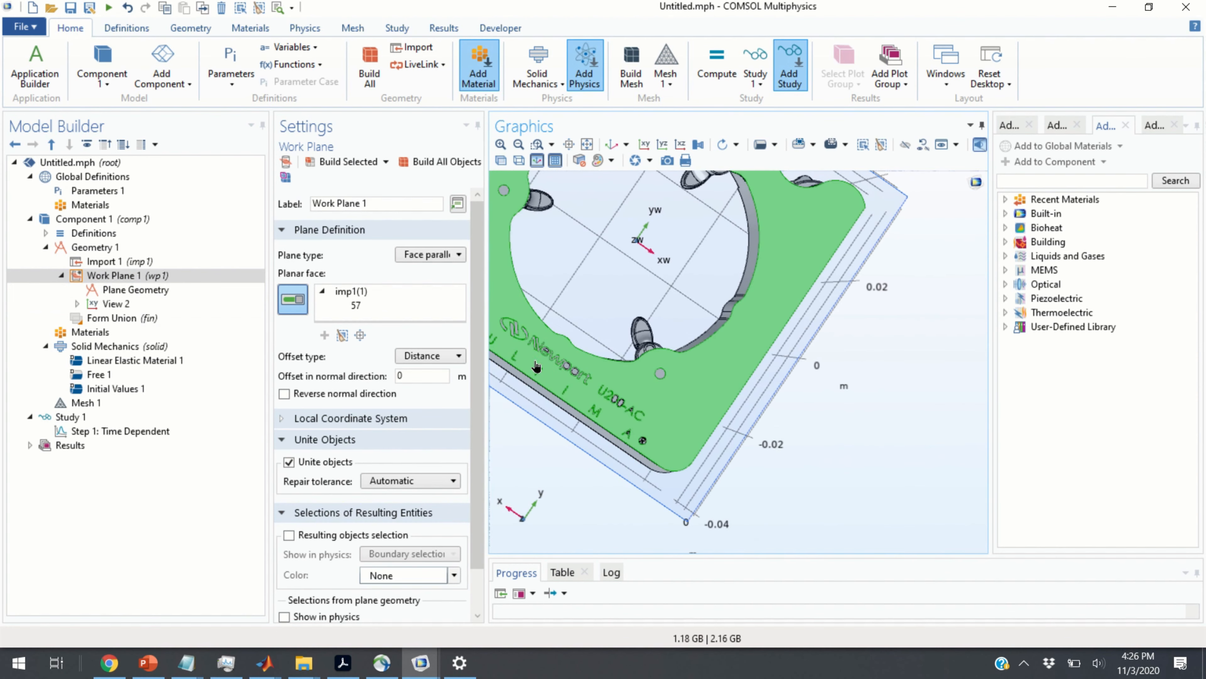
{"action": "scroll", "coordinate": [660, 373], "scroll_direction": "up", "scroll_amount": 6}
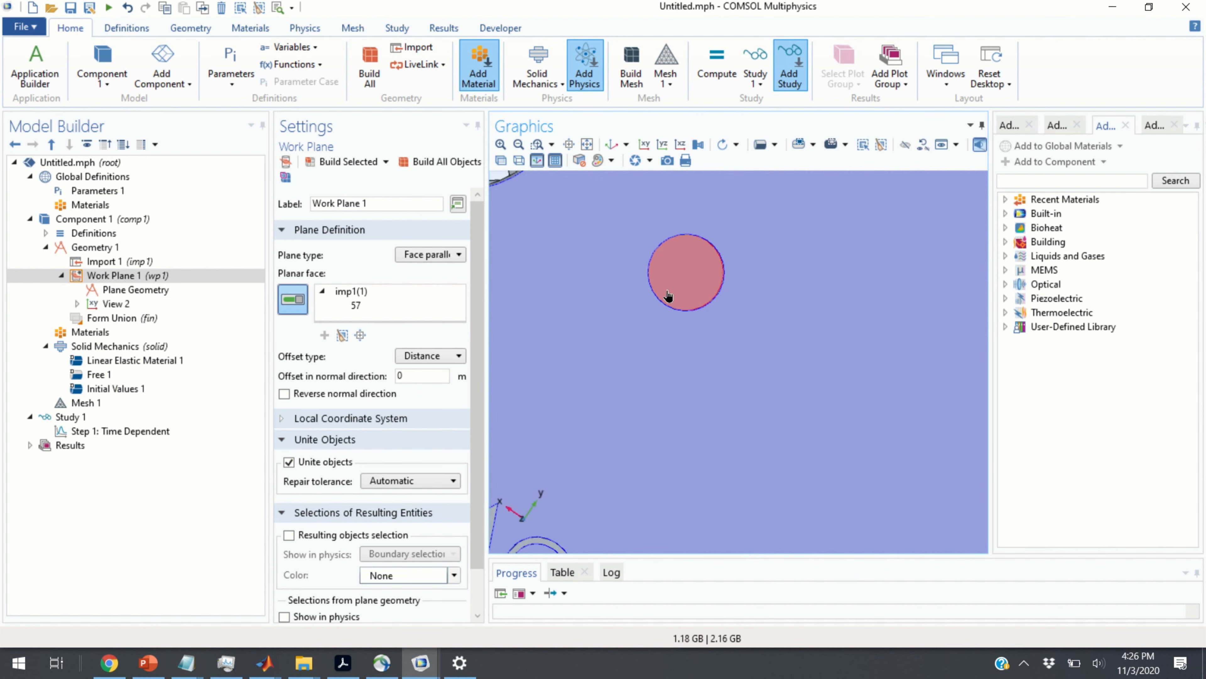
{"action": "right_click_drag", "start_coordinate": [677, 285], "coordinate": [669, 372]}
{"action": "middle_click_drag", "start_coordinate": [660, 375], "coordinate": [663, 532]}
{"action": "left_click_drag", "start_coordinate": [584, 404], "coordinate": [670, 419]}
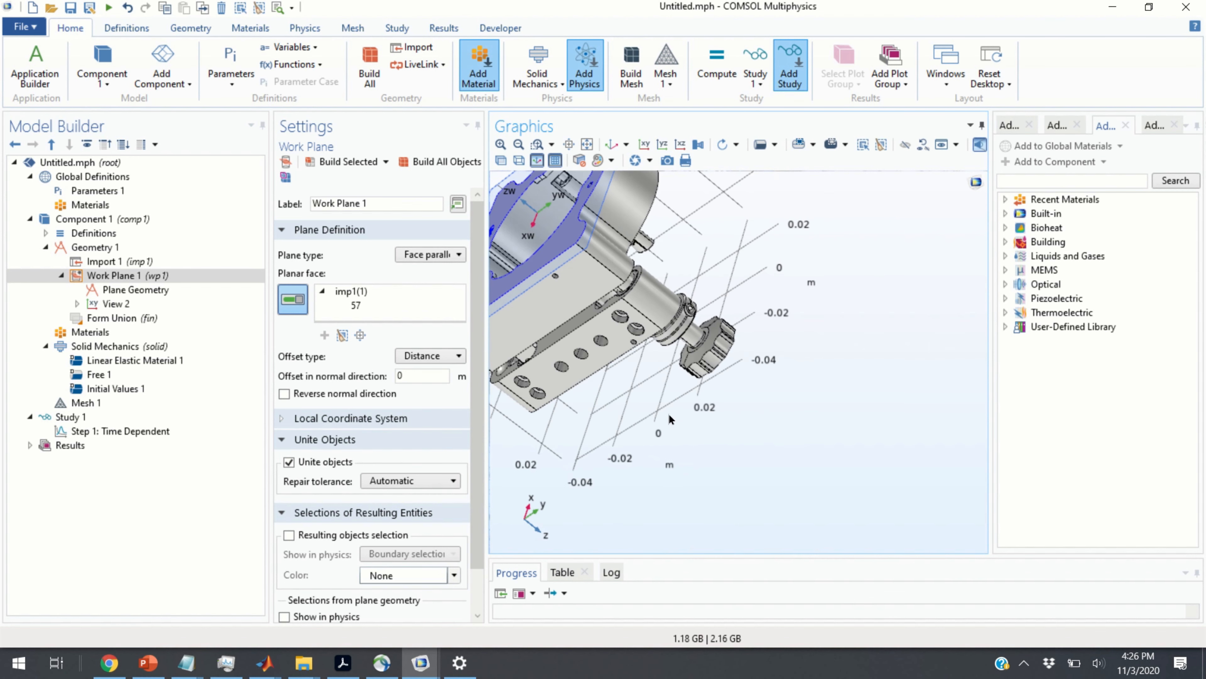
{"action": "scroll", "coordinate": [801, 543], "scroll_direction": "down", "scroll_amount": 5}
{"action": "scroll", "coordinate": [648, 390], "scroll_direction": "up", "scroll_amount": 5}
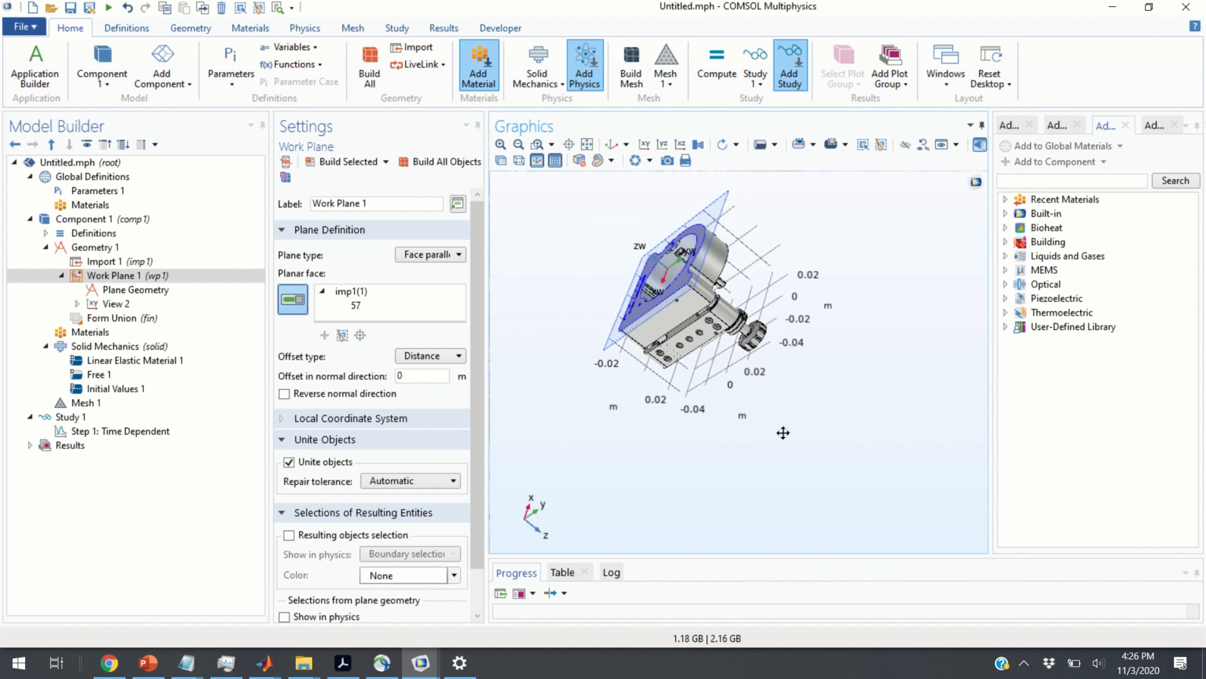
- Offset the work plane -0.001 m in the normal direction from the front face and rebuild it
{"action": "left_click", "coordinate": [143, 276]}
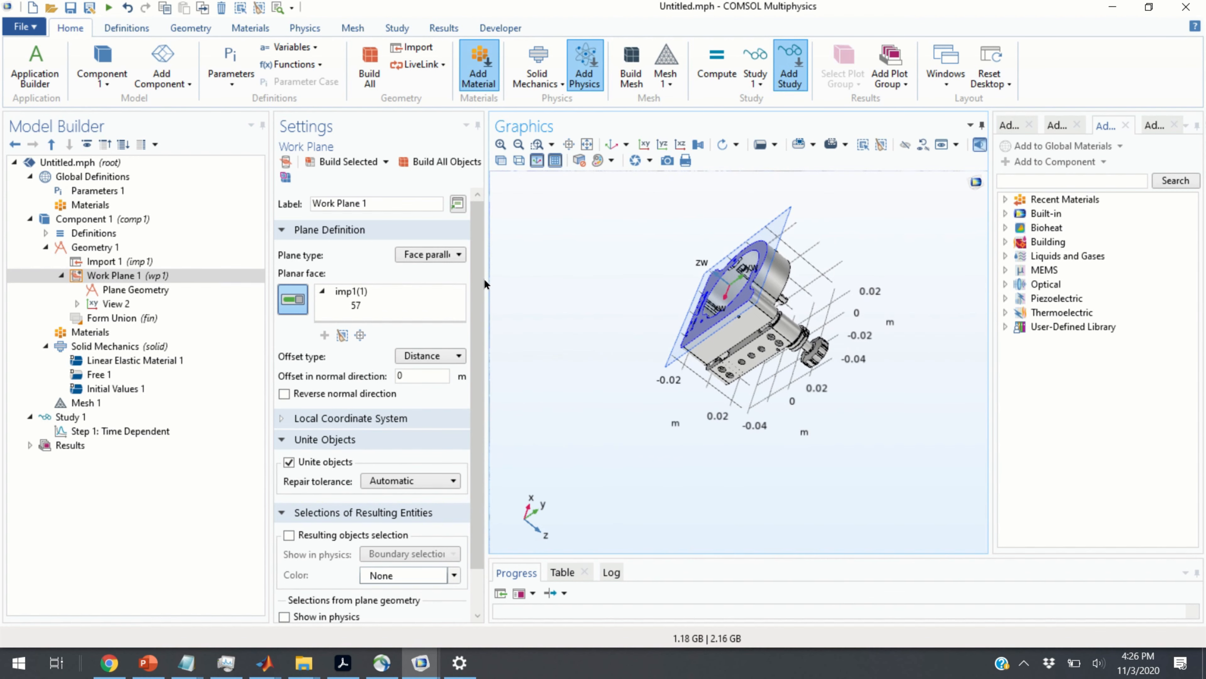
{"action": "left_click_drag", "start_coordinate": [485, 284], "coordinate": [532, 281]}
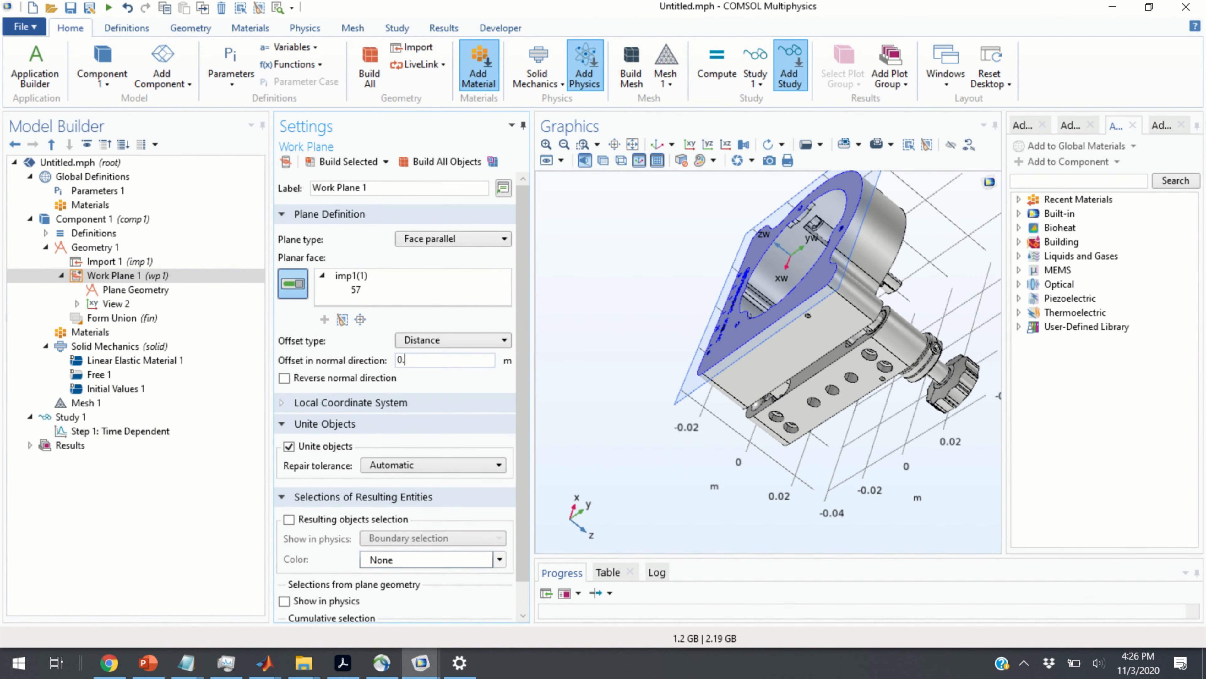
{"action": "left_click", "coordinate": [346, 164]}
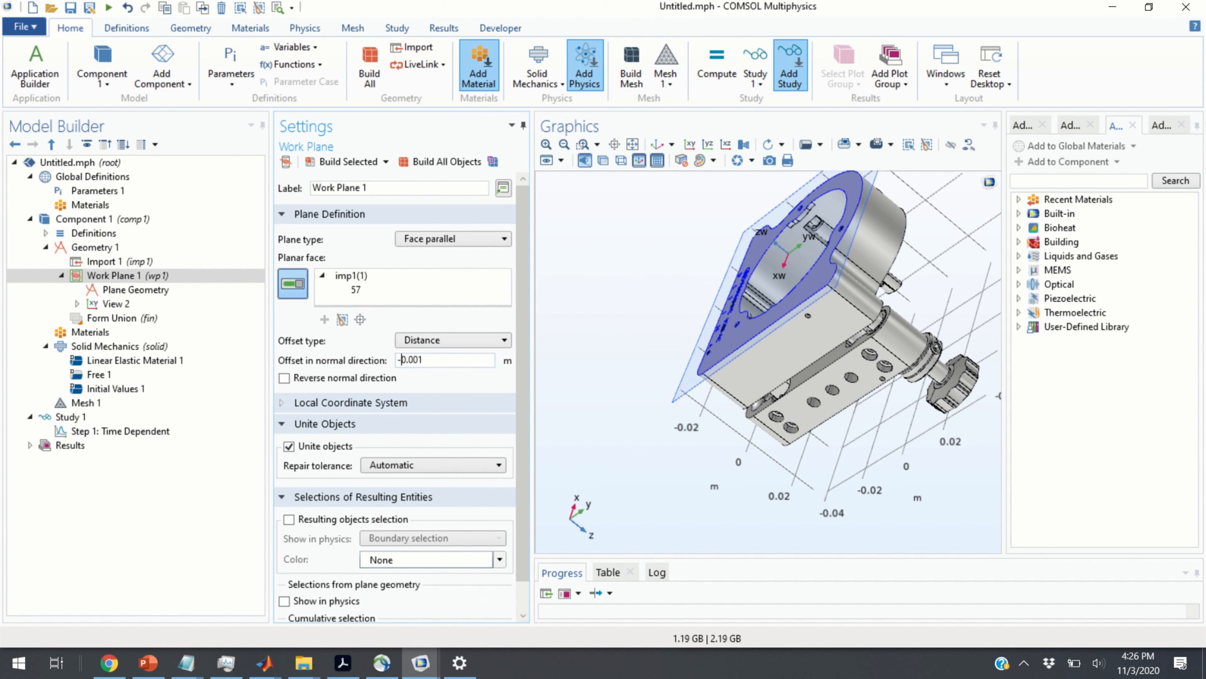
{"action": "left_click", "coordinate": [346, 162]}
{"action": "middle_click_drag", "start_coordinate": [811, 334], "coordinate": [735, 216]}
{"action": "left_click_drag", "start_coordinate": [716, 272], "coordinate": [668, 513]}
- Add a cross section of all objects to the offset work plane's plane geometry and build it
{"action": "left_click", "coordinate": [94, 289]}
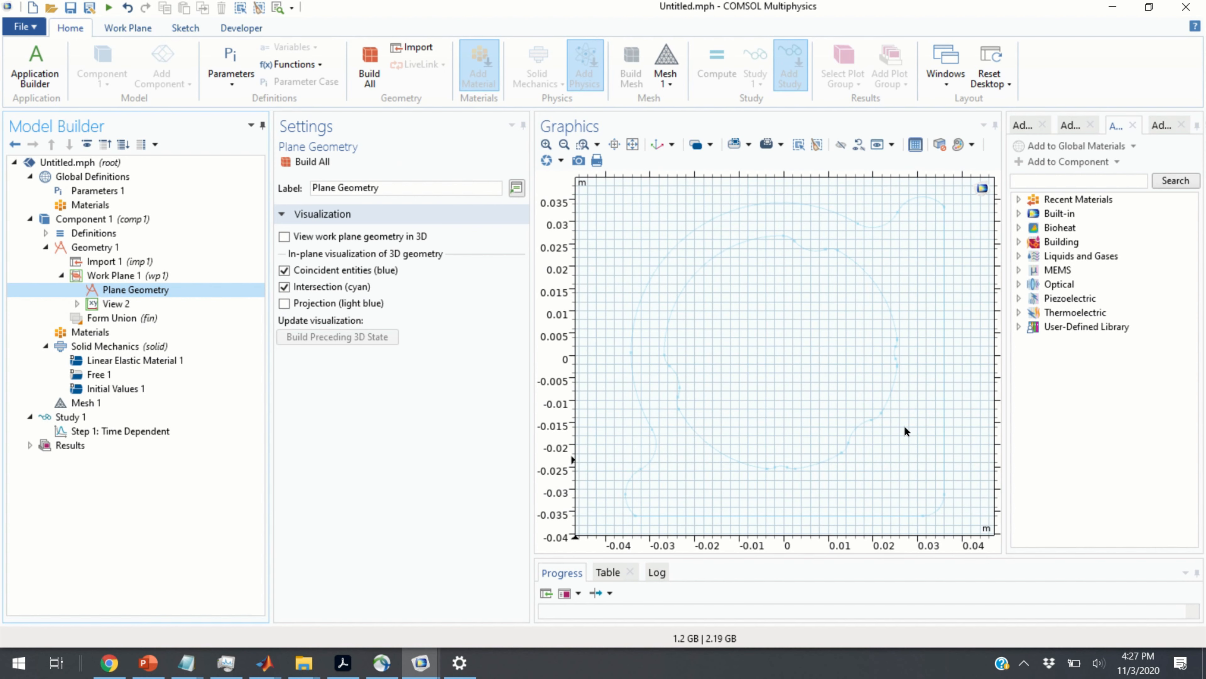
{"action": "right_click", "coordinate": [145, 291]}
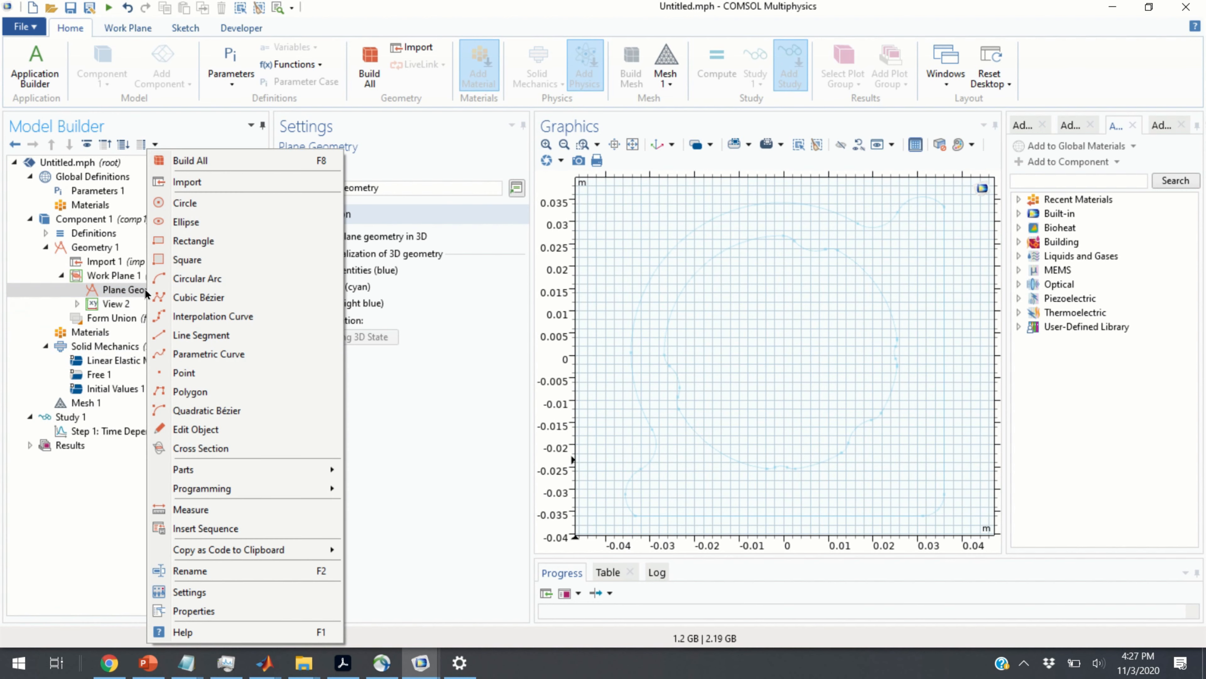
{"action": "left_click", "coordinate": [227, 449]}
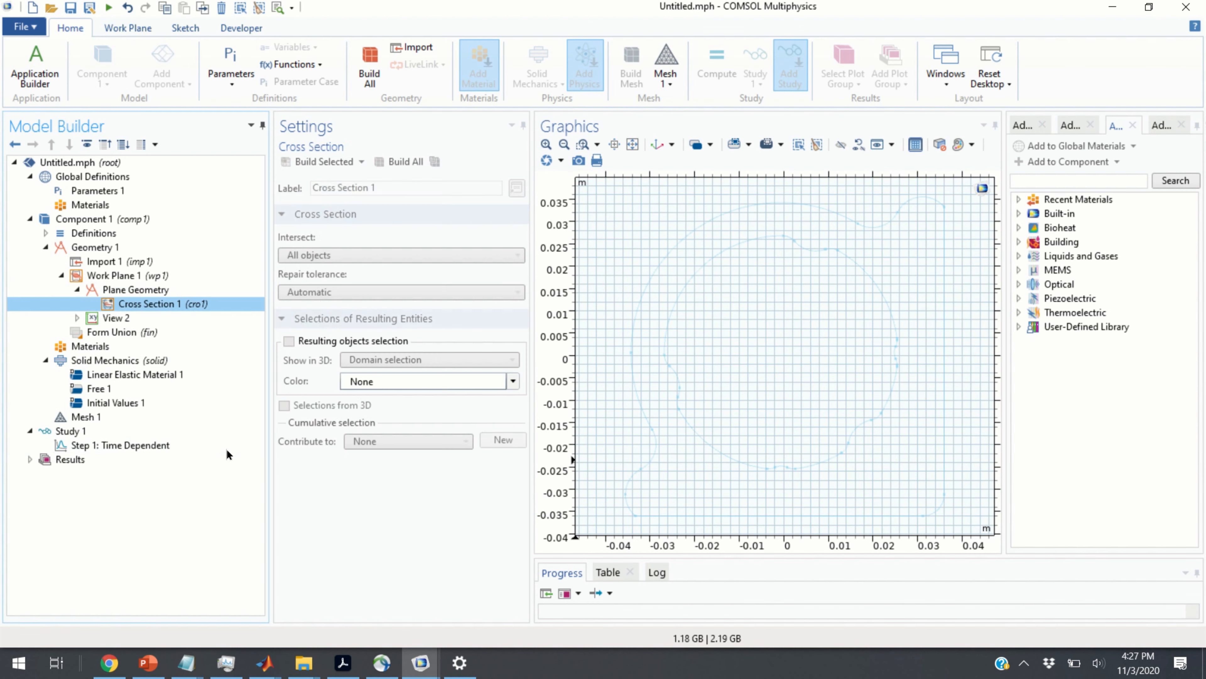
{"action": "left_click", "coordinate": [330, 163]}
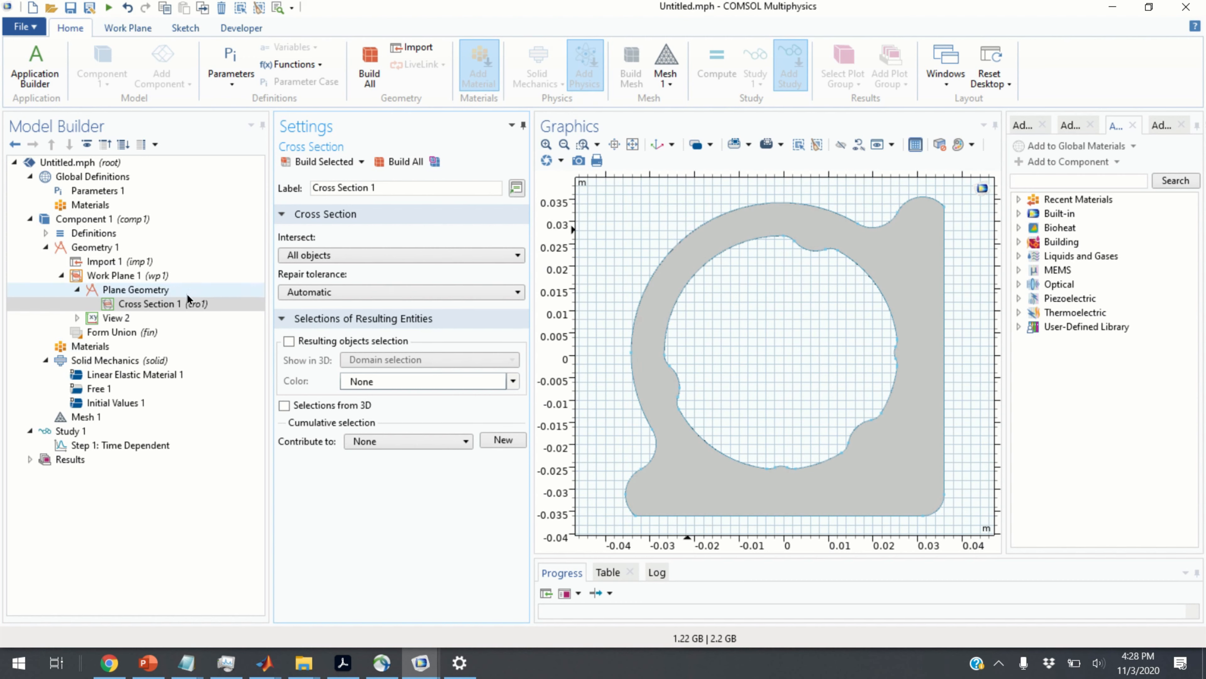
- Export the work plane's plane geometry as a COMSOL Multiphysics binary file named video1_layer in the support_mirror folder
{"action": "left_click", "coordinate": [198, 302]}
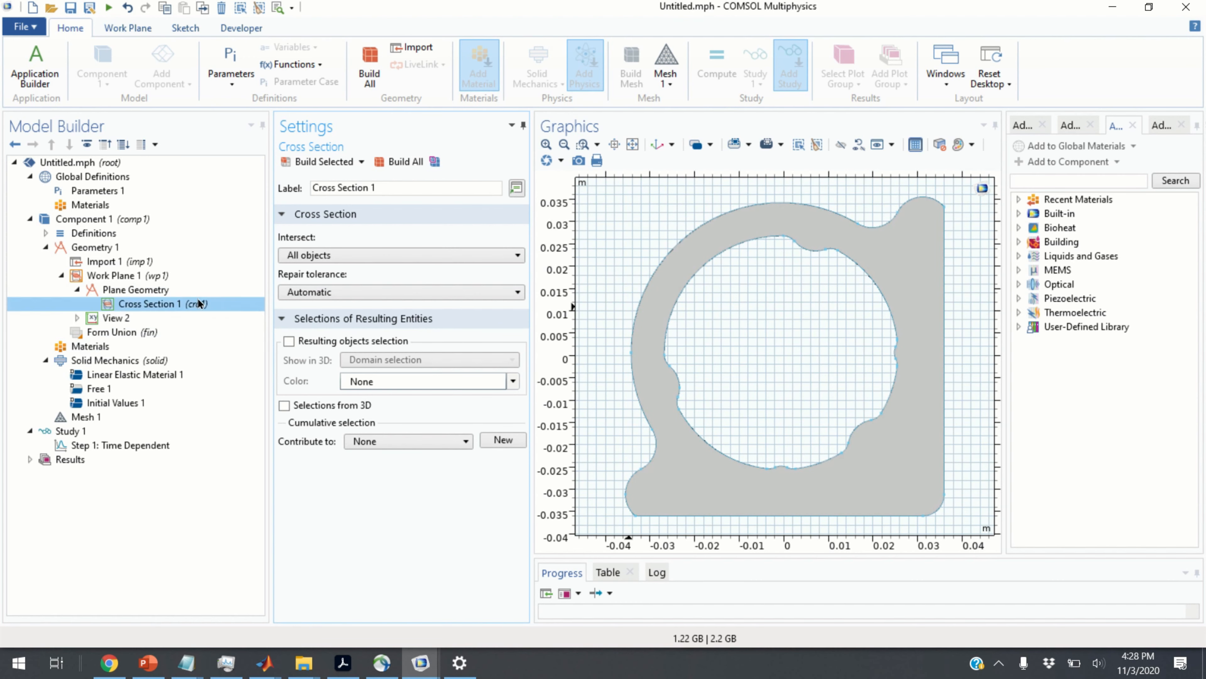
{"action": "left_click", "coordinate": [153, 289]}
{"action": "right_click", "coordinate": [152, 289]}
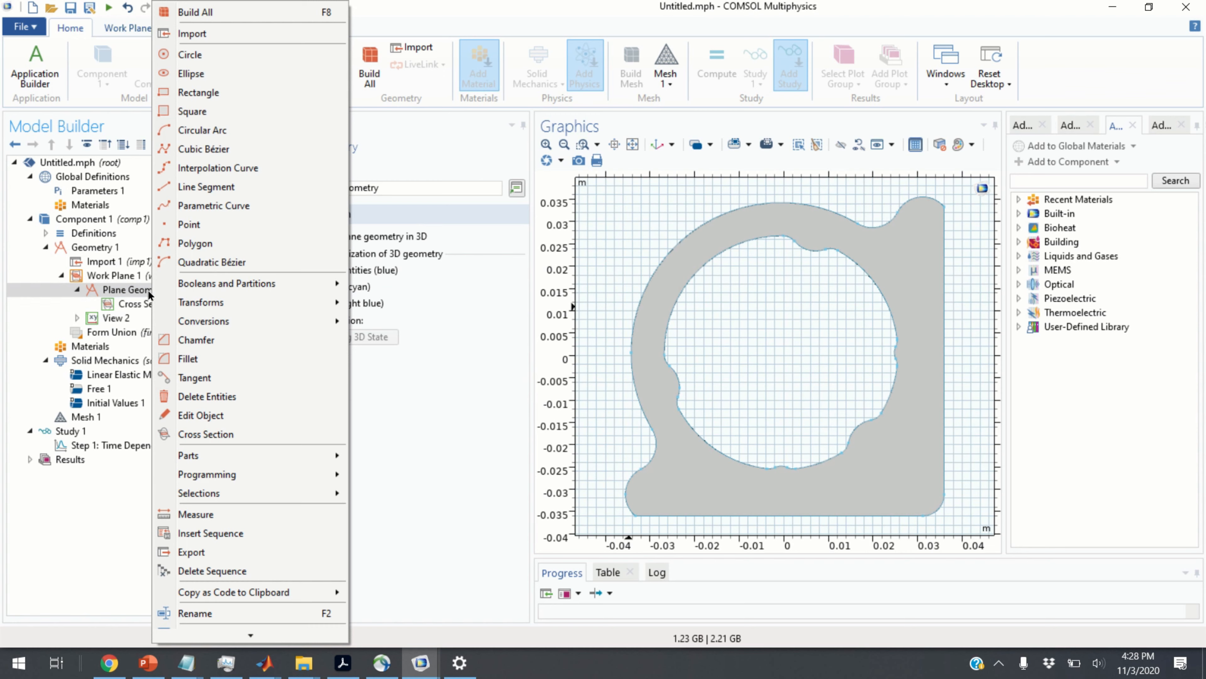
{"action": "left_click", "coordinate": [229, 552]}
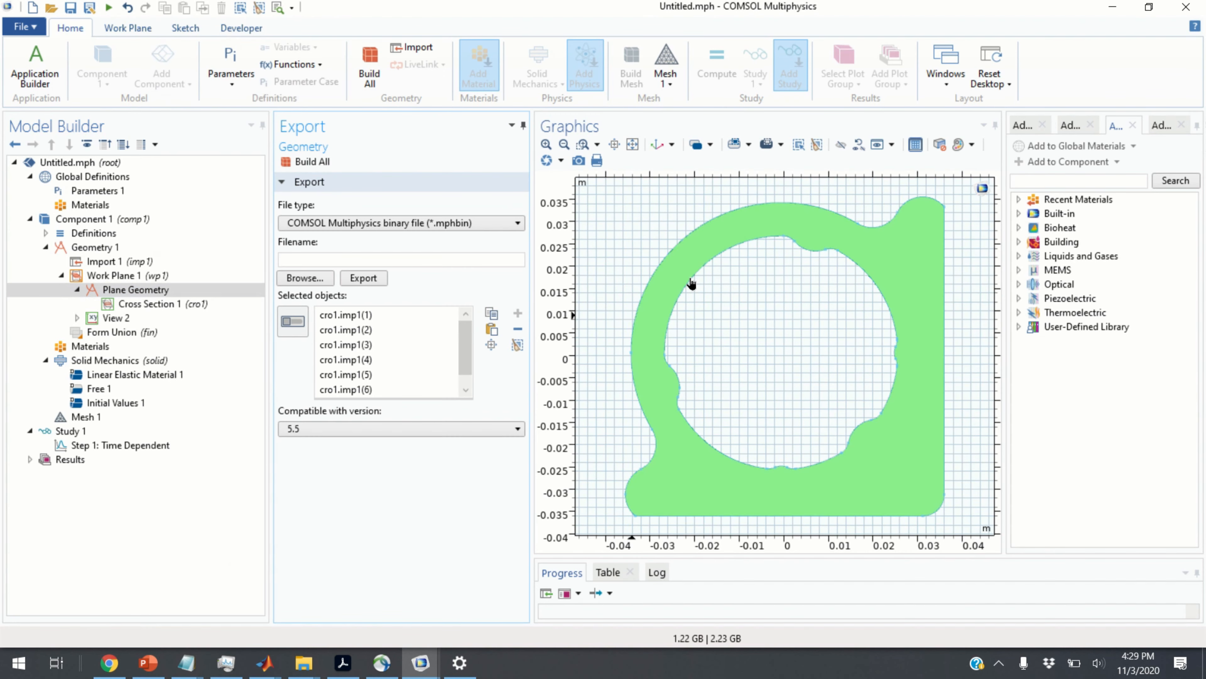
{"action": "left_click", "coordinate": [306, 278]}
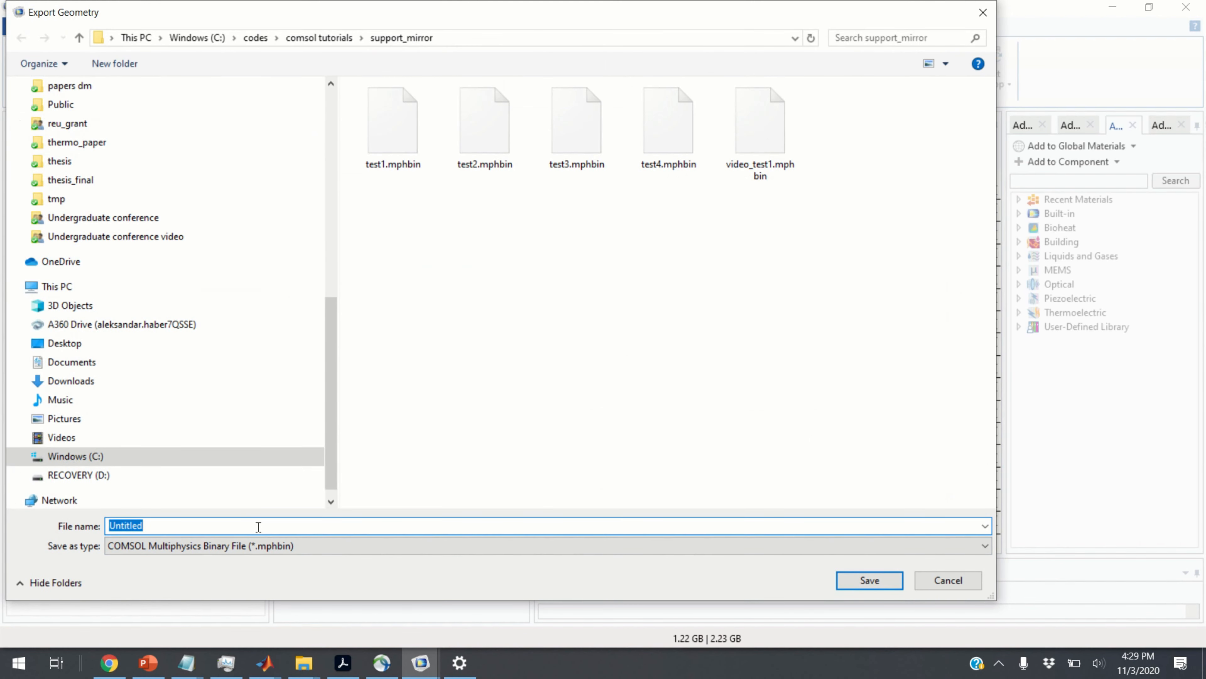
{"action": "type", "text": "video"}
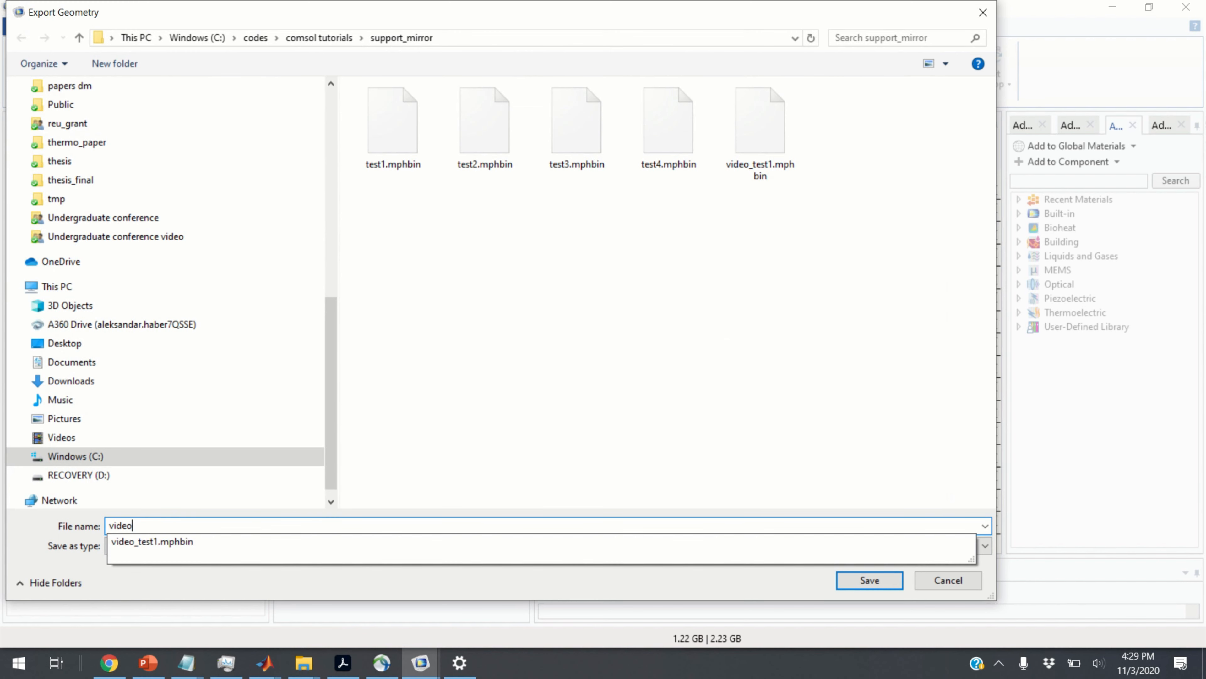
{"action": "type", "text": "1_layer"}
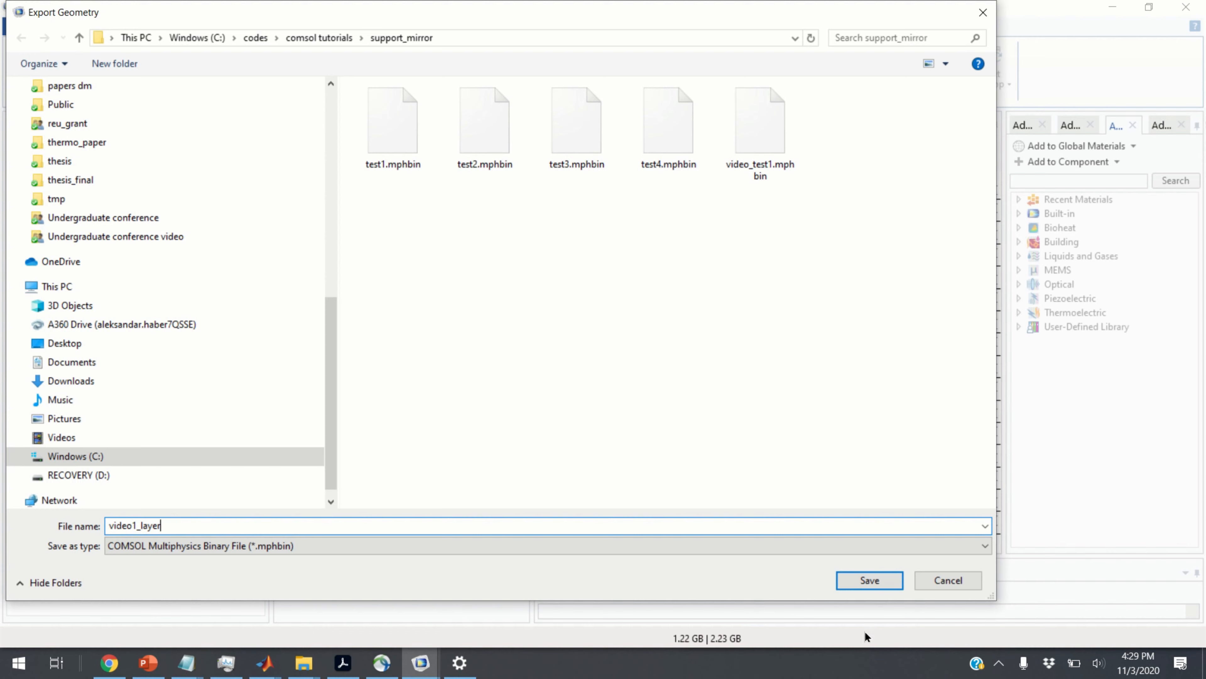
{"action": "left_click", "coordinate": [869, 580]}
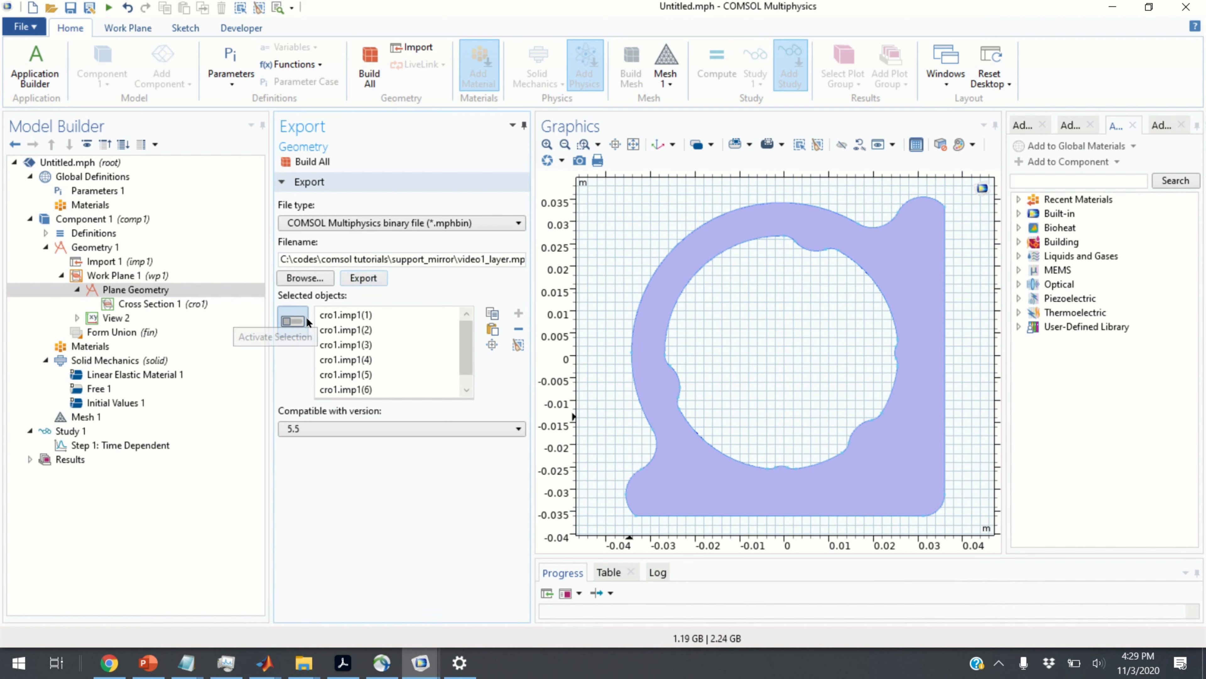
{"action": "left_click", "coordinate": [294, 323]}
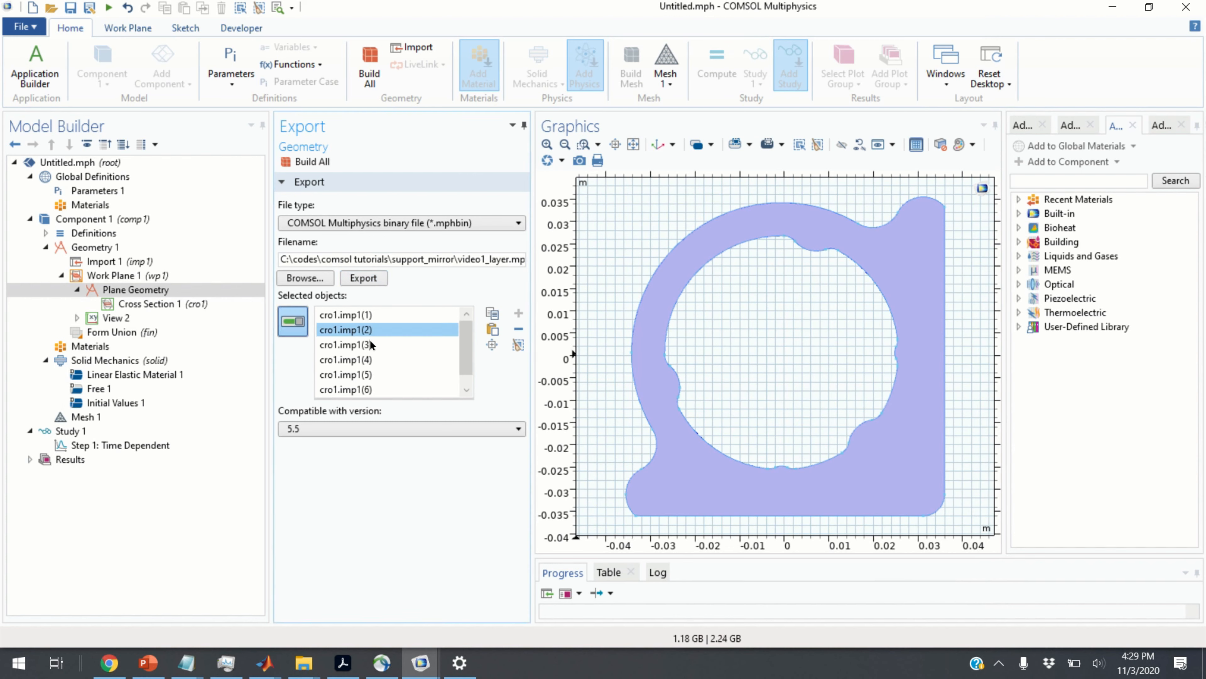
{"action": "scroll", "coordinate": [468, 352], "scroll_direction": "down", "scroll_amount": 1}
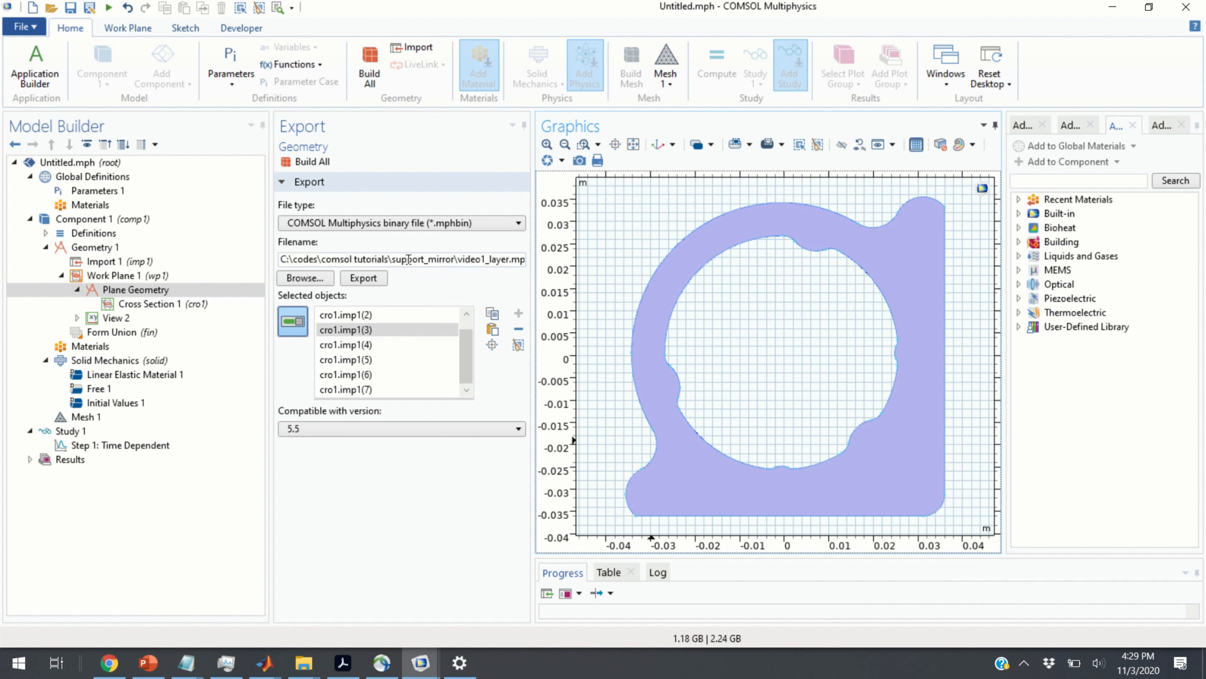
{"action": "left_click", "coordinate": [367, 278]}
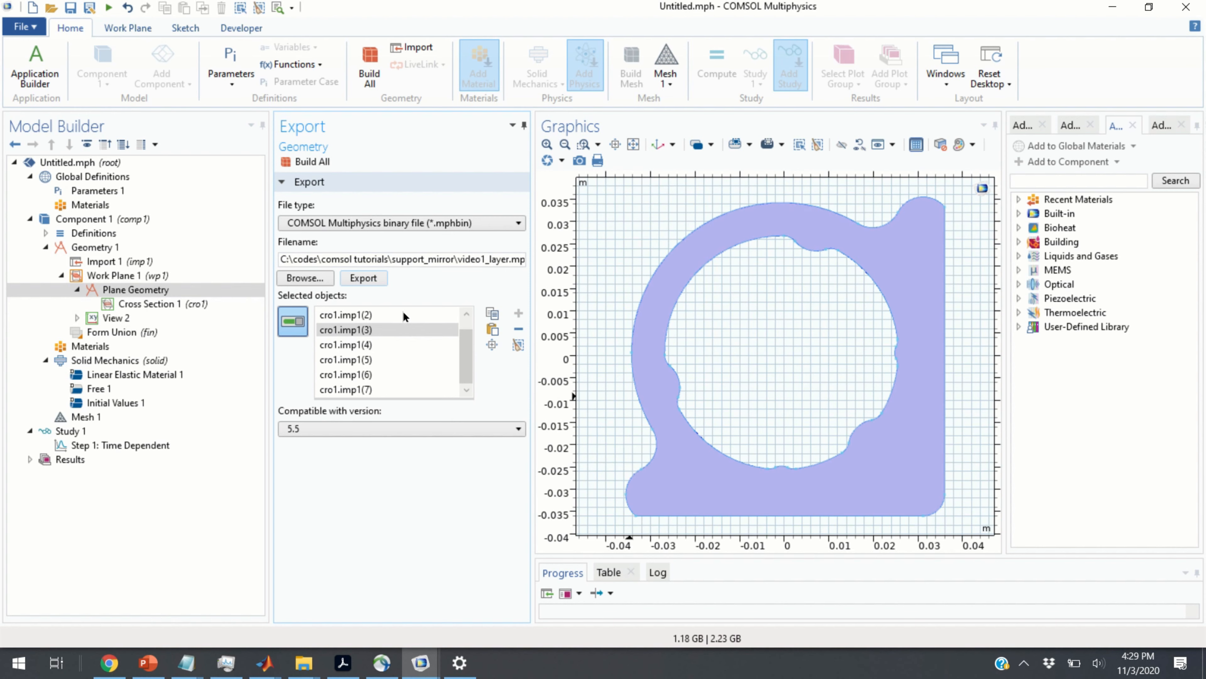
- Launch a second instance of COMSOL Multiphysics 5.5 from the operating system
{"action": "left_click", "coordinate": [34, 664]}
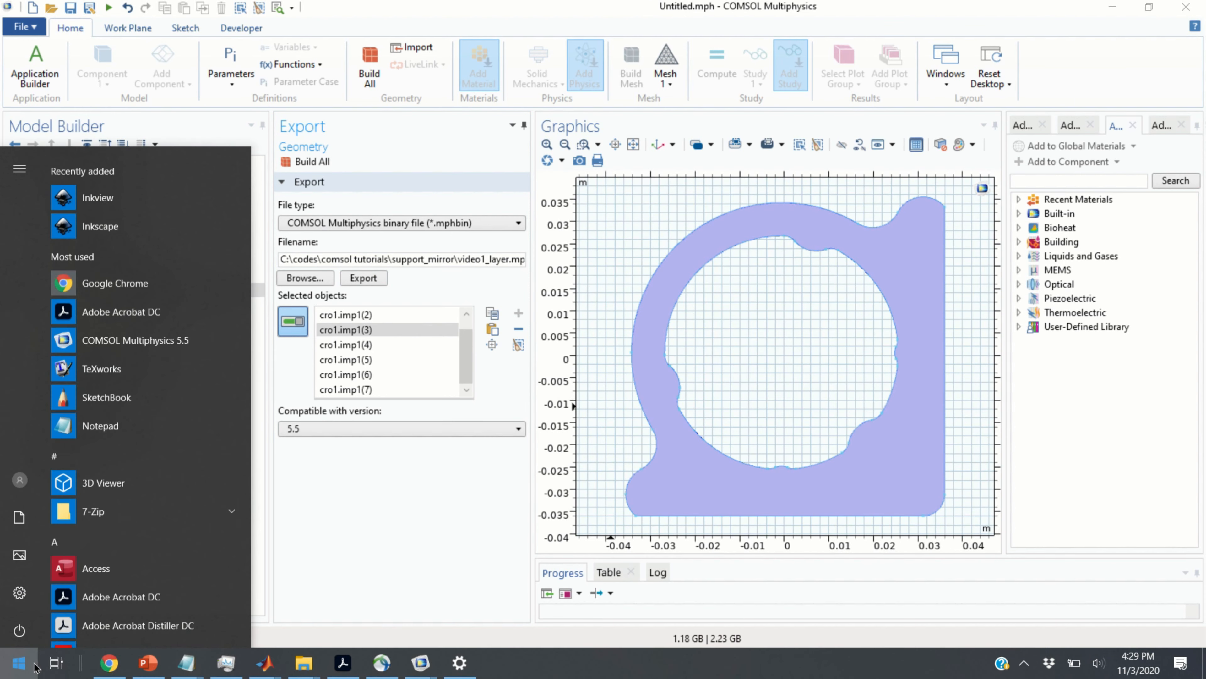
{"action": "type", "text": "comsol"}
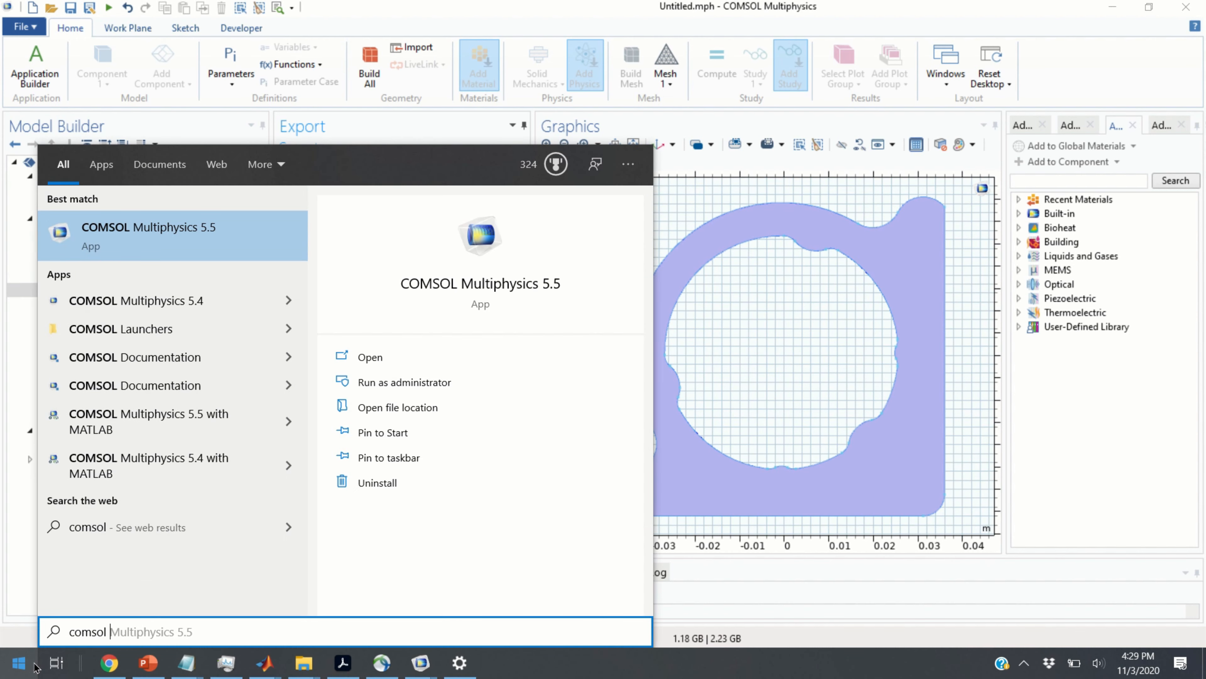
{"action": "left_click", "coordinate": [137, 236]}
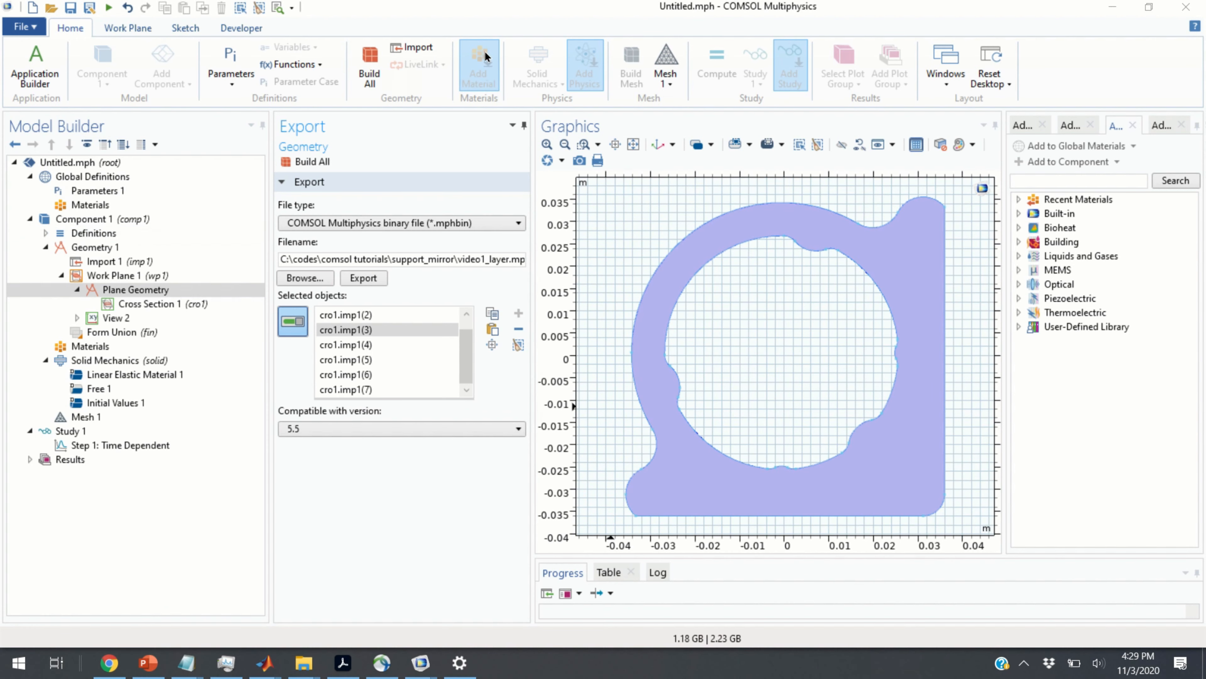
{"action": "mouse_move", "coordinate": [757, 5]}
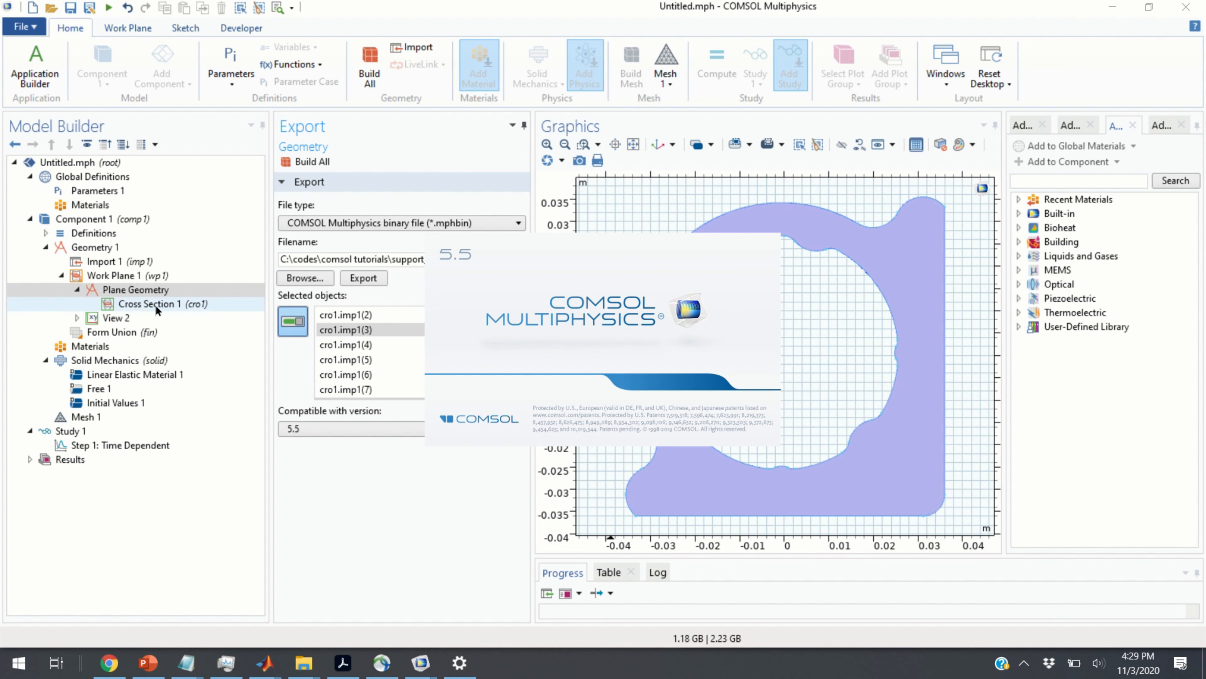
{"action": "left_click", "coordinate": [108, 249]}
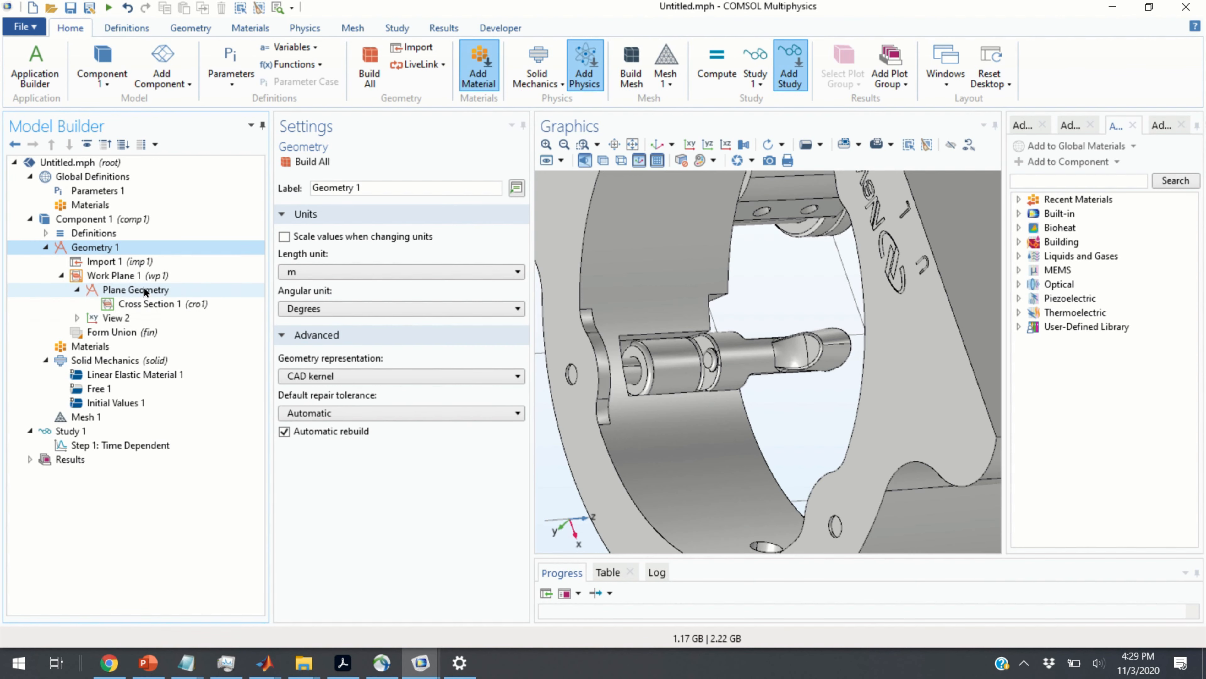
{"action": "right_click", "coordinate": [115, 249]}
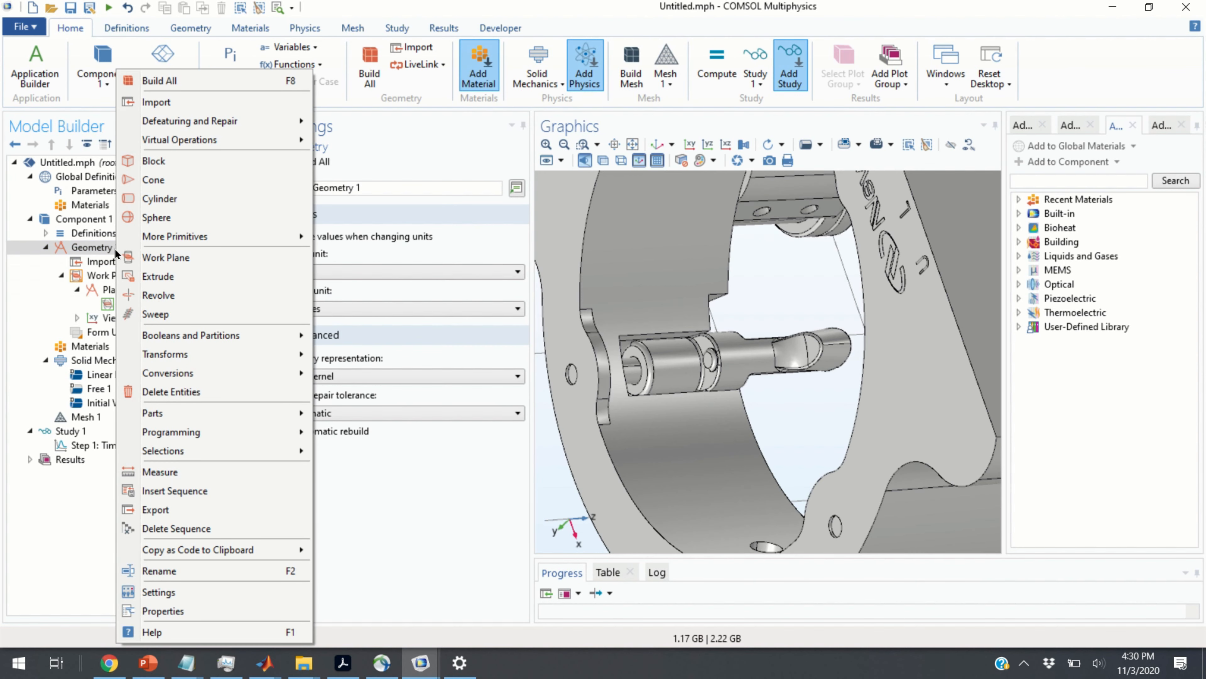
{"action": "left_click", "coordinate": [97, 291]}
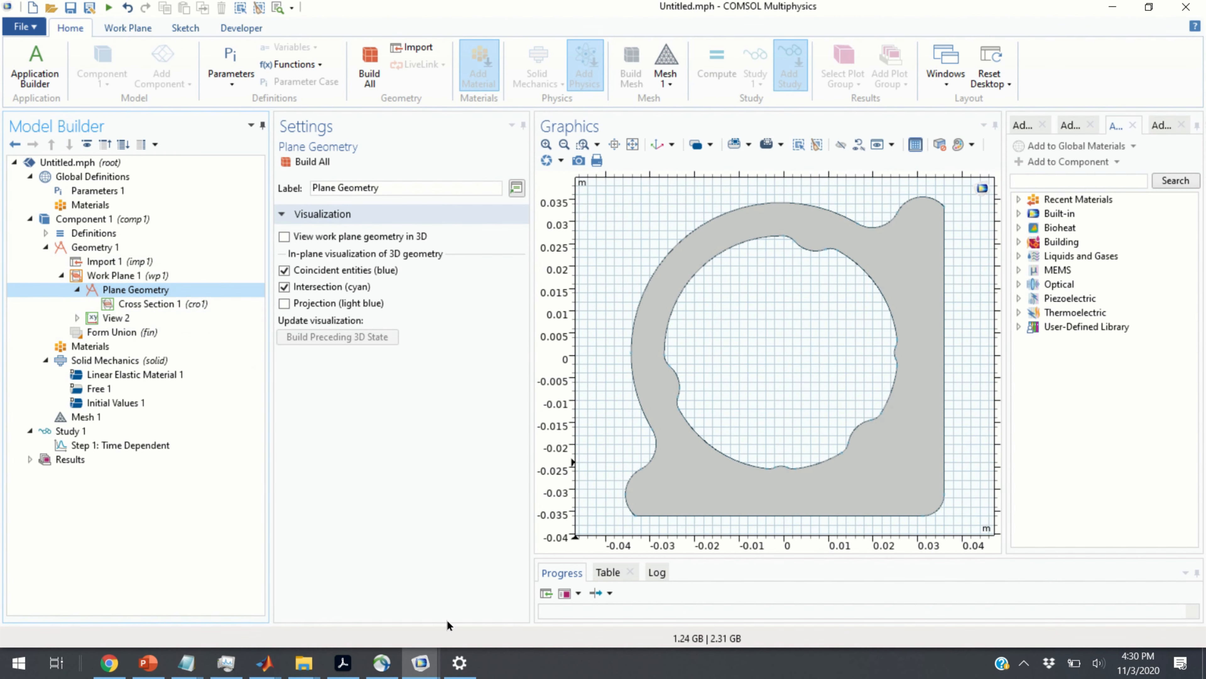
{"action": "left_click", "coordinate": [424, 663]}
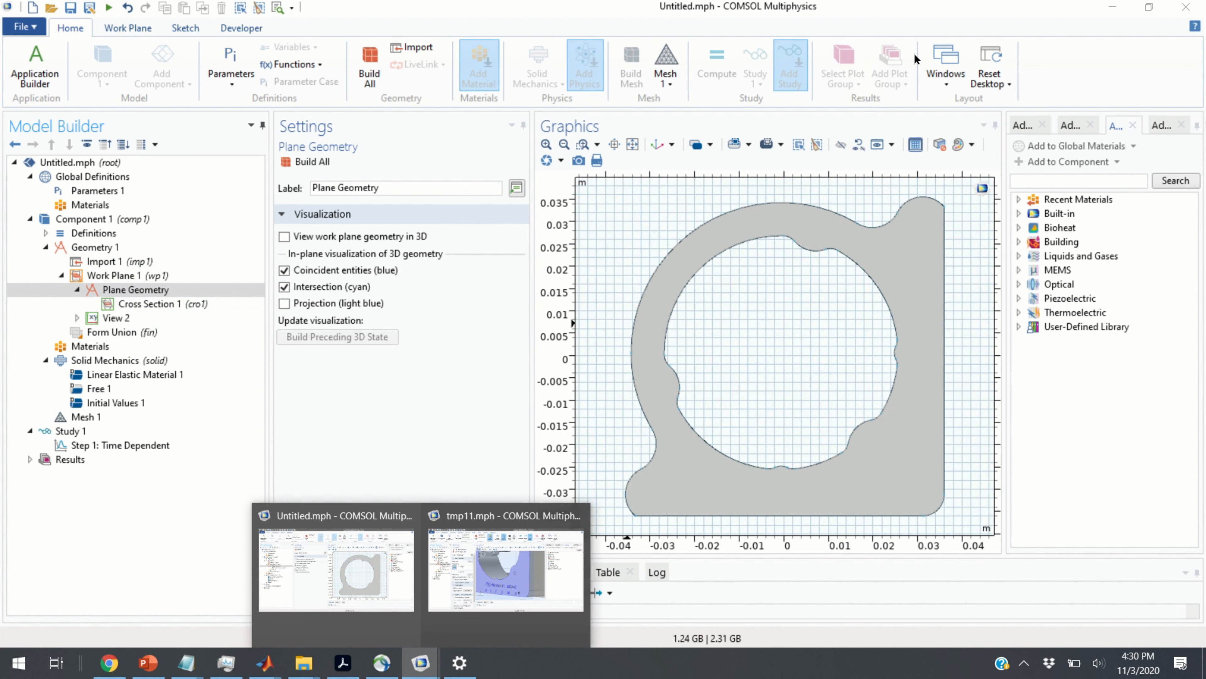
{"action": "left_click", "coordinate": [930, 2]}
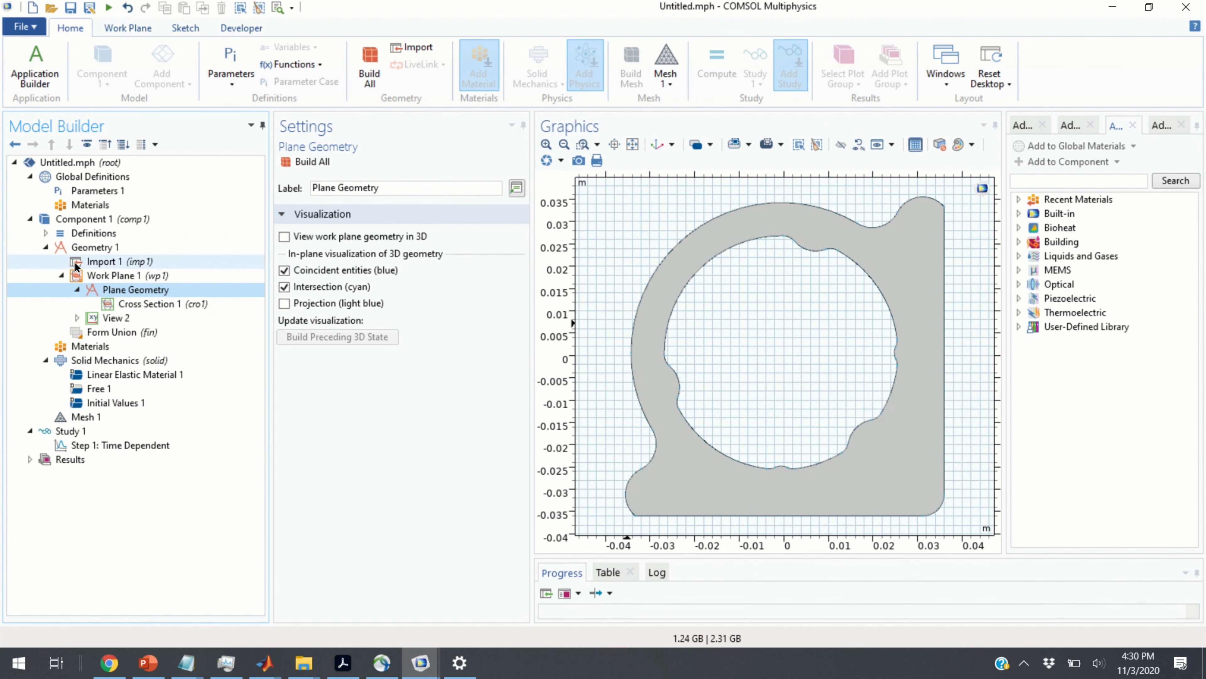
- Examine the 3D mount and the offset work plane from the side, close up on the raised pad inside the ring's bore
{"action": "left_click", "coordinate": [107, 247]}
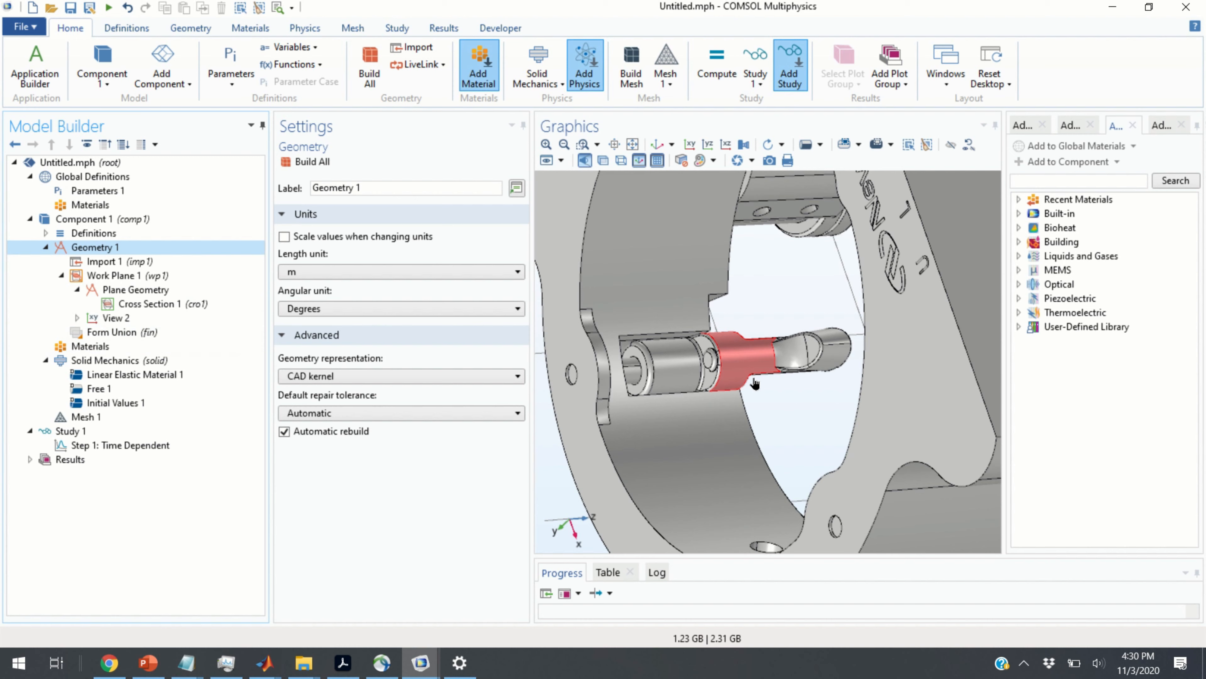
{"action": "scroll", "coordinate": [622, 391], "scroll_direction": "up", "scroll_amount": 4}
{"action": "left_click_drag", "start_coordinate": [621, 390], "coordinate": [541, 463]}
{"action": "scroll", "coordinate": [596, 473], "scroll_direction": "down", "scroll_amount": 3}
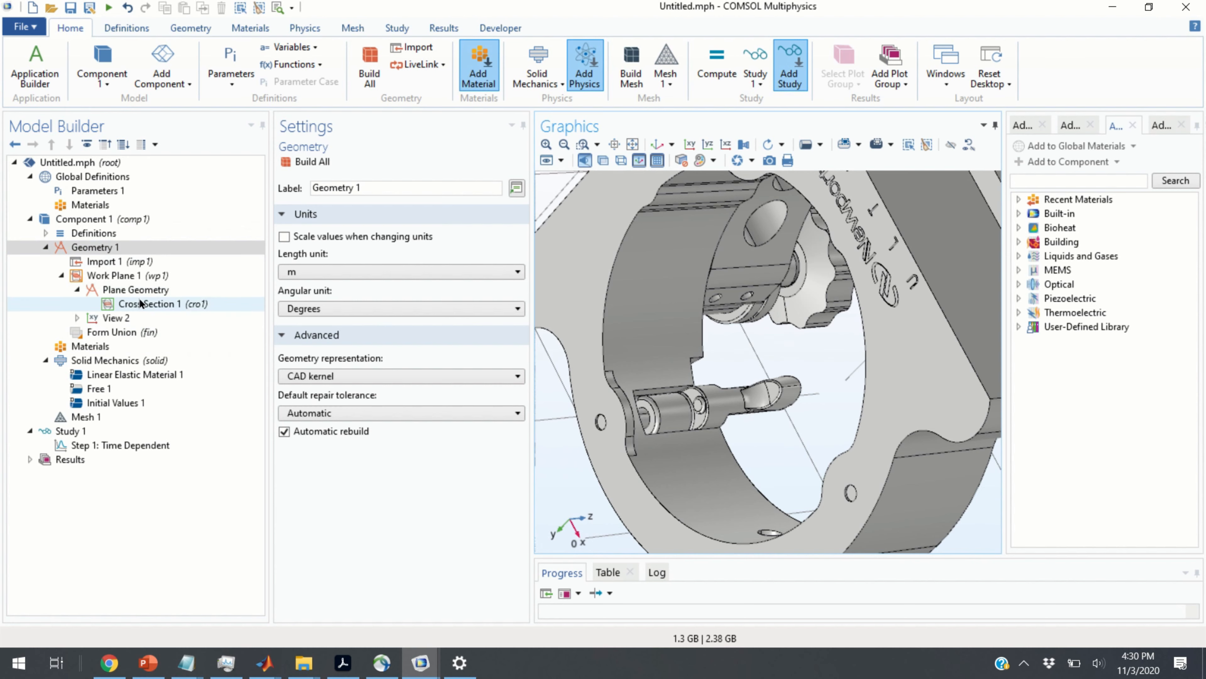
{"action": "left_click", "coordinate": [153, 275]}
{"action": "left_click_drag", "start_coordinate": [601, 470], "coordinate": [561, 498]}
{"action": "middle_click_drag", "start_coordinate": [602, 437], "coordinate": [708, 238]}
{"action": "left_click_drag", "start_coordinate": [688, 368], "coordinate": [695, 319]}
{"action": "middle_click_drag", "start_coordinate": [696, 322], "coordinate": [686, 359]}
{"action": "right_click_drag", "start_coordinate": [687, 360], "coordinate": [663, 508]}
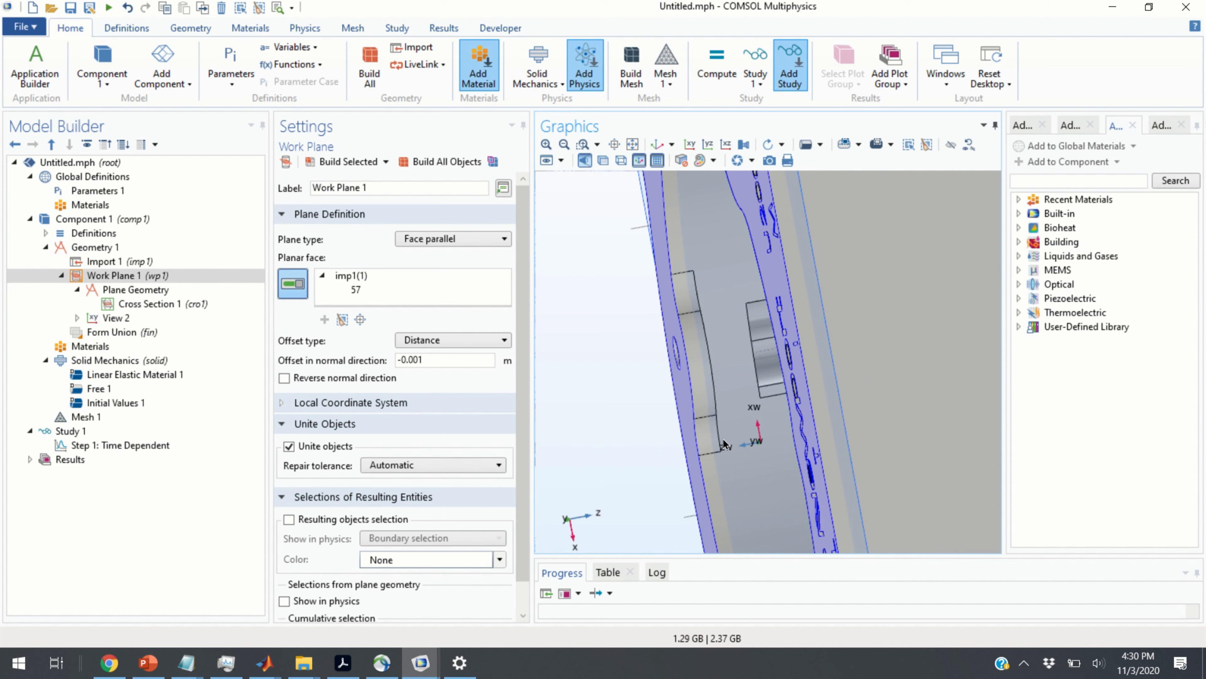
{"action": "left_click_drag", "start_coordinate": [691, 418], "coordinate": [645, 456]}
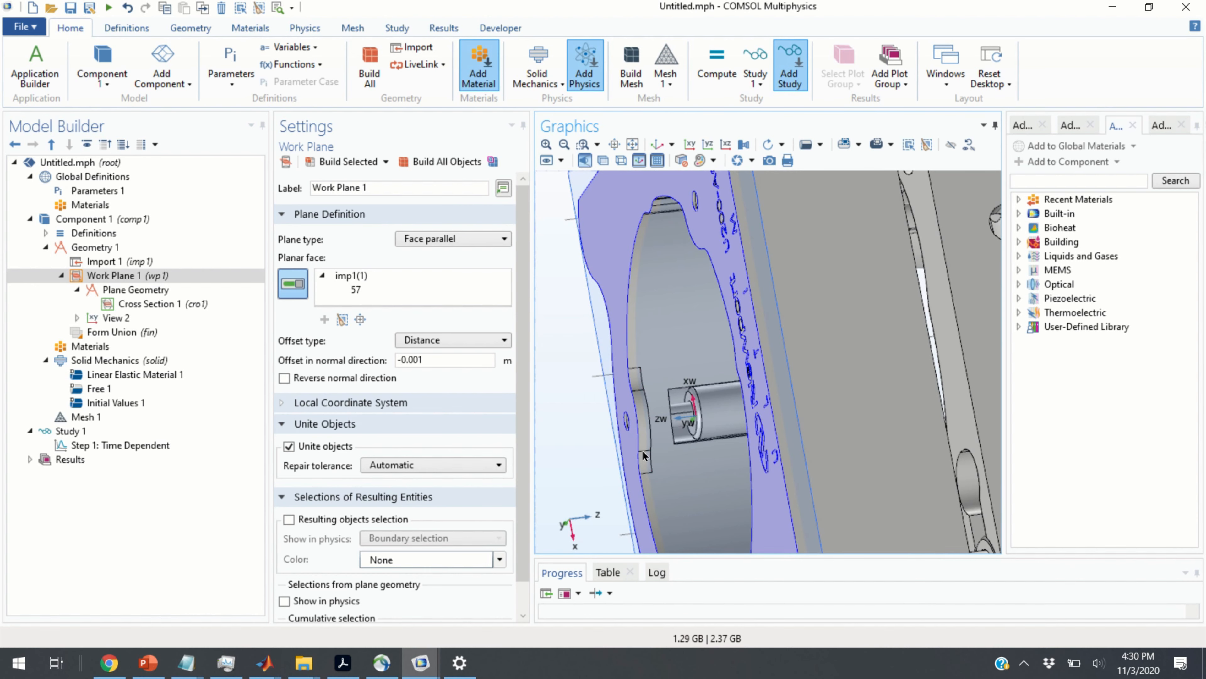
{"action": "scroll", "coordinate": [642, 451], "scroll_direction": "up", "scroll_amount": 3}
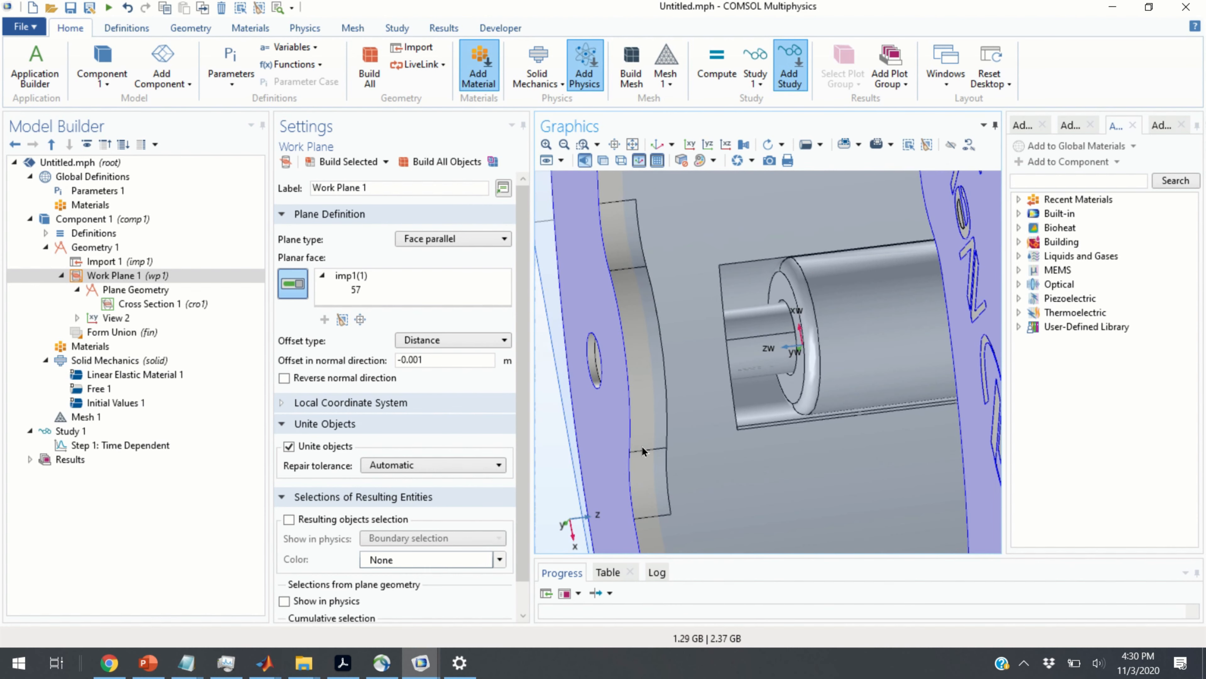
- Measure the length of the short straight edge across the raised pad inside the ring's bore
{"action": "left_click", "coordinate": [106, 262]}
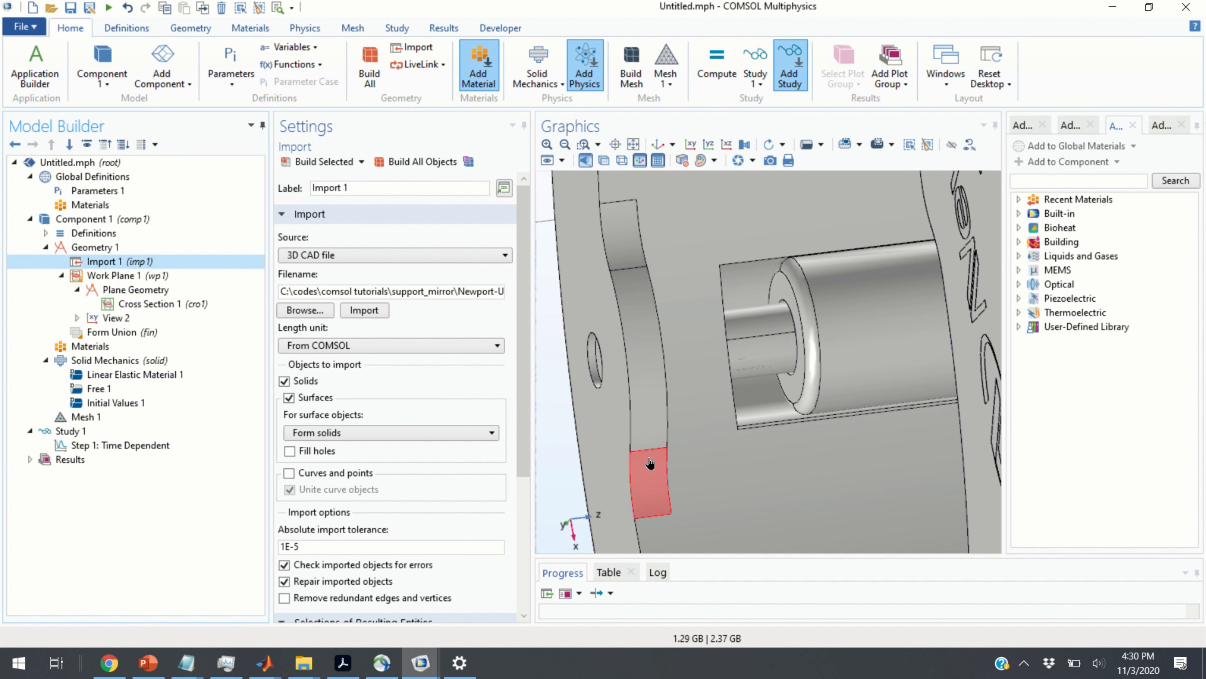
{"action": "left_click", "coordinate": [95, 247]}
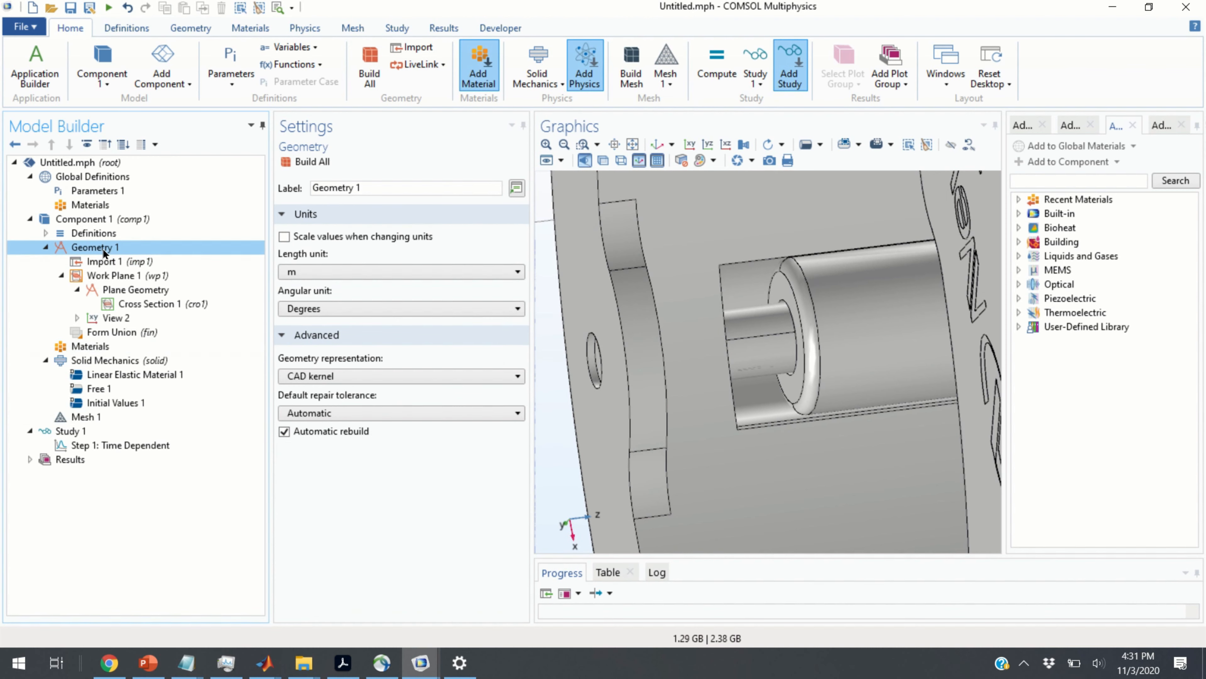
{"action": "right_click", "coordinate": [103, 249]}
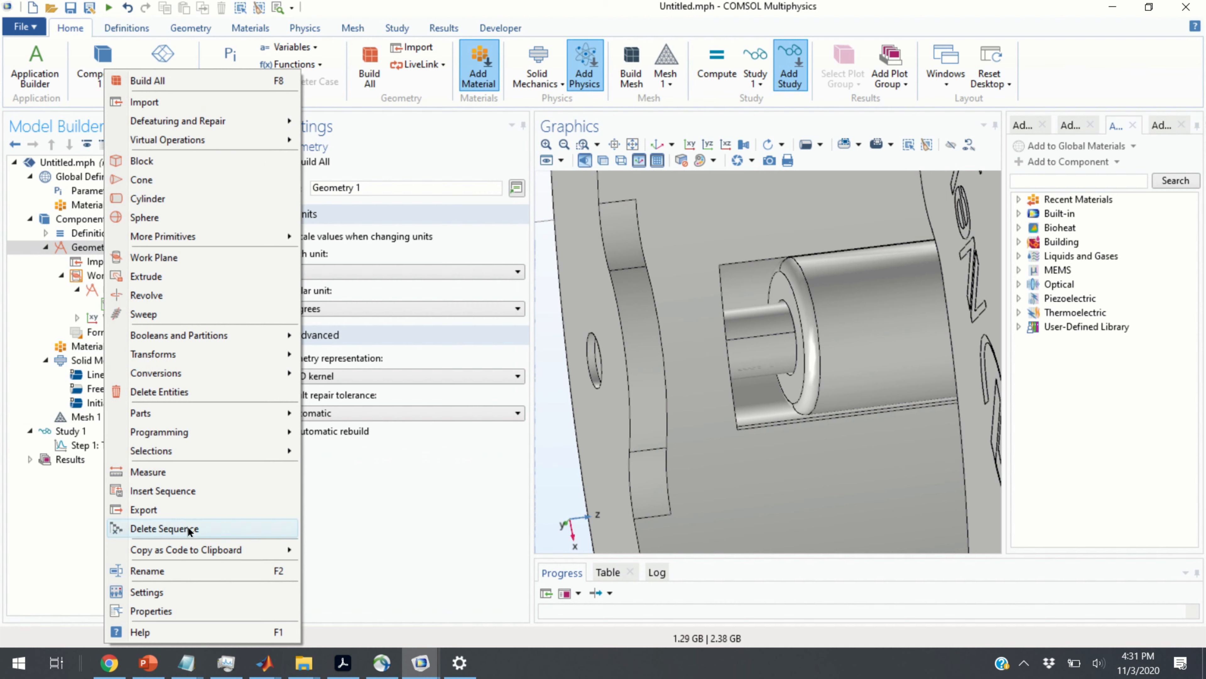
{"action": "left_click", "coordinate": [183, 472]}
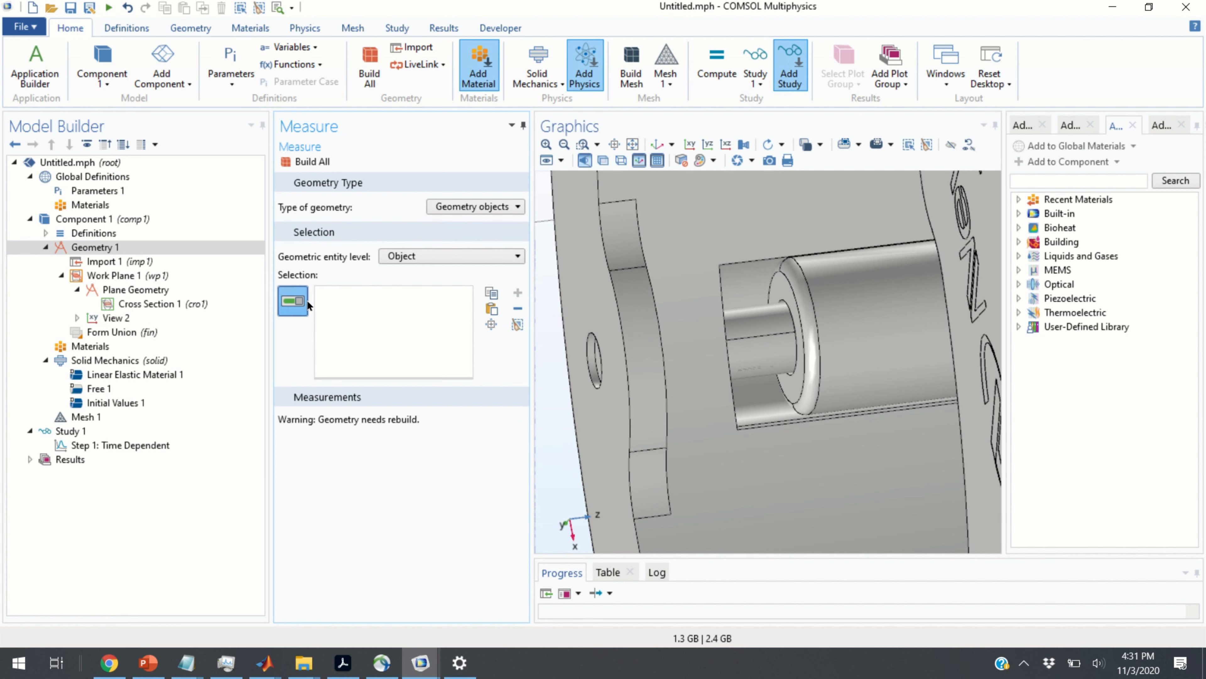
{"action": "left_click", "coordinate": [503, 259]}
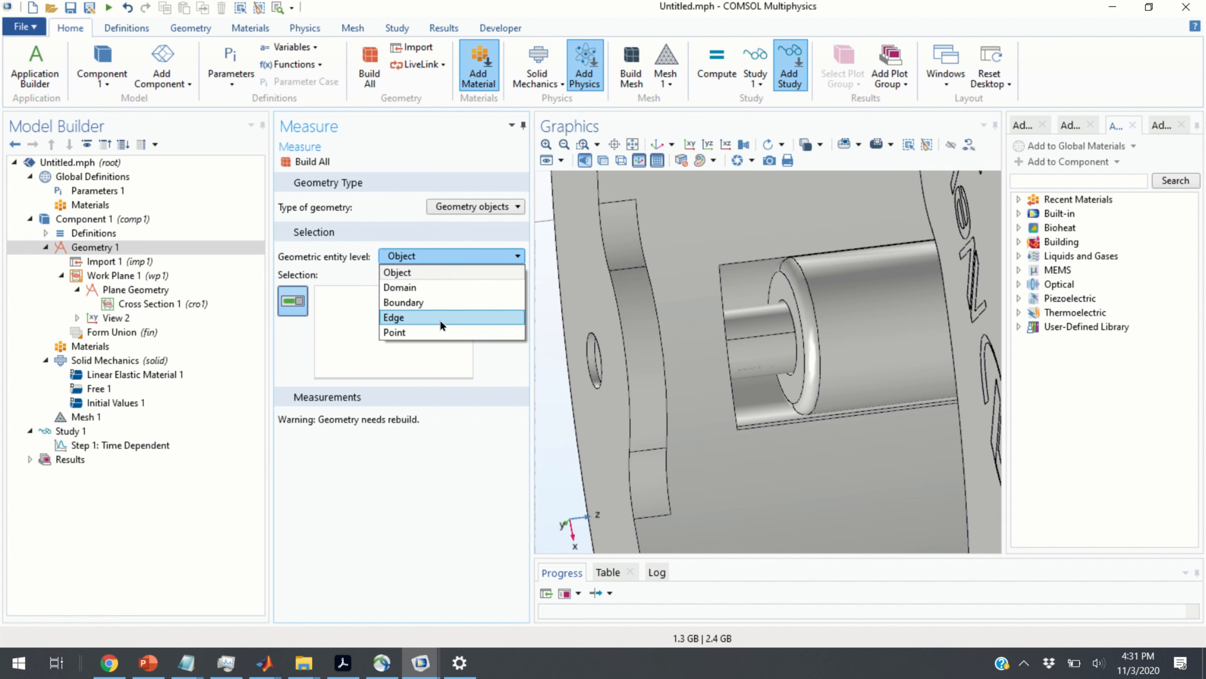
{"action": "left_click", "coordinate": [440, 318]}
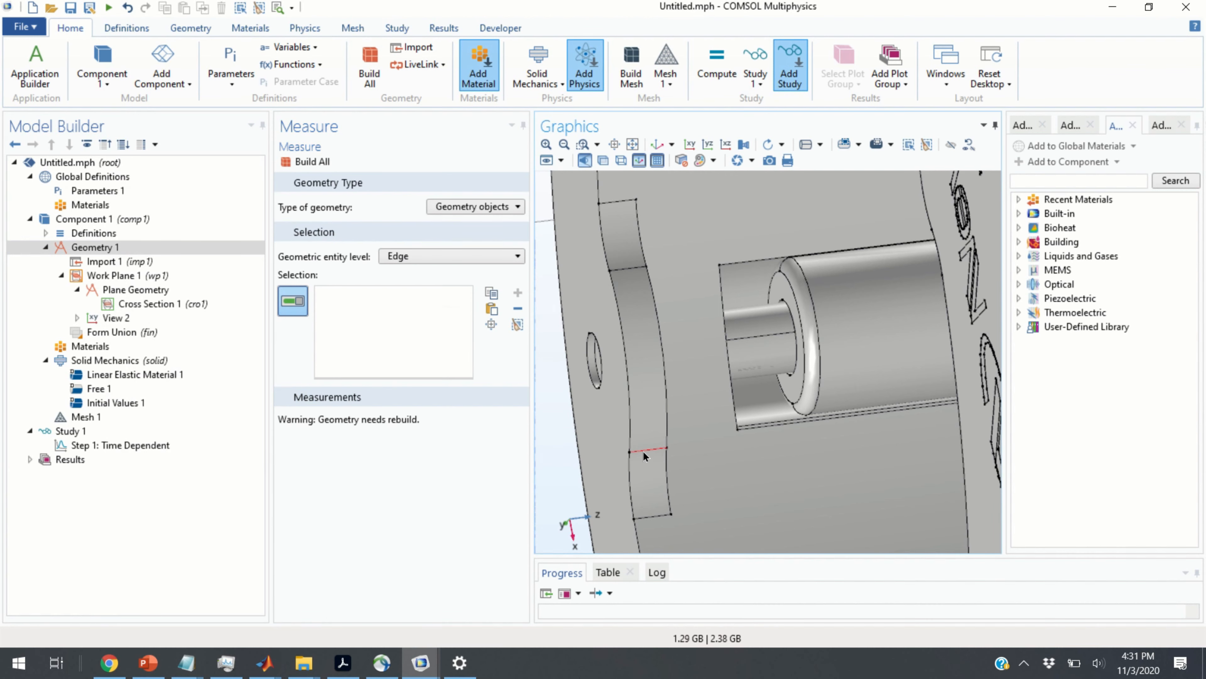
{"action": "left_click", "coordinate": [644, 453]}
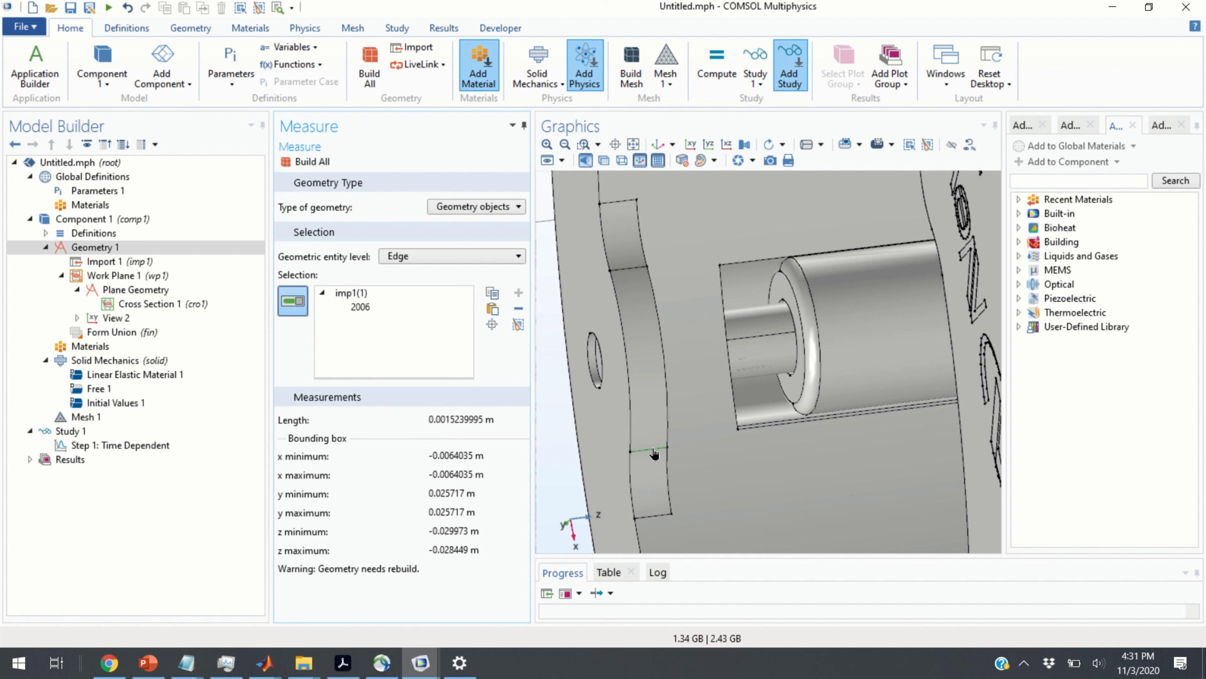
- Switch to the second, empty COMSOL Multiphysics window
{"action": "mouse_move", "coordinate": [420, 662]}
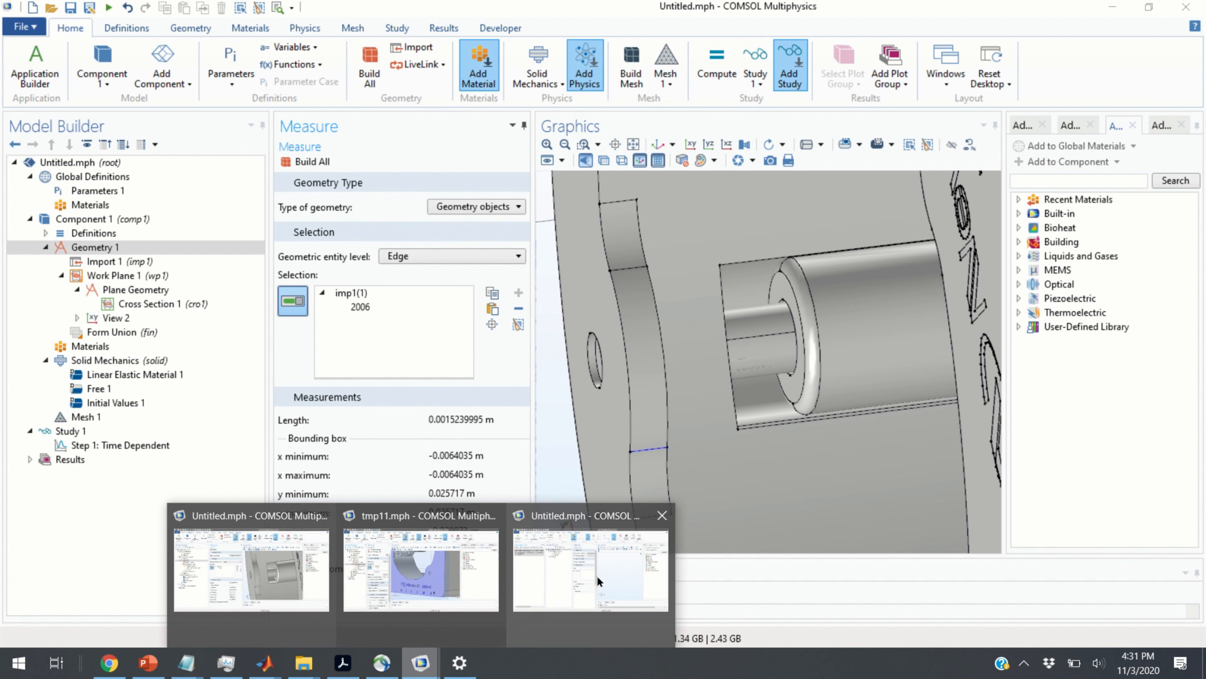
{"action": "left_click", "coordinate": [596, 578]}
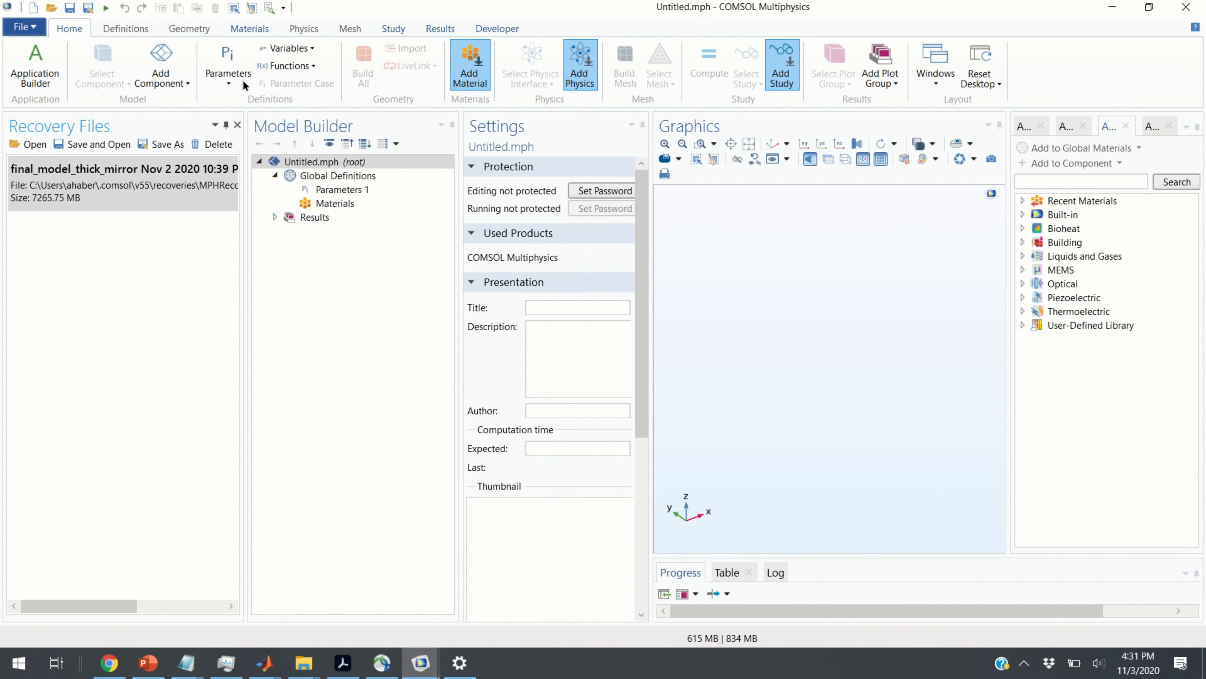
{"action": "left_click", "coordinate": [34, 32]}
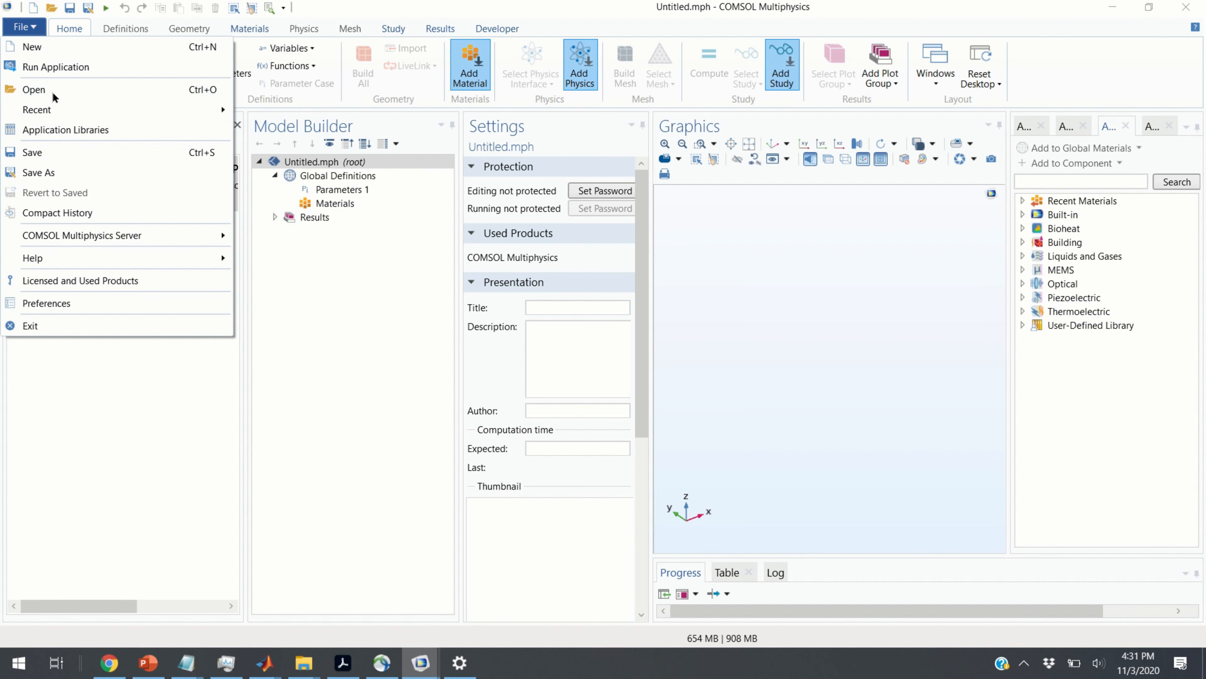
{"action": "left_click", "coordinate": [34, 89]}
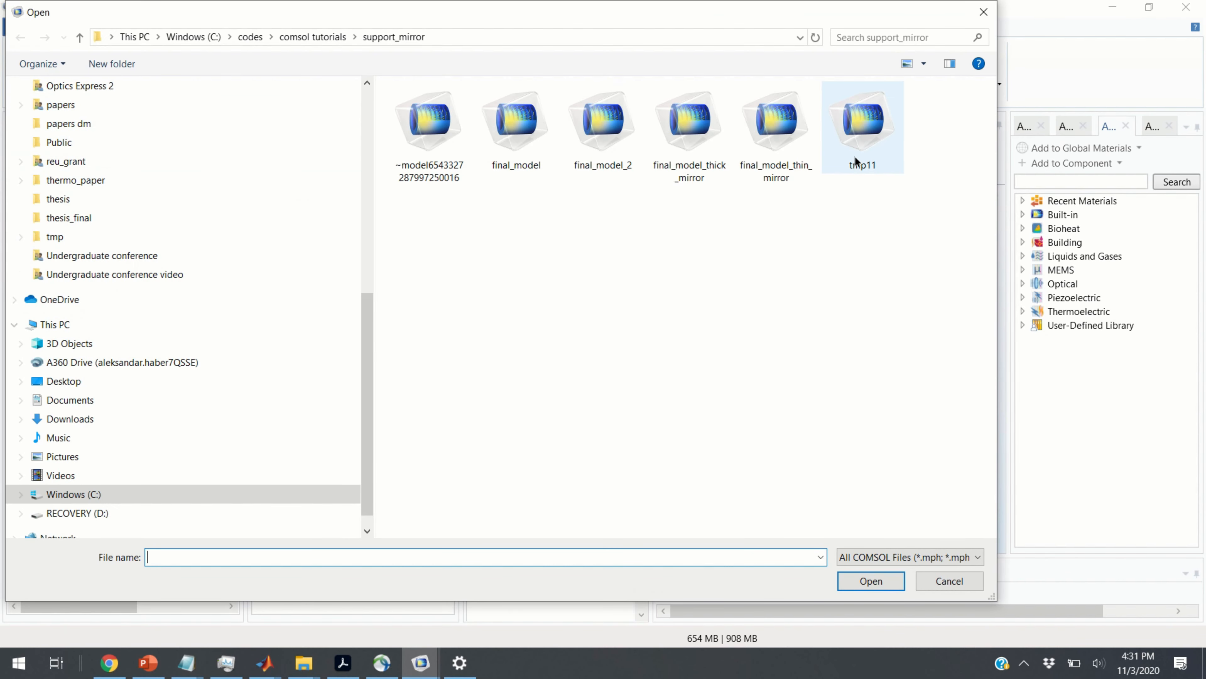
{"action": "left_click", "coordinate": [950, 582]}
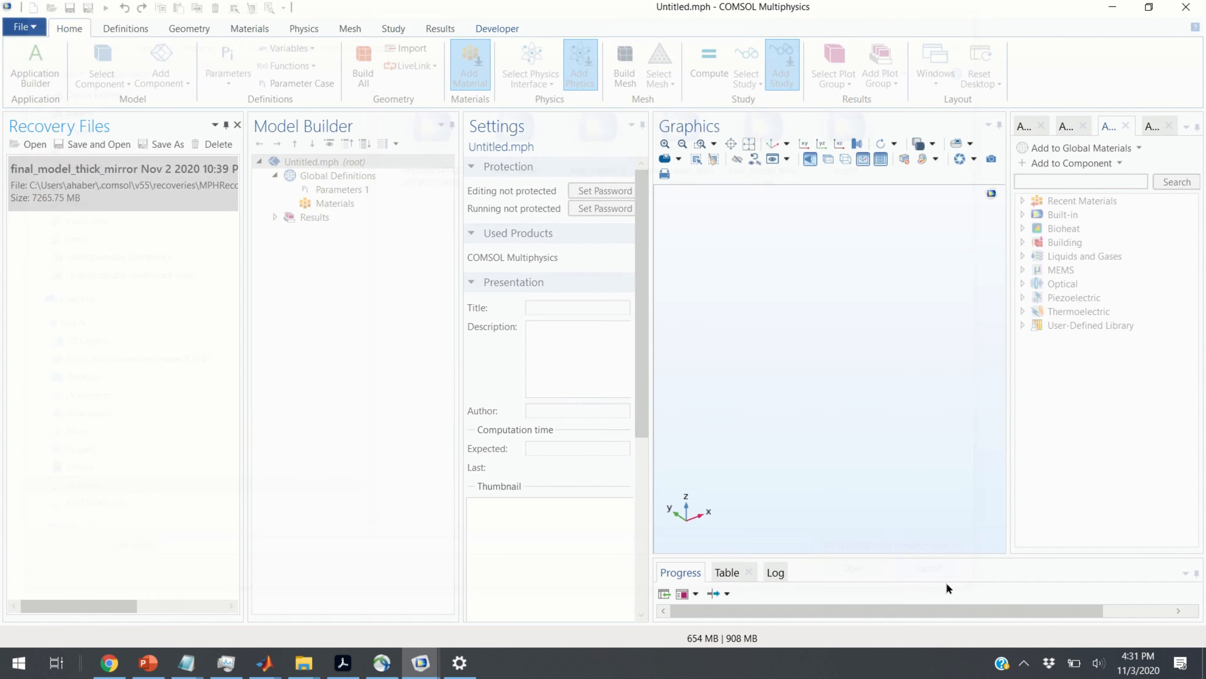
- Create a new 3D model through the Model Wizard with the Solid Mechanics interface and a Time Dependent study
{"action": "left_click", "coordinate": [33, 27]}
{"action": "left_click", "coordinate": [38, 45]}
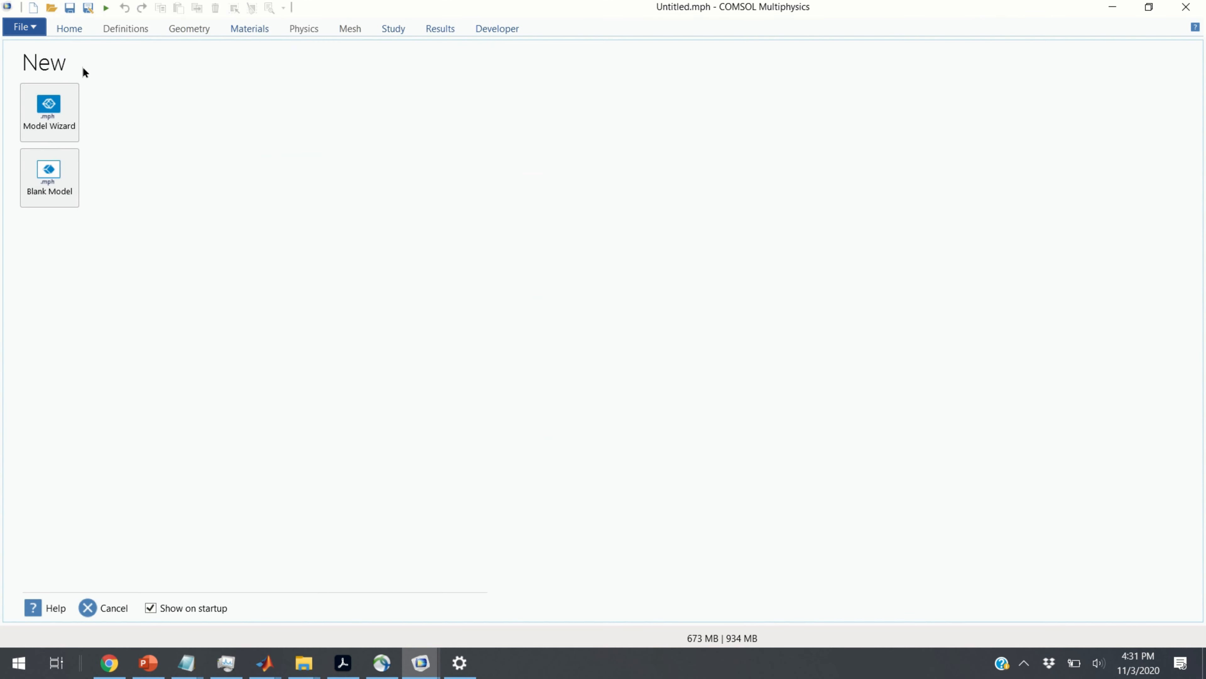
{"action": "left_click", "coordinate": [54, 126]}
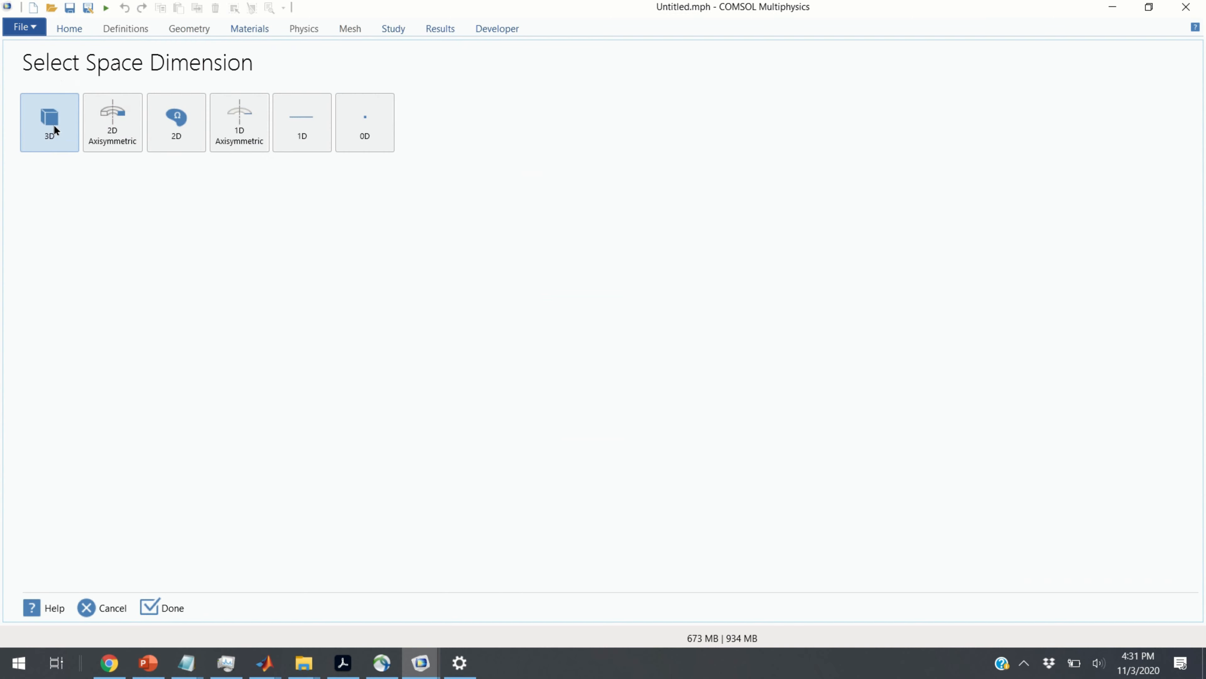
{"action": "left_click", "coordinate": [119, 148]}
{"action": "left_click", "coordinate": [121, 151]}
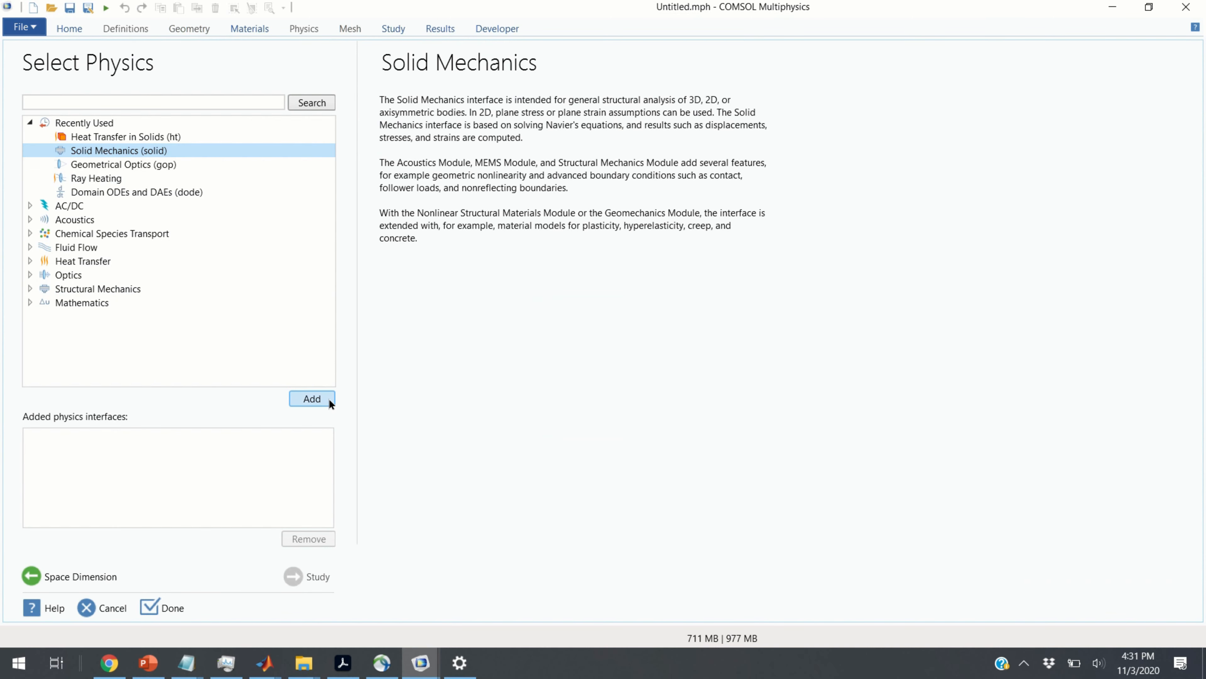
{"action": "left_click", "coordinate": [314, 394]}
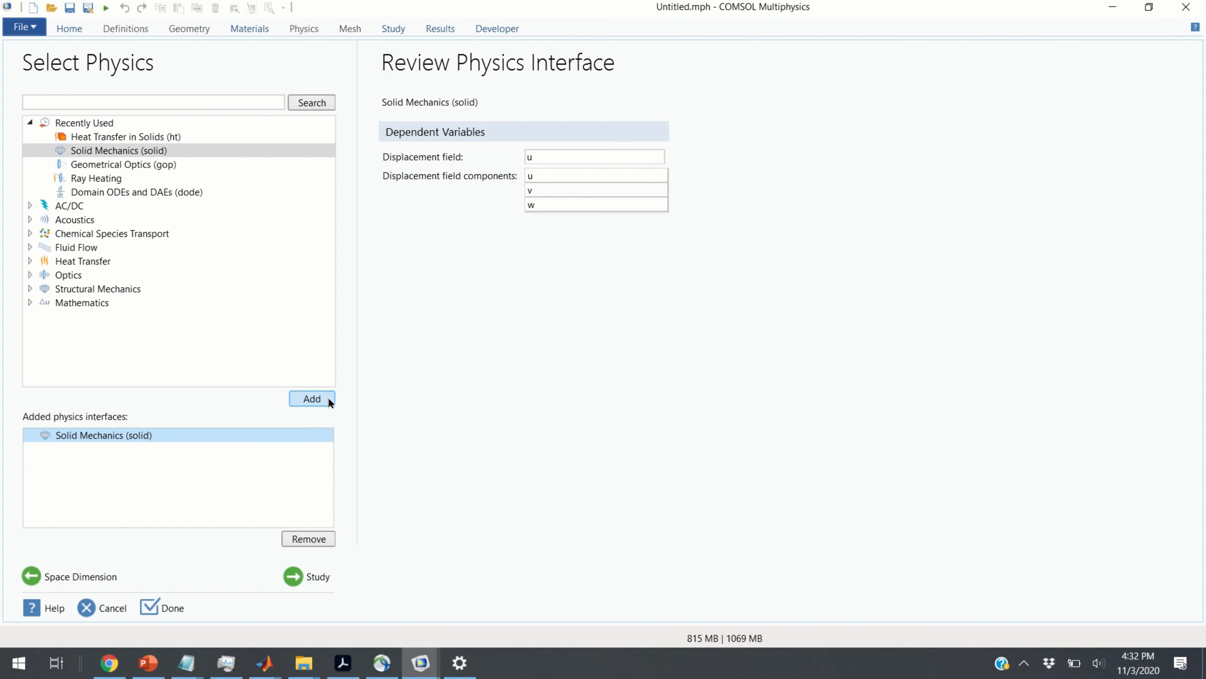
{"action": "left_click", "coordinate": [309, 576]}
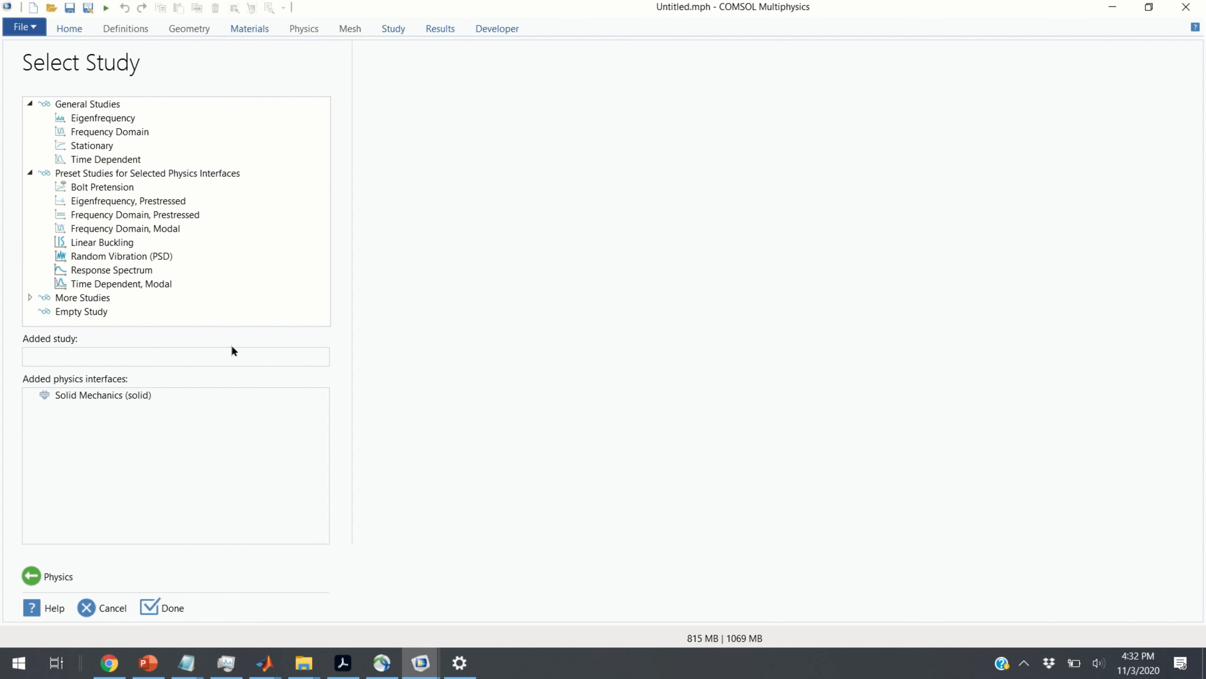
{"action": "left_click", "coordinate": [119, 157]}
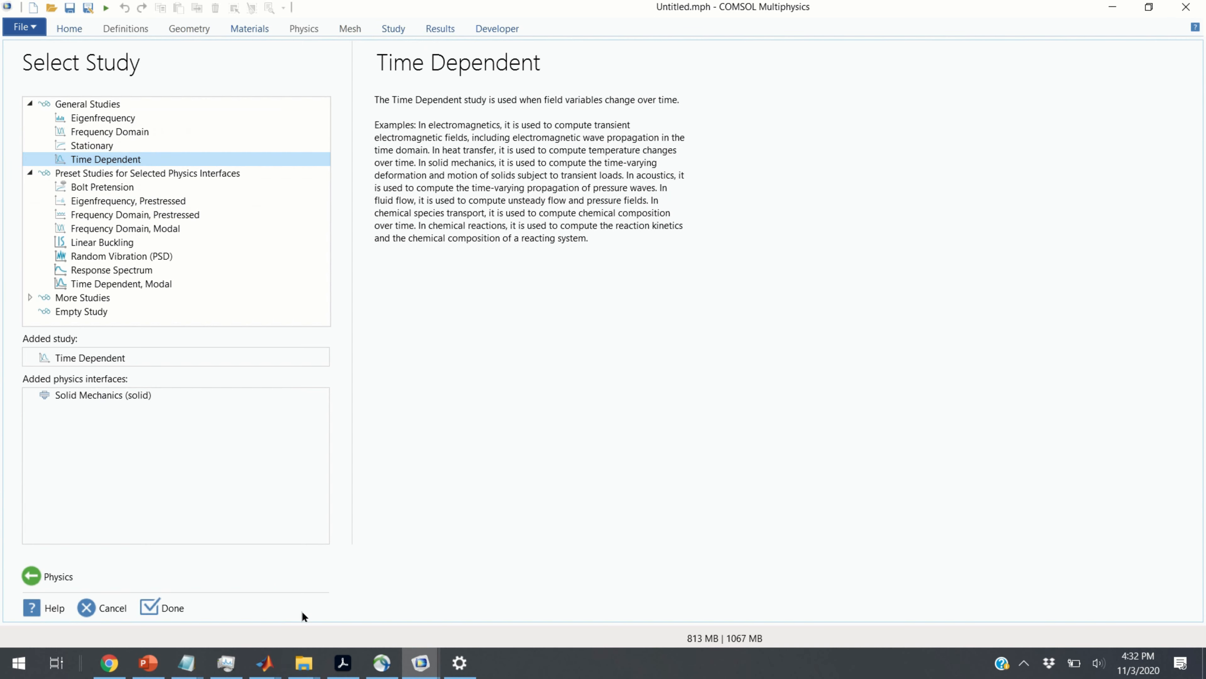
{"action": "left_click", "coordinate": [179, 604]}
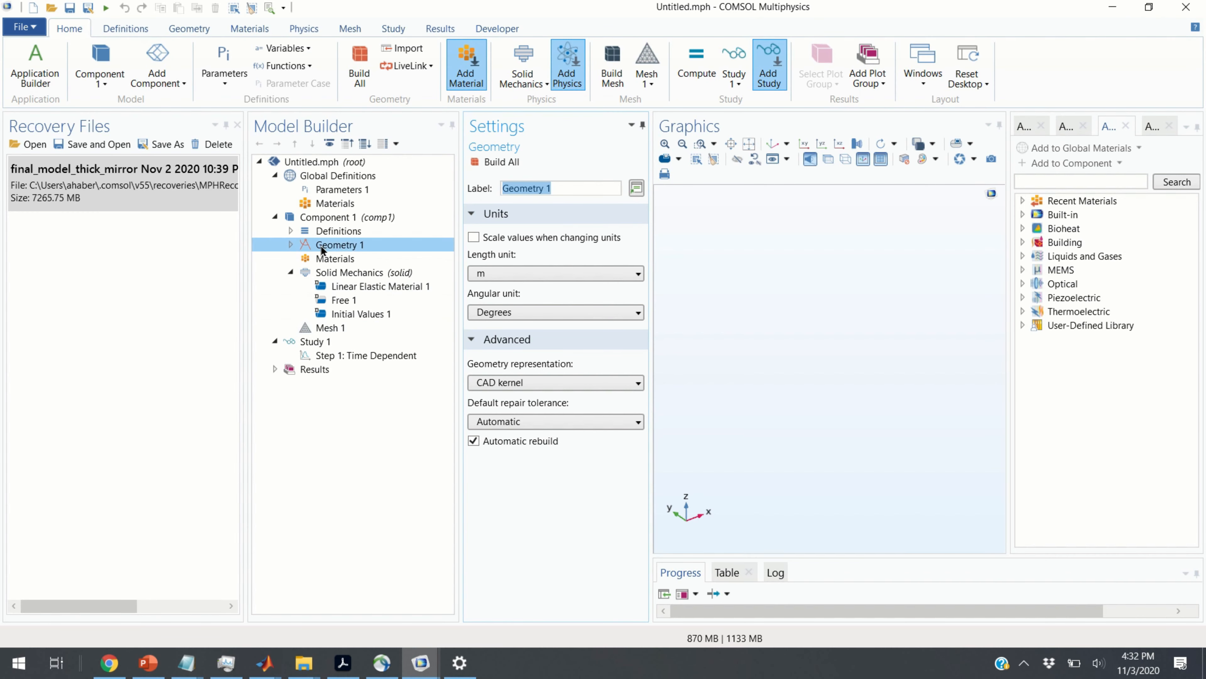
- Close the Recovery Files list without deleting the remaining recovery files
{"action": "left_click", "coordinate": [237, 125]}
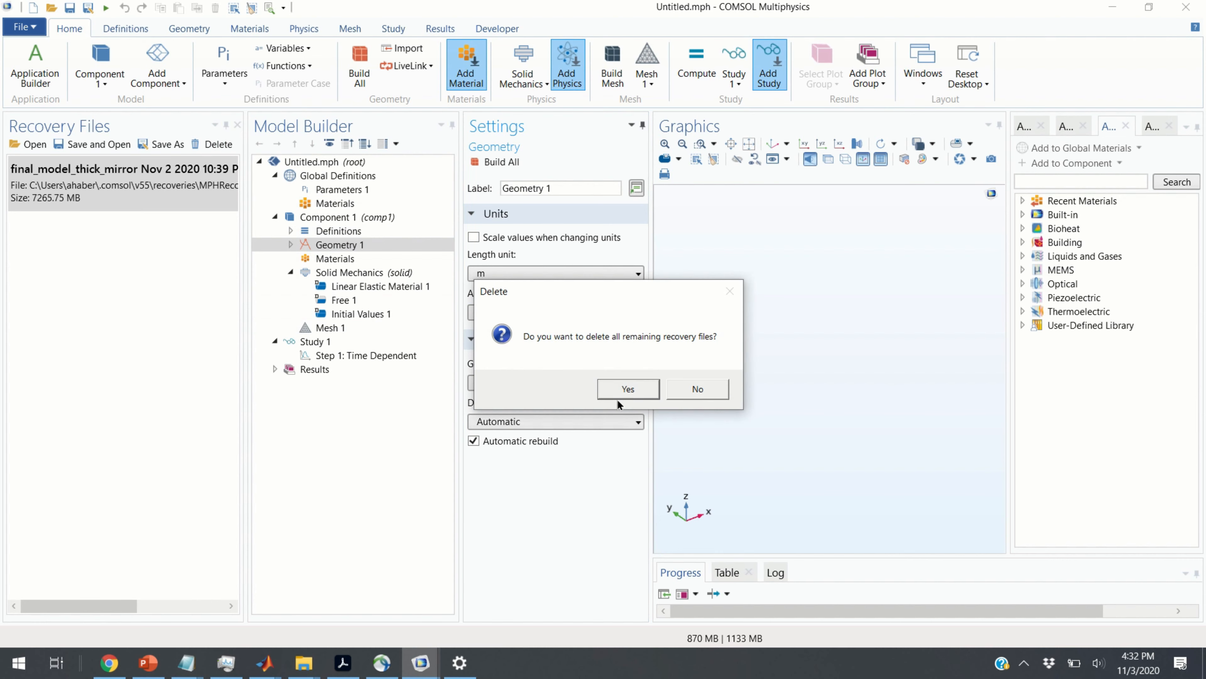
{"action": "left_click", "coordinate": [697, 389]}
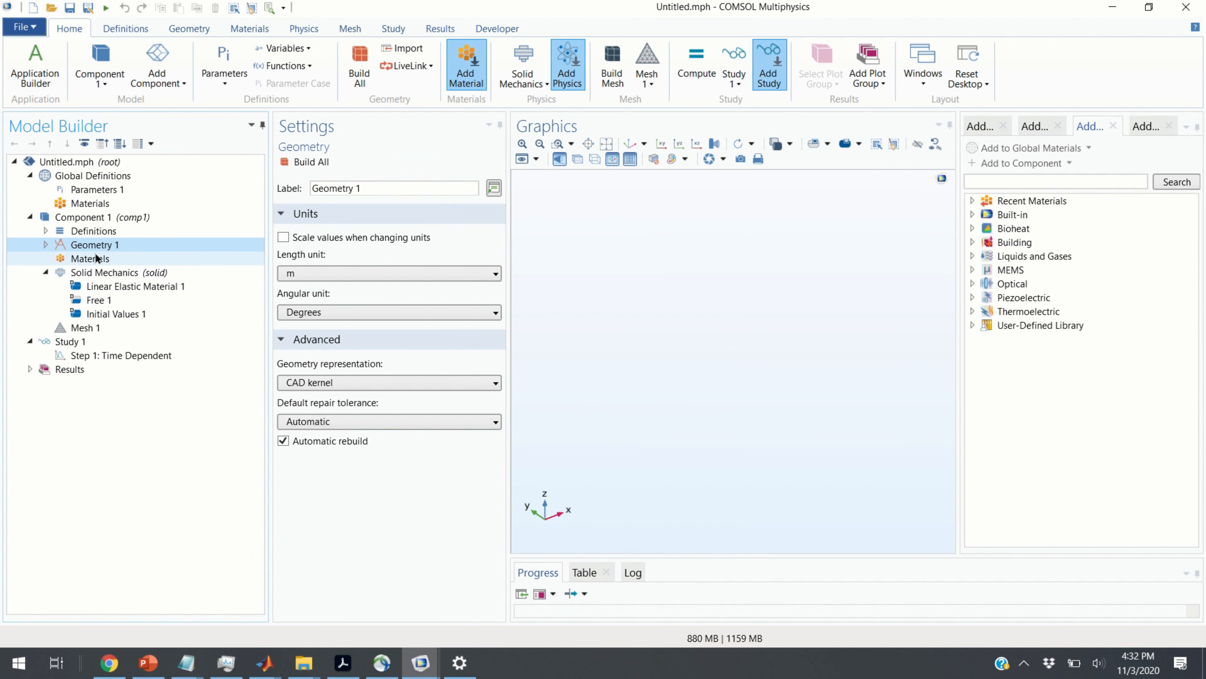
- Try to import video1_layer.mphbin from the support_mirror folder directly into the 3D Geometry 1 sequence
{"action": "left_click", "coordinate": [46, 244]}
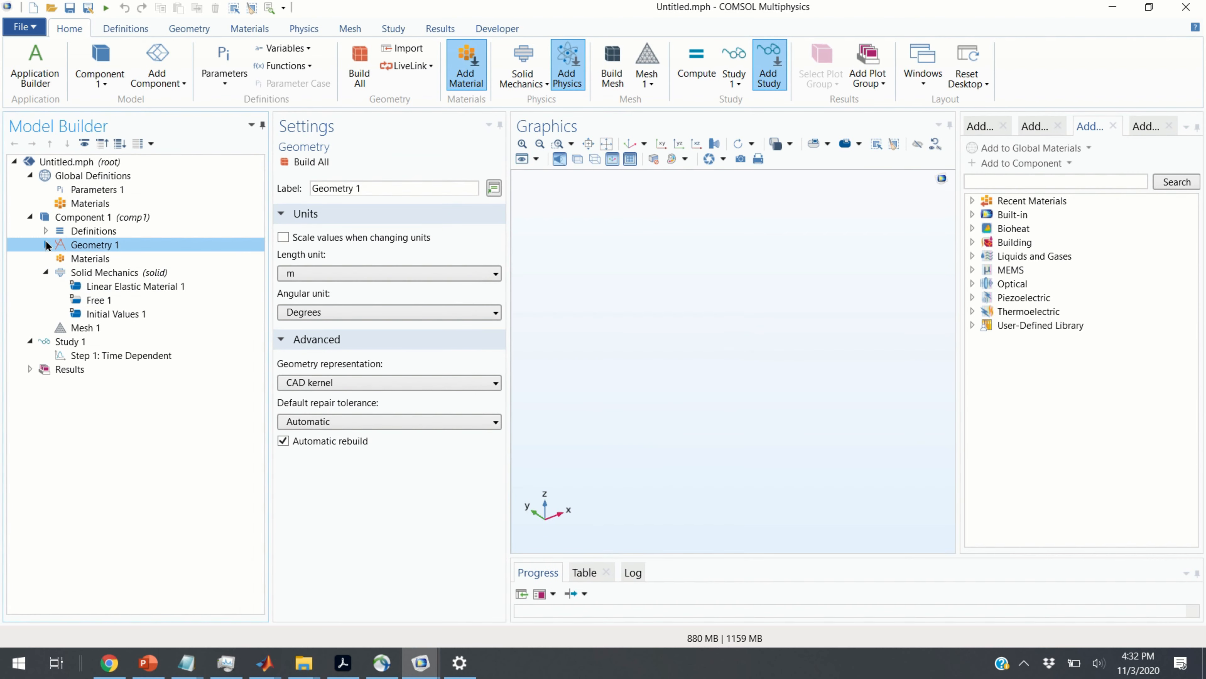
{"action": "right_click", "coordinate": [111, 245]}
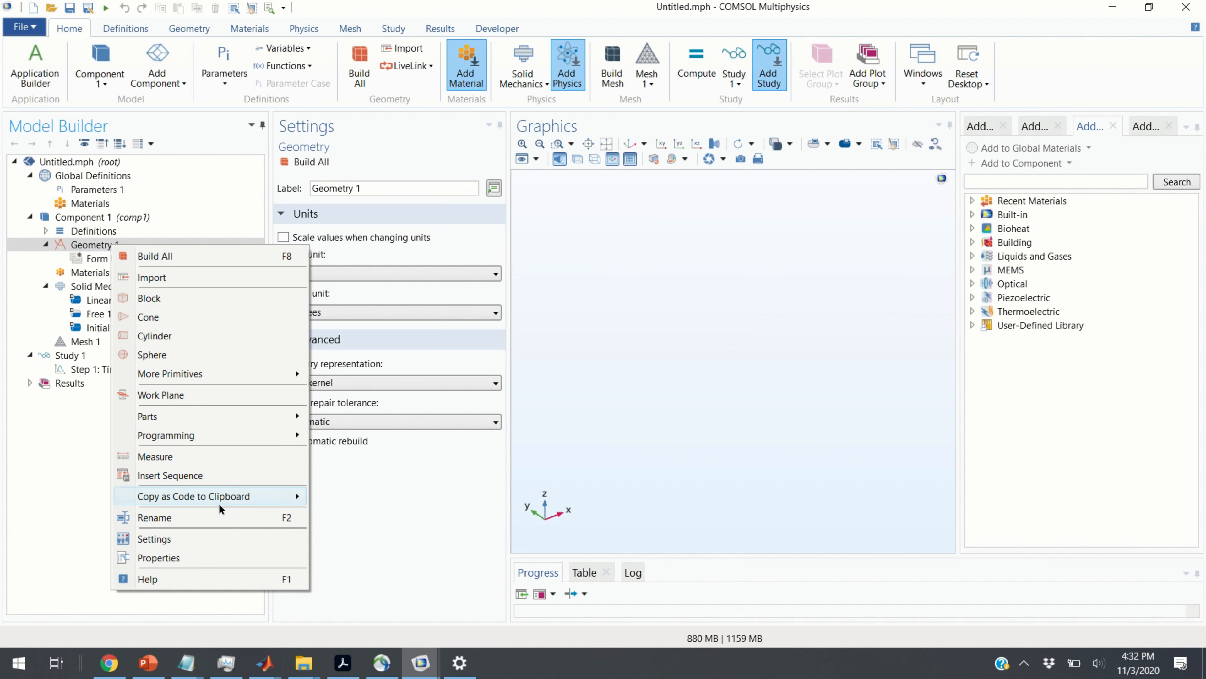
{"action": "left_click", "coordinate": [179, 283]}
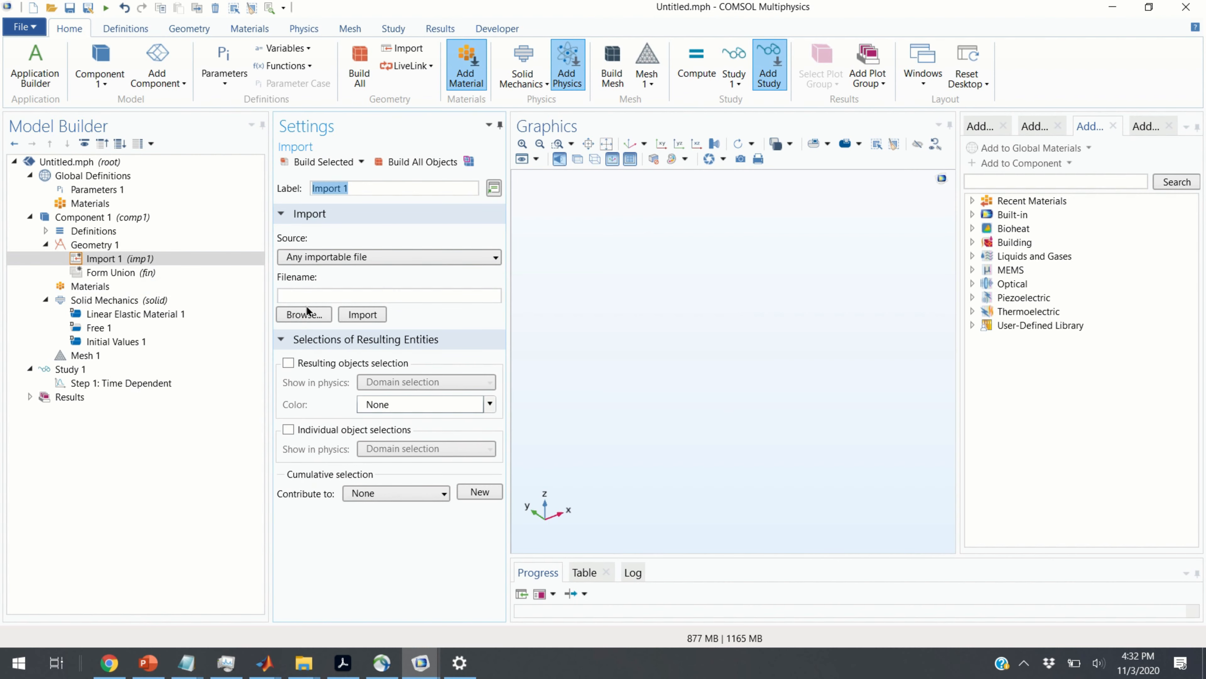
{"action": "left_click", "coordinate": [306, 312]}
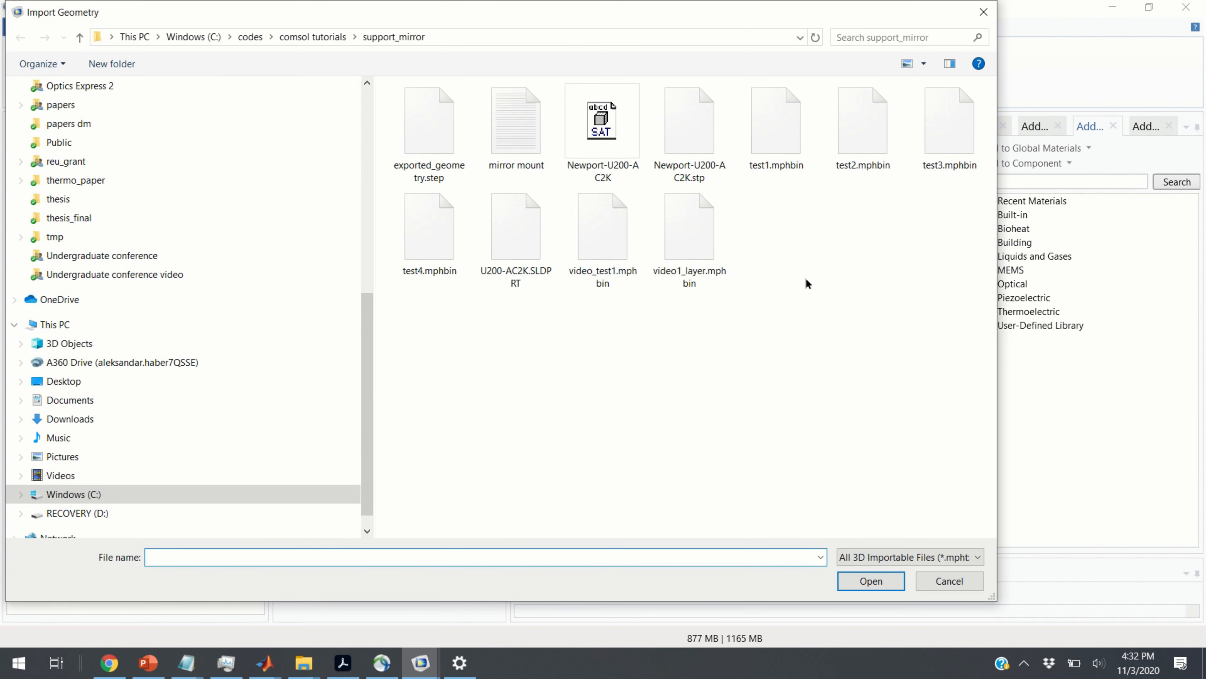
{"action": "left_click", "coordinate": [684, 259]}
{"action": "left_click", "coordinate": [870, 580]}
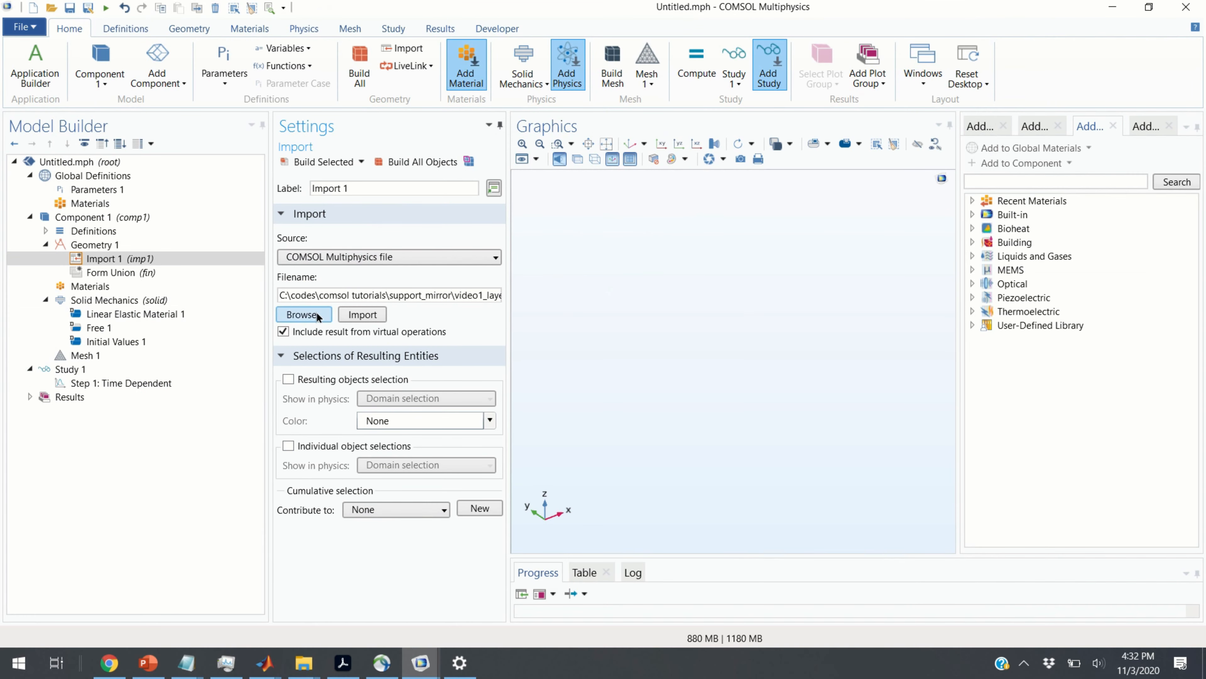
{"action": "left_click", "coordinate": [367, 315]}
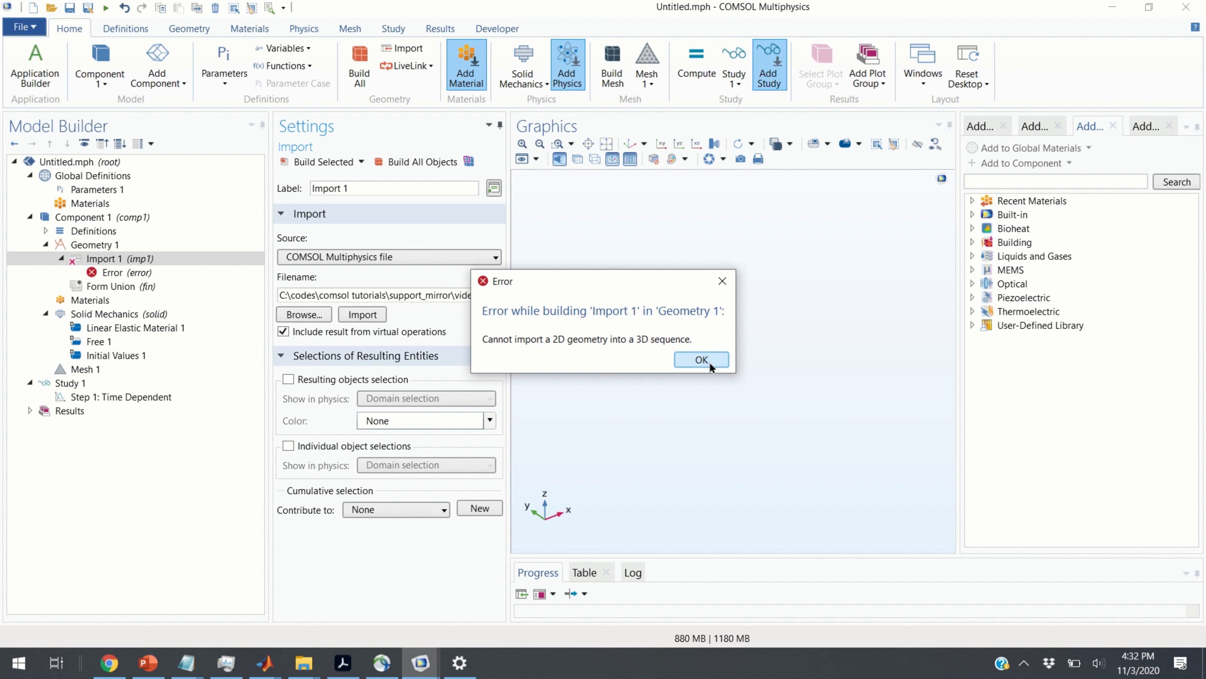
{"action": "left_click", "coordinate": [708, 362]}
- Delete the import feature from Geometry 1
{"action": "left_click", "coordinate": [119, 263]}
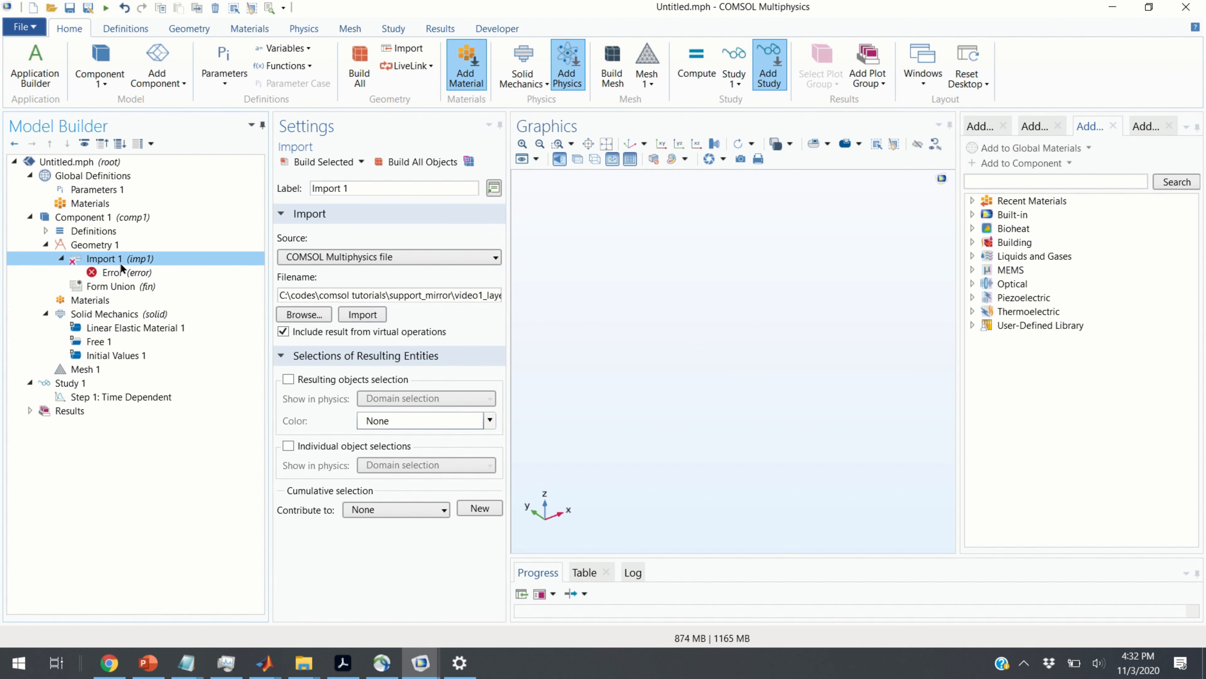
{"action": "key", "text": "Delete"}
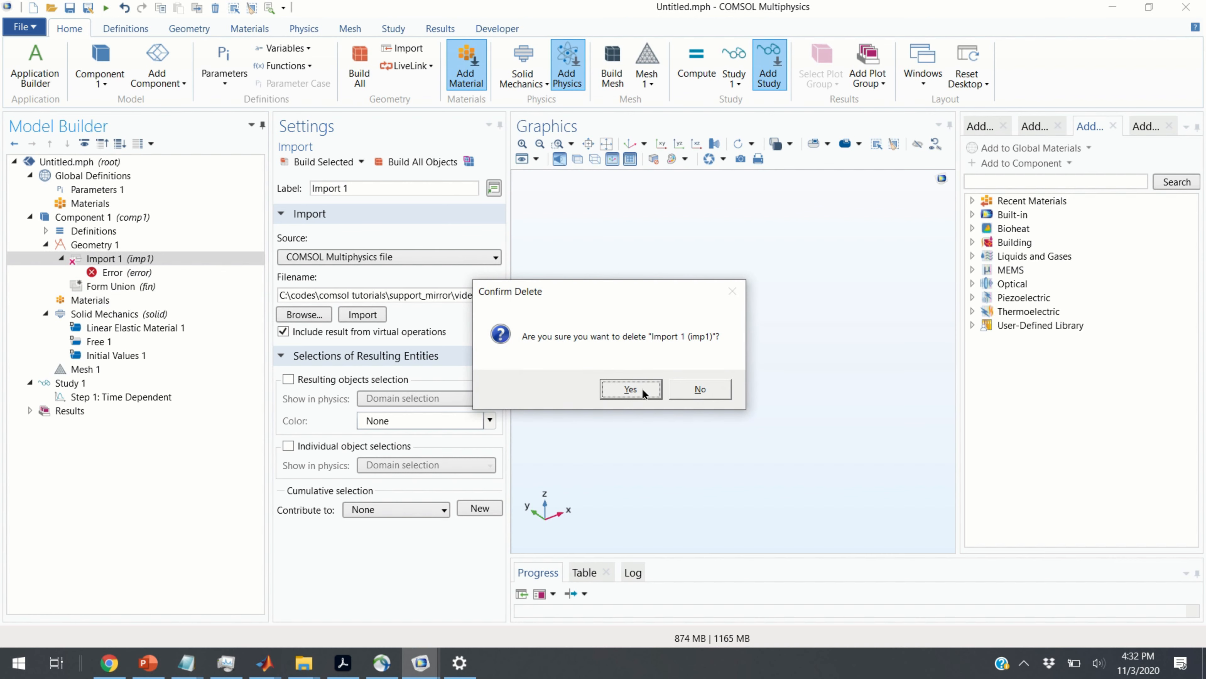
{"action": "left_click", "coordinate": [631, 389]}
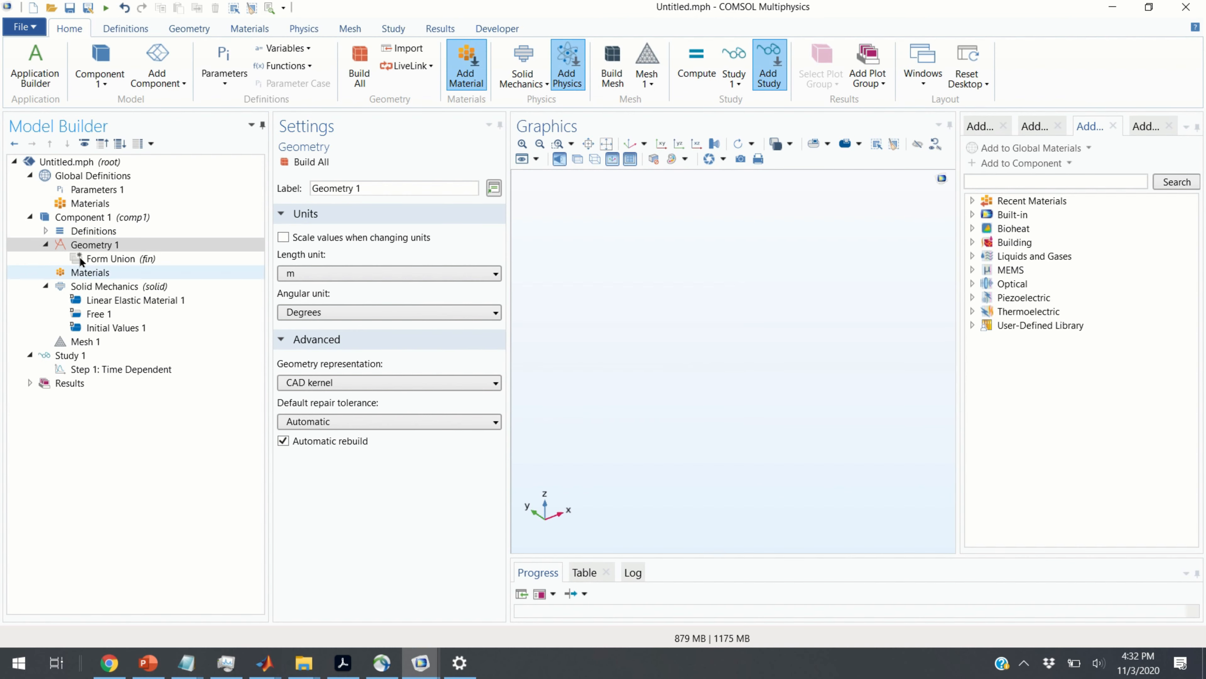
- Add a work plane to Geometry 1
{"action": "right_click", "coordinate": [109, 244]}
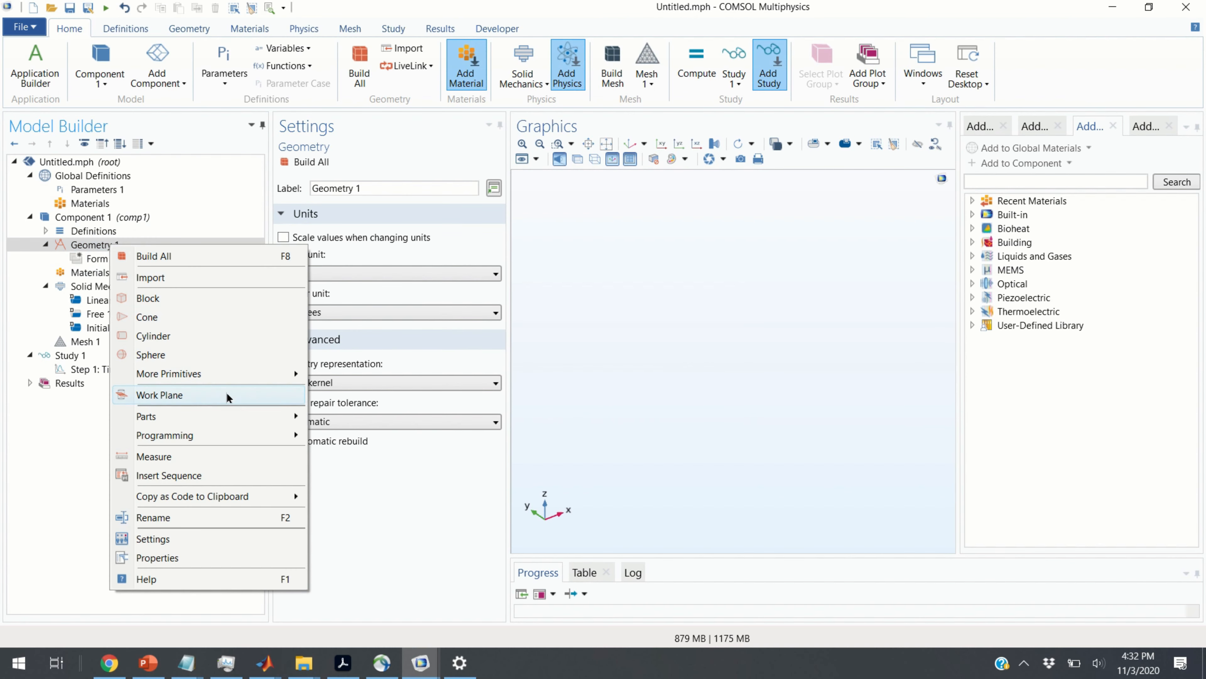
{"action": "left_click", "coordinate": [209, 397]}
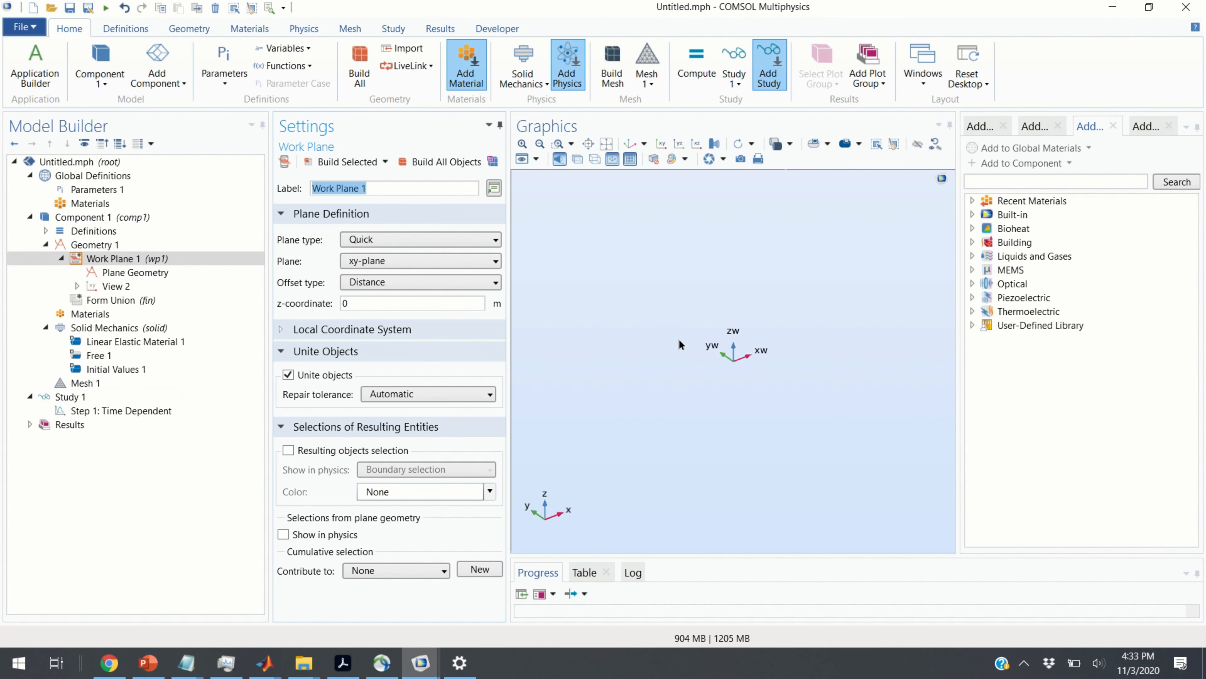
{"action": "right_click", "coordinate": [134, 259]}
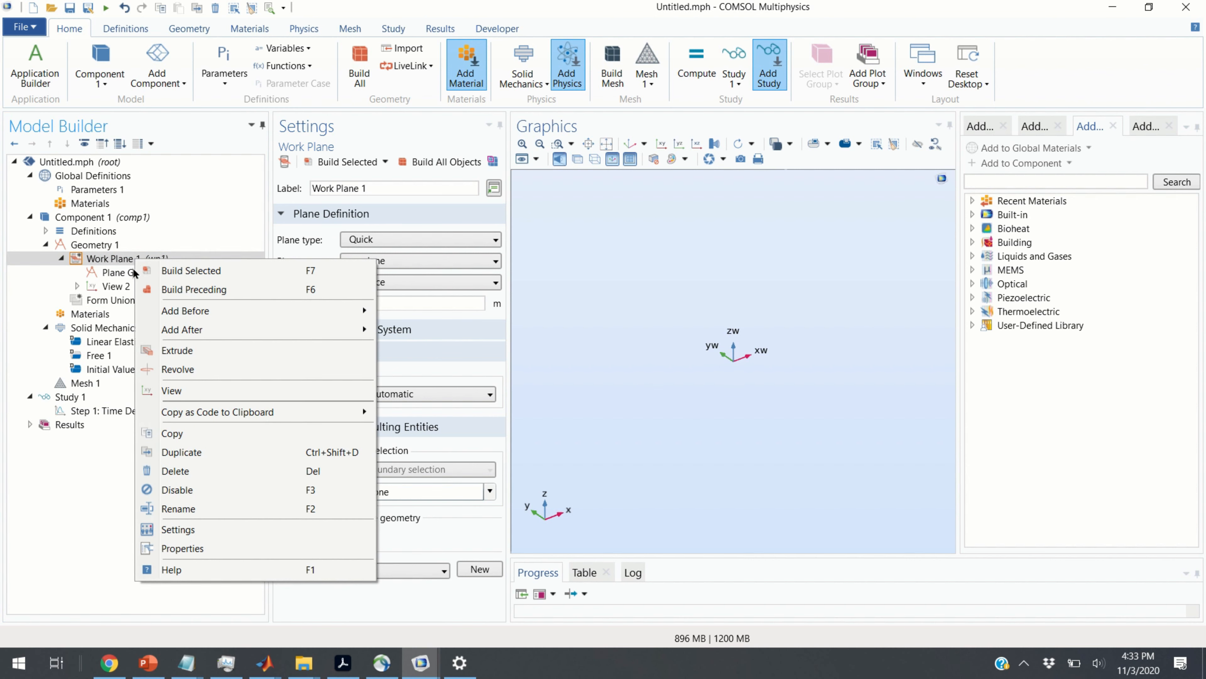
- Import video1_layer.mphbin from the support_mirror folder into the work plane's plane geometry
{"action": "left_click", "coordinate": [130, 273]}
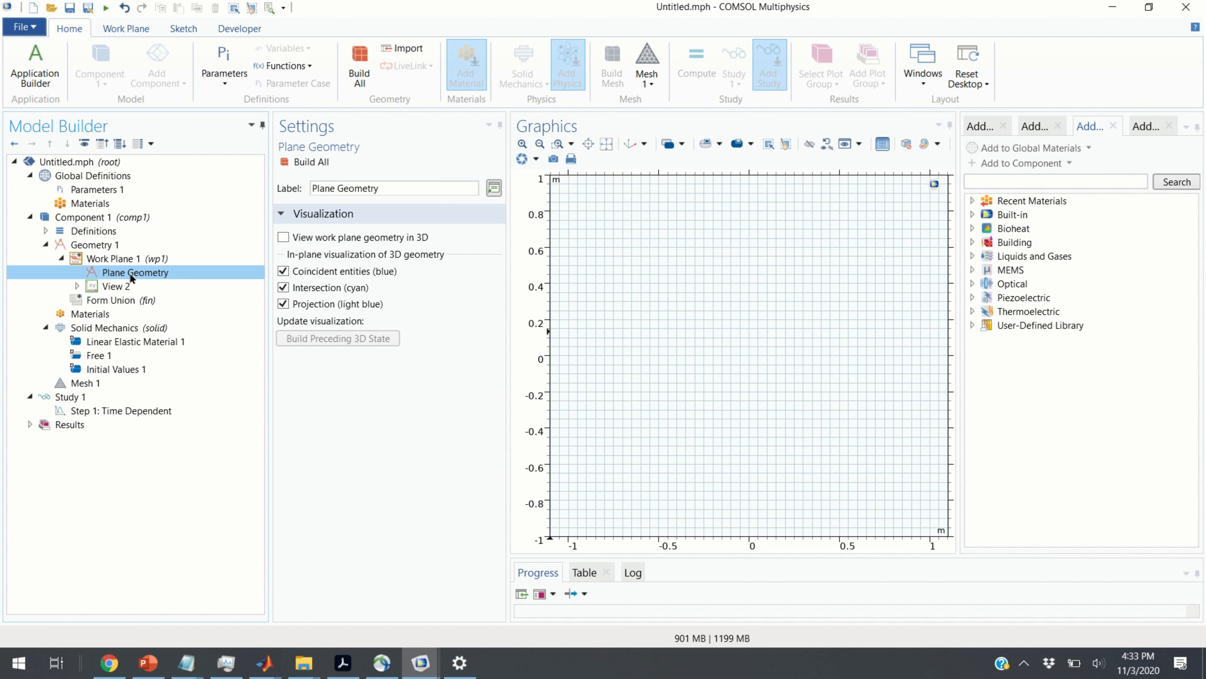
{"action": "right_click", "coordinate": [130, 273]}
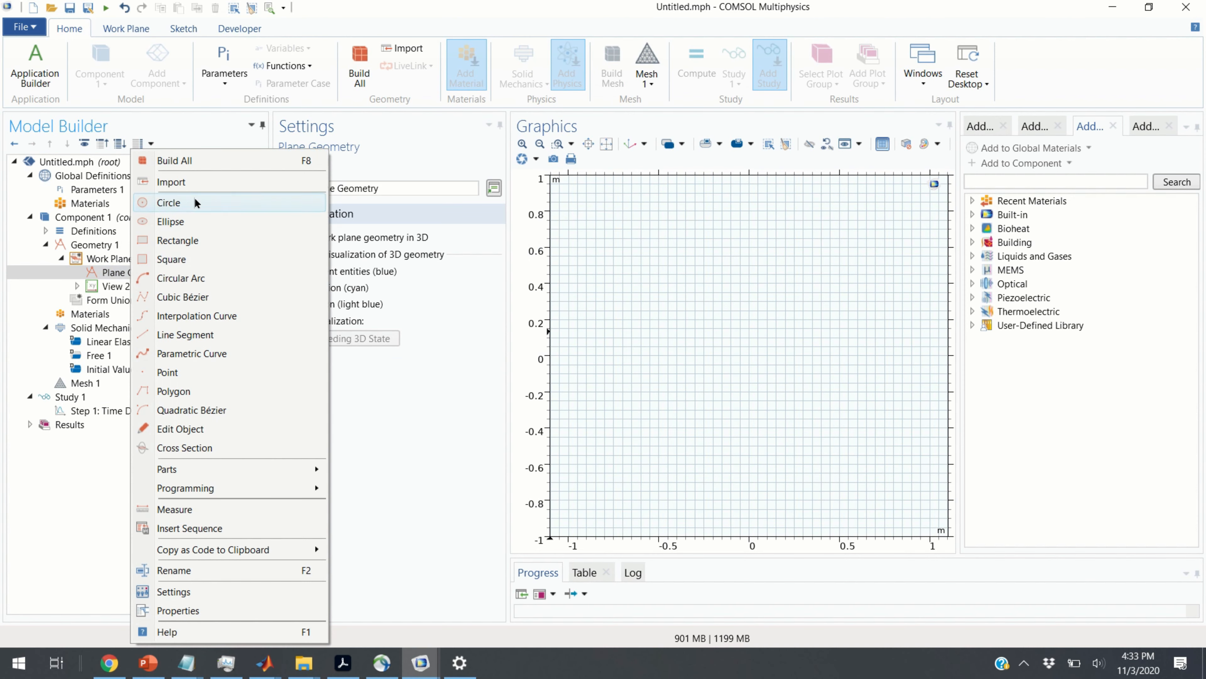
{"action": "left_click", "coordinate": [199, 182]}
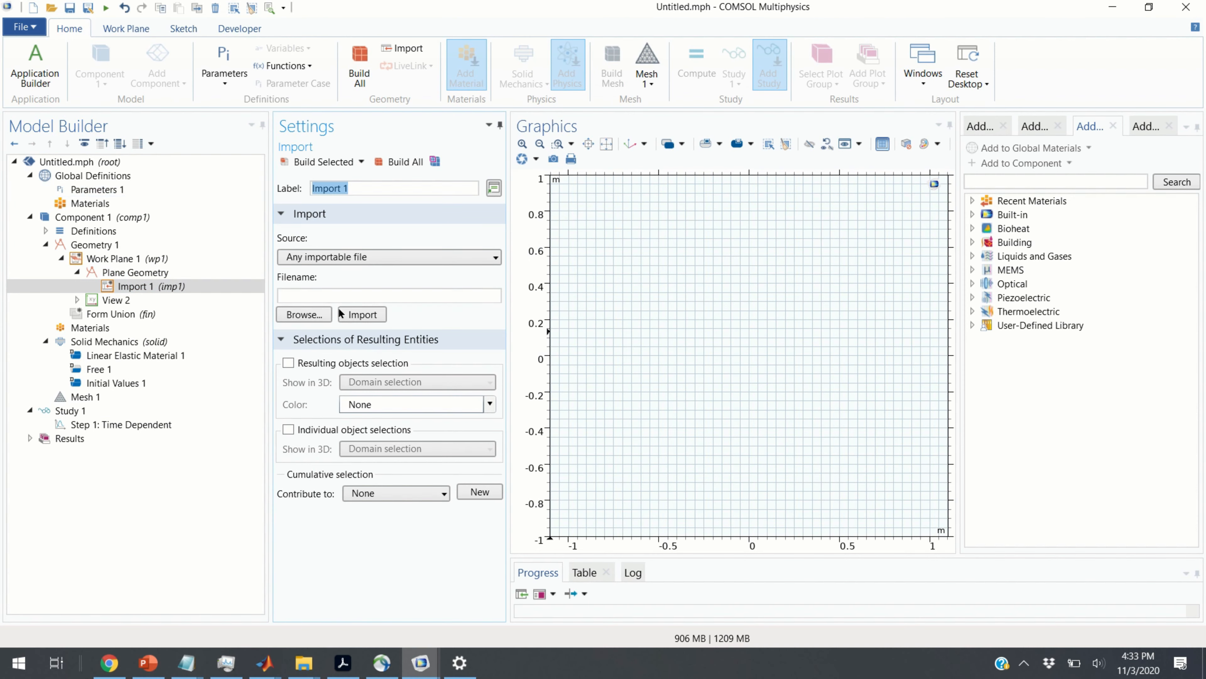
{"action": "left_click", "coordinate": [311, 315]}
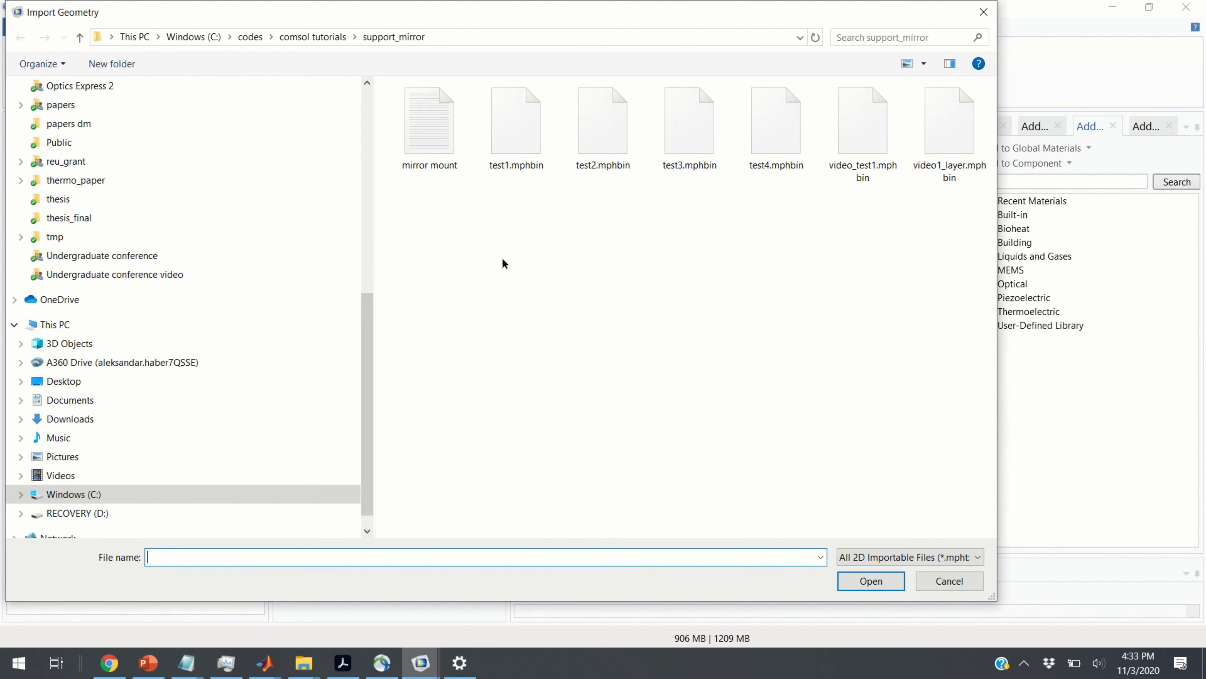
{"action": "left_click", "coordinate": [949, 163]}
{"action": "left_click", "coordinate": [871, 581]}
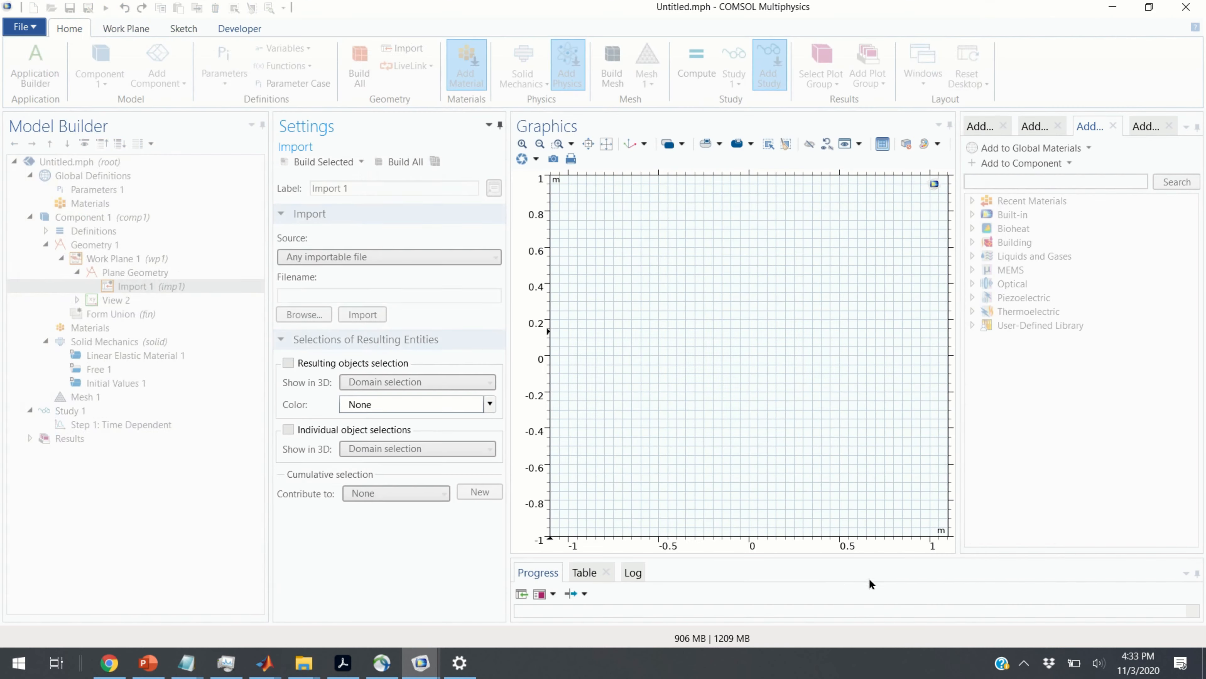
{"action": "left_click", "coordinate": [363, 314]}
{"action": "scroll", "coordinate": [802, 357], "scroll_direction": "up", "scroll_amount": 10}
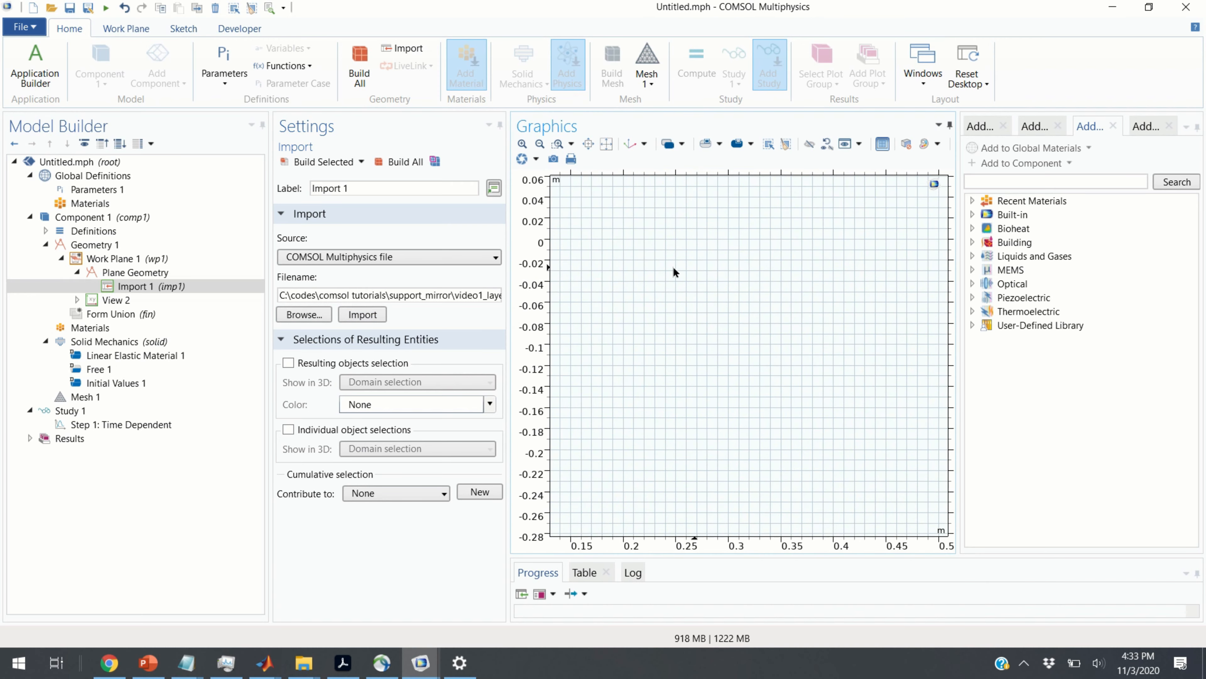
{"action": "scroll", "coordinate": [633, 308], "scroll_direction": "down", "scroll_amount": 6}
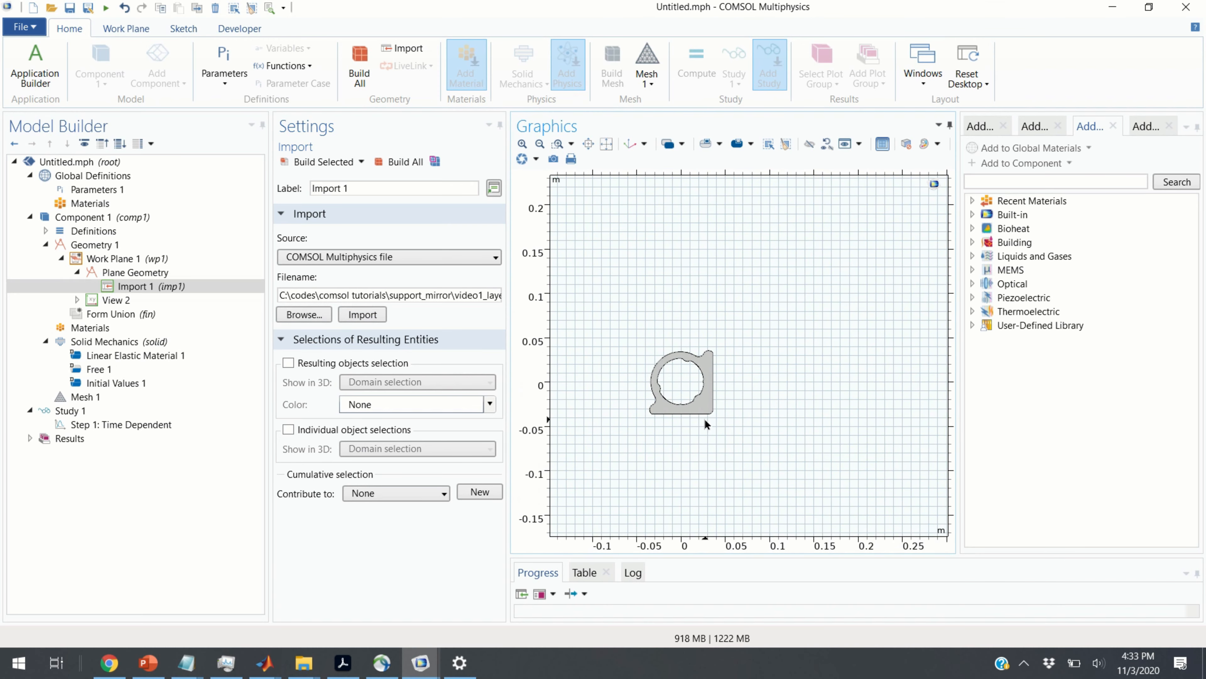
{"action": "right_click", "coordinate": [676, 338]}
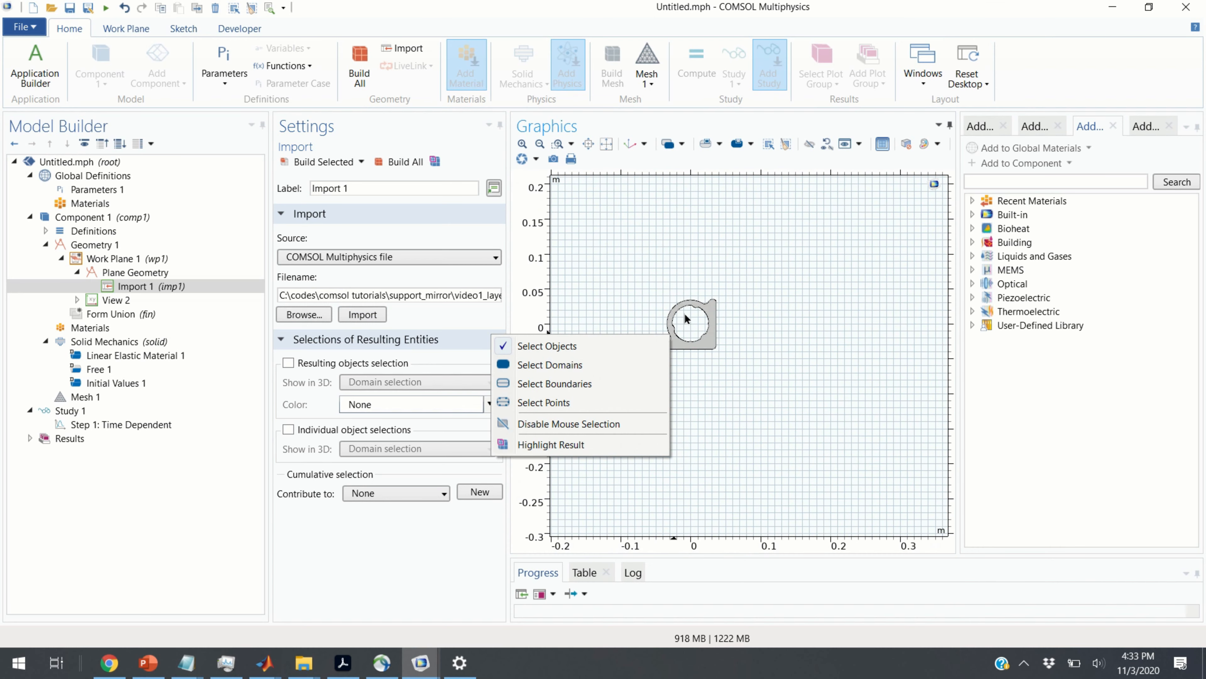
{"action": "left_click", "coordinate": [666, 273]}
{"action": "middle_click_drag", "start_coordinate": [665, 276], "coordinate": [606, 191]}
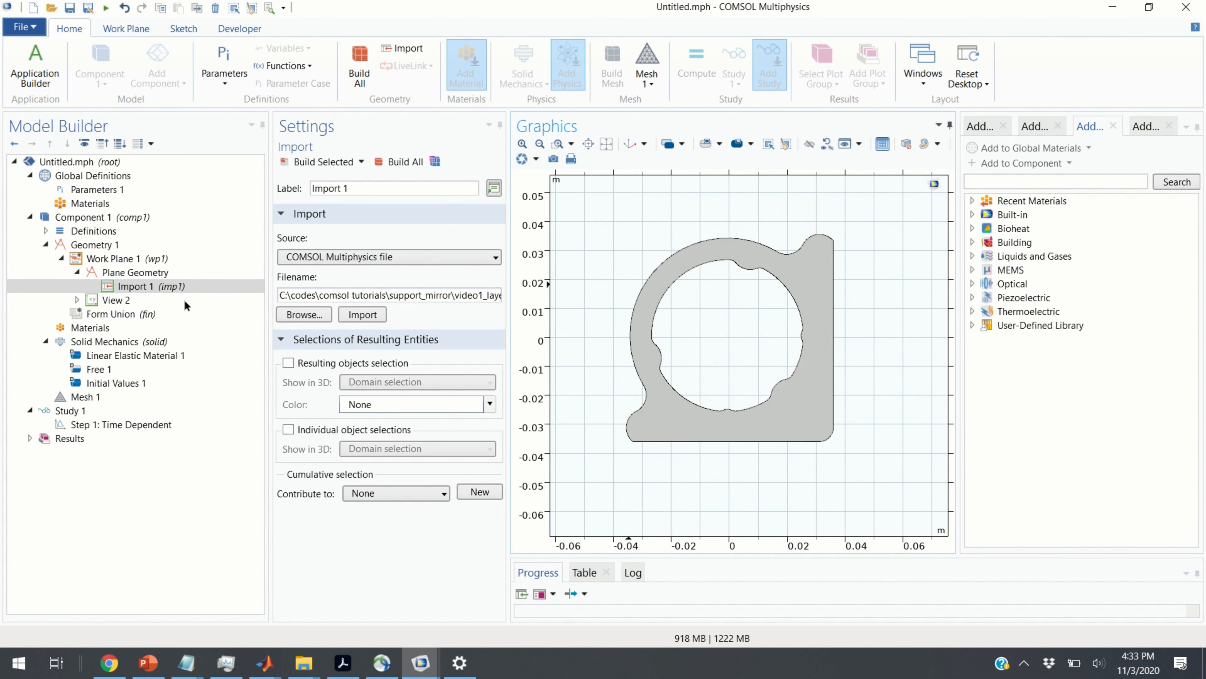
- Copy the measured length of the inner ledge edge from the original CAD model and return to the new model
{"action": "left_click", "coordinate": [153, 289]}
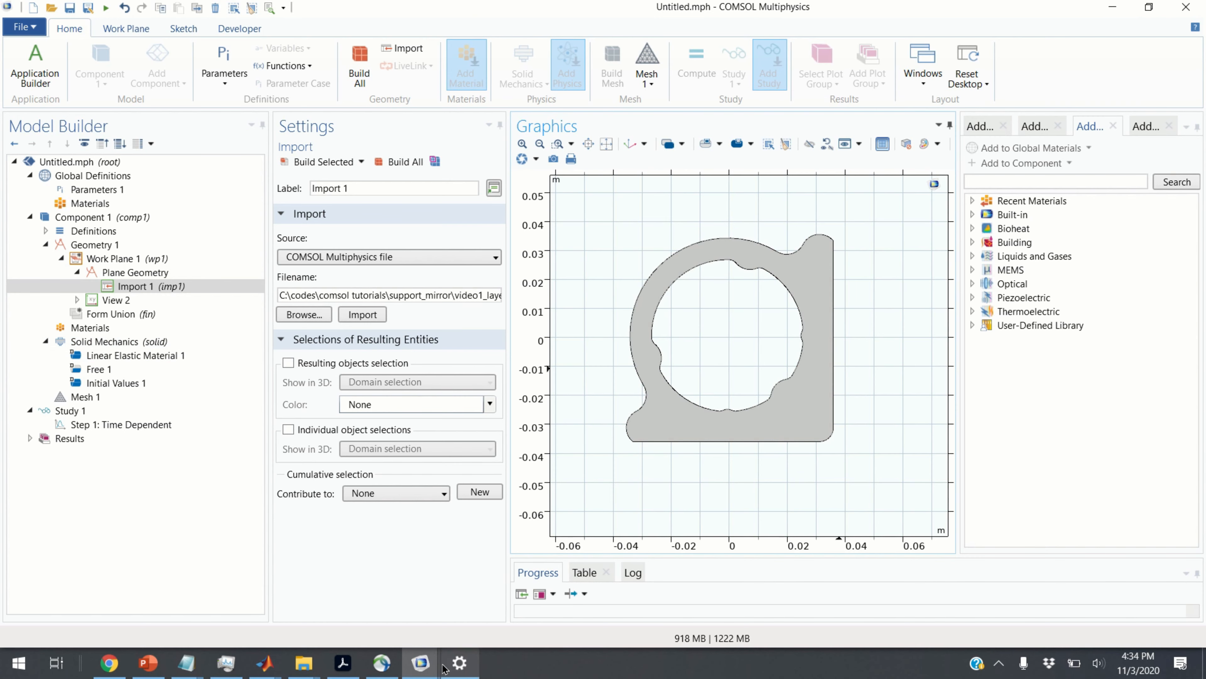
{"action": "mouse_move", "coordinate": [420, 663]}
{"action": "left_click", "coordinate": [441, 582]}
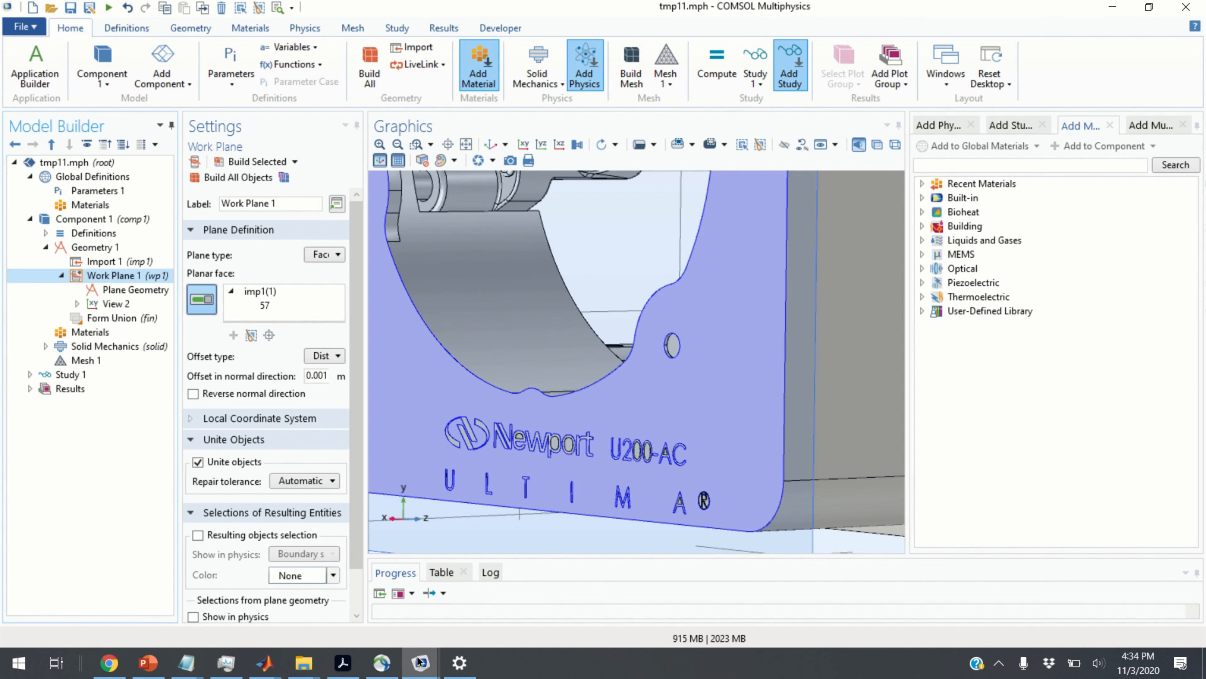
{"action": "mouse_move", "coordinate": [422, 671]}
{"action": "left_click", "coordinate": [273, 559]}
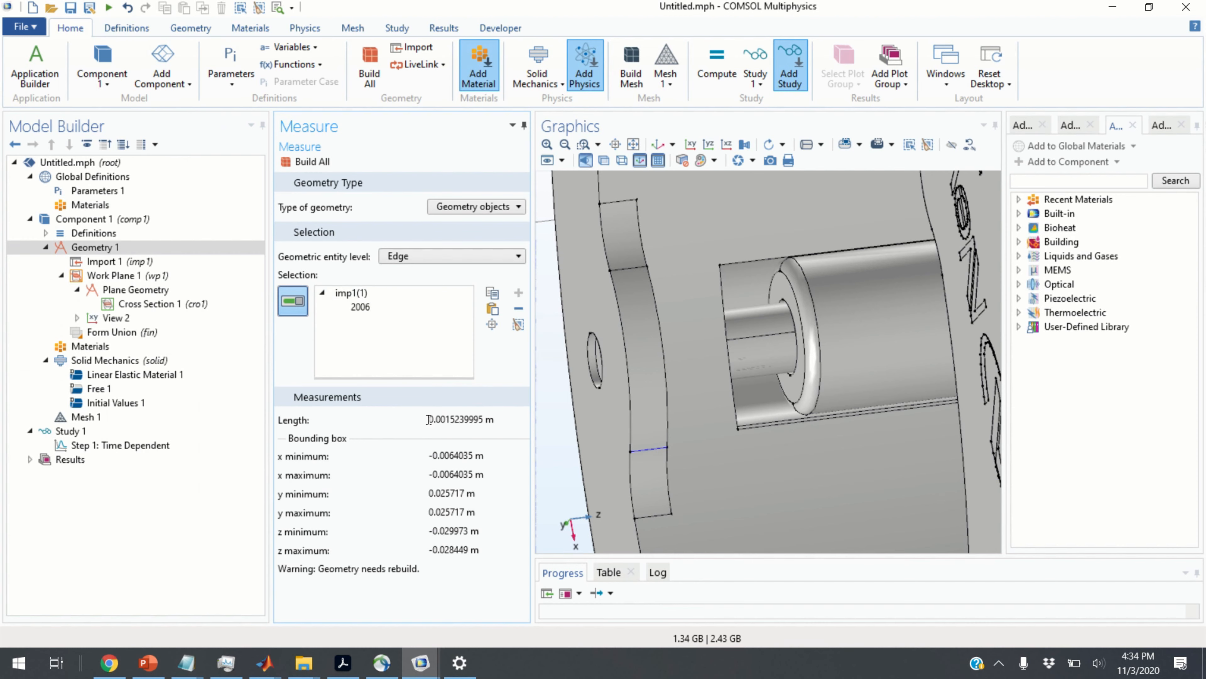
{"action": "left_click_drag", "start_coordinate": [429, 419], "coordinate": [474, 418]}
{"action": "right_click", "coordinate": [462, 424]}
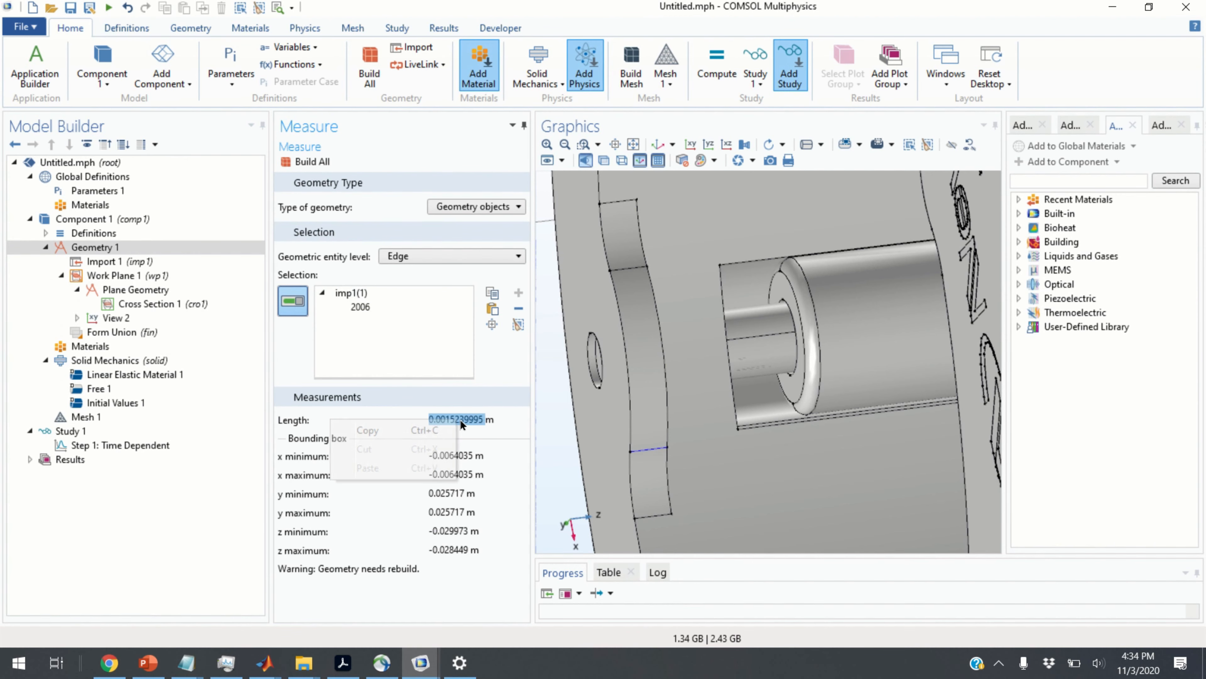
{"action": "left_click", "coordinate": [425, 431]}
{"action": "mouse_move", "coordinate": [420, 665]}
{"action": "left_click", "coordinate": [594, 577]}
{"action": "left_click", "coordinate": [148, 287]}
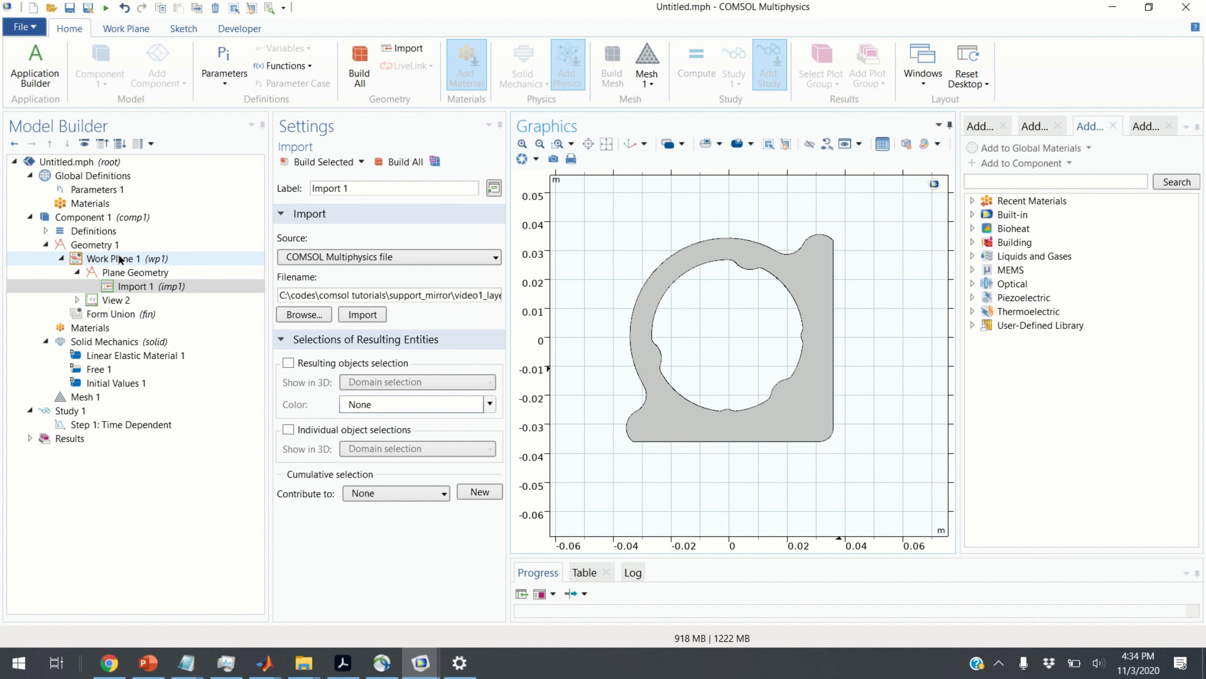
- Add an Extrude to Geometry 1, extruding from Faces with the imported mount cross-section face as input
{"action": "left_click", "coordinate": [112, 244]}
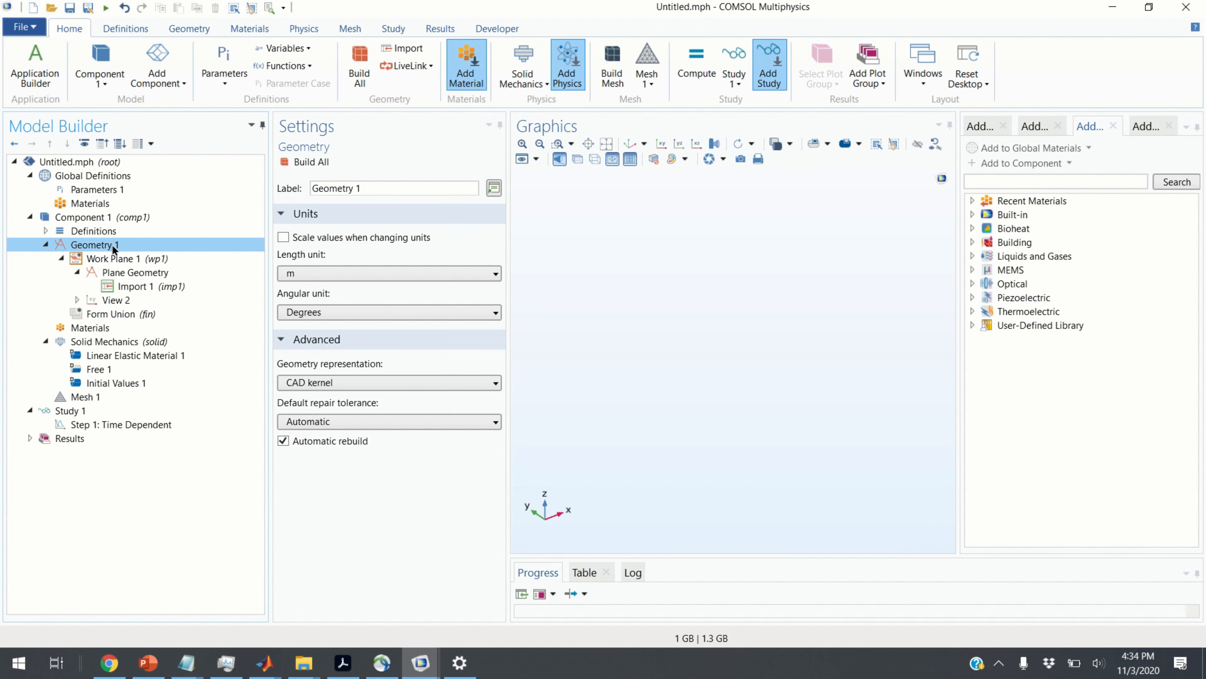
{"action": "right_click", "coordinate": [112, 246]}
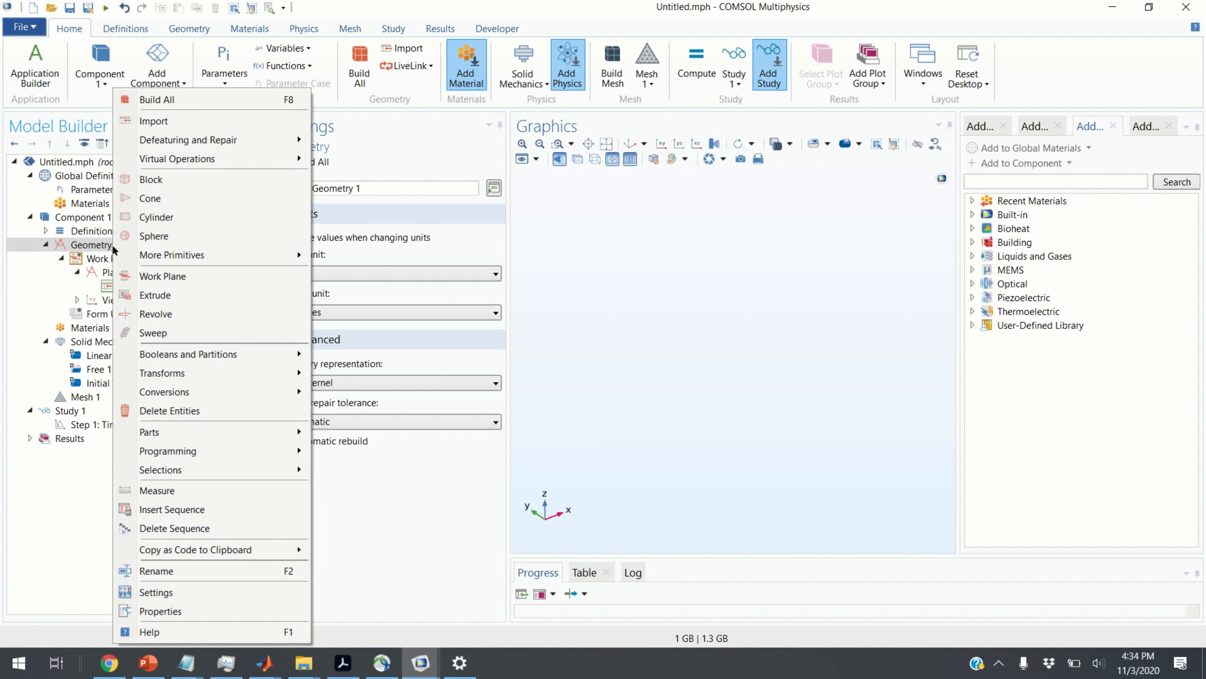
{"action": "left_click", "coordinate": [169, 295]}
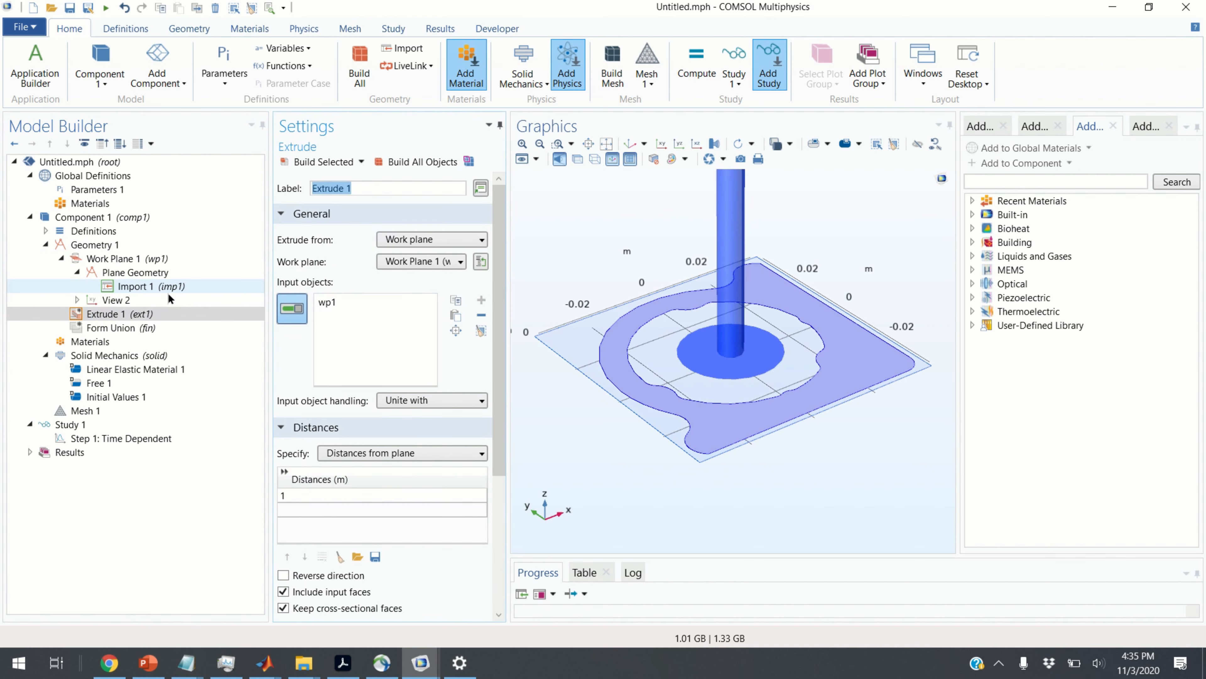
{"action": "left_click_drag", "start_coordinate": [619, 486], "coordinate": [705, 437]}
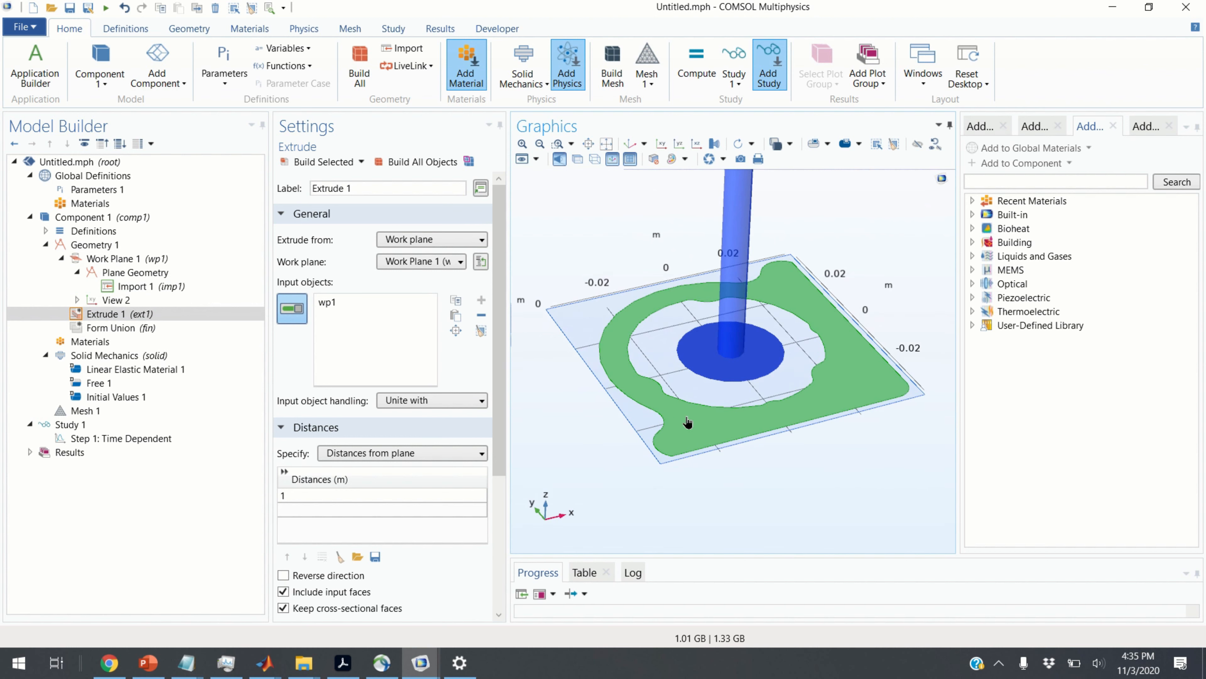
{"action": "left_click", "coordinate": [470, 239]}
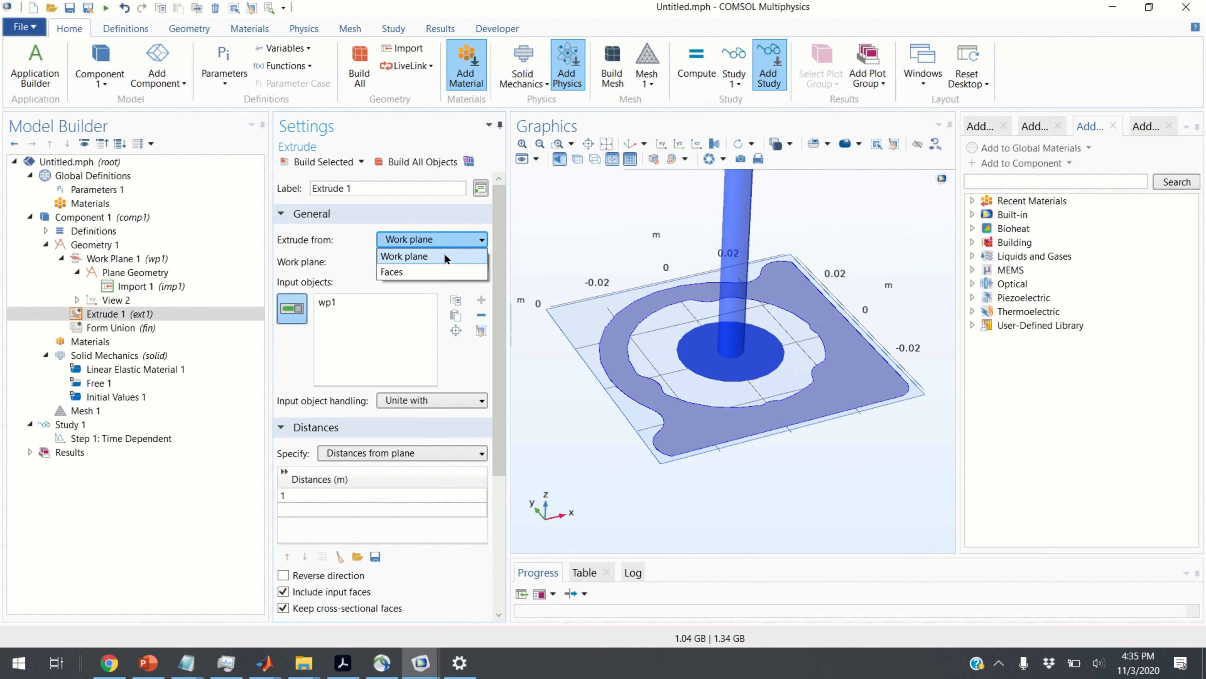
{"action": "left_click", "coordinate": [429, 272]}
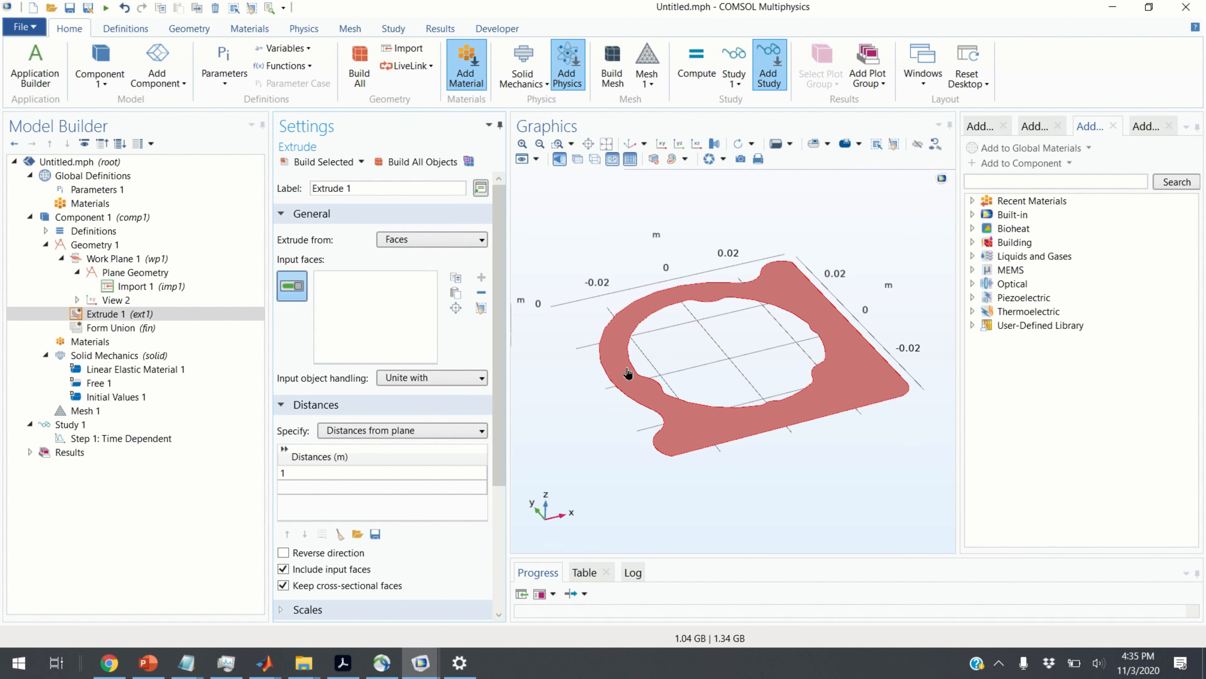
{"action": "left_click", "coordinate": [607, 350]}
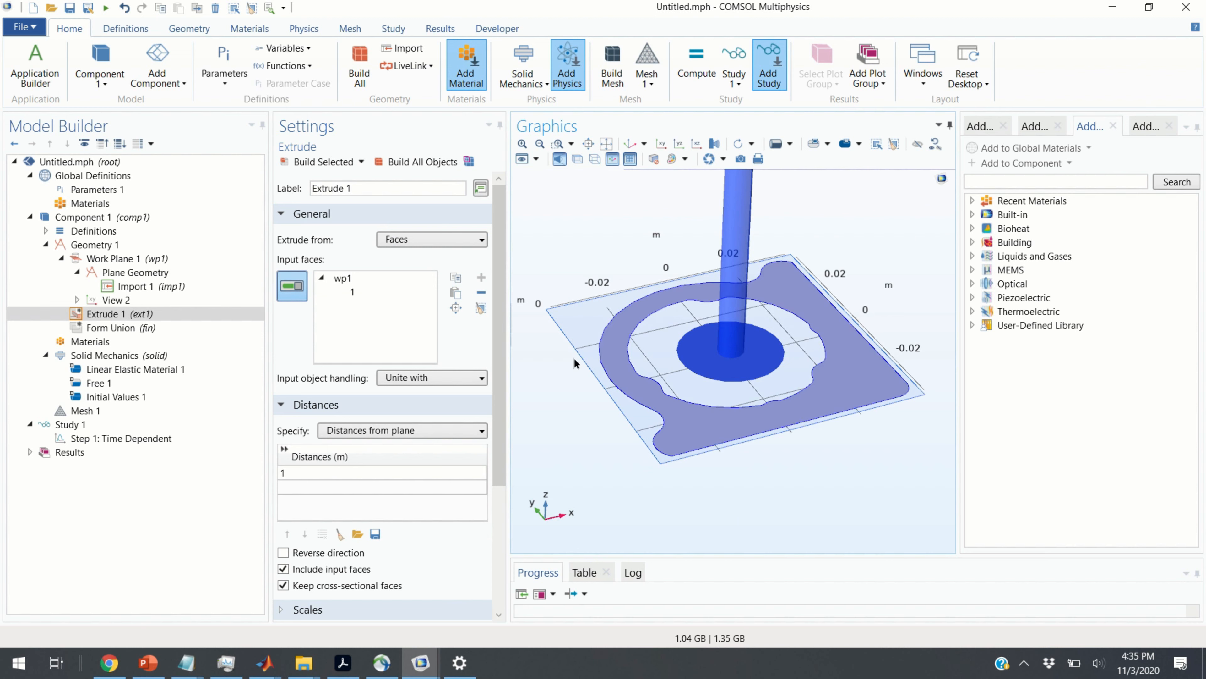
- Set the extrusion distance to 0.0015239995 m and build the extruded mount layer
{"action": "left_click", "coordinate": [337, 473]}
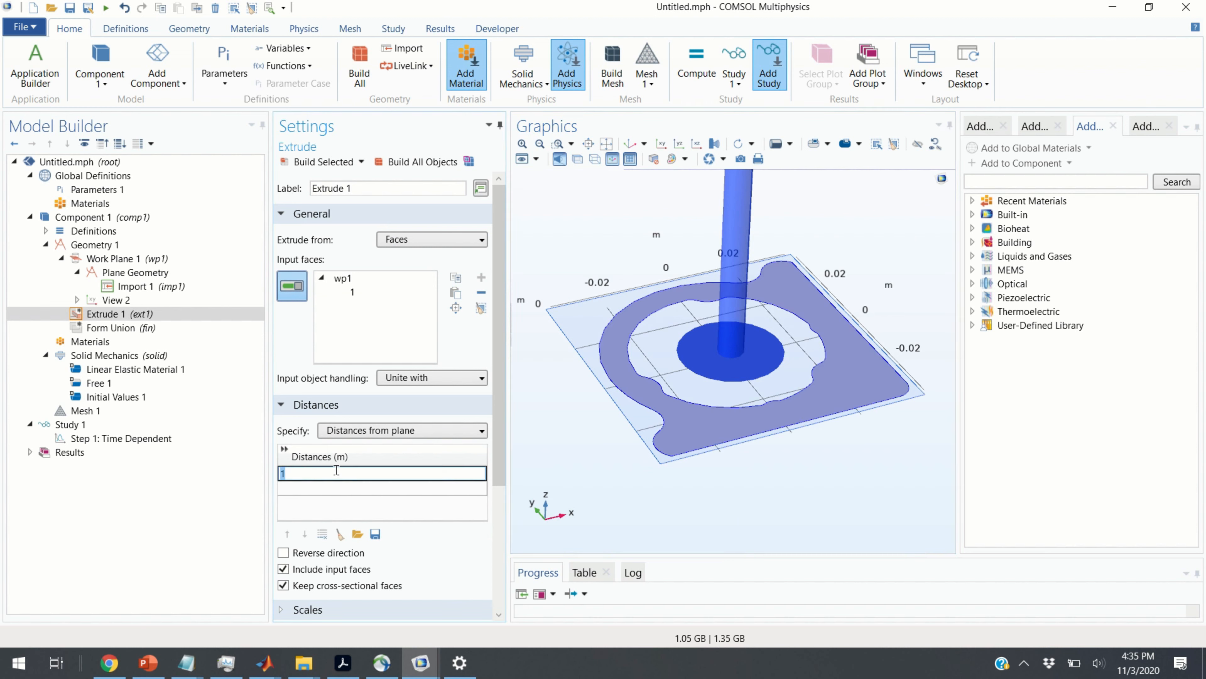
{"action": "key", "text": "ctrl+v"}
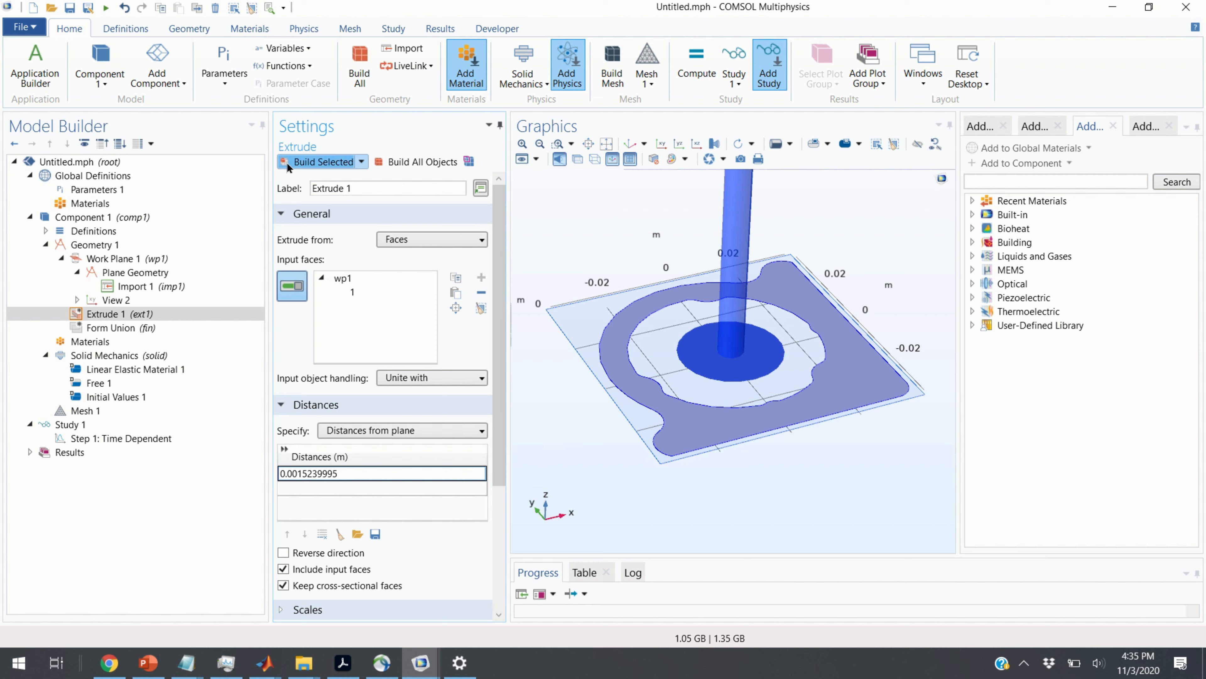
{"action": "left_click", "coordinate": [312, 162]}
{"action": "left_click_drag", "start_coordinate": [775, 501], "coordinate": [779, 447]}
- Compare the extruded layer with the matching part of the mirror mount in the original CAD model
{"action": "left_click", "coordinate": [420, 675]}
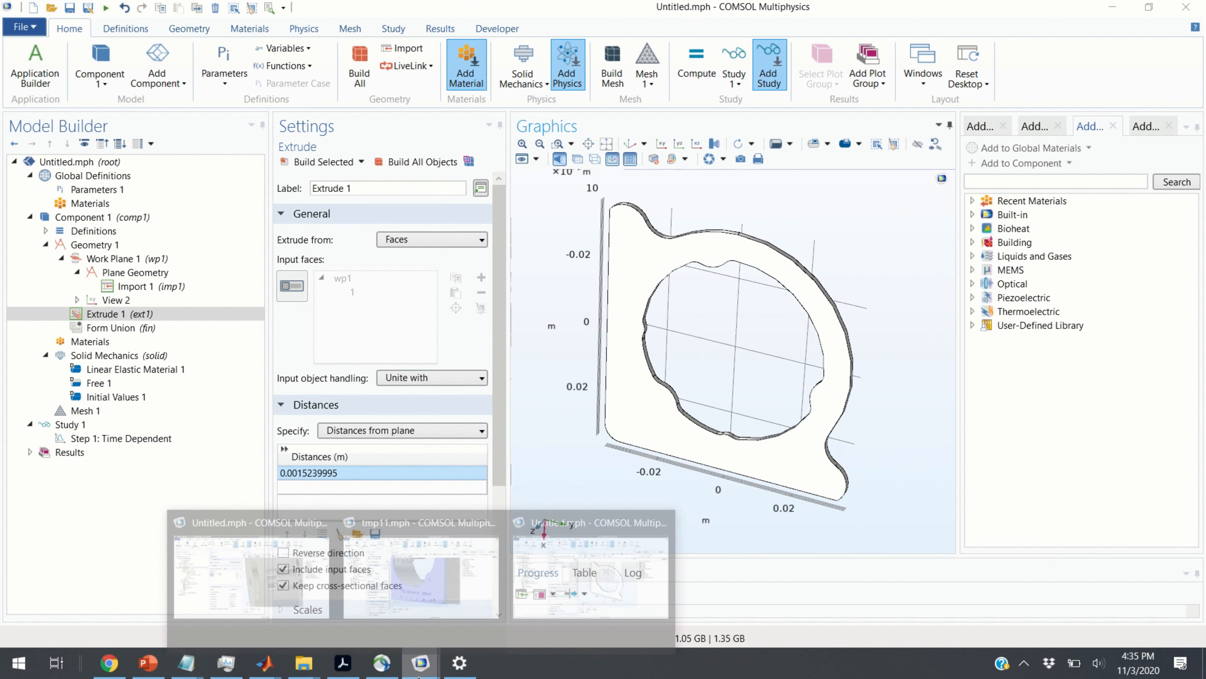
{"action": "left_click", "coordinate": [285, 575]}
{"action": "left_click_drag", "start_coordinate": [628, 452], "coordinate": [711, 542]}
{"action": "scroll", "coordinate": [711, 541], "scroll_direction": "up", "scroll_amount": 5}
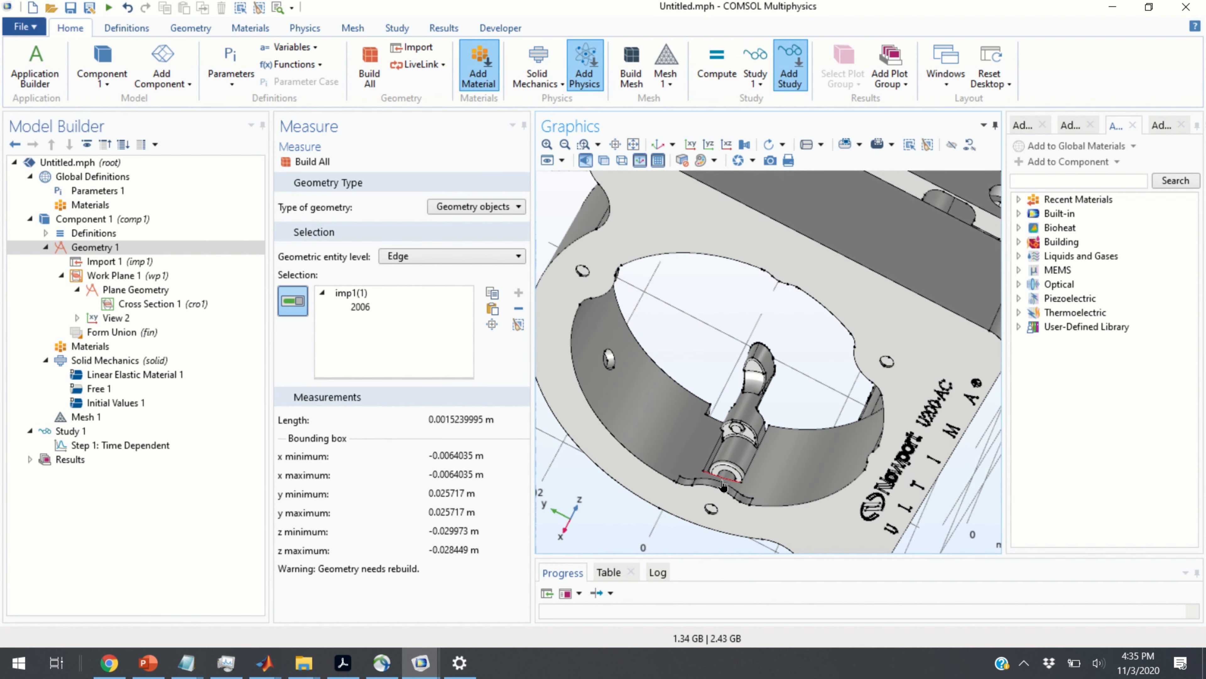
{"action": "left_click_drag", "start_coordinate": [682, 488], "coordinate": [586, 501]}
{"action": "left_click", "coordinate": [428, 666]}
{"action": "left_click", "coordinate": [586, 578]}
{"action": "left_click_drag", "start_coordinate": [918, 402], "coordinate": [768, 483]}
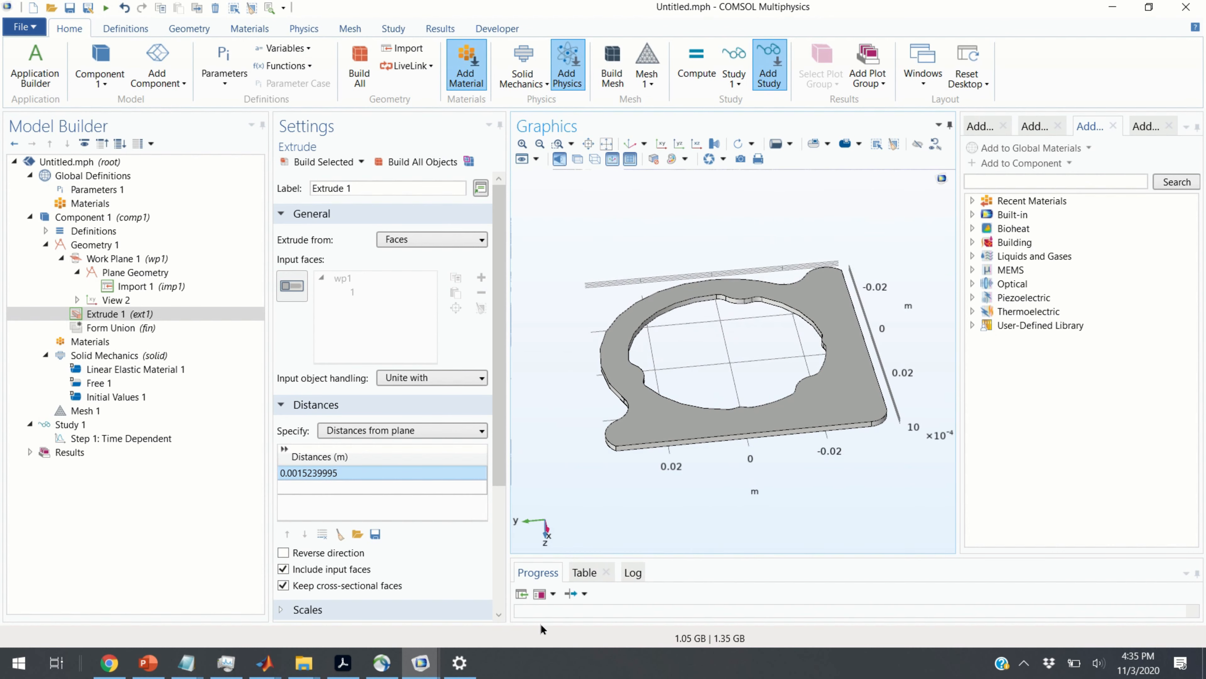
- Examine the thin support ledges and the mount's ring above them in the original CAD model
{"action": "left_click", "coordinate": [420, 662]}
{"action": "left_click", "coordinate": [252, 570]}
{"action": "left_click_drag", "start_coordinate": [631, 418], "coordinate": [816, 659]}
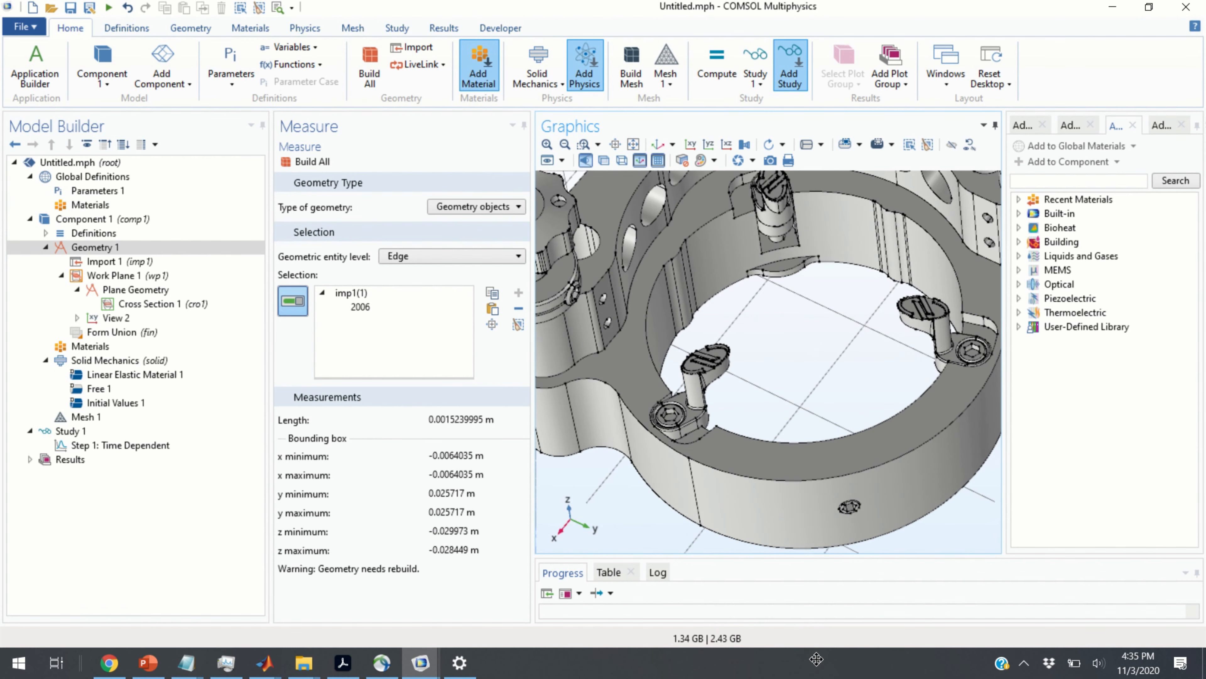
{"action": "scroll", "coordinate": [799, 305], "scroll_direction": "up", "scroll_amount": 5}
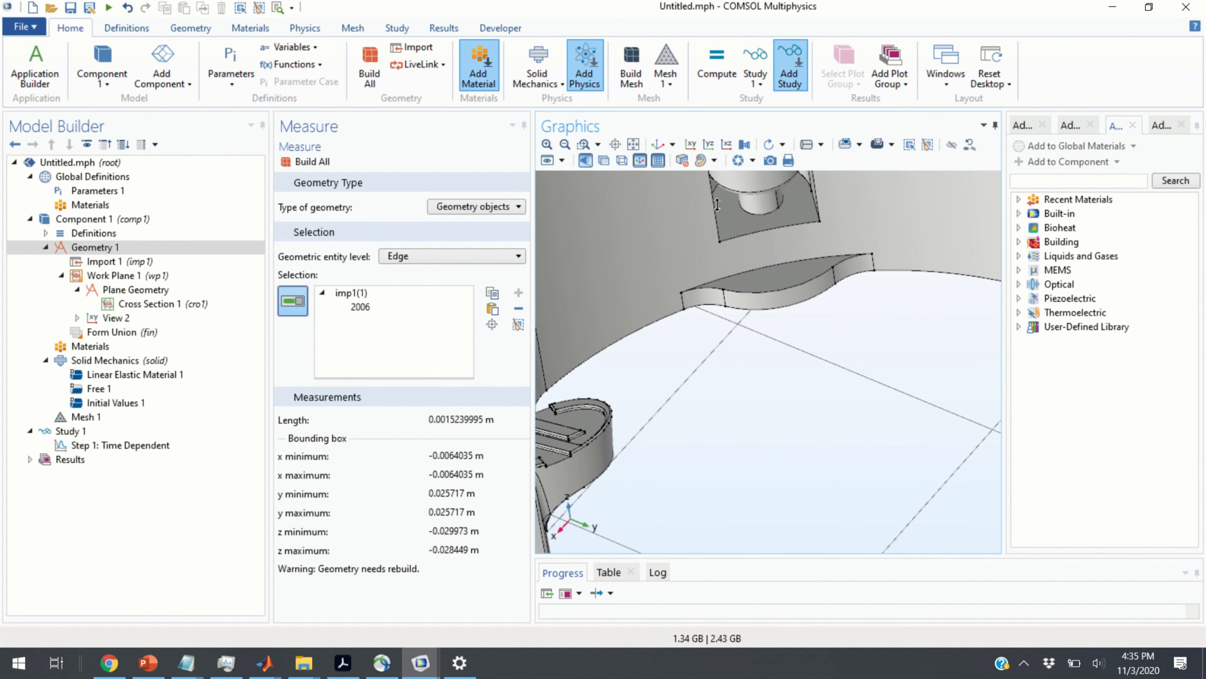
{"action": "scroll", "coordinate": [817, 256], "scroll_direction": "up", "scroll_amount": 4}
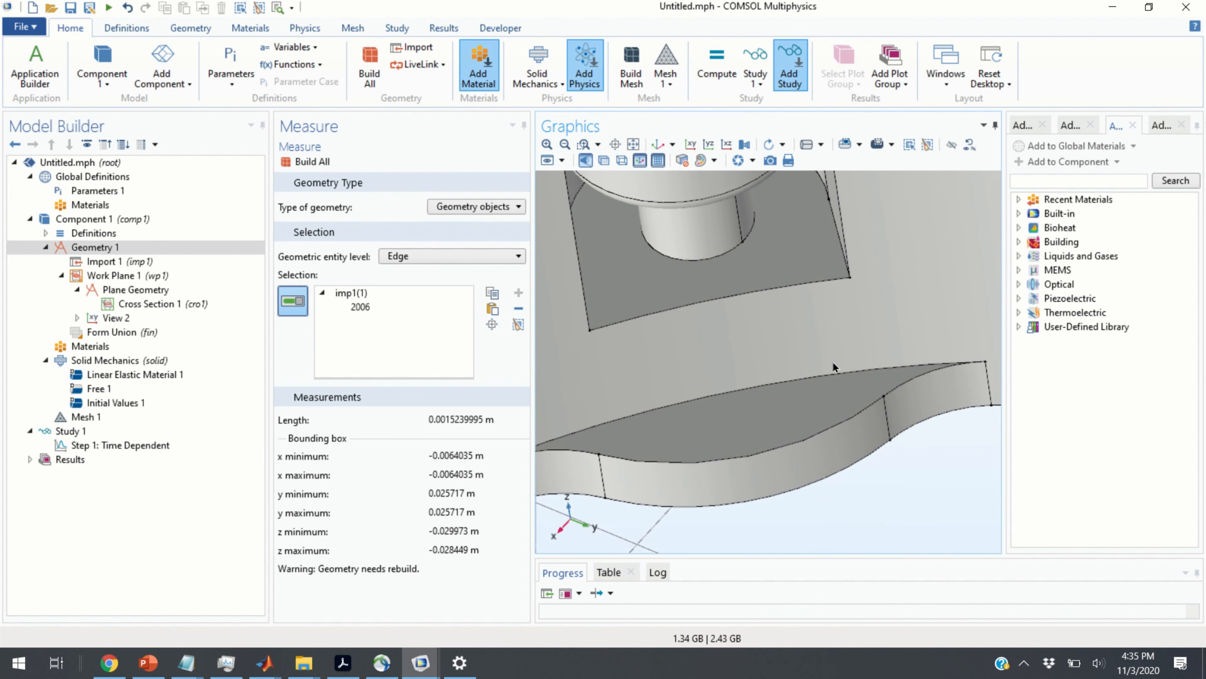
{"action": "scroll", "coordinate": [779, 315], "scroll_direction": "down", "scroll_amount": 3}
{"action": "left_click_drag", "start_coordinate": [829, 410], "coordinate": [953, 378]}
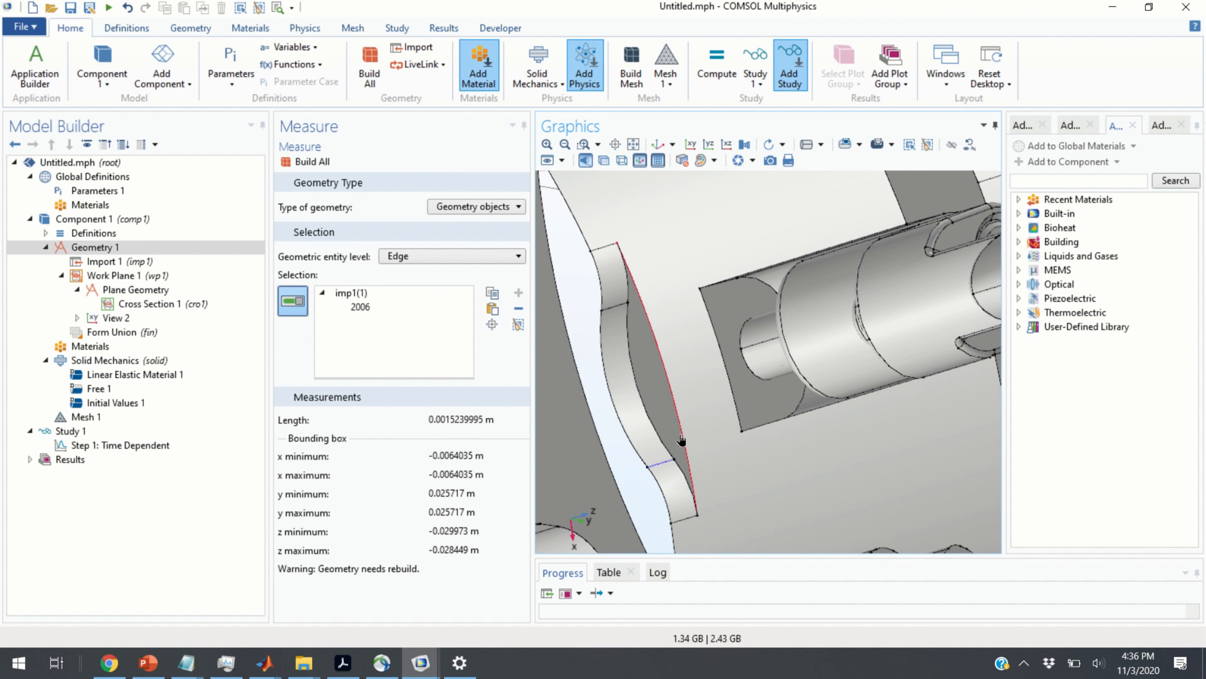
{"action": "left_click_drag", "start_coordinate": [766, 433], "coordinate": [724, 438]}
{"action": "left_click_drag", "start_coordinate": [732, 430], "coordinate": [737, 436]}
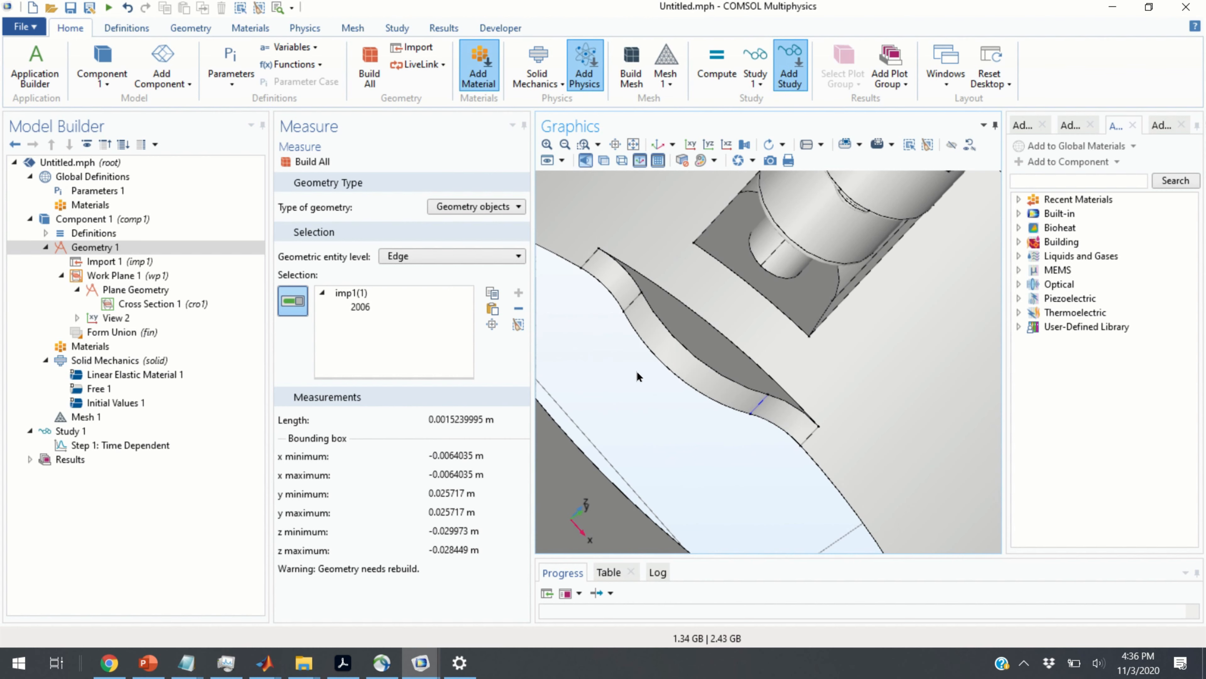
{"action": "scroll", "coordinate": [617, 328], "scroll_direction": "down", "scroll_amount": 5}
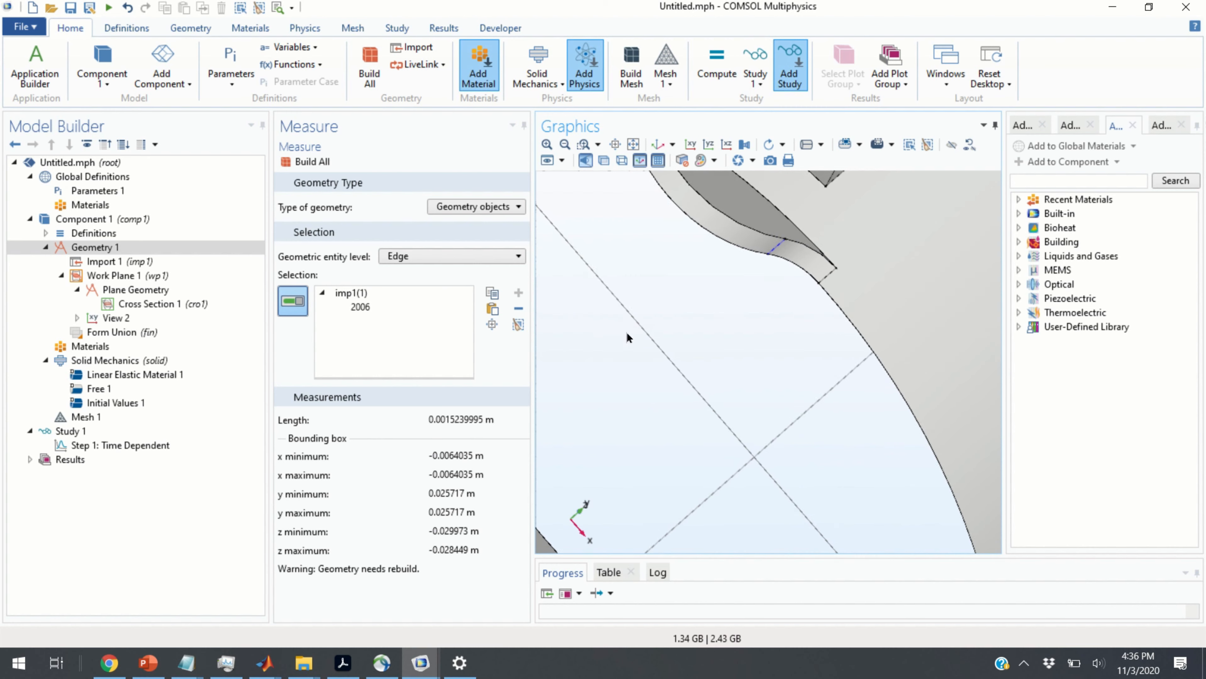
{"action": "left_click_drag", "start_coordinate": [684, 310], "coordinate": [638, 353]}
- Remove face 57 from the planar face selection of Work Plane 1 in the original CAD model
{"action": "left_click", "coordinate": [71, 247]}
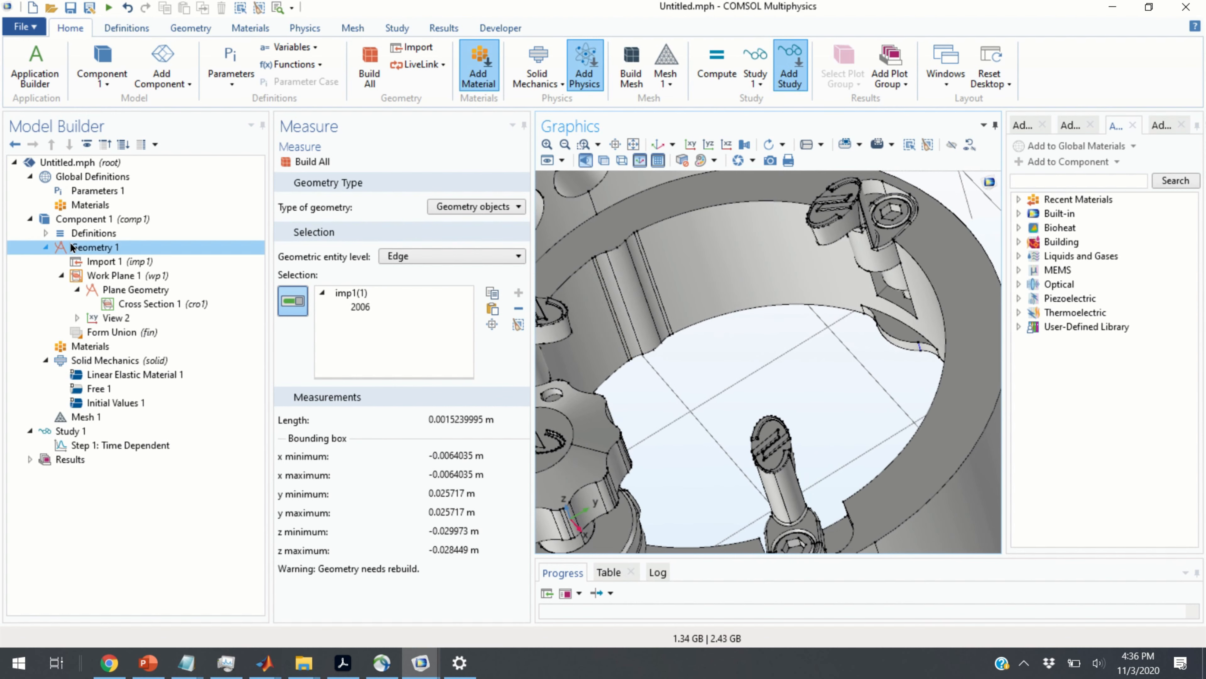
{"action": "right_click", "coordinate": [97, 249]}
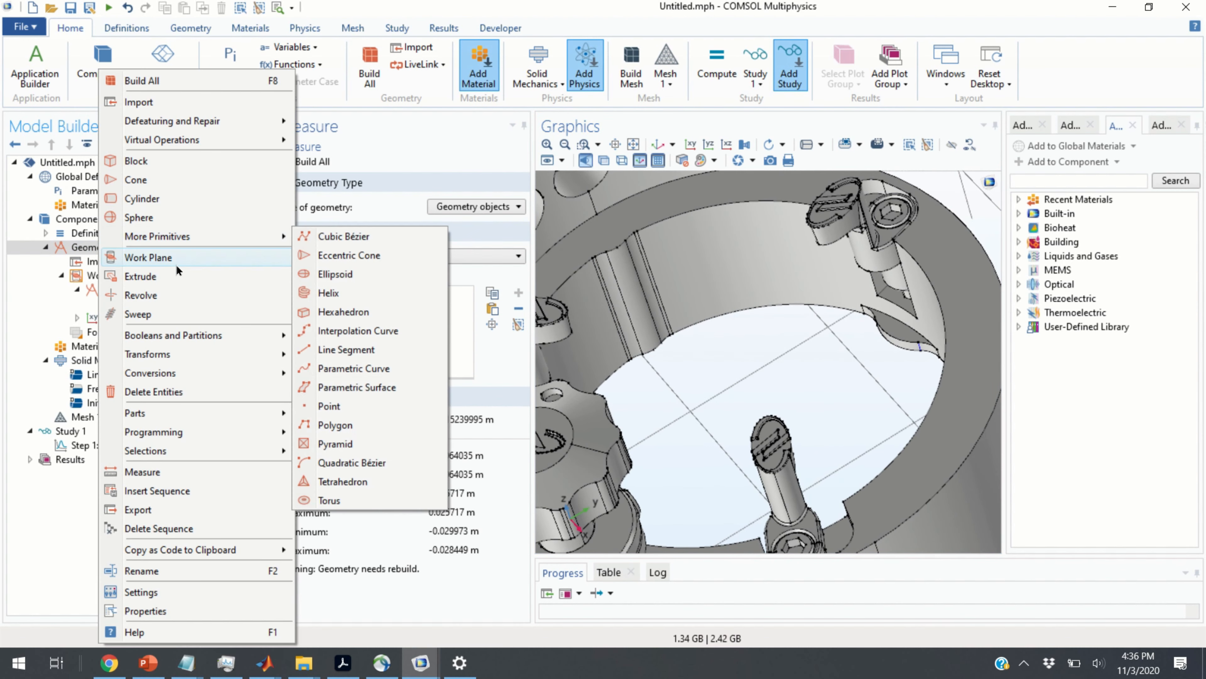
{"action": "left_click", "coordinate": [118, 262]}
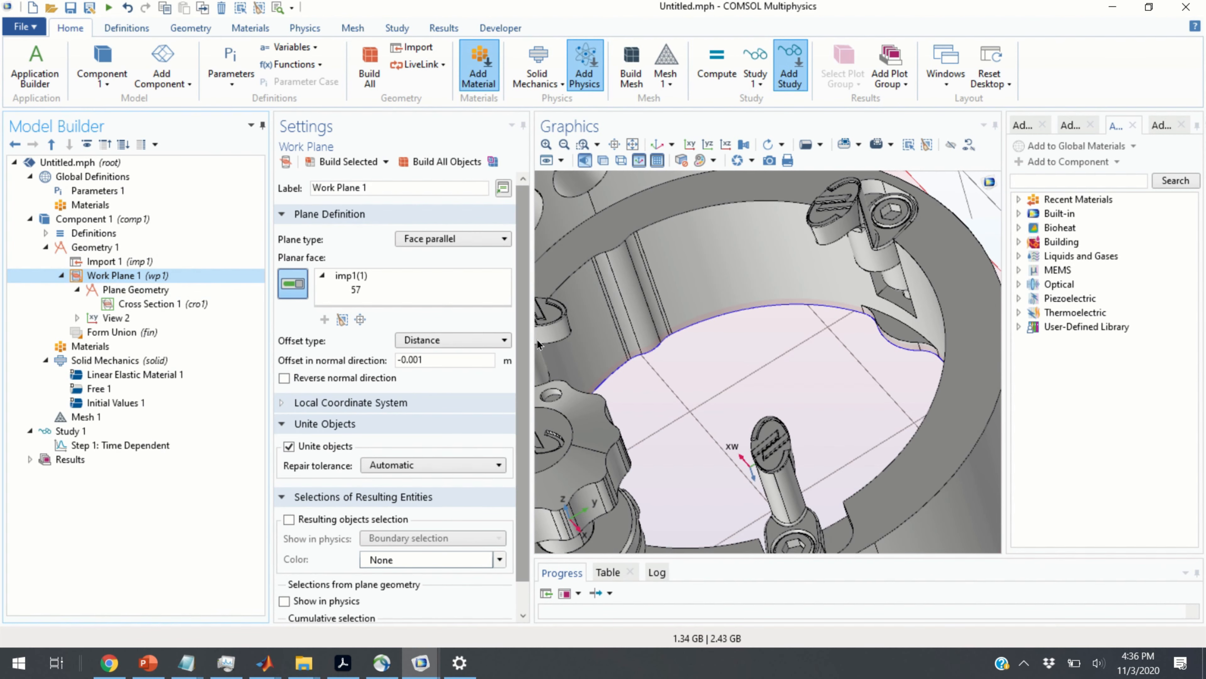
{"action": "left_click", "coordinate": [358, 288]}
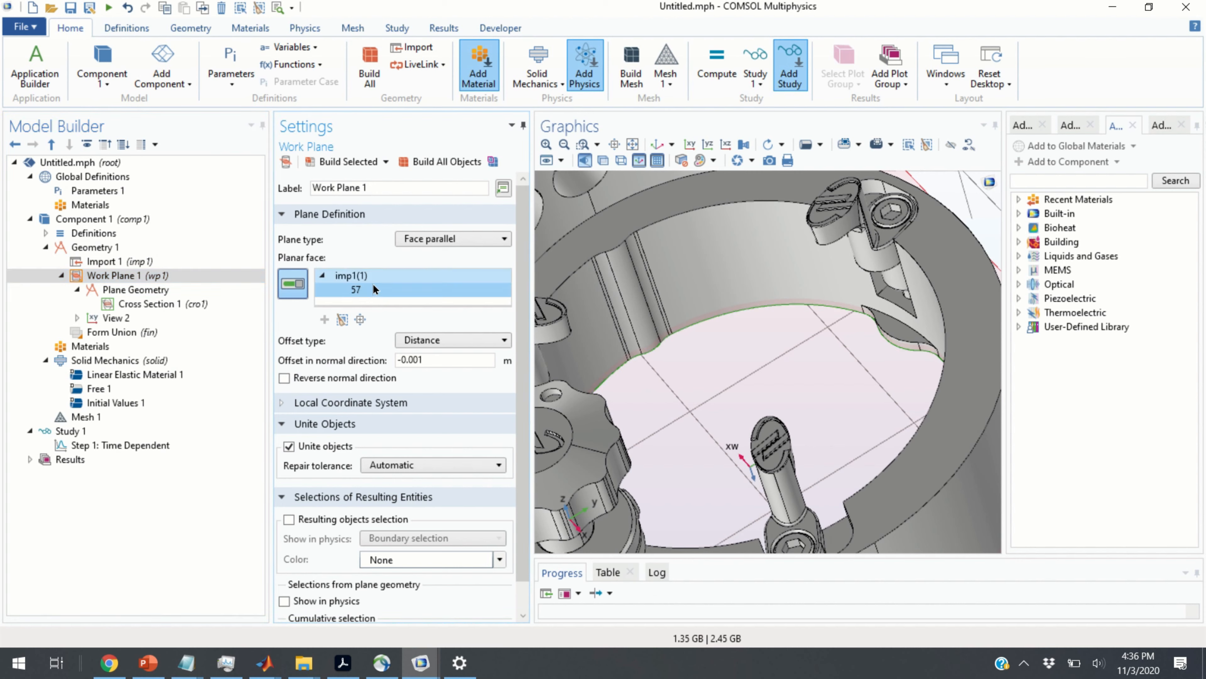
{"action": "key", "text": "Delete"}
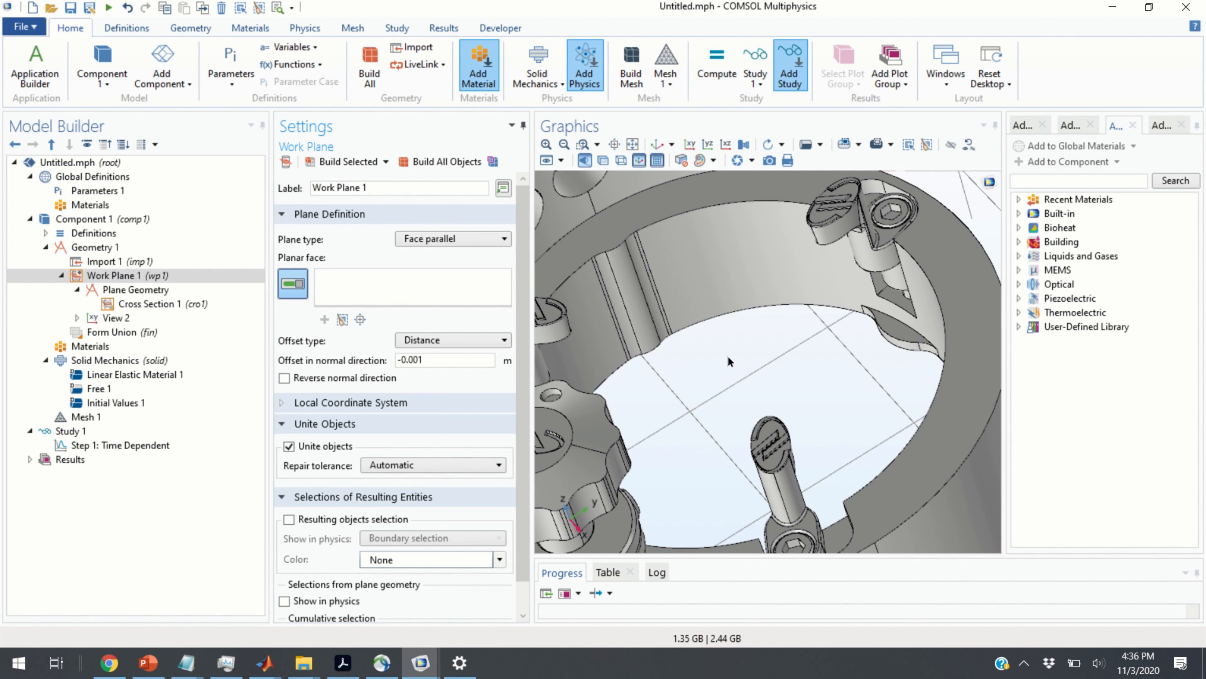
- Select the flat face of a small support ledge inside the mount's ring as Work Plane 1's planar face
{"action": "left_click_drag", "start_coordinate": [745, 376], "coordinate": [748, 409]}
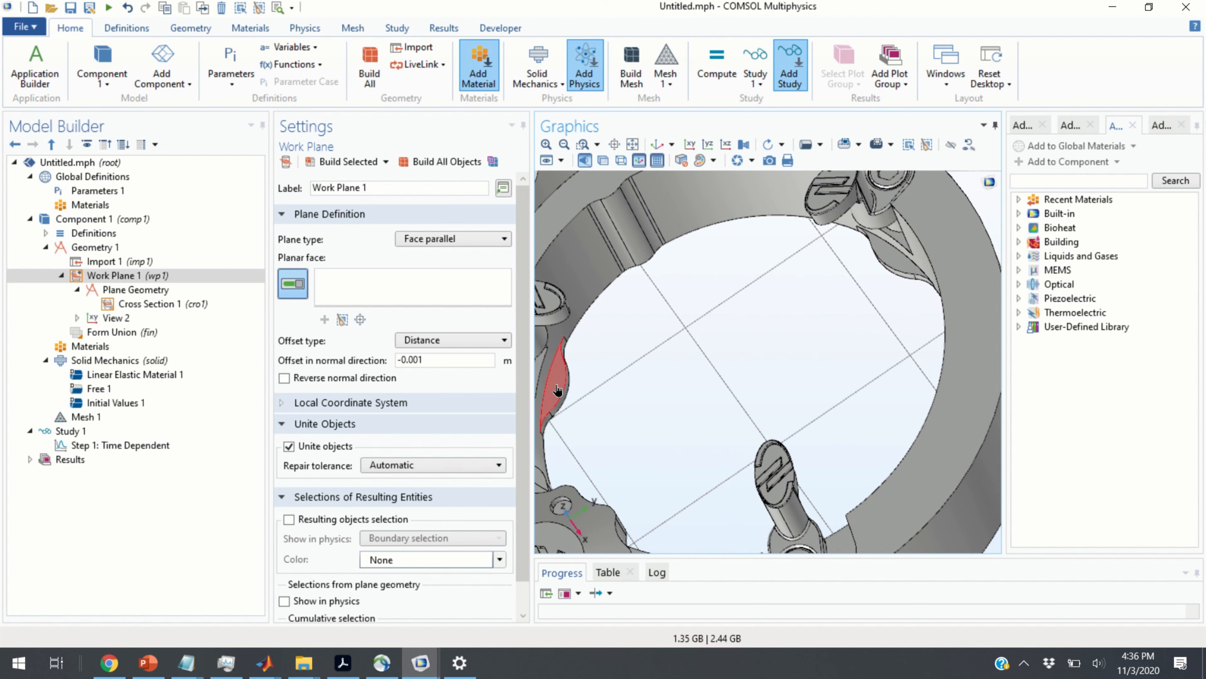
{"action": "left_click_drag", "start_coordinate": [633, 416], "coordinate": [716, 354]}
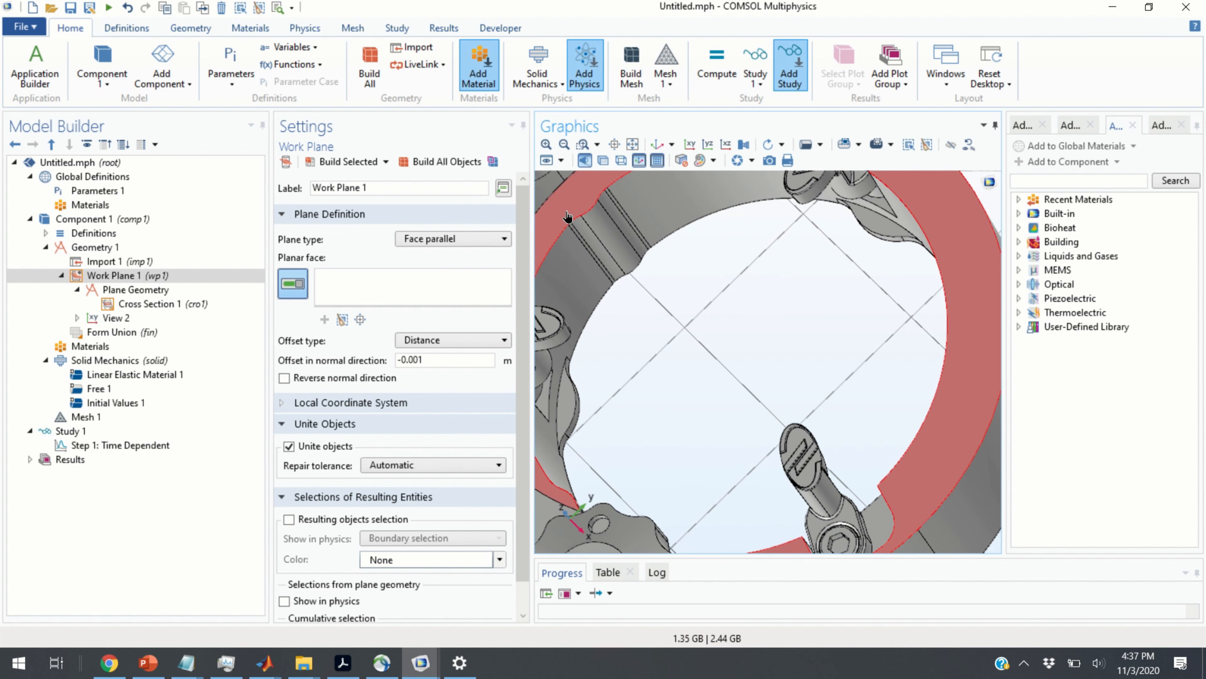
{"action": "left_click_drag", "start_coordinate": [630, 423], "coordinate": [584, 345]}
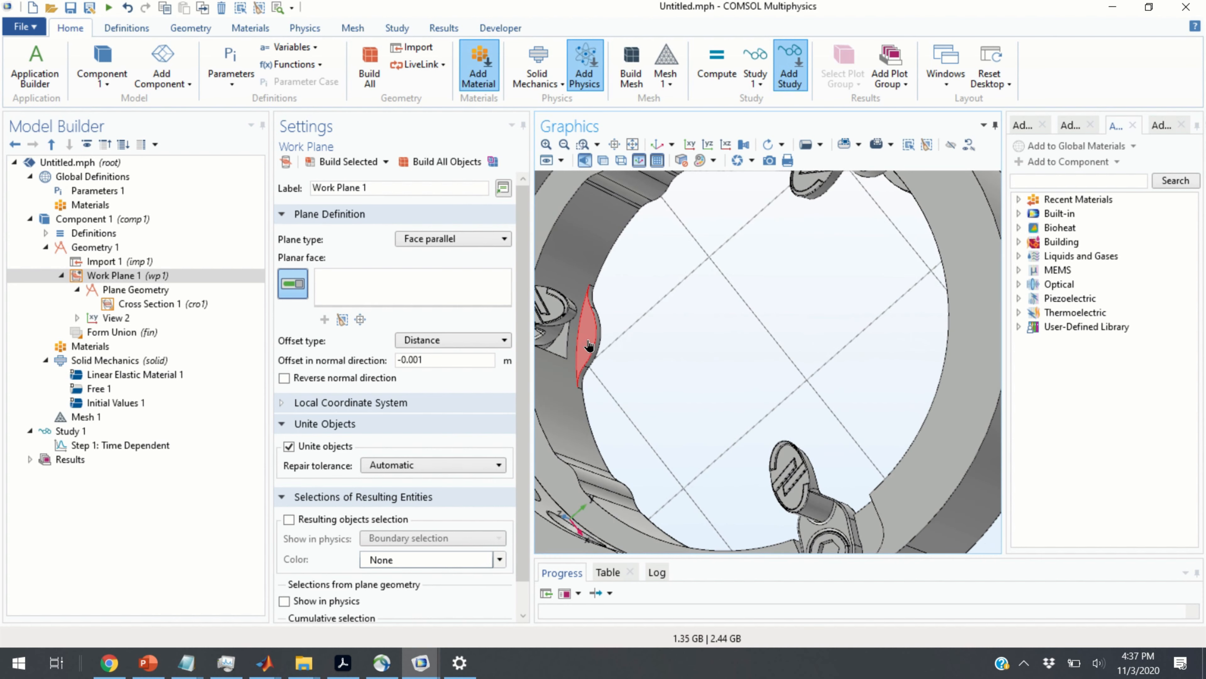
{"action": "left_click", "coordinate": [589, 344]}
{"action": "left_click_drag", "start_coordinate": [671, 374], "coordinate": [689, 339]}
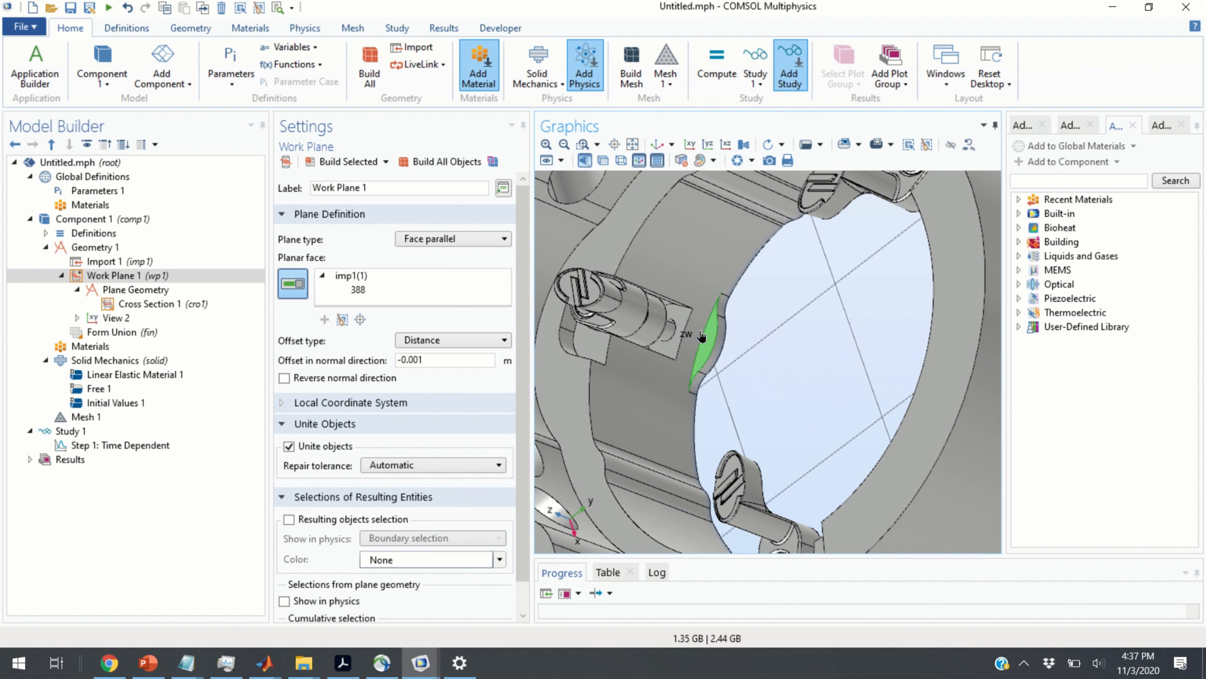
- Set Work Plane 1's offset in the normal direction to 0.001 m and build the work plane
{"action": "middle_click_drag", "start_coordinate": [687, 329], "coordinate": [656, 215]}
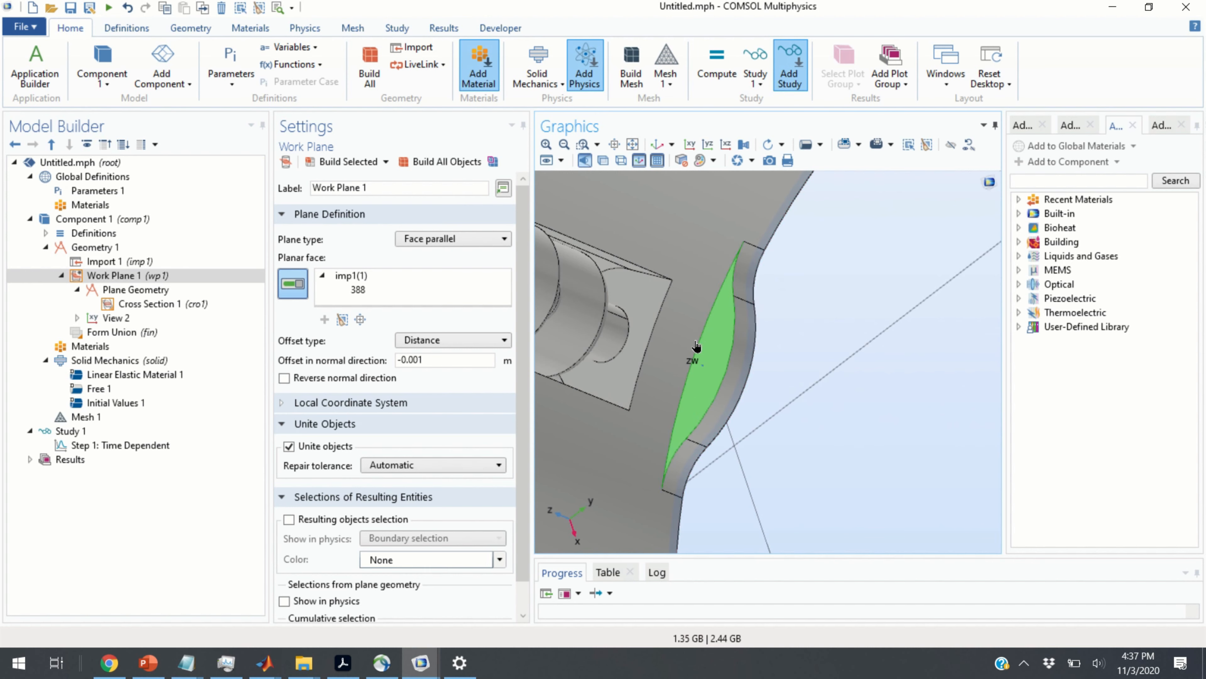
{"action": "left_click", "coordinate": [399, 360]}
{"action": "type", "text": "-"}
{"action": "key", "text": "BackSpace"}
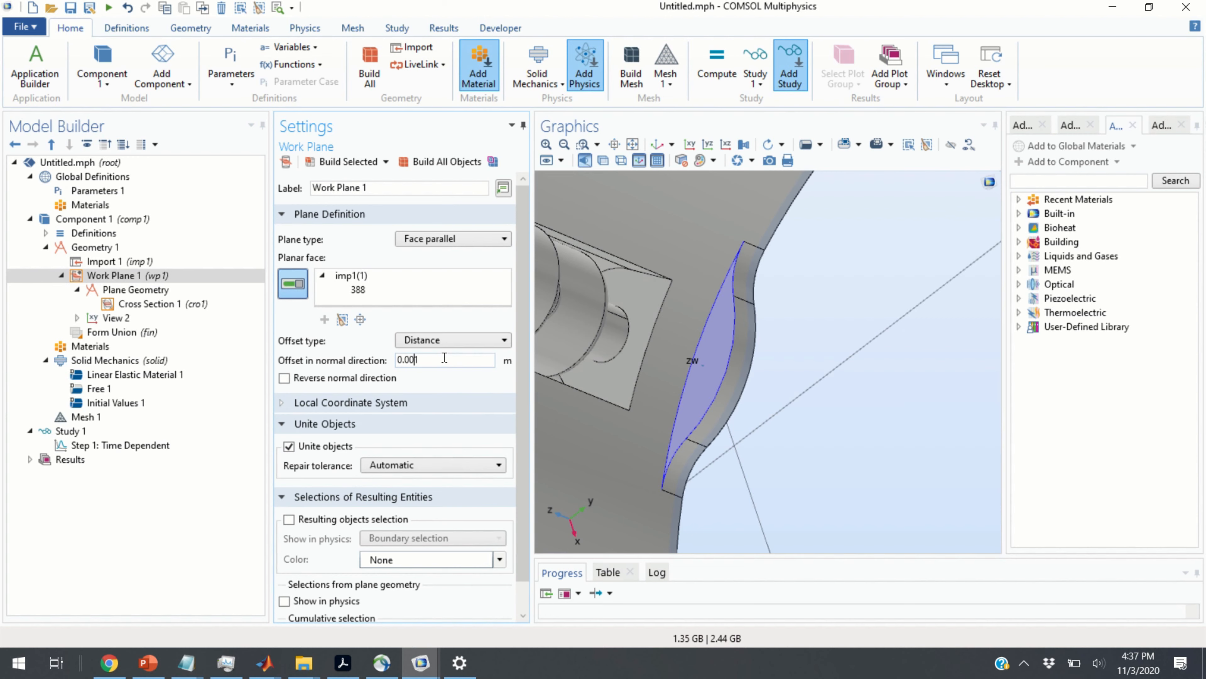
{"action": "left_click", "coordinate": [305, 160]}
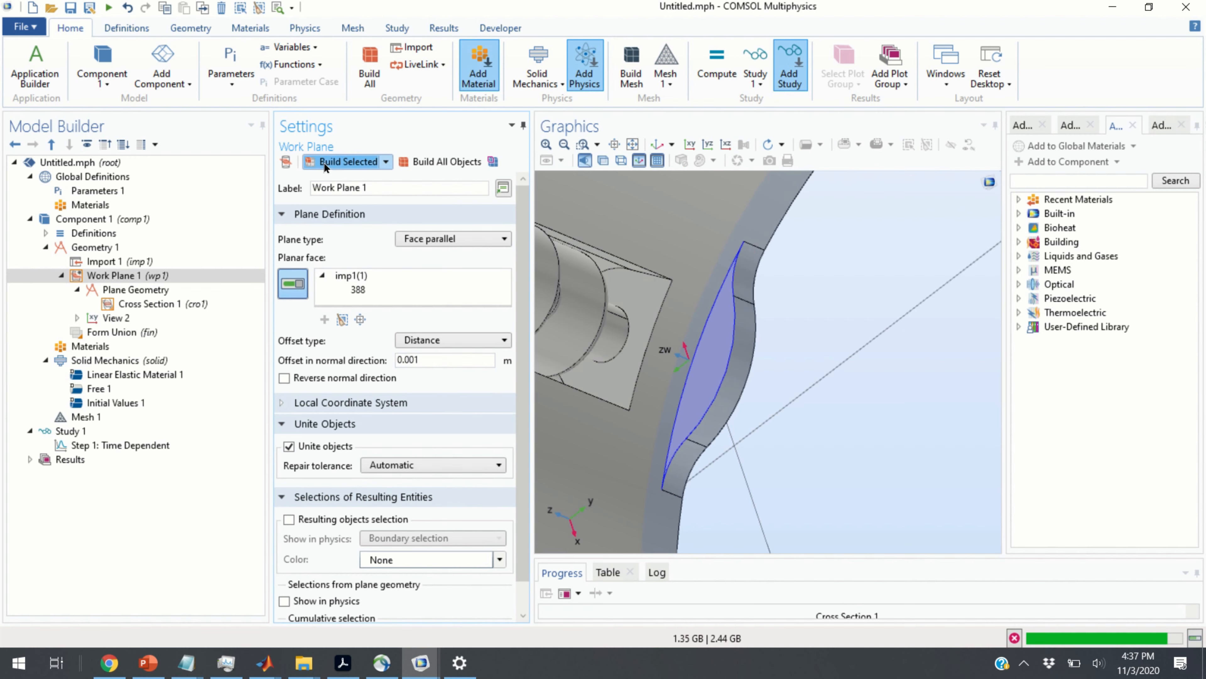
- Examine the cross section produced in Work Plane 1's plane geometry, then return to the work plane's definition
{"action": "left_click_drag", "start_coordinate": [785, 434], "coordinate": [825, 443]}
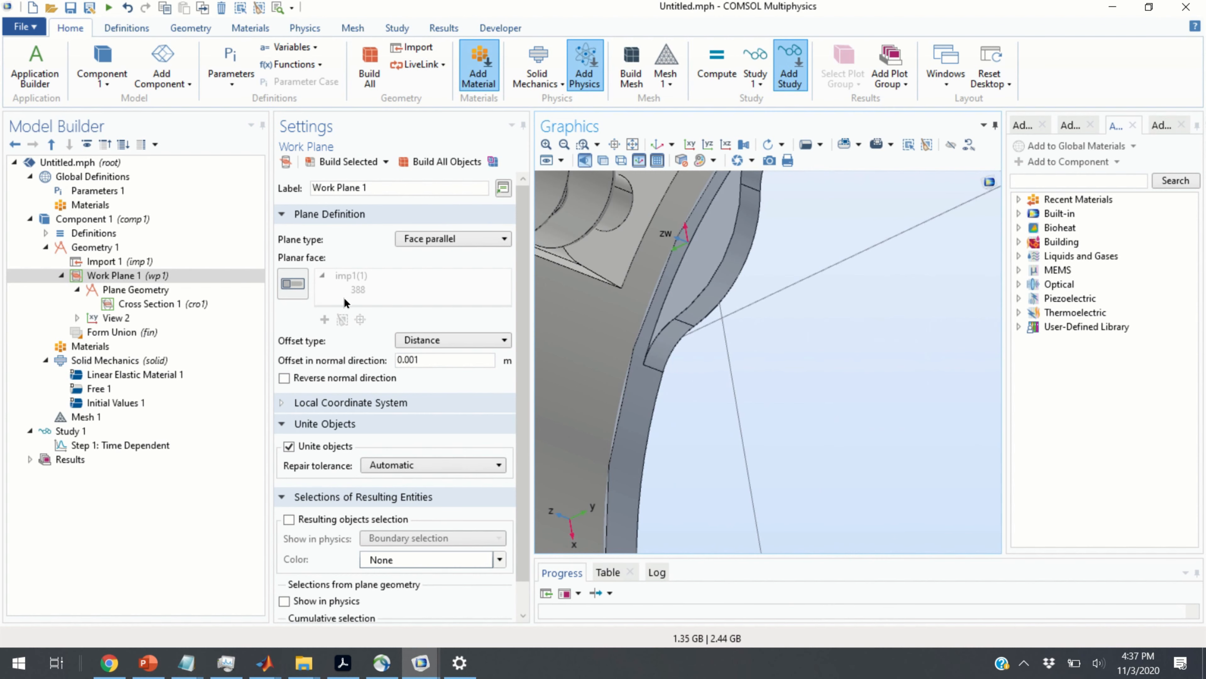
{"action": "left_click", "coordinate": [152, 294]}
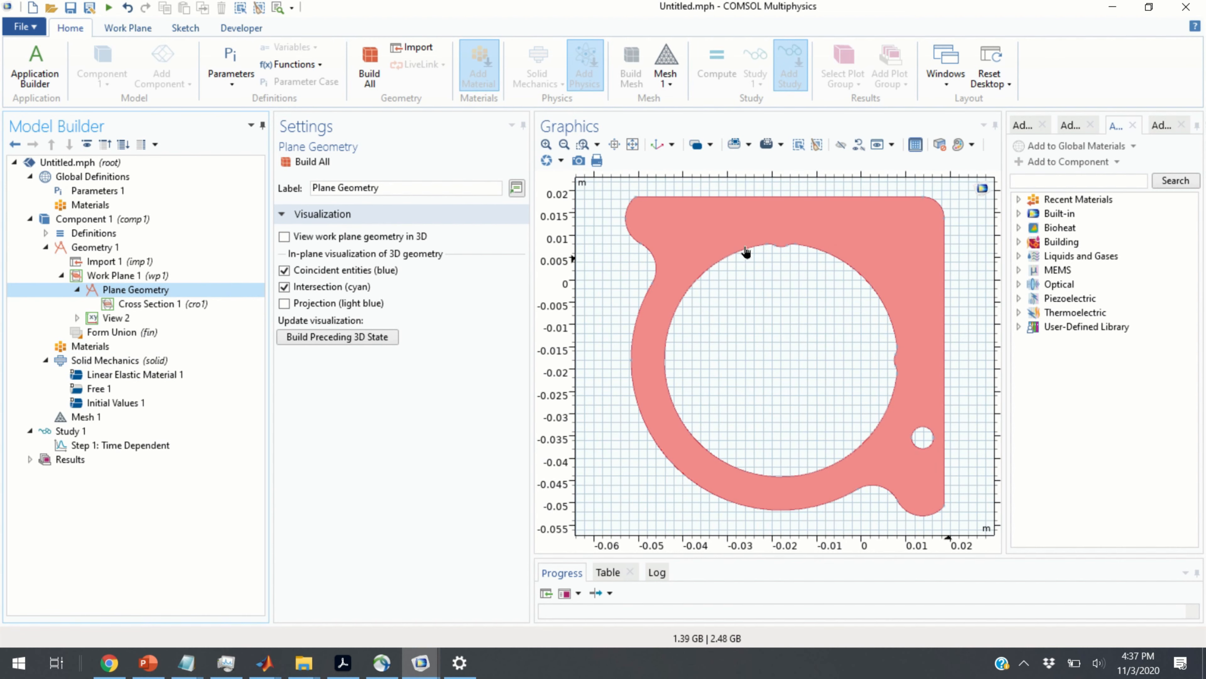
{"action": "left_click", "coordinate": [127, 273]}
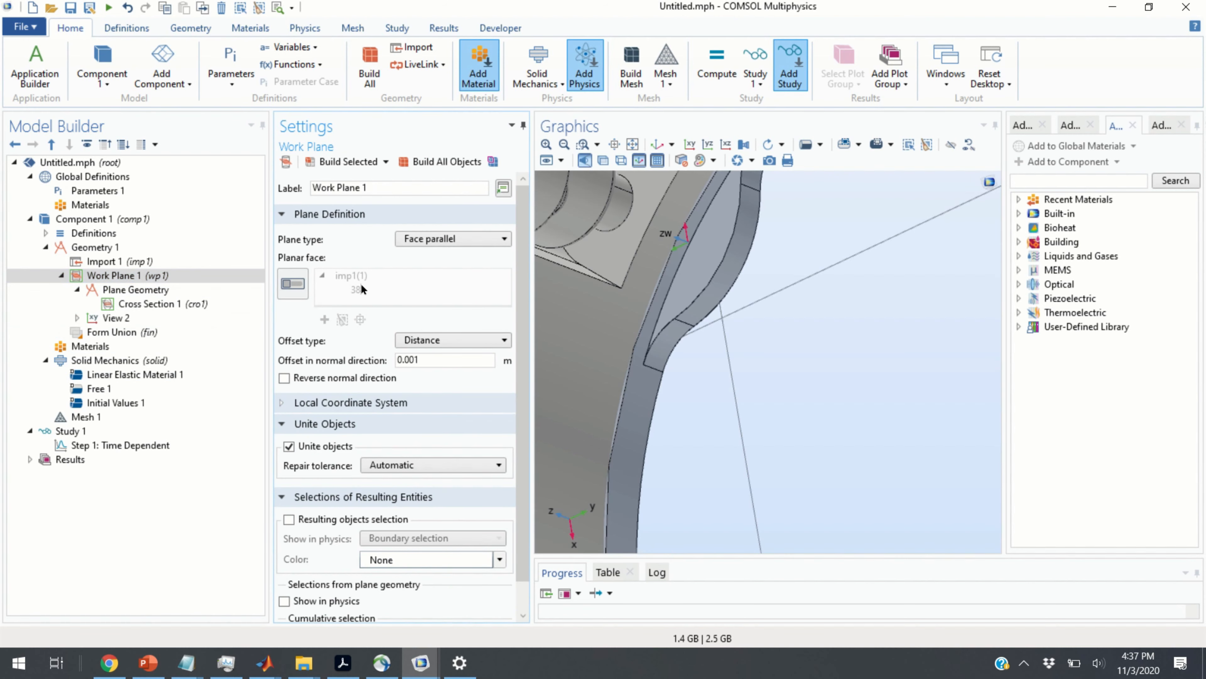
- Replace Work Plane 1's planar face 388 with face 57, the flat lettered face of the mount
{"action": "left_click", "coordinate": [370, 285]}
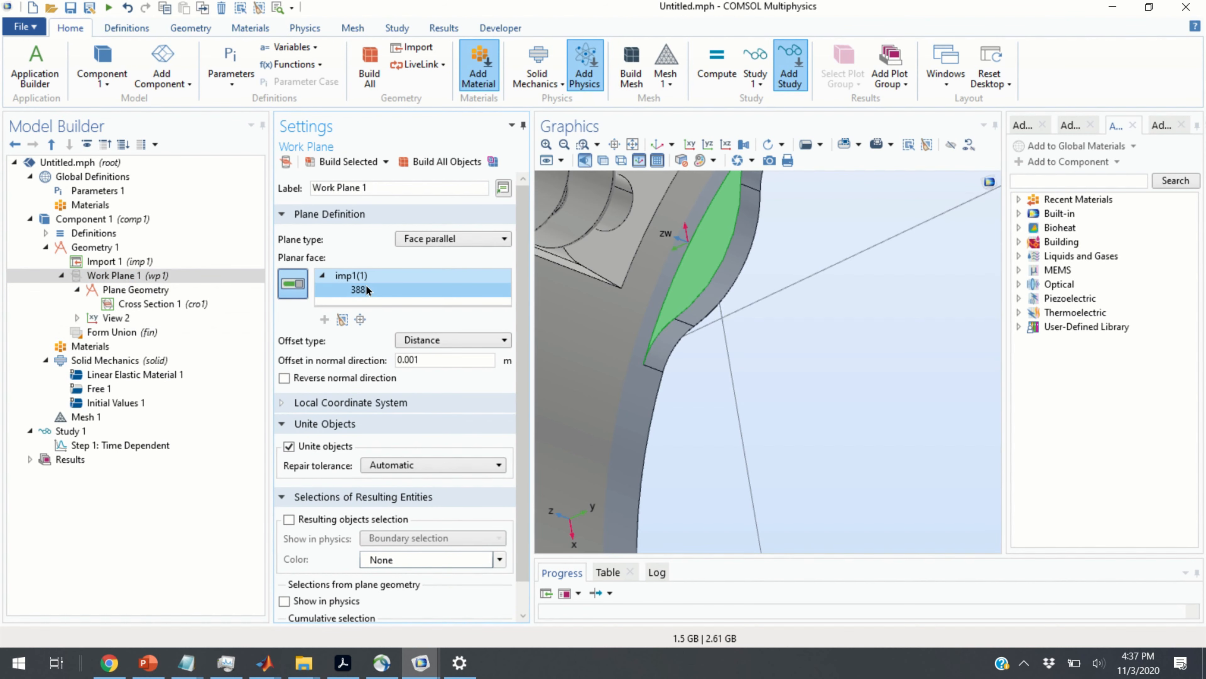
{"action": "key", "text": "Delete"}
{"action": "scroll", "coordinate": [646, 354], "scroll_direction": "down", "scroll_amount": 5}
{"action": "left_click_drag", "start_coordinate": [828, 395], "coordinate": [647, 365]}
{"action": "left_click", "coordinate": [983, 268]}
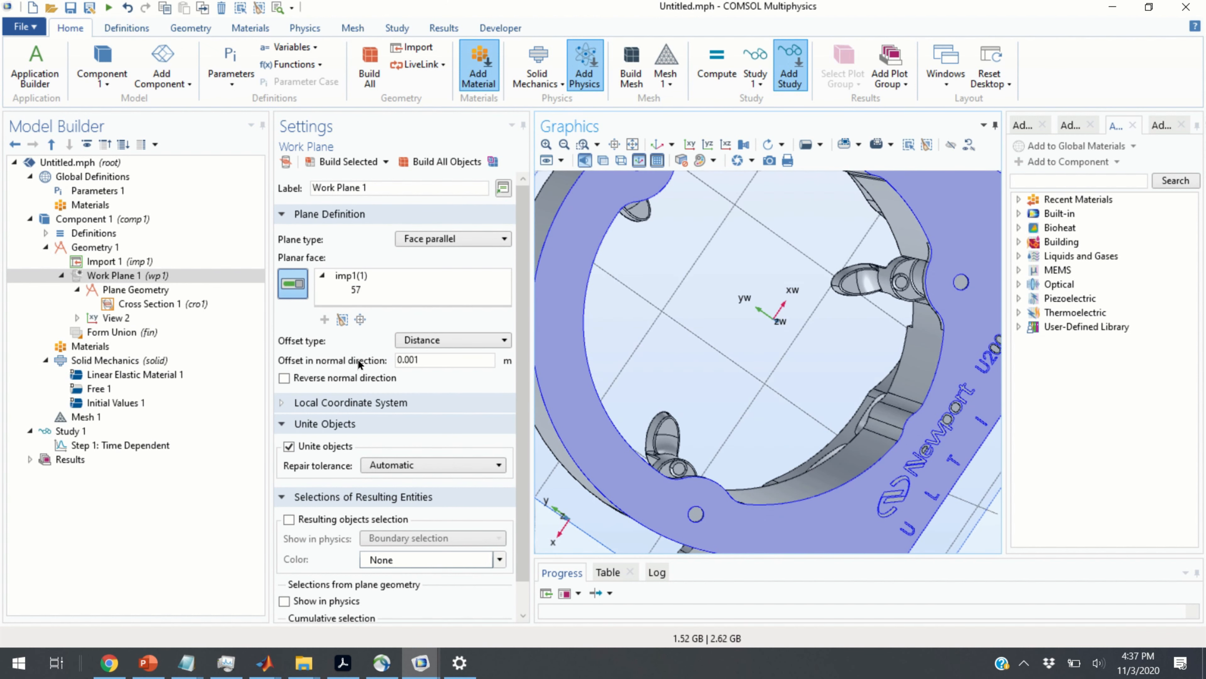
- Set Work Plane 1's offset in the normal direction to -0.001 m, build it and examine the resulting cross section
{"action": "left_click", "coordinate": [399, 359]}
{"action": "type", "text": "-"}
{"action": "left_click", "coordinate": [341, 161]}
{"action": "left_click", "coordinate": [143, 291]}
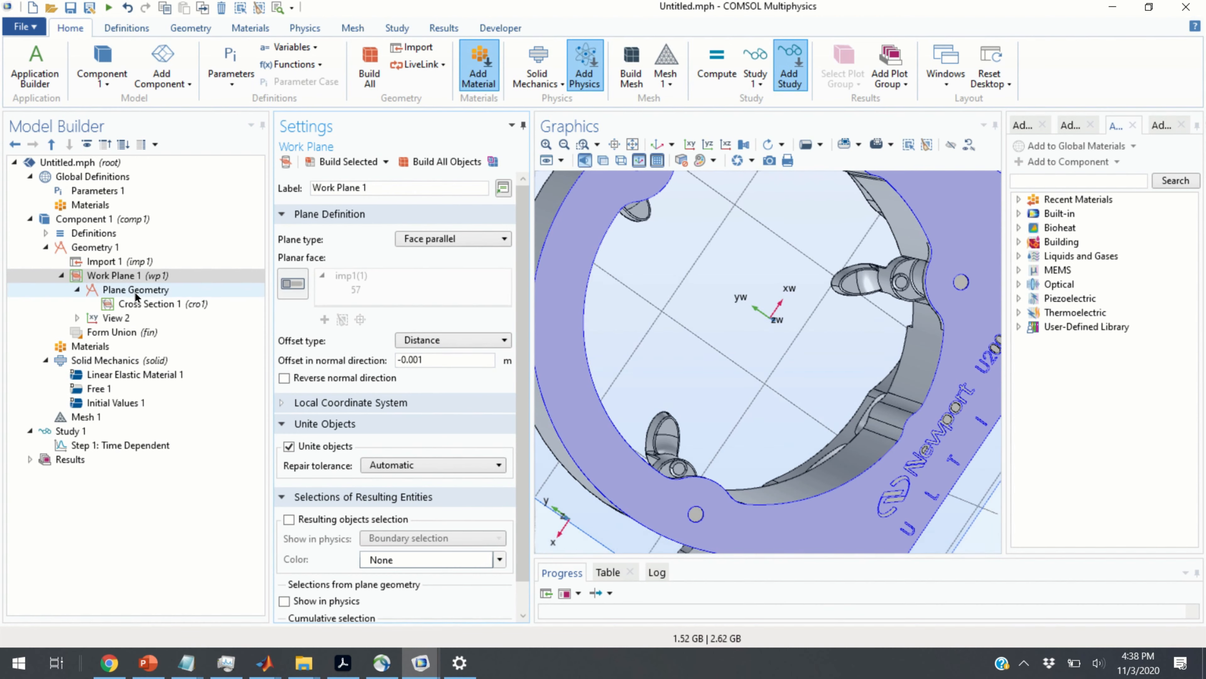
{"action": "left_click", "coordinate": [147, 302]}
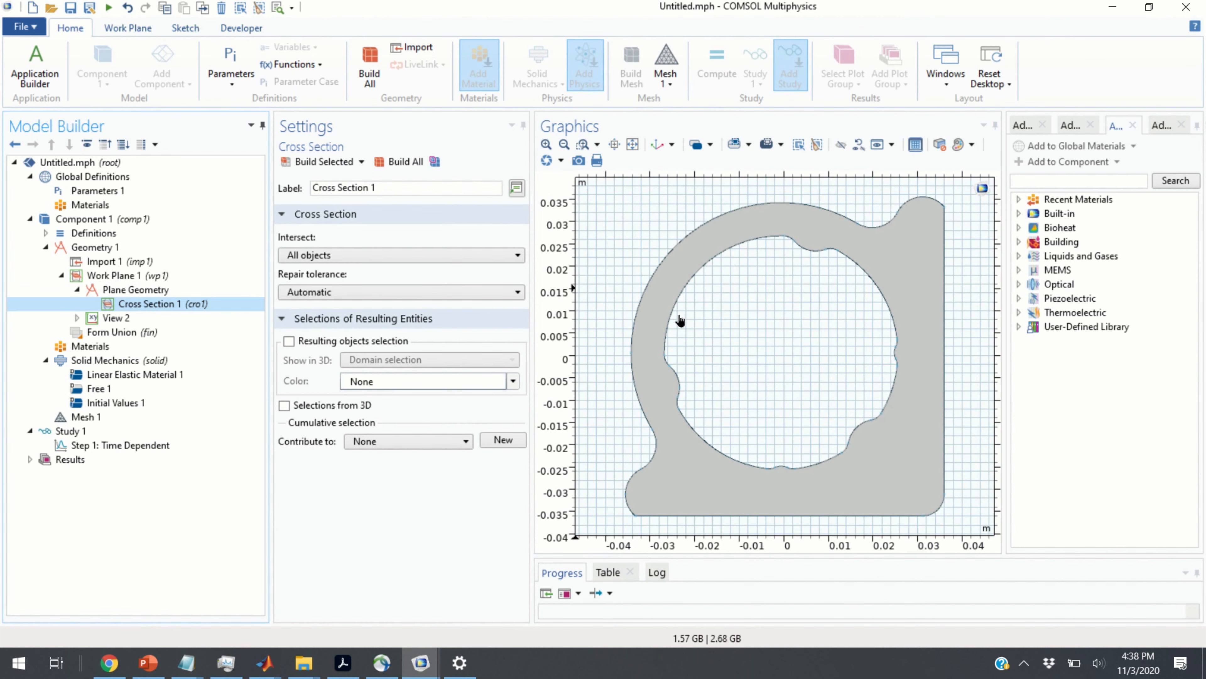
{"action": "left_click", "coordinate": [906, 476]}
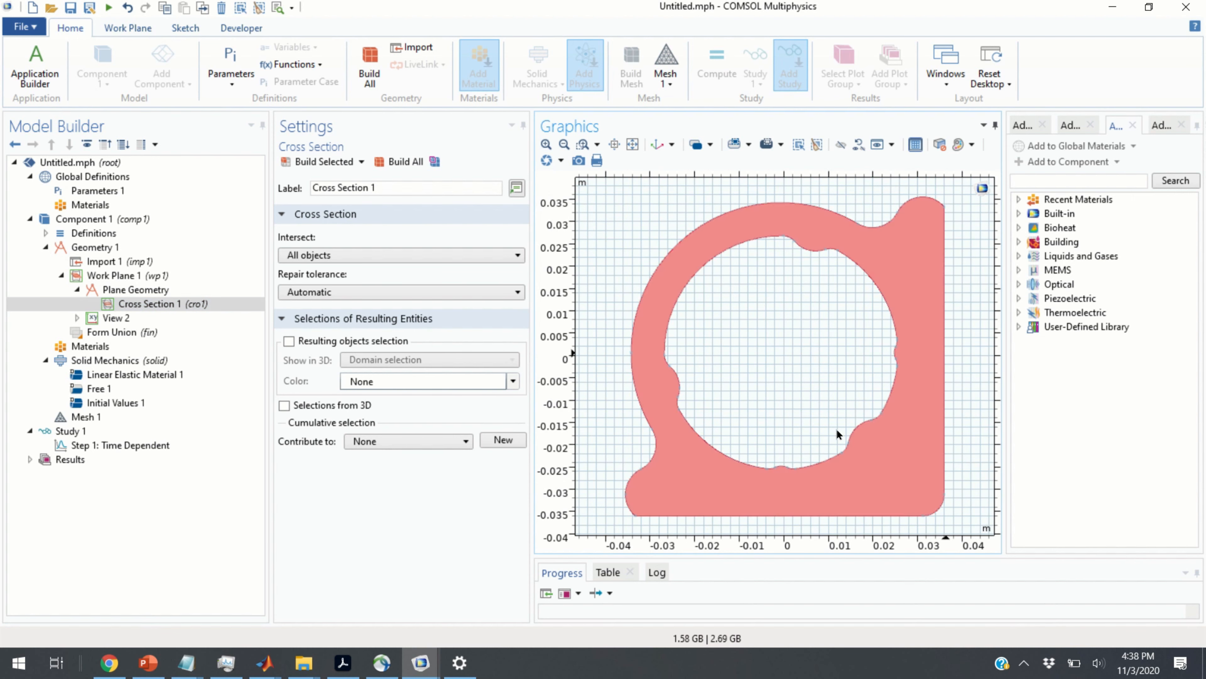
{"action": "left_click", "coordinate": [150, 290]}
- Set Work Plane 1's offset in the normal direction to 0.003 m and build the work plane
{"action": "left_click", "coordinate": [147, 277]}
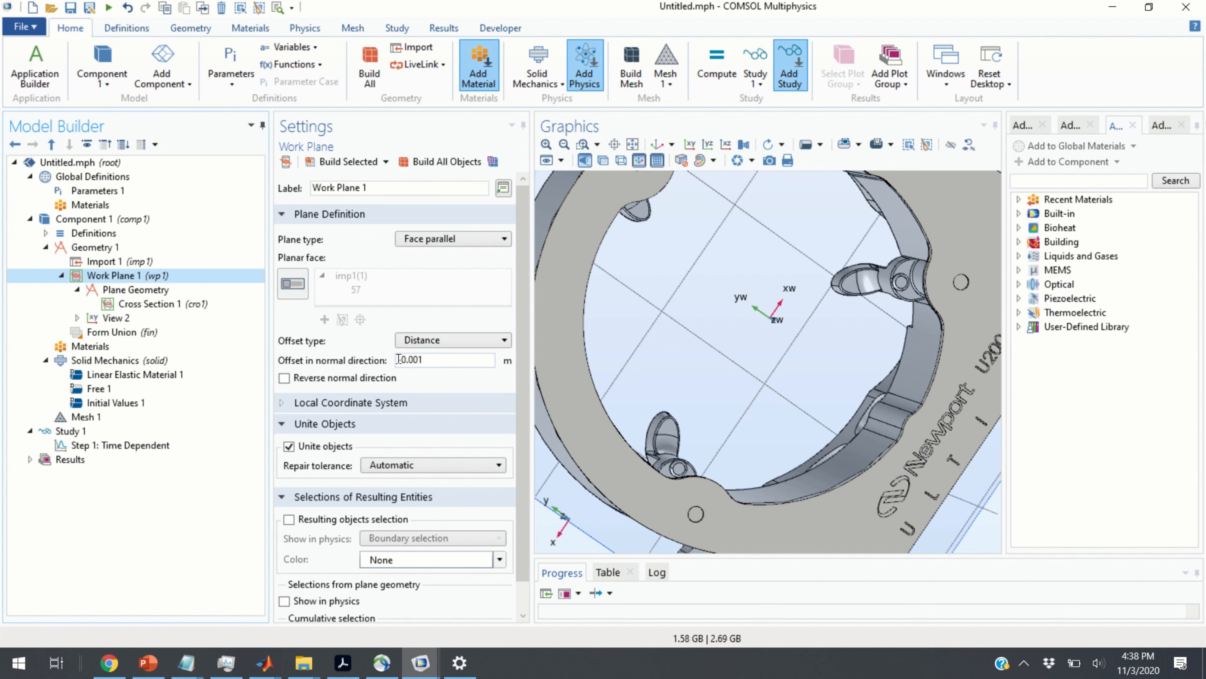
{"action": "left_click", "coordinate": [172, 292]}
{"action": "left_click", "coordinate": [399, 359]}
{"action": "type", "text": "."}
{"action": "key", "text": "BackSpace"}
{"action": "key", "text": "End"}
{"action": "type", "text": "3"}
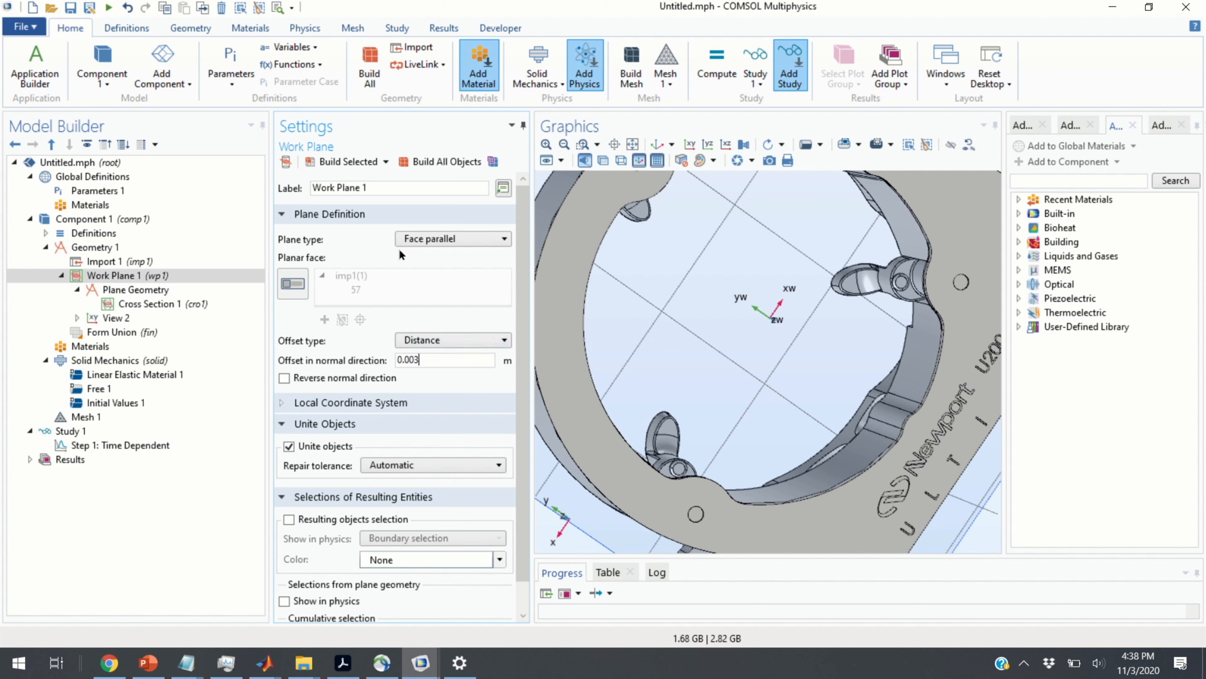
{"action": "left_click", "coordinate": [343, 160]}
- Reverse the side of Work Plane 1 by setting its normal offset to -0.003 m, and rebuild the plane
{"action": "left_click_drag", "start_coordinate": [727, 323], "coordinate": [747, 370]}
{"action": "left_click", "coordinate": [414, 358]}
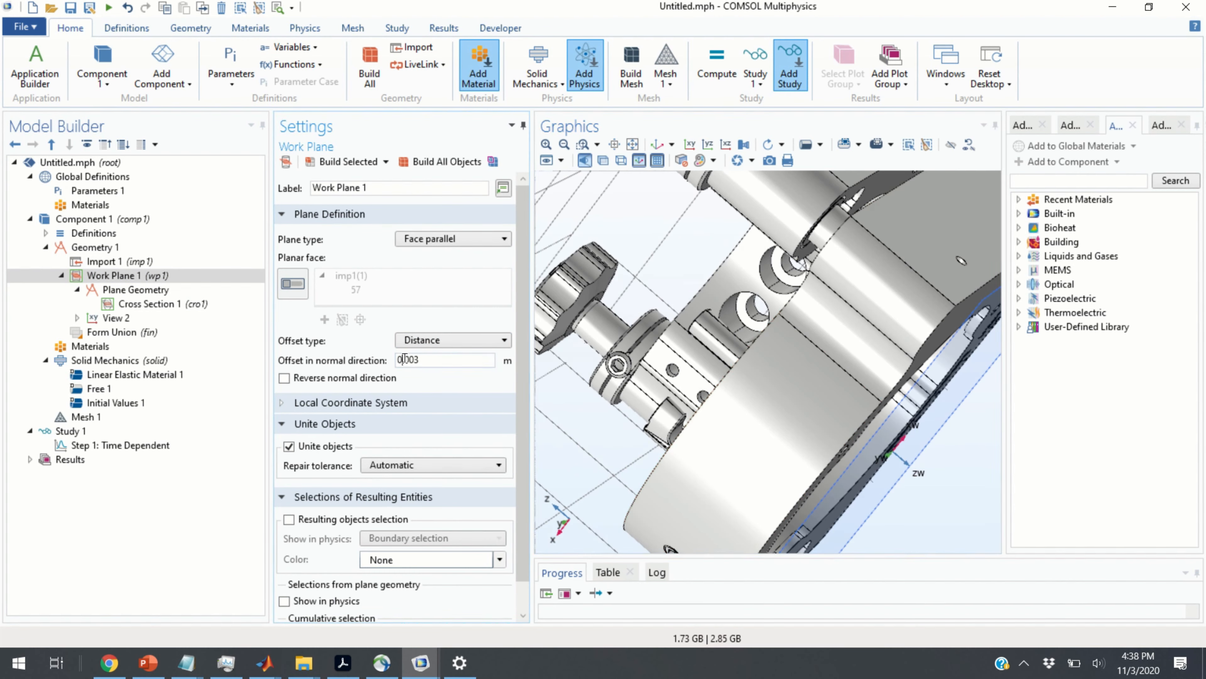
{"action": "key", "text": "Home"}
{"action": "type", "text": "-"}
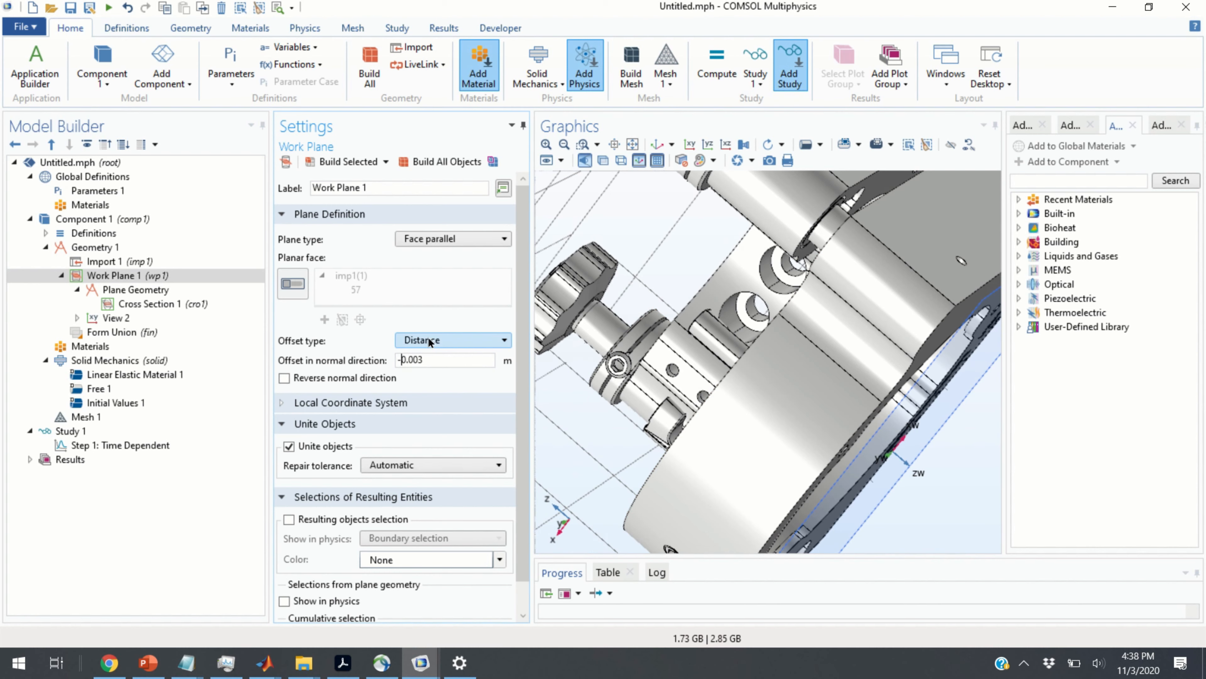
{"action": "left_click", "coordinate": [341, 163]}
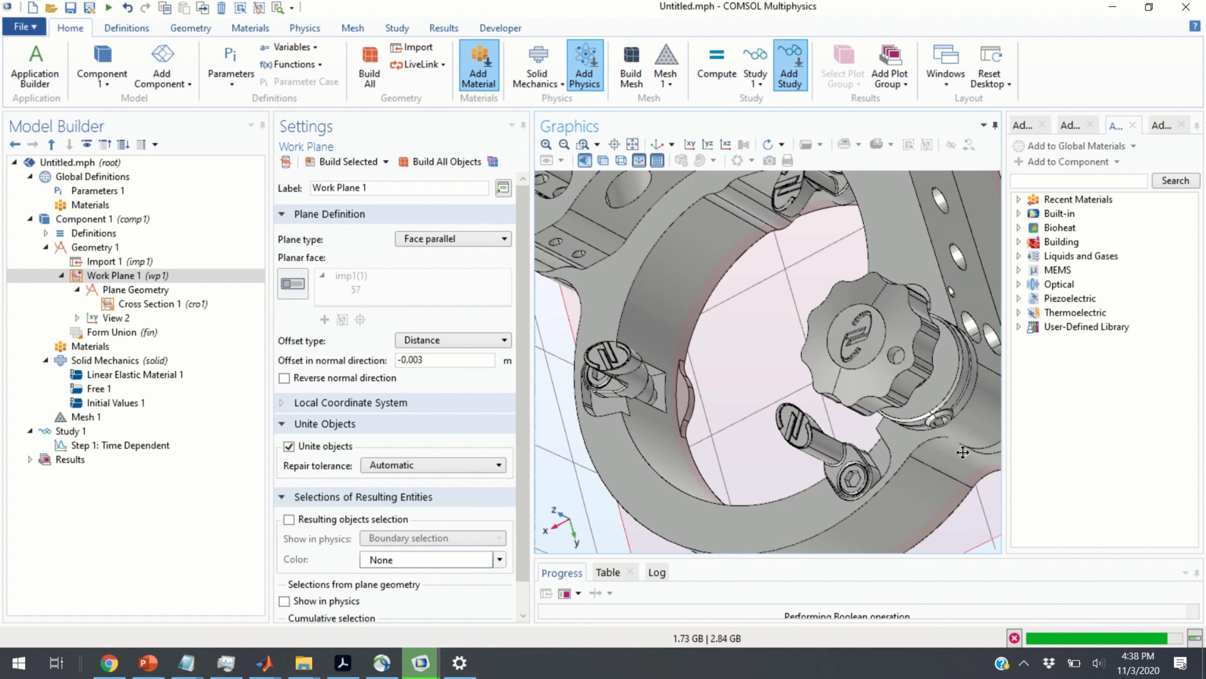
- Check where Work Plane 1 cuts the ring relative to the support ledges and examine its new cross section
{"action": "left_click_drag", "start_coordinate": [994, 481], "coordinate": [924, 484]}
{"action": "scroll", "coordinate": [824, 265], "scroll_direction": "up", "scroll_amount": 5}
{"action": "left_click_drag", "start_coordinate": [824, 260], "coordinate": [924, 178]}
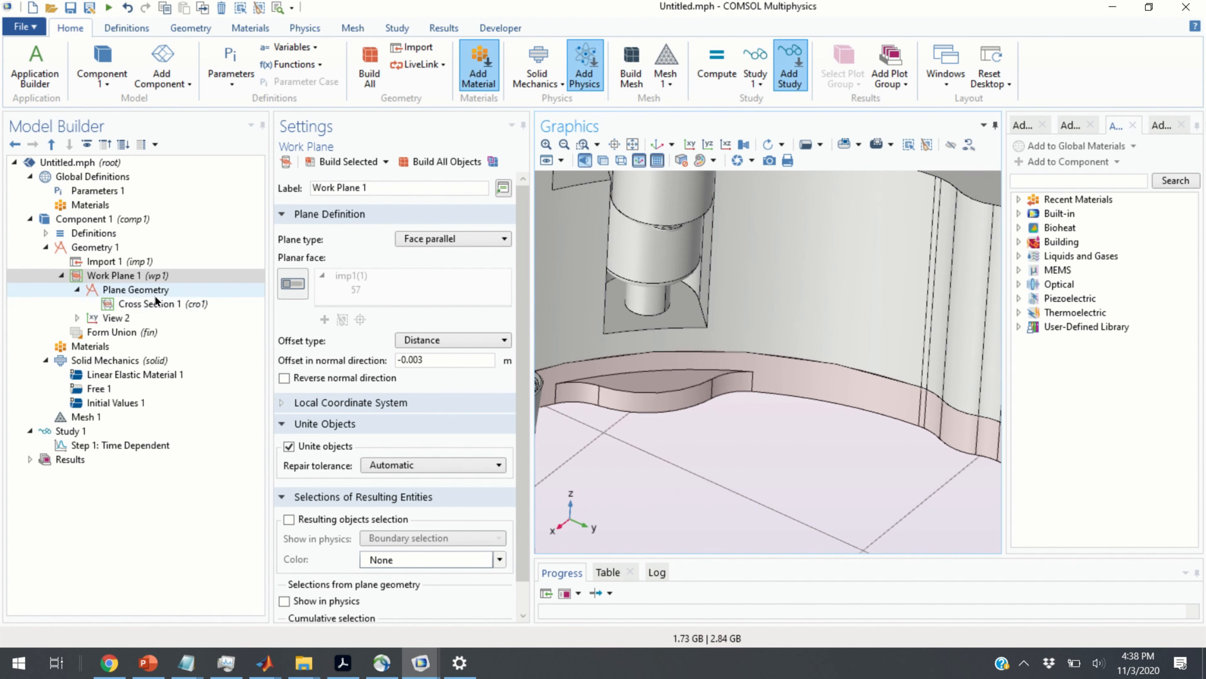
{"action": "left_click", "coordinate": [152, 303]}
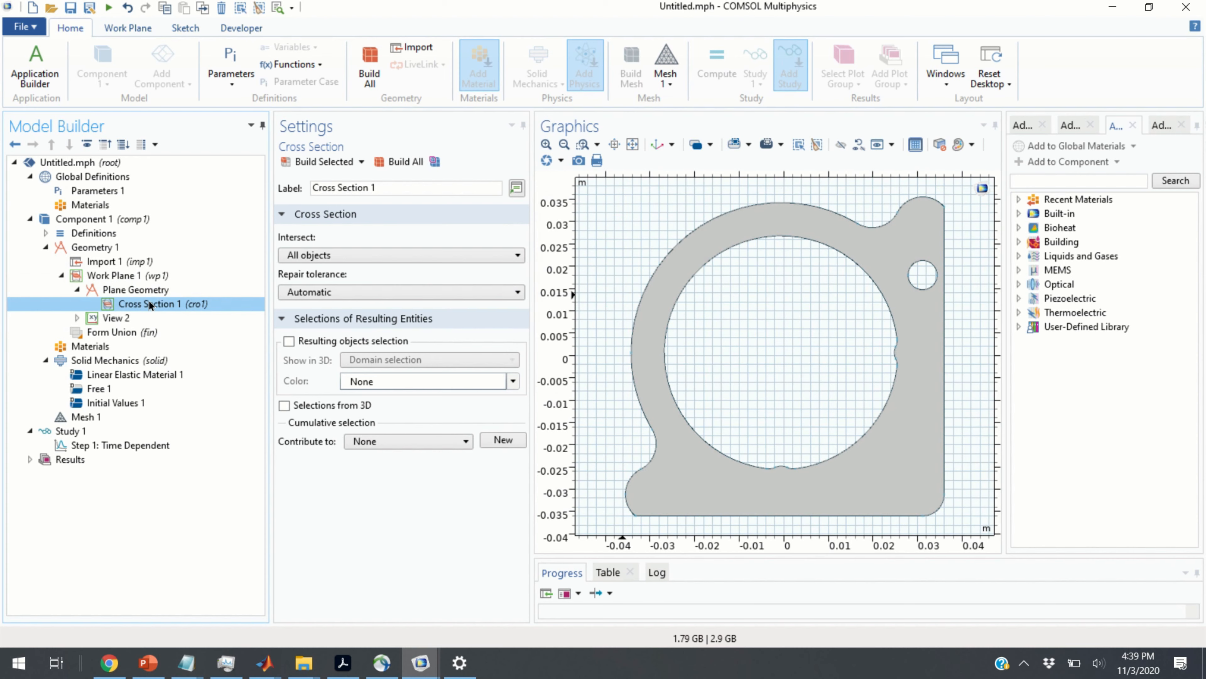
- Export Work Plane 1's plane geometry as a COMSOL Multiphysics binary file named video2_layer in the support_mirror folder
{"action": "left_click", "coordinate": [145, 291]}
{"action": "right_click", "coordinate": [144, 291]}
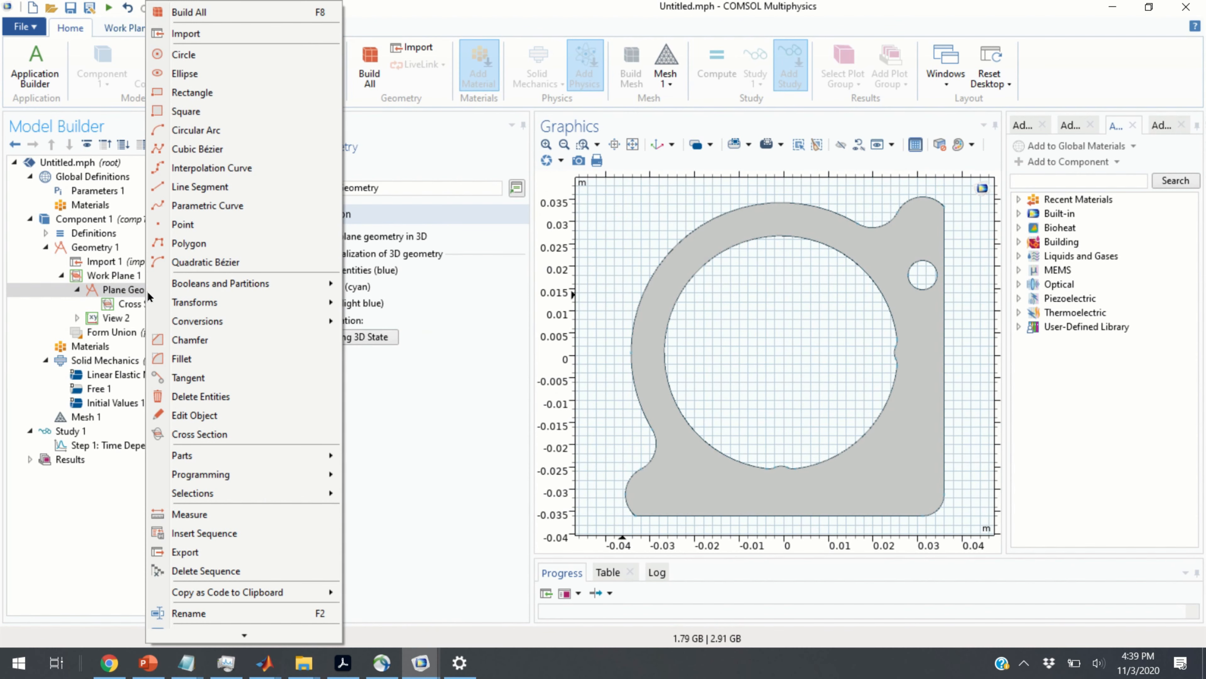
{"action": "left_click", "coordinate": [216, 553]}
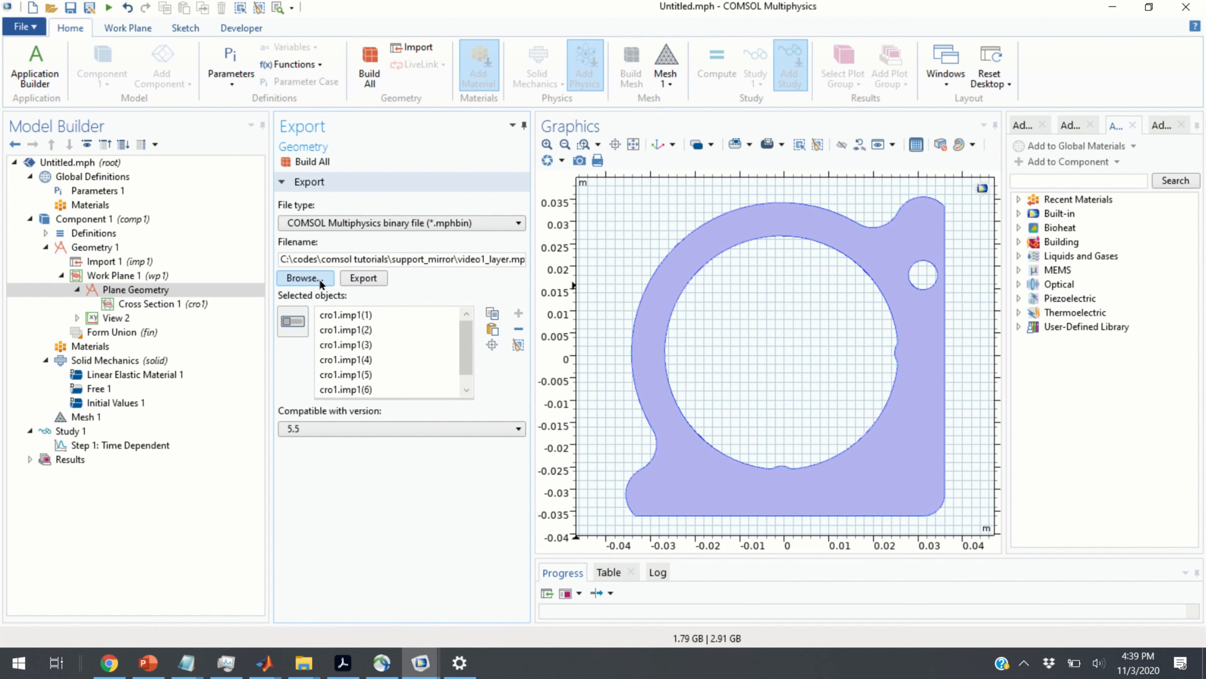
{"action": "left_click", "coordinate": [307, 279]}
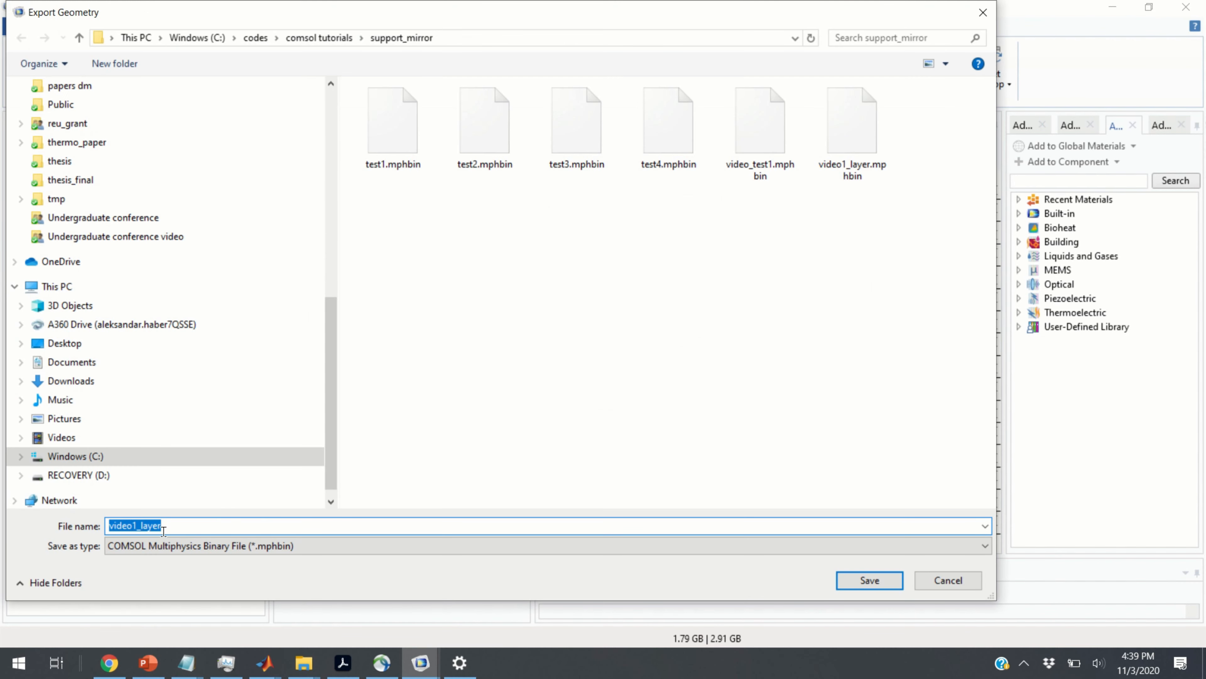
{"action": "left_click", "coordinate": [135, 526]}
{"action": "key", "text": "BackSpace"}
{"action": "type", "text": "2"}
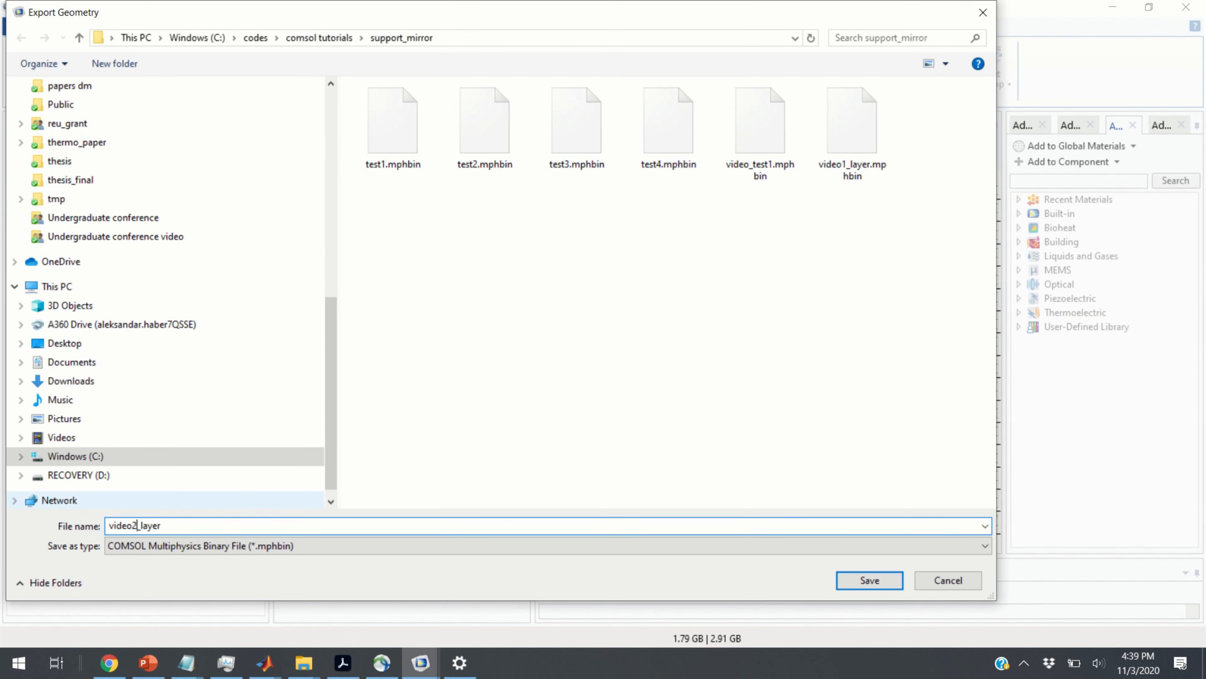
{"action": "left_click", "coordinate": [870, 580]}
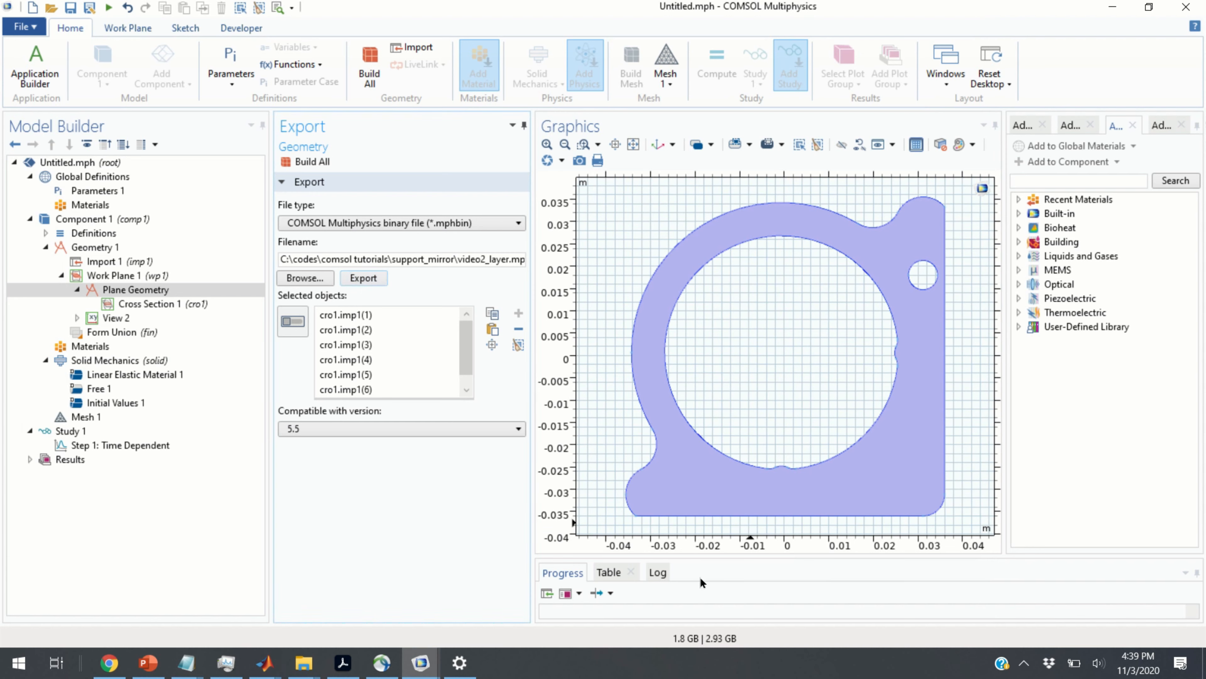
- Switch to the COMSOL window with the rebuilt model and examine the extruded first layer from several sides
{"action": "mouse_move", "coordinate": [420, 663]}
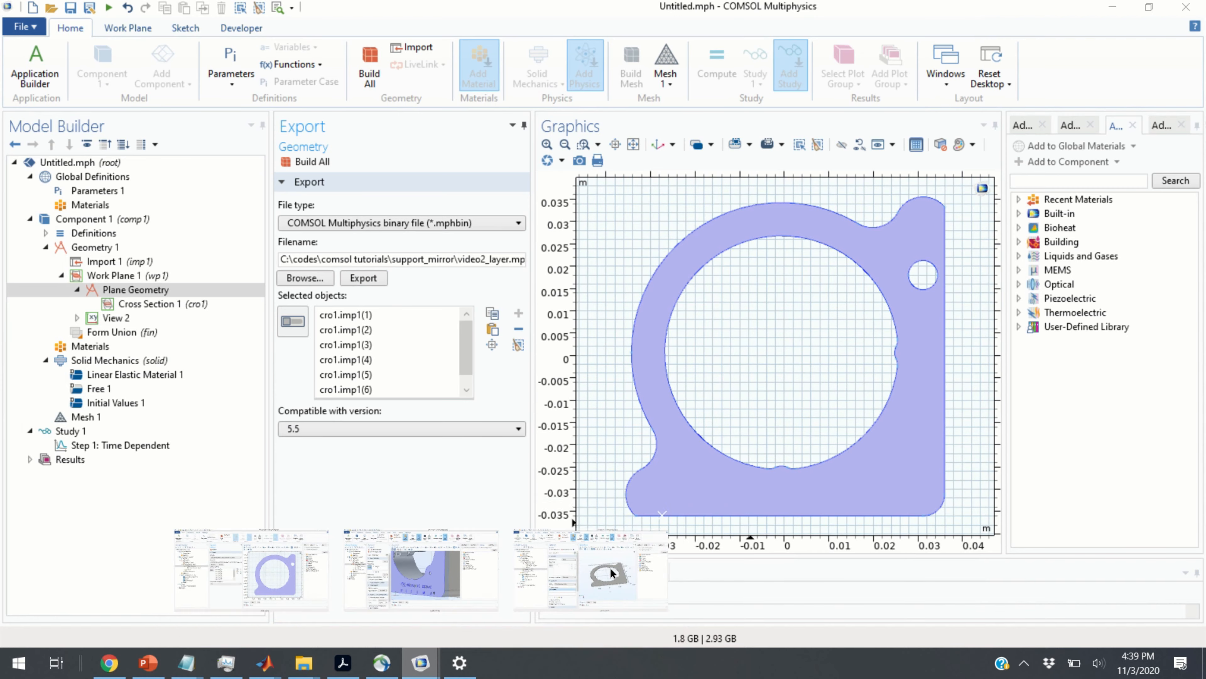
{"action": "left_click", "coordinate": [610, 567]}
{"action": "left_click_drag", "start_coordinate": [592, 362], "coordinate": [788, 416]}
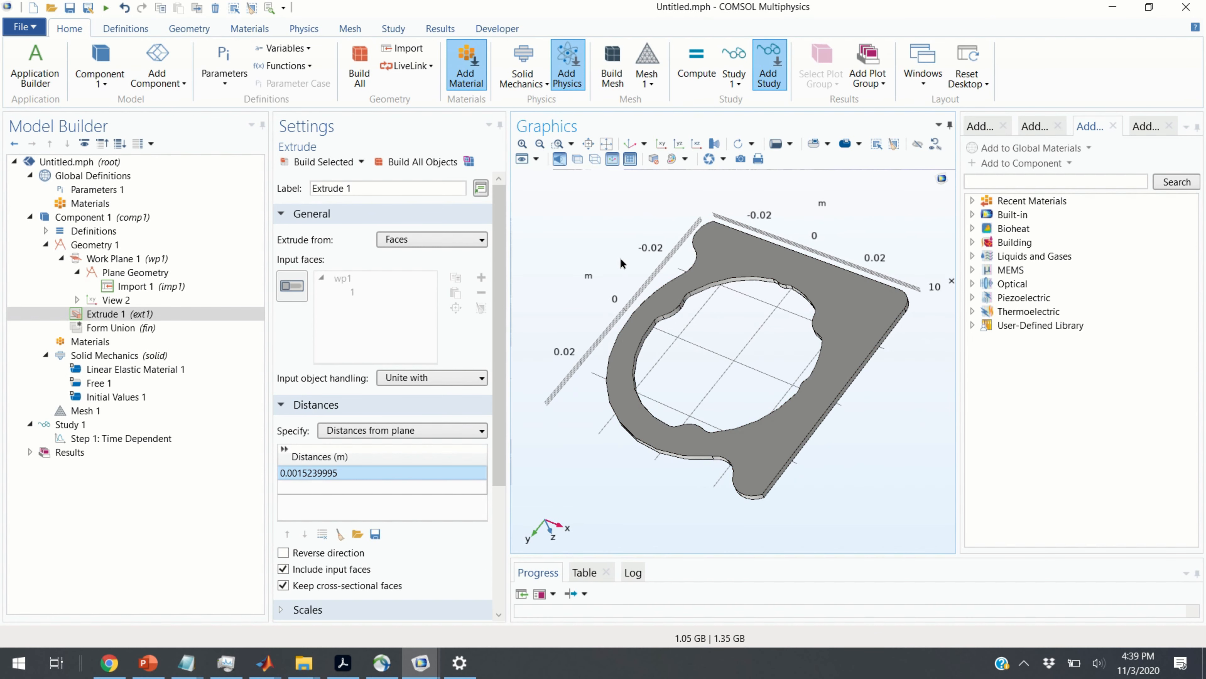
{"action": "left_click_drag", "start_coordinate": [595, 268], "coordinate": [609, 229]}
{"action": "left_click_drag", "start_coordinate": [778, 424], "coordinate": [717, 477]}
{"action": "left_click_drag", "start_coordinate": [781, 498], "coordinate": [783, 503]}
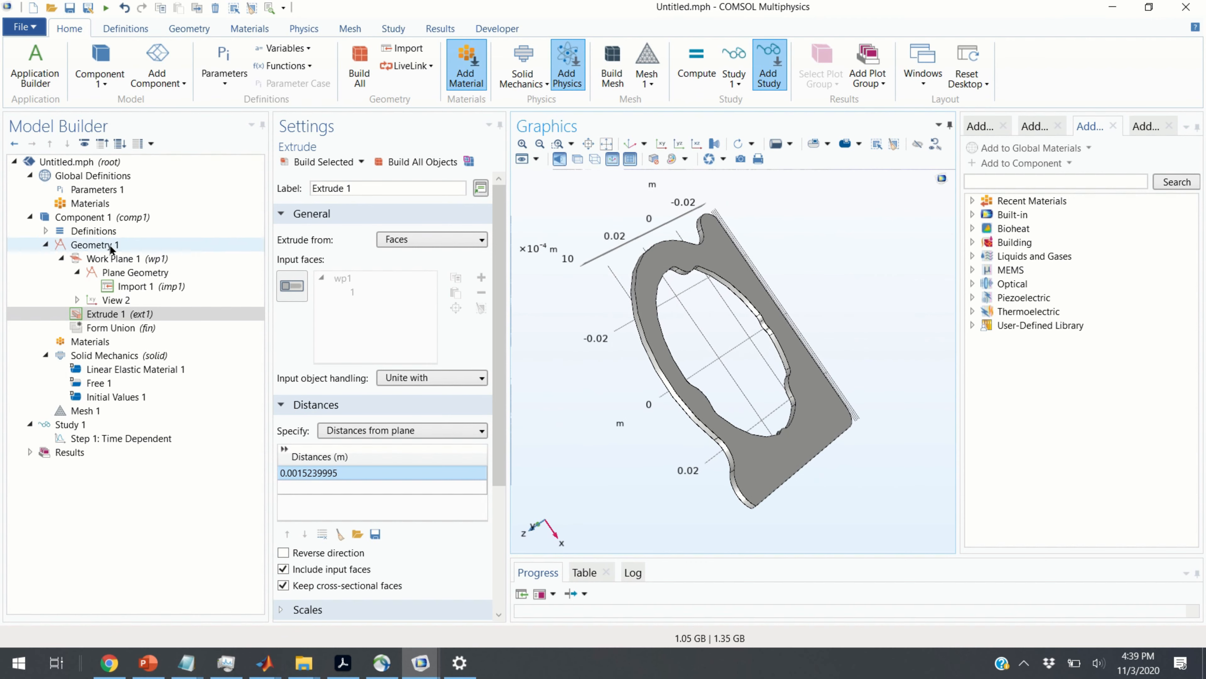
- Add a second work plane of type Face parallel on flat face 3 of the extruded layer
{"action": "left_click", "coordinate": [95, 244]}
{"action": "right_click", "coordinate": [110, 245]}
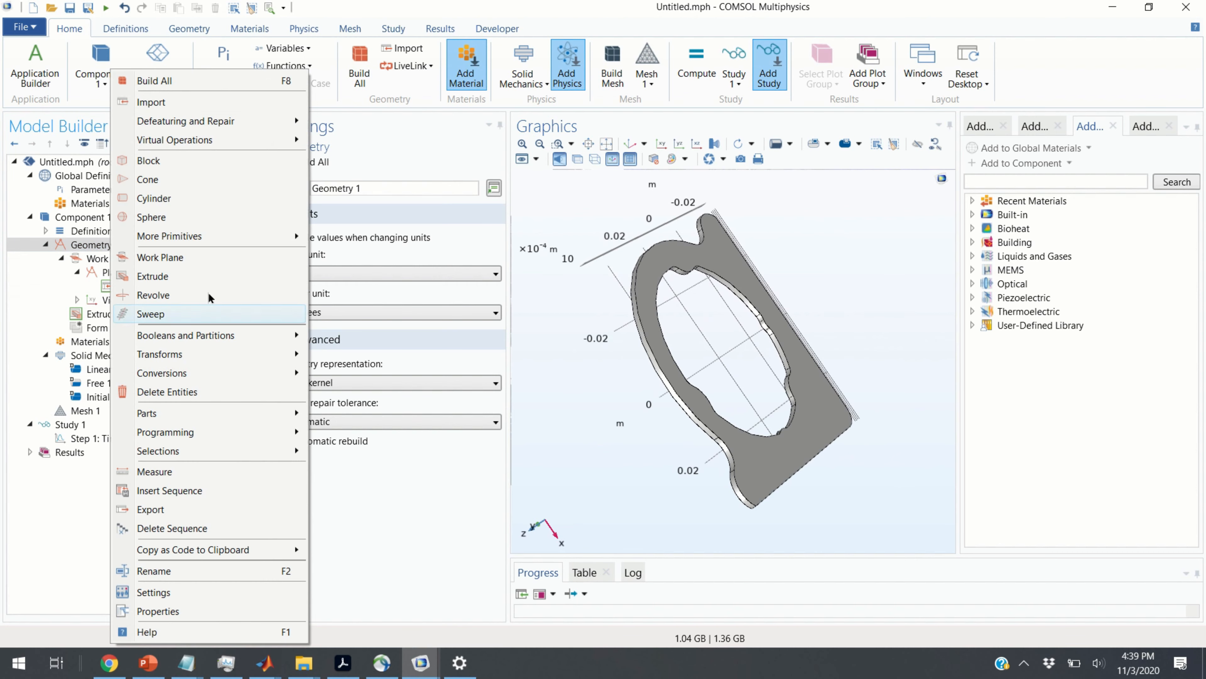
{"action": "left_click", "coordinate": [193, 259]}
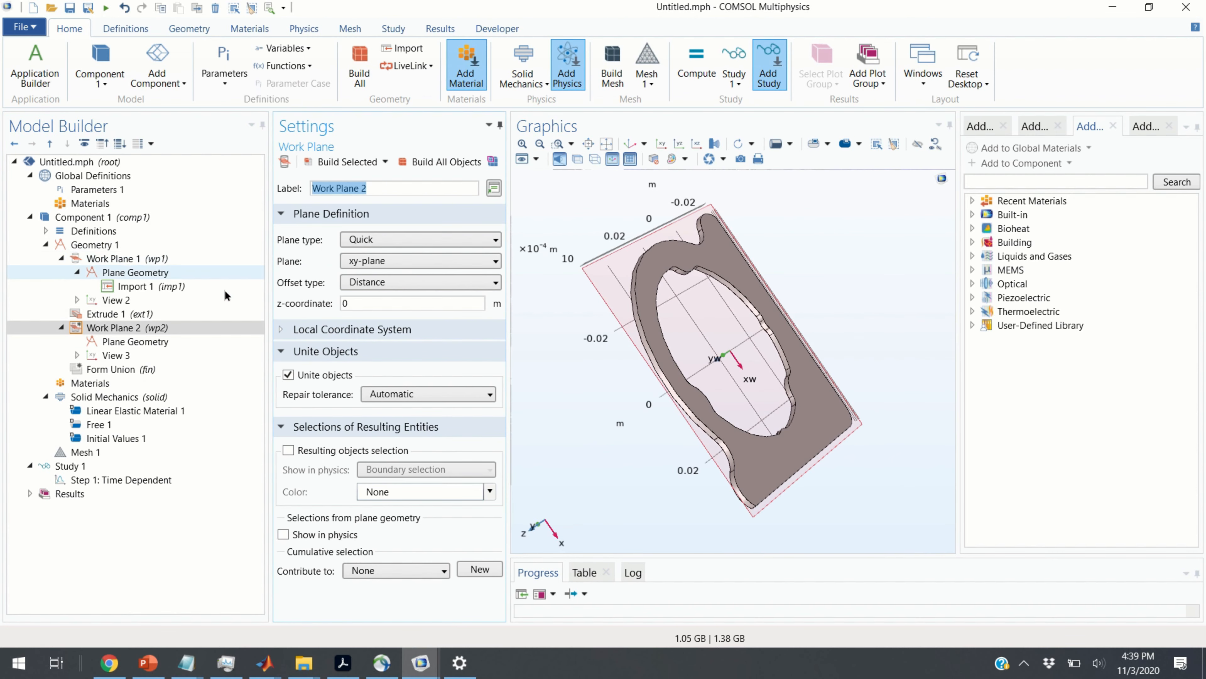
{"action": "mouse_move", "coordinate": [569, 414]}
{"action": "left_mouse_down"}
{"action": "mouse_move", "coordinate": [561, 373]}
{"action": "mouse_move", "coordinate": [565, 407]}
{"action": "left_mouse_up"}
{"action": "left_click", "coordinate": [398, 239]}
{"action": "left_click", "coordinate": [398, 277]}
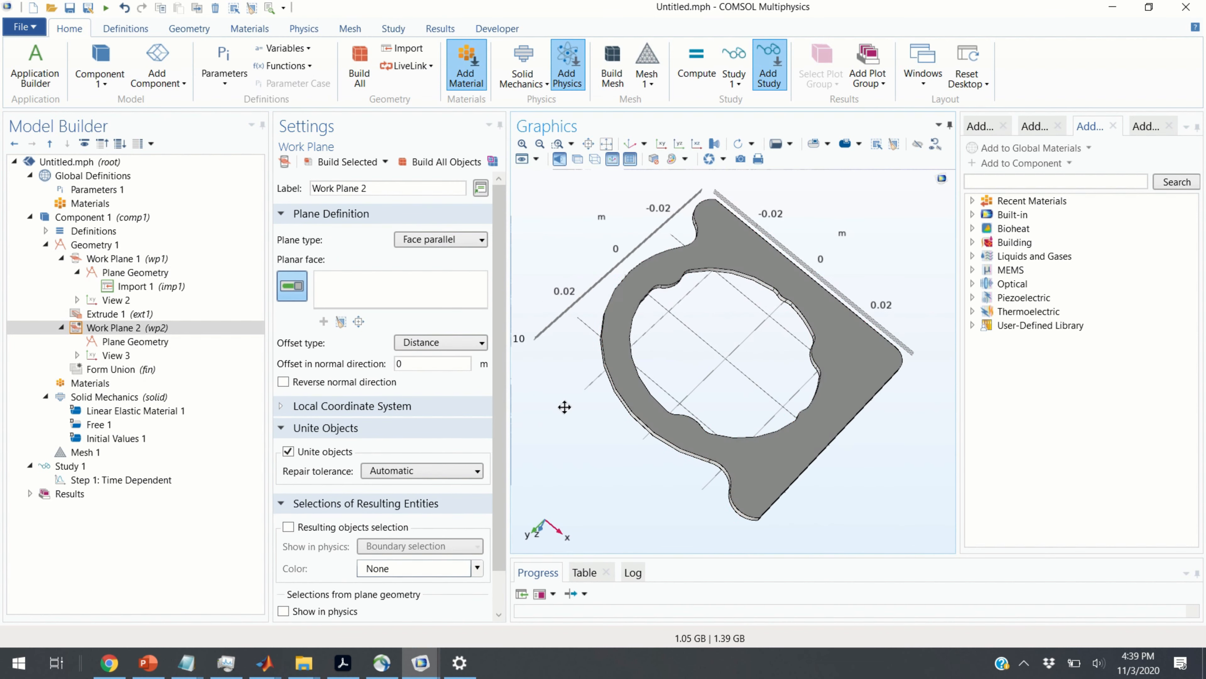
{"action": "left_click", "coordinate": [625, 337]}
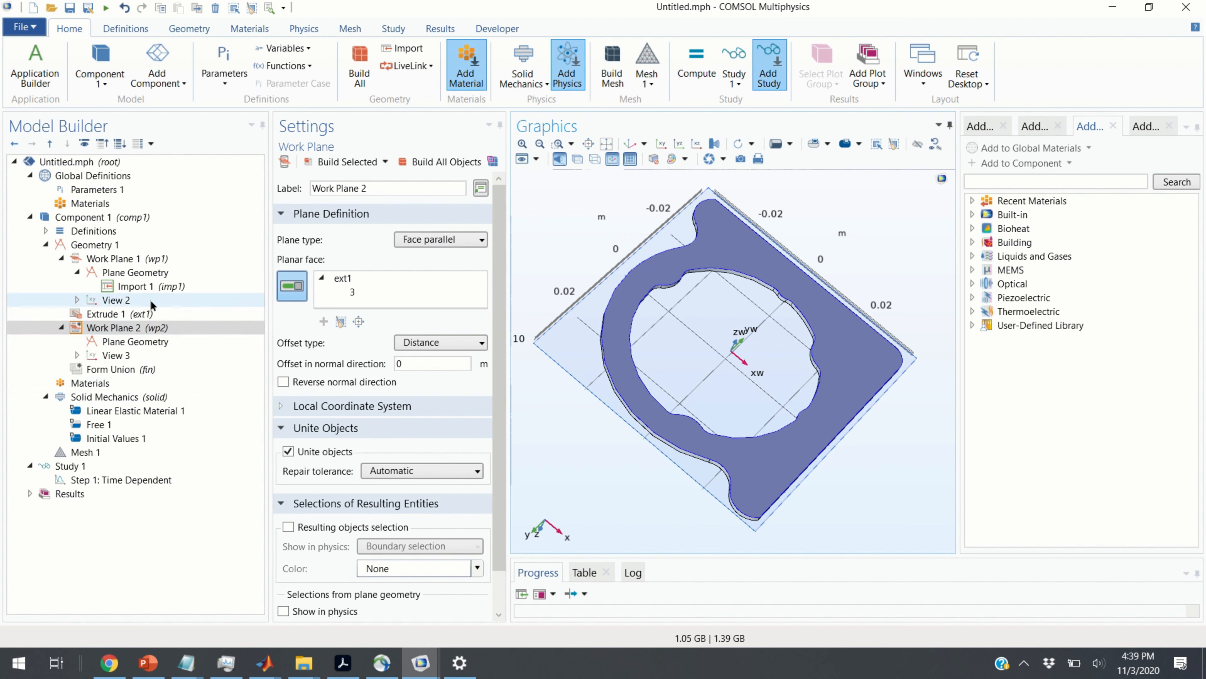
- Compare Work Plane 2's plane geometry outline with its placement and axes on the extruded layer
{"action": "left_click", "coordinate": [150, 343]}
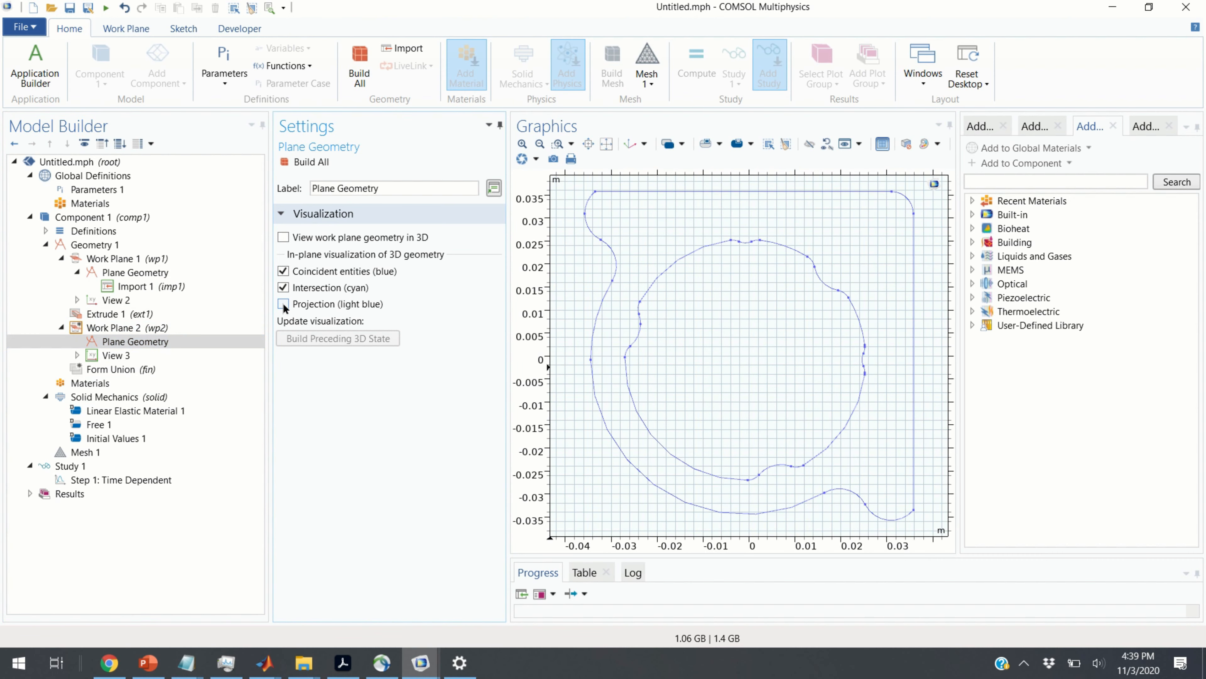
{"action": "left_click", "coordinate": [148, 328]}
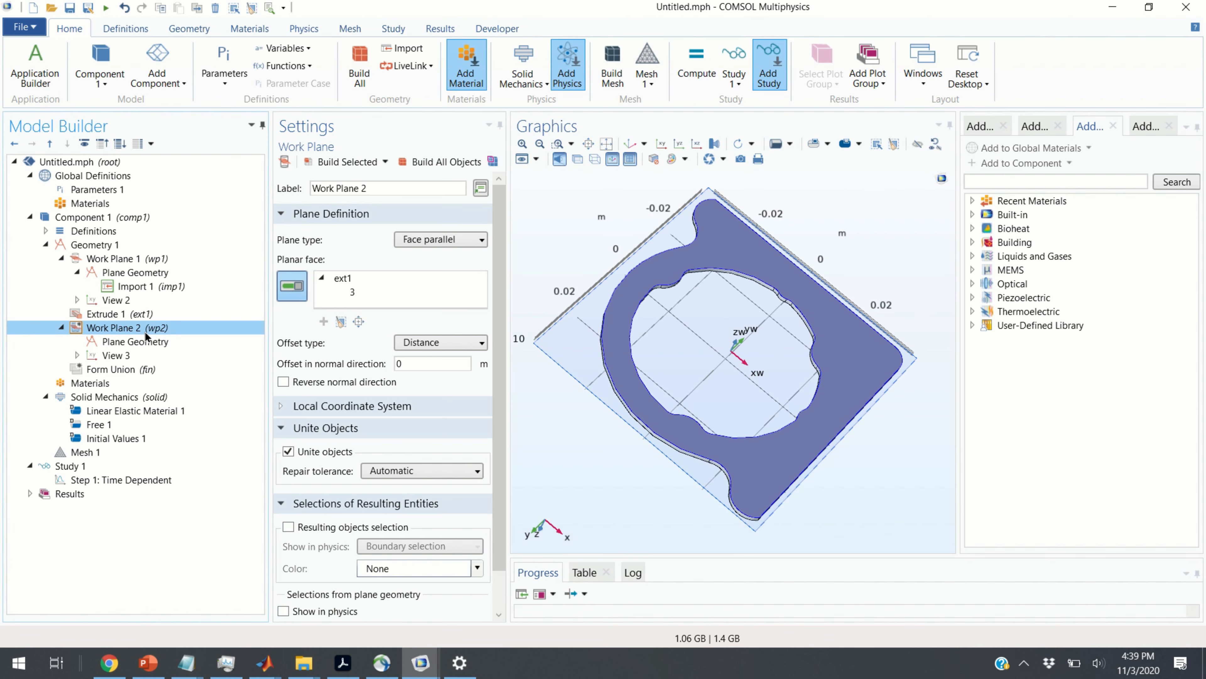
{"action": "left_click", "coordinate": [138, 342]}
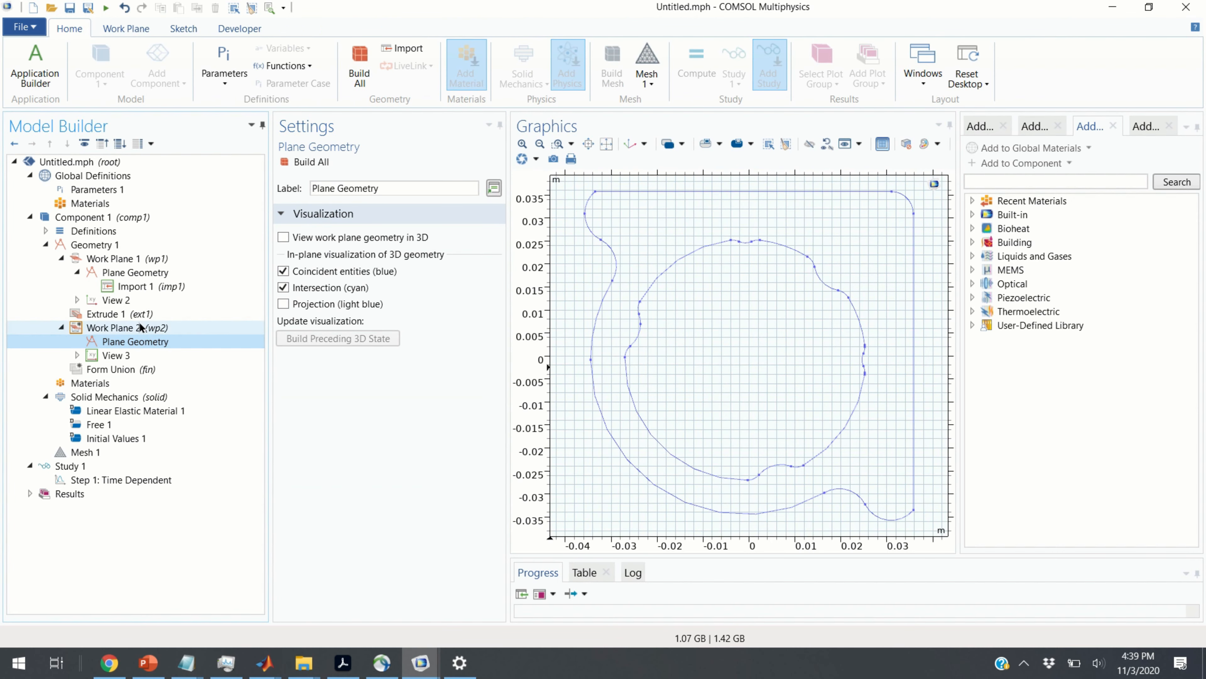
{"action": "left_click", "coordinate": [112, 327]}
{"action": "left_click_drag", "start_coordinate": [629, 363], "coordinate": [712, 385]}
{"action": "scroll", "coordinate": [654, 276], "scroll_direction": "up", "scroll_amount": 4}
{"action": "left_click_drag", "start_coordinate": [654, 275], "coordinate": [636, 295]}
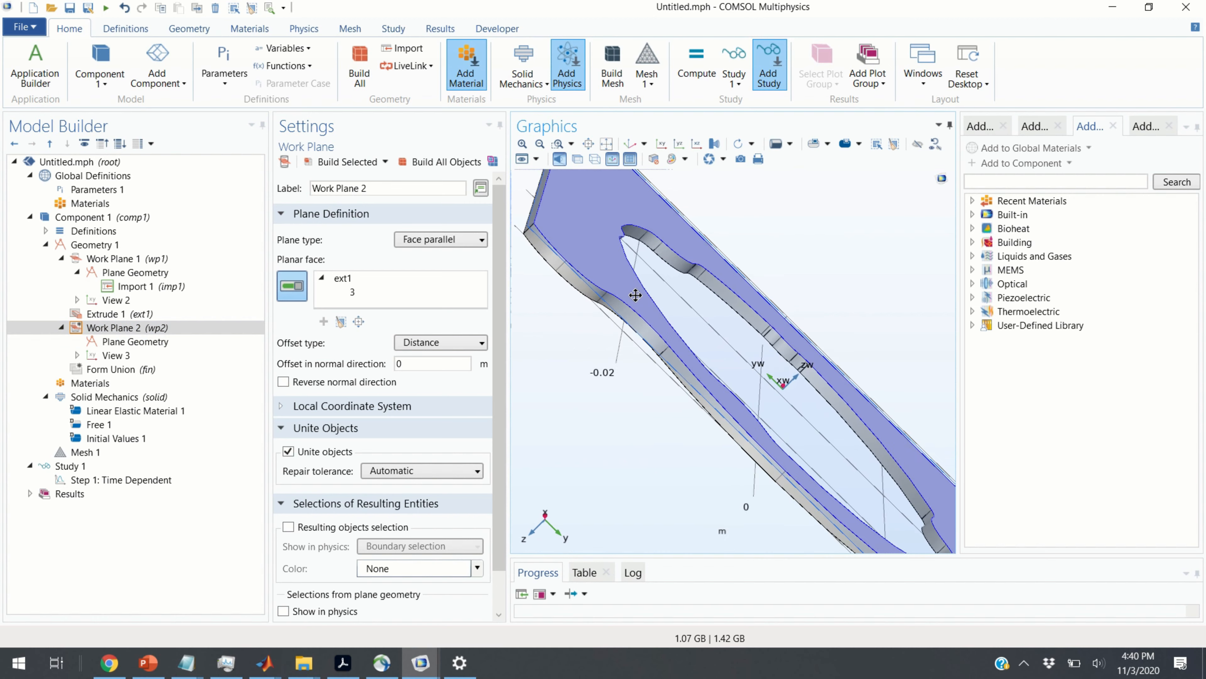
{"action": "left_click", "coordinate": [147, 342]}
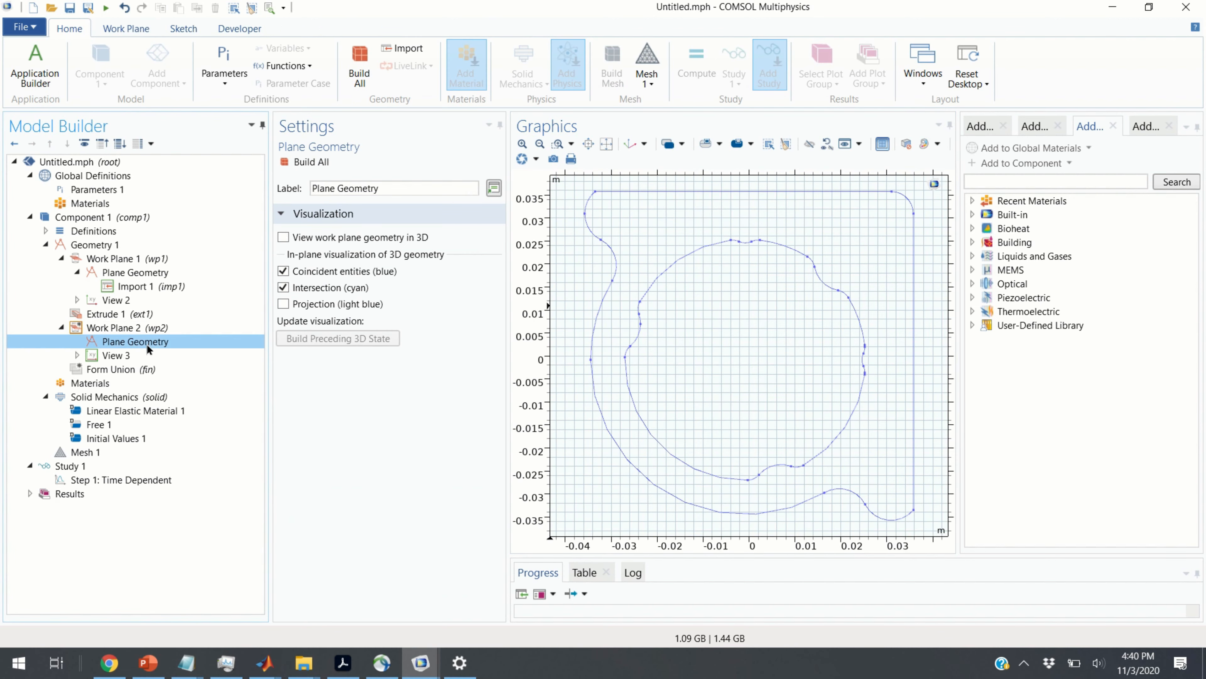
{"action": "left_click", "coordinate": [145, 326]}
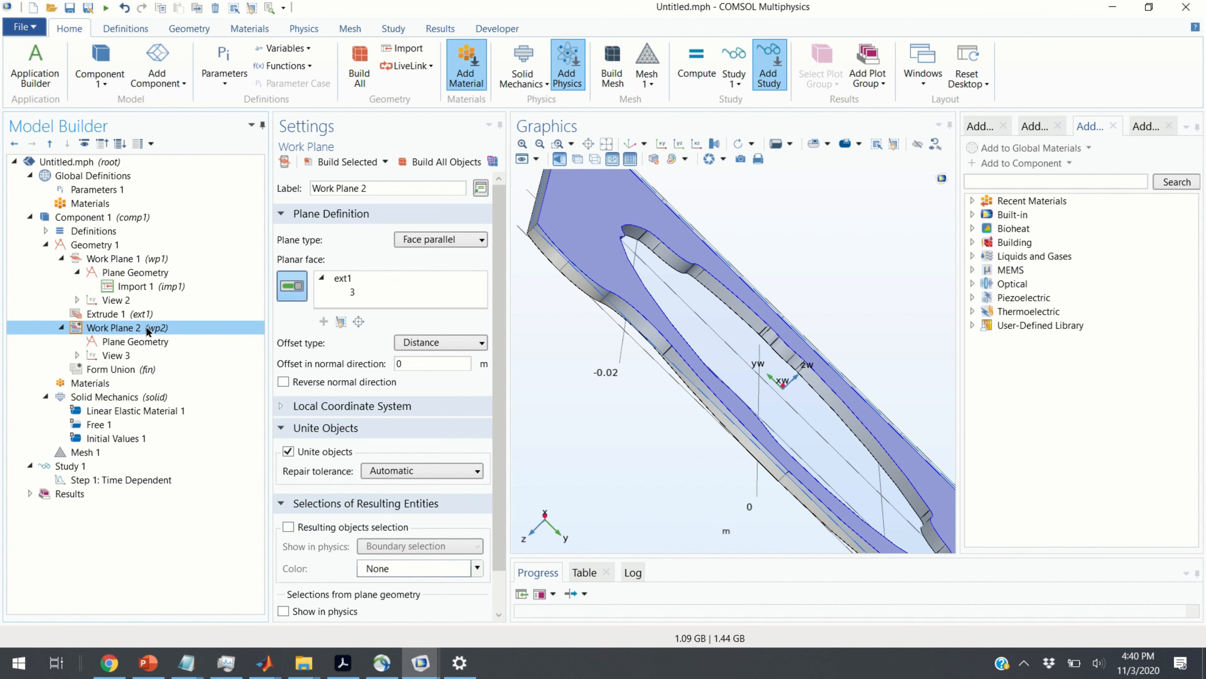
- Import the cross-section file video2_layer.mphbin from the support_mirror folder into Work Plane 2's plane geometry
{"action": "left_click", "coordinate": [153, 341]}
{"action": "right_click", "coordinate": [154, 343]}
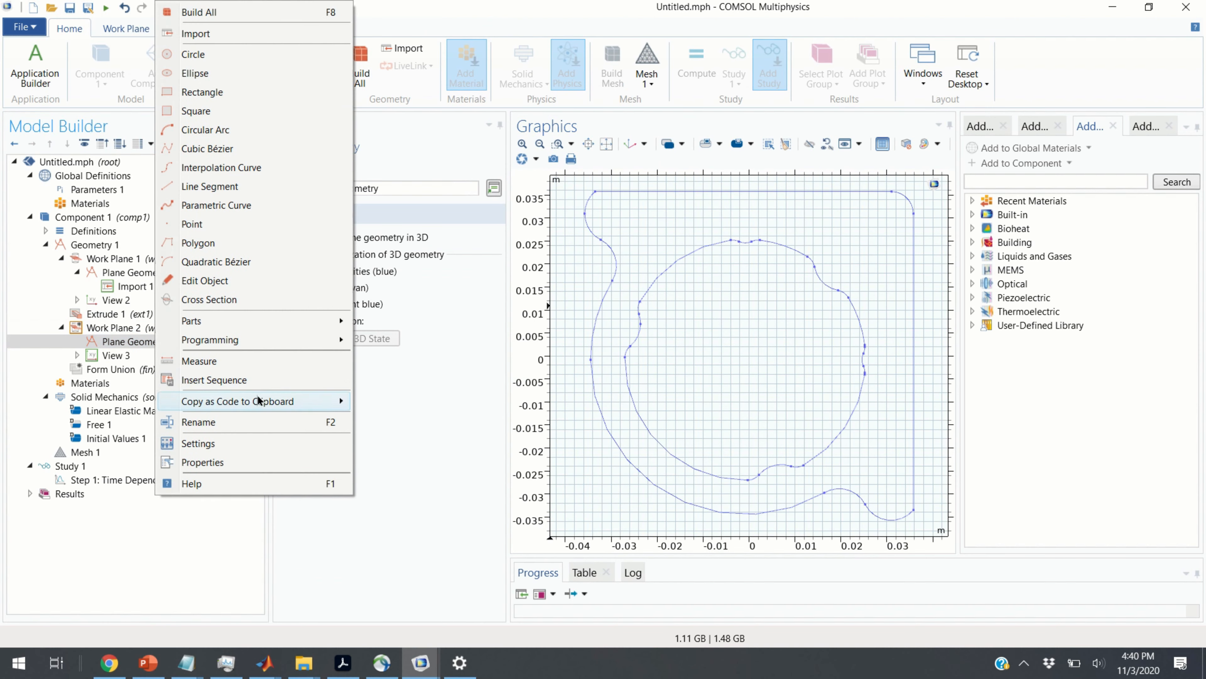
{"action": "left_click", "coordinate": [244, 35]}
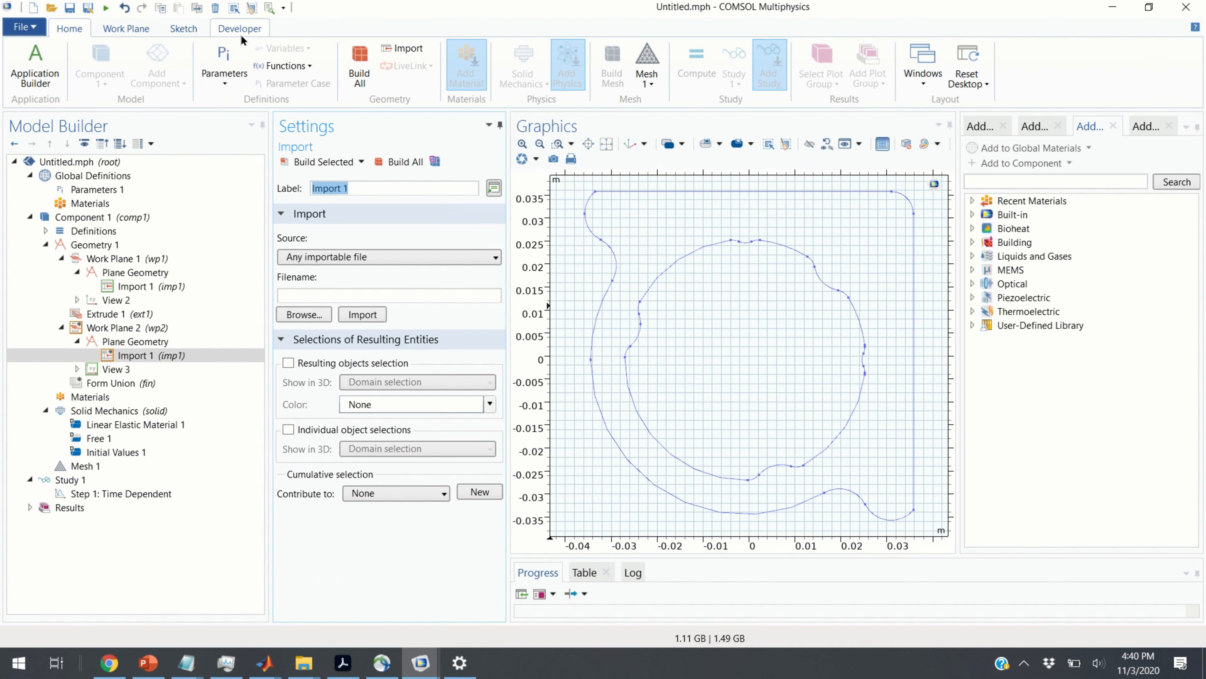
{"action": "left_click", "coordinate": [304, 314]}
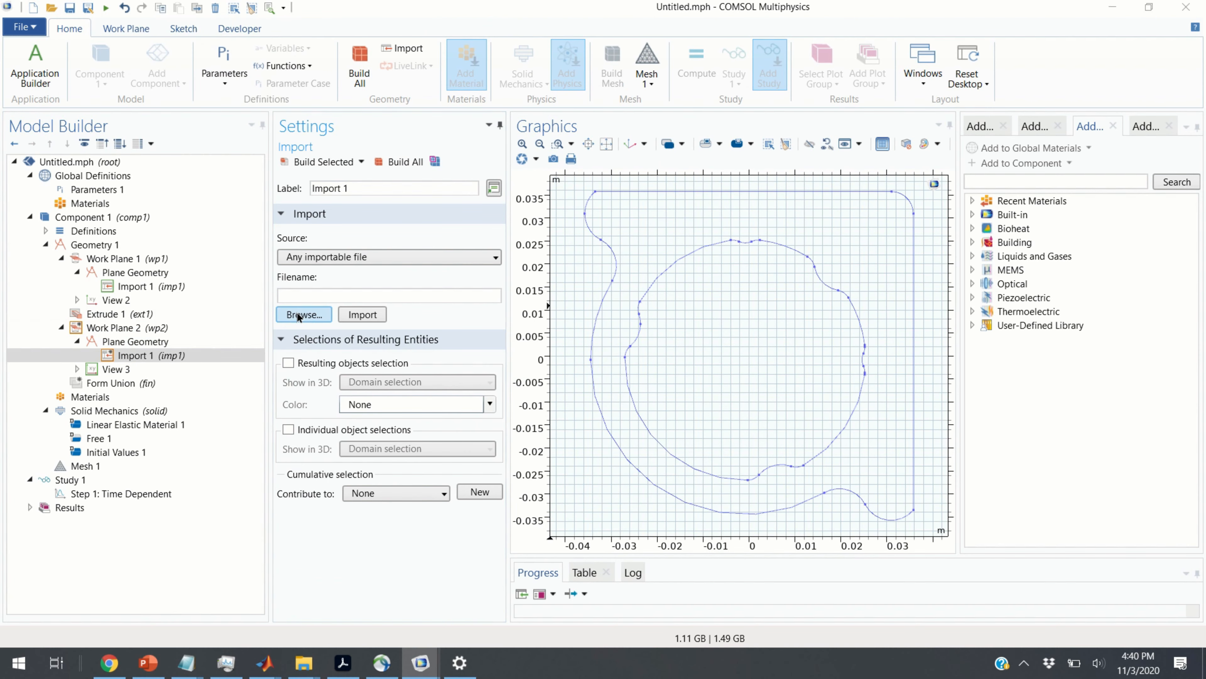
{"action": "left_click", "coordinate": [444, 254]}
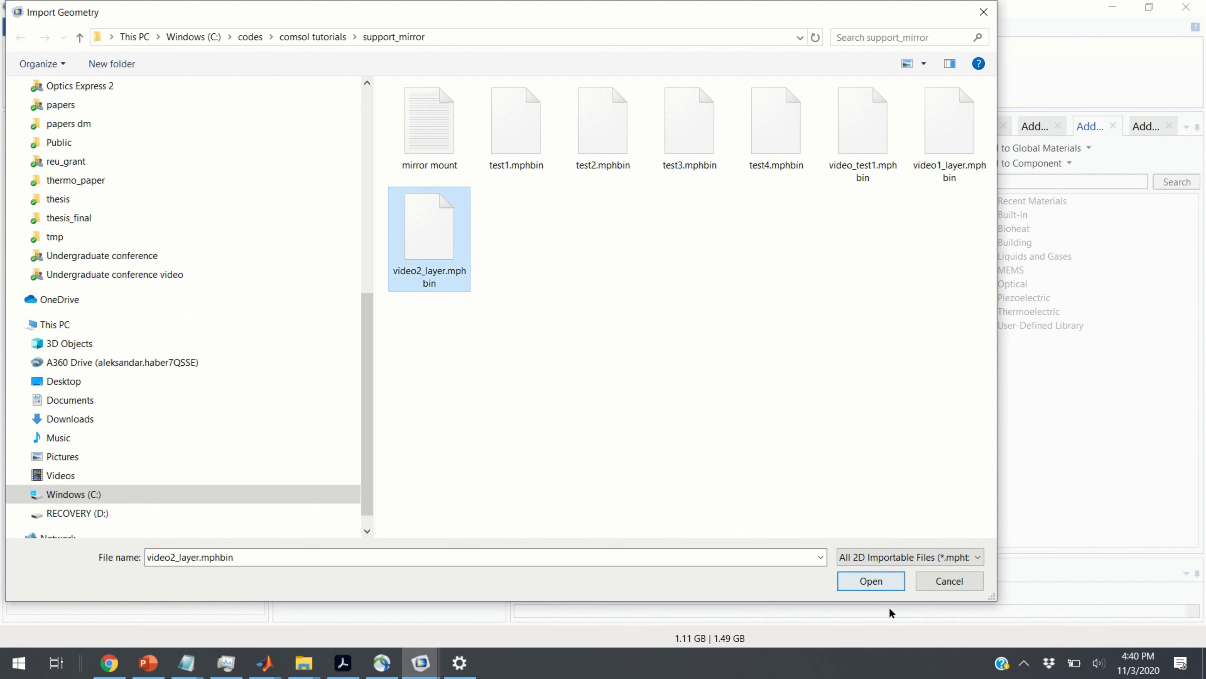
{"action": "left_click", "coordinate": [871, 581]}
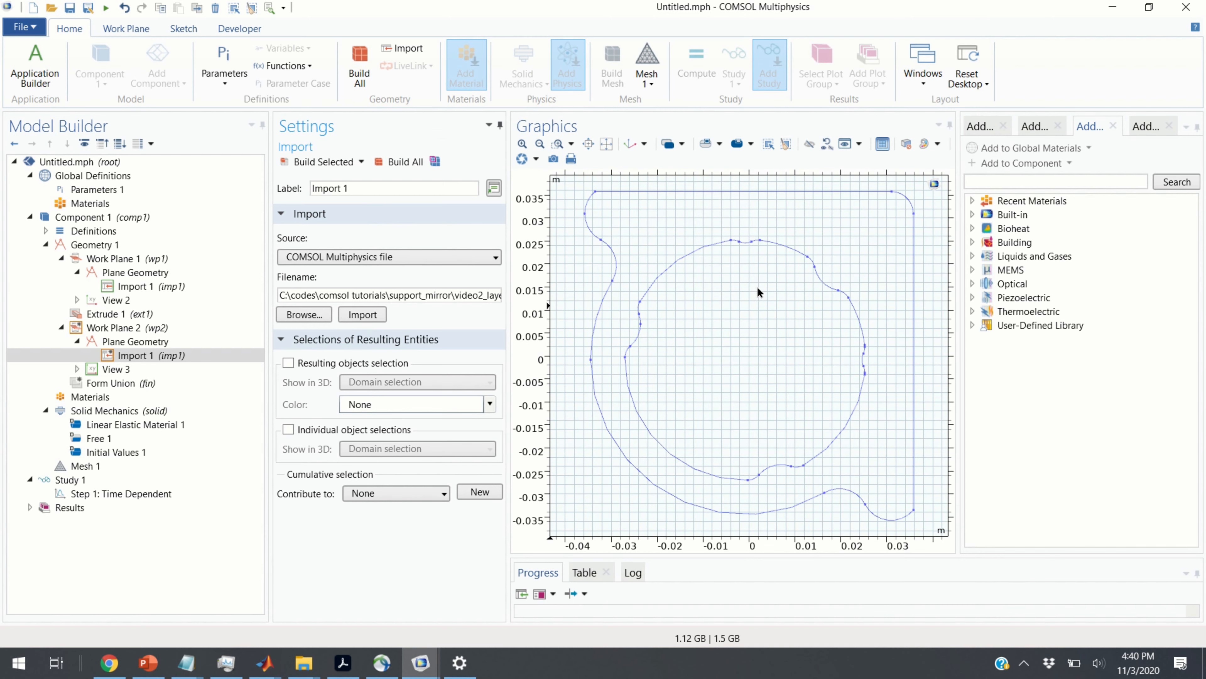
{"action": "left_click", "coordinate": [361, 314]}
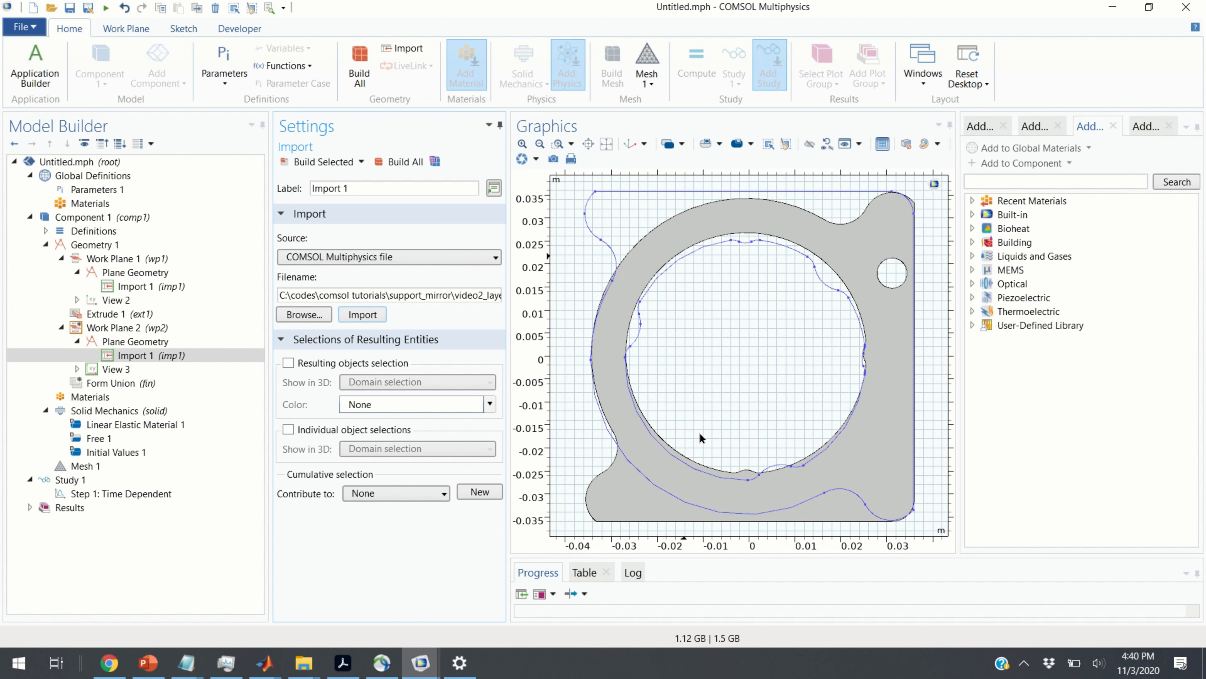
{"action": "left_click", "coordinate": [203, 355]}
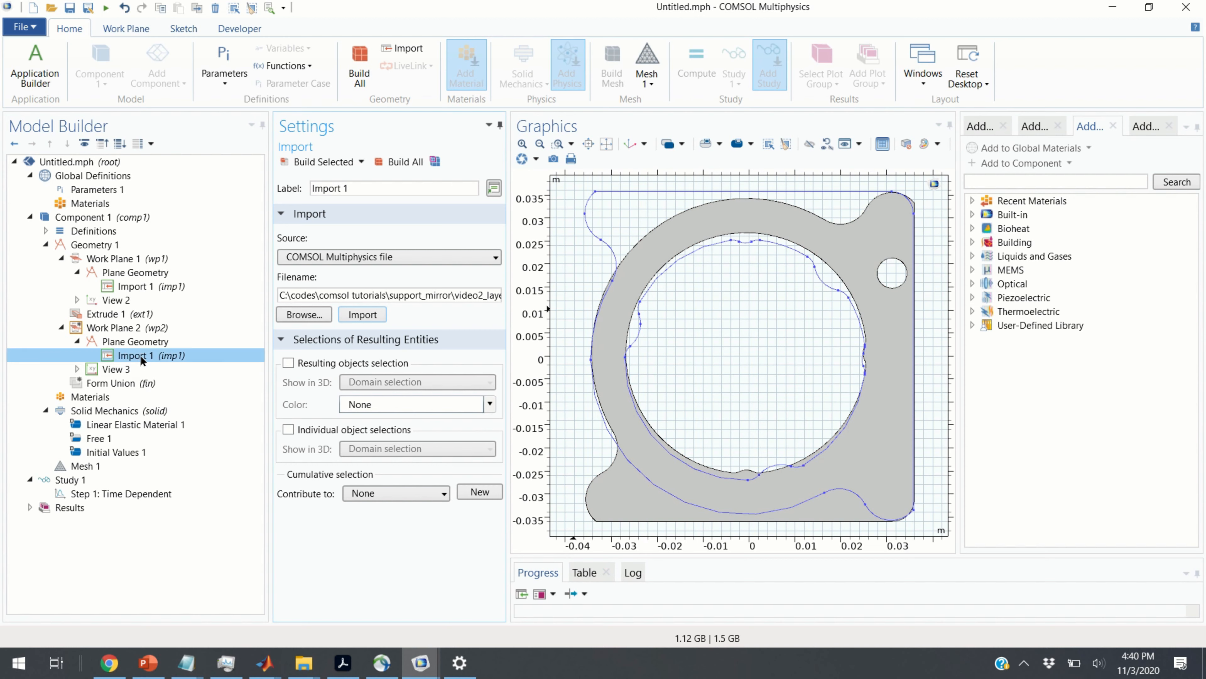
- Add a Move transform to Work Plane 2's plane geometry with the imported section imp1(1) as its input object
{"action": "left_click", "coordinate": [139, 344]}
{"action": "right_click", "coordinate": [139, 344]}
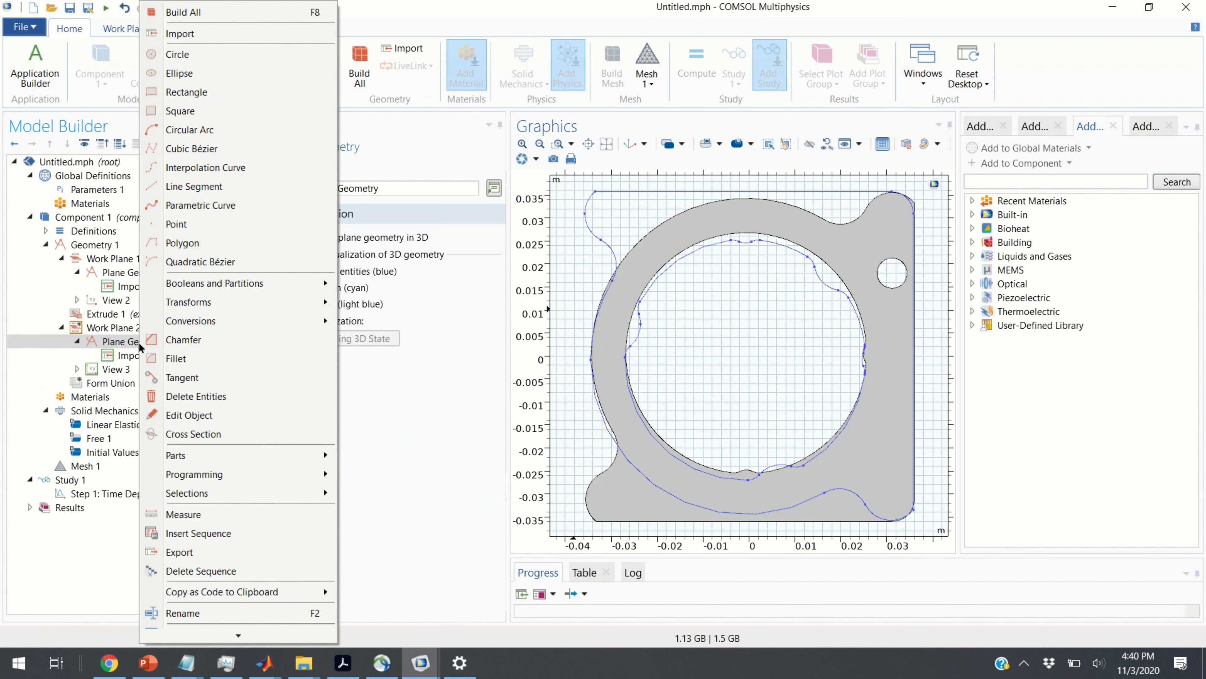
{"action": "mouse_move", "coordinate": [223, 307]}
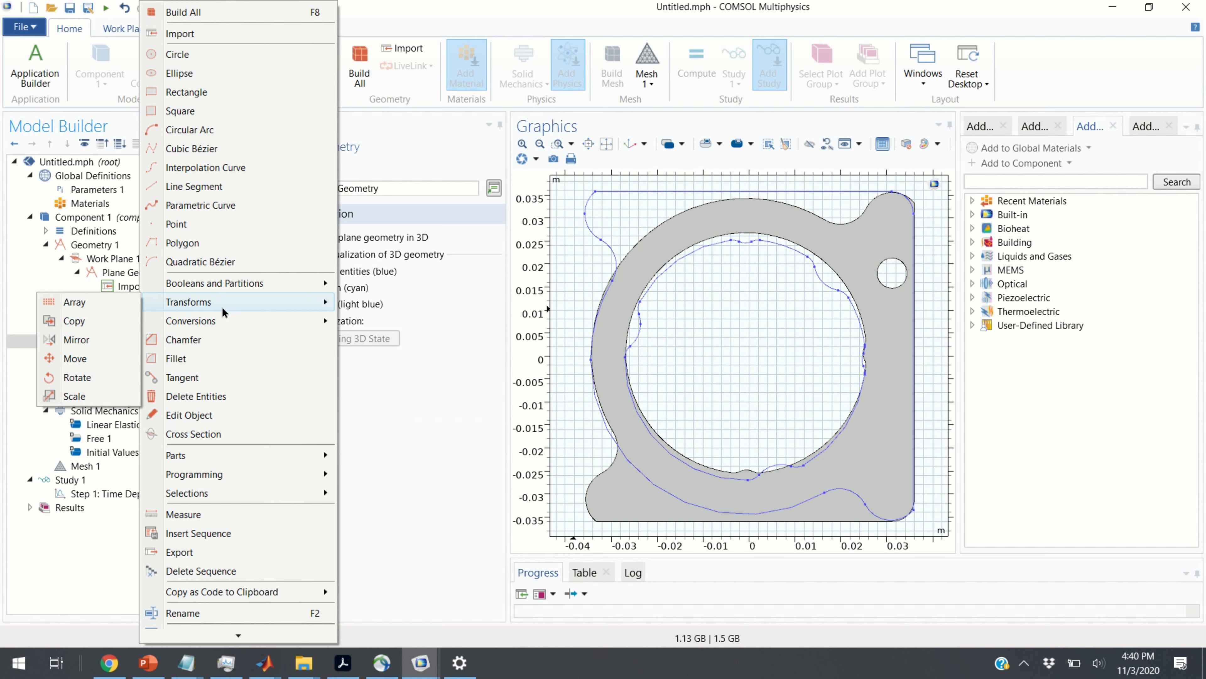
{"action": "left_click", "coordinate": [97, 357]}
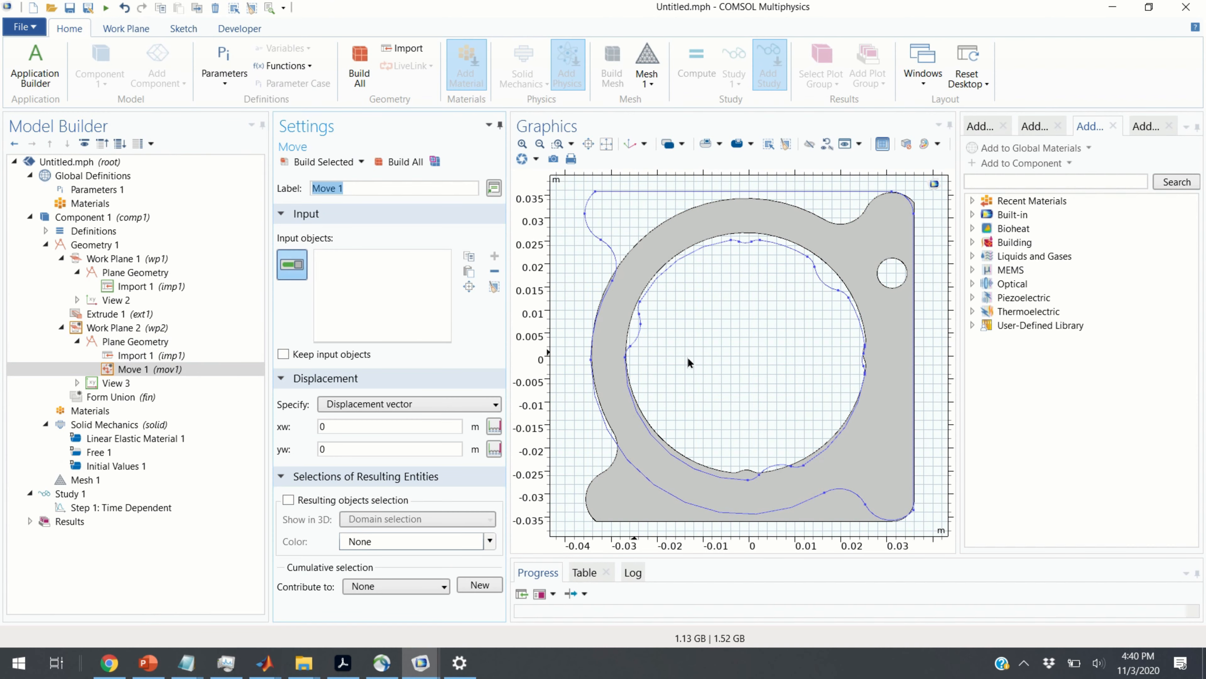
{"action": "scroll", "coordinate": [686, 358], "scroll_direction": "up", "scroll_amount": 3}
{"action": "left_click", "coordinate": [603, 234]}
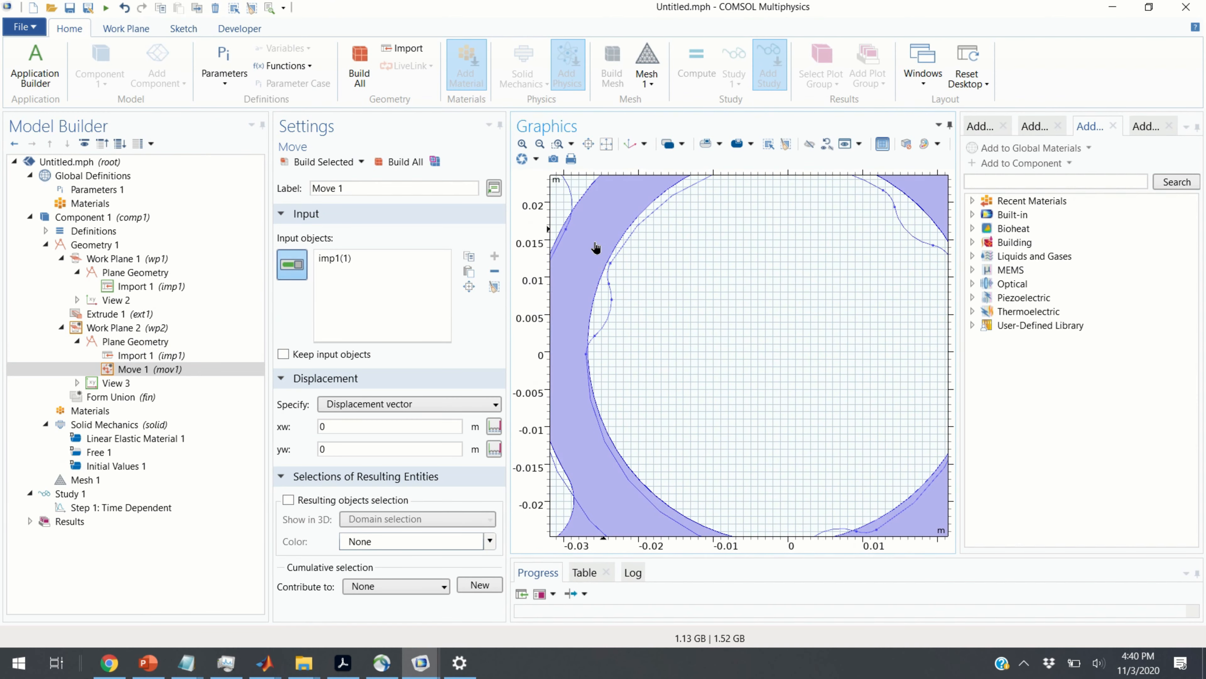
{"action": "scroll", "coordinate": [816, 414], "scroll_direction": "down", "scroll_amount": 2}
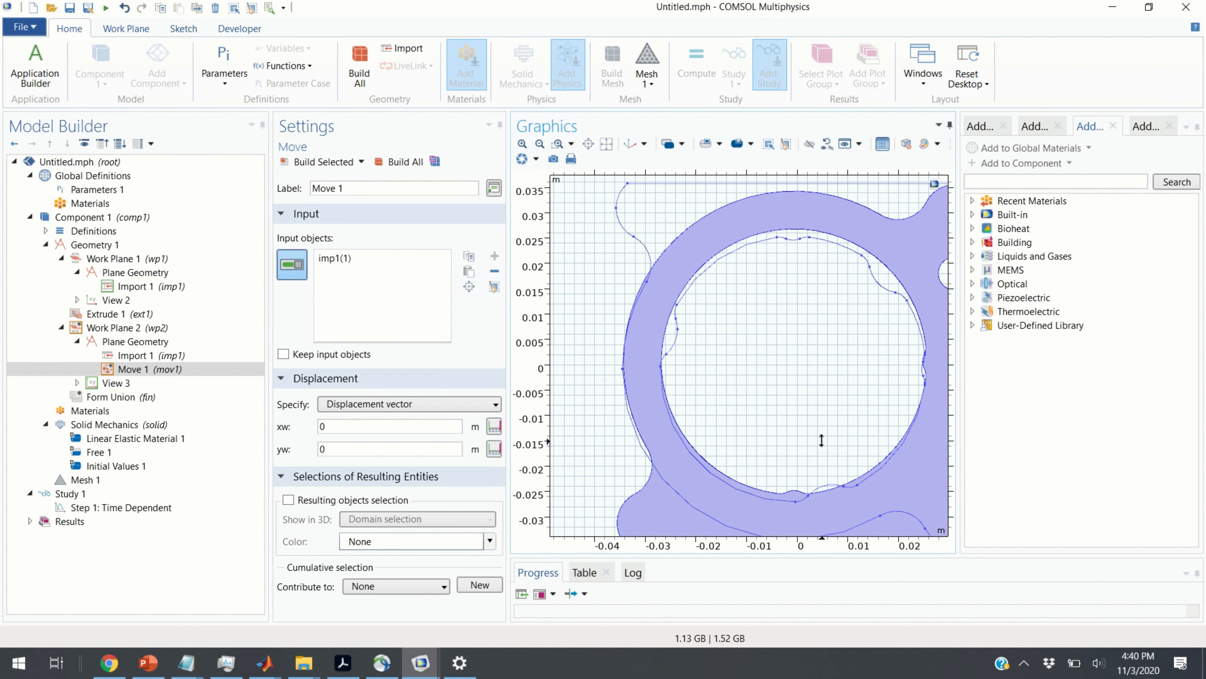
{"action": "scroll", "coordinate": [841, 399], "scroll_direction": "up", "scroll_amount": 1}
- Set Move 1's yw displacement to -0.0012 m, build it and compare the section with the blue outline
{"action": "left_click", "coordinate": [347, 426]}
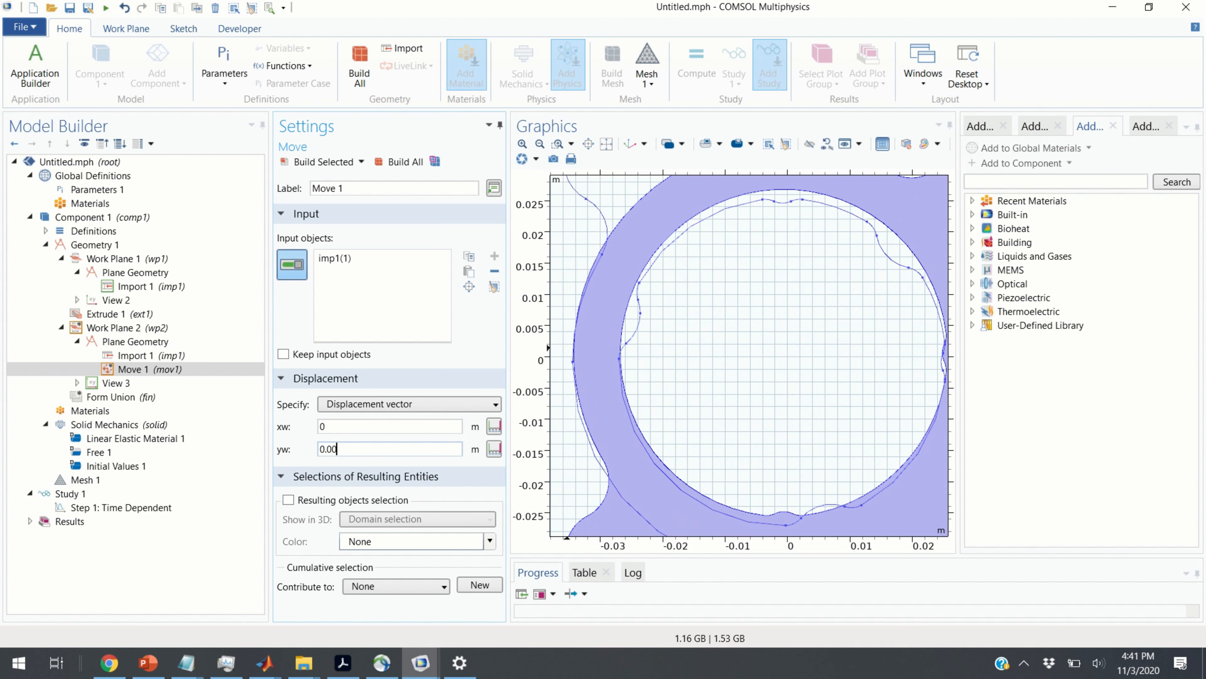
{"action": "type", "text": "-"}
{"action": "left_click", "coordinate": [323, 162]}
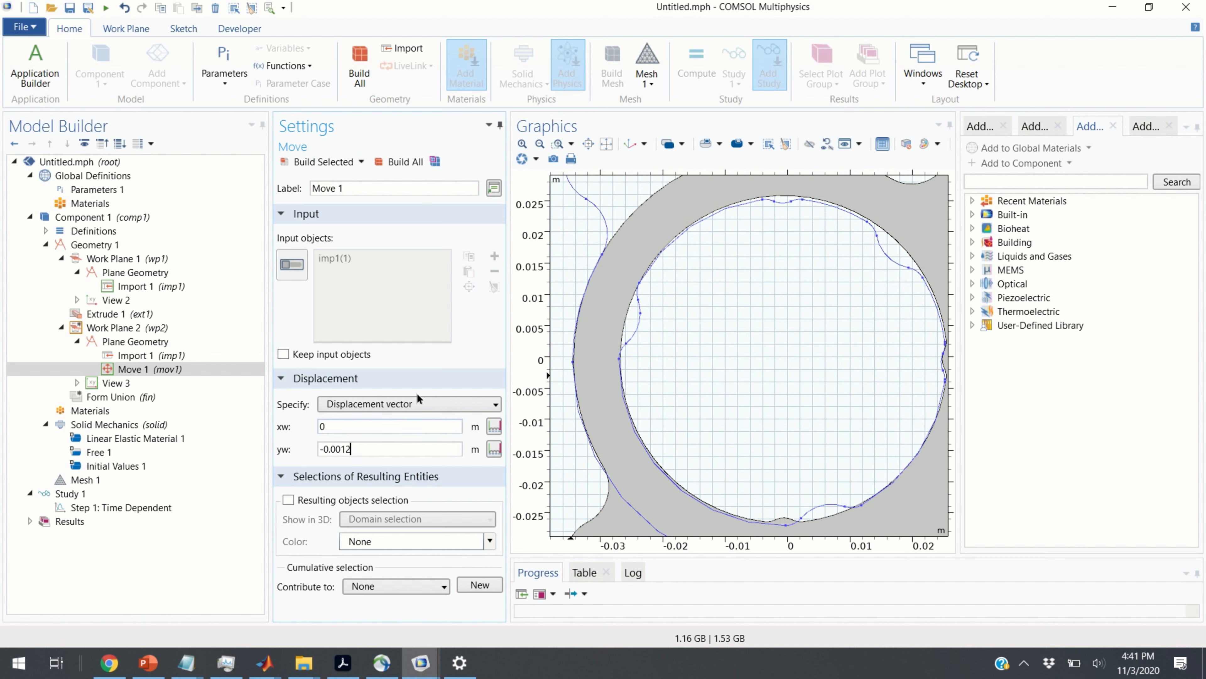
{"action": "left_click", "coordinate": [332, 162]}
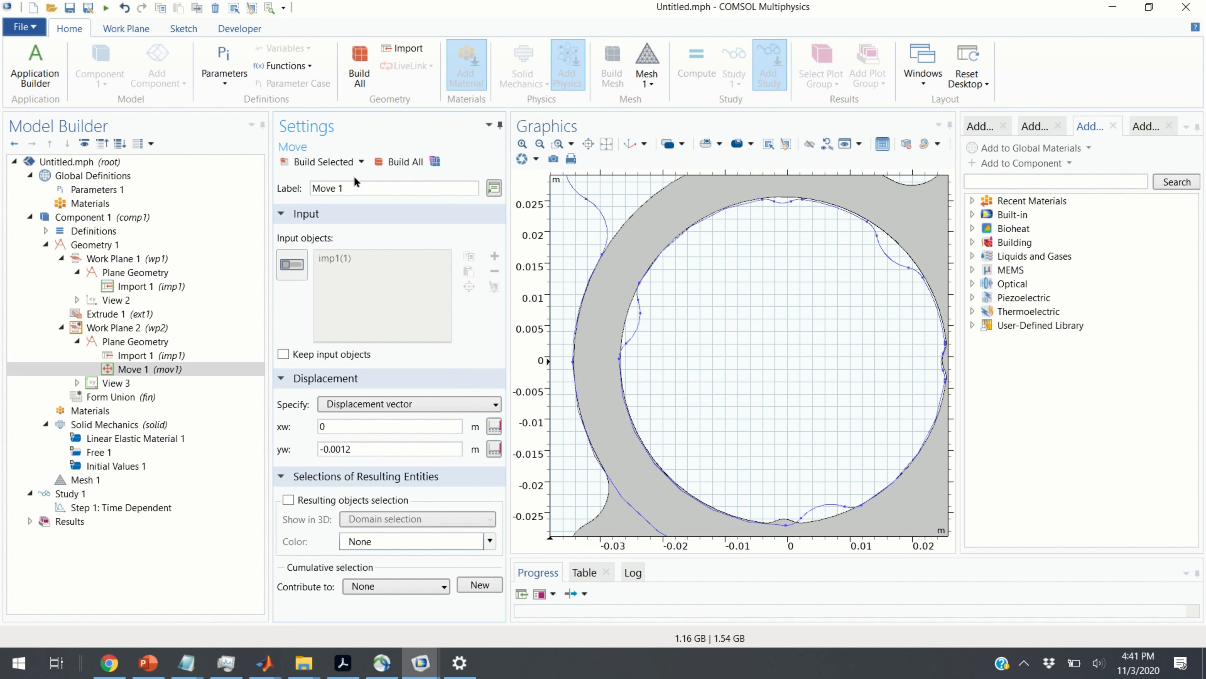
{"action": "mouse_move", "coordinate": [668, 349]}
{"action": "middle_mouse_down"}
{"action": "mouse_move", "coordinate": [669, 290]}
{"action": "mouse_move", "coordinate": [665, 359]}
{"action": "middle_mouse_up"}
{"action": "left_click", "coordinate": [110, 371]}
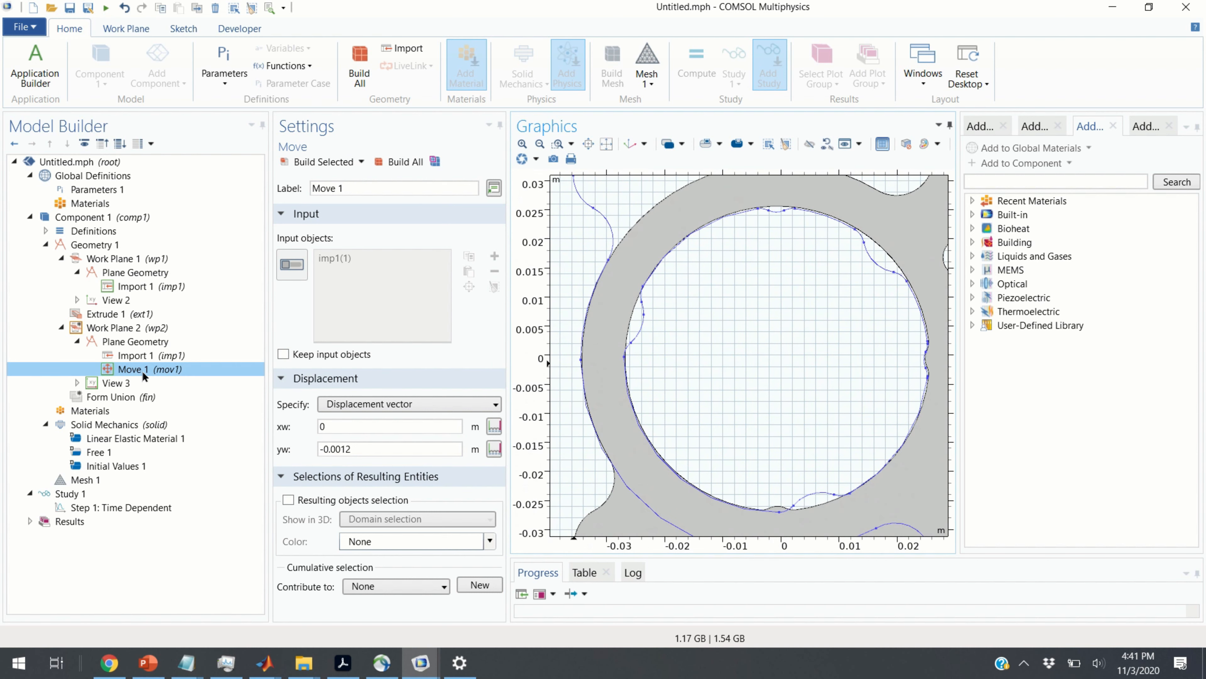
{"action": "scroll", "coordinate": [668, 423], "scroll_direction": "down", "scroll_amount": 3}
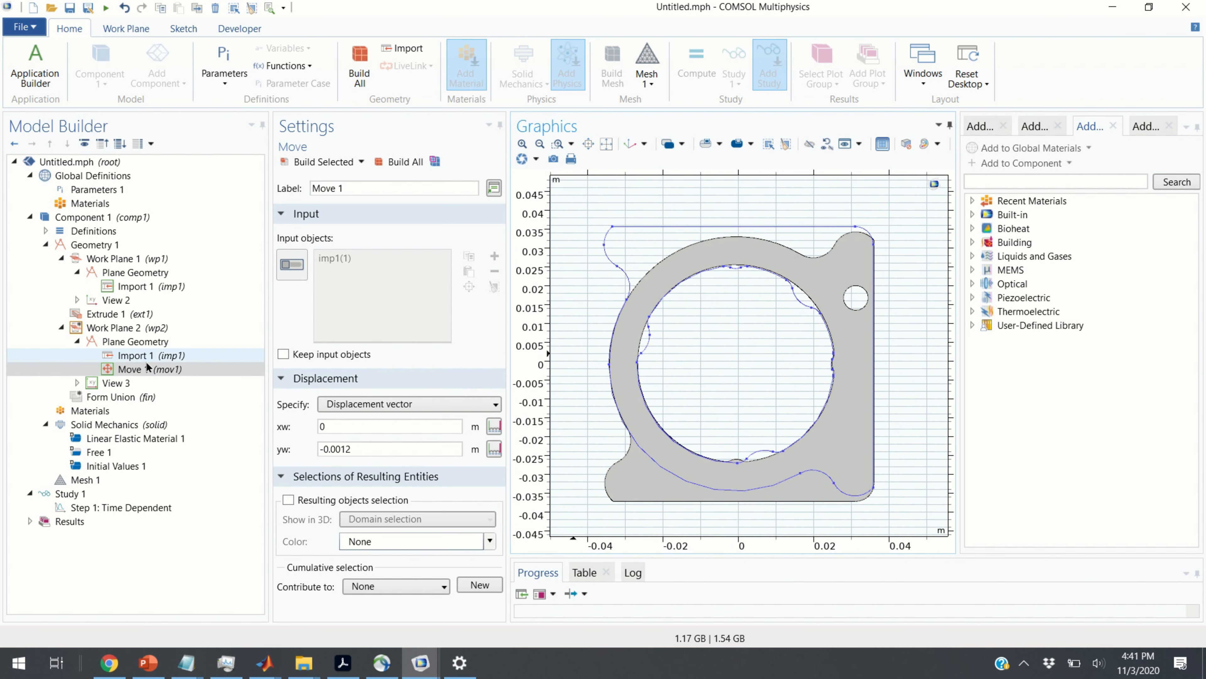
- Add a Rotate transform to Work Plane 2's plane geometry
{"action": "left_click", "coordinate": [150, 332]}
{"action": "left_click", "coordinate": [152, 342]}
{"action": "right_click", "coordinate": [154, 343]}
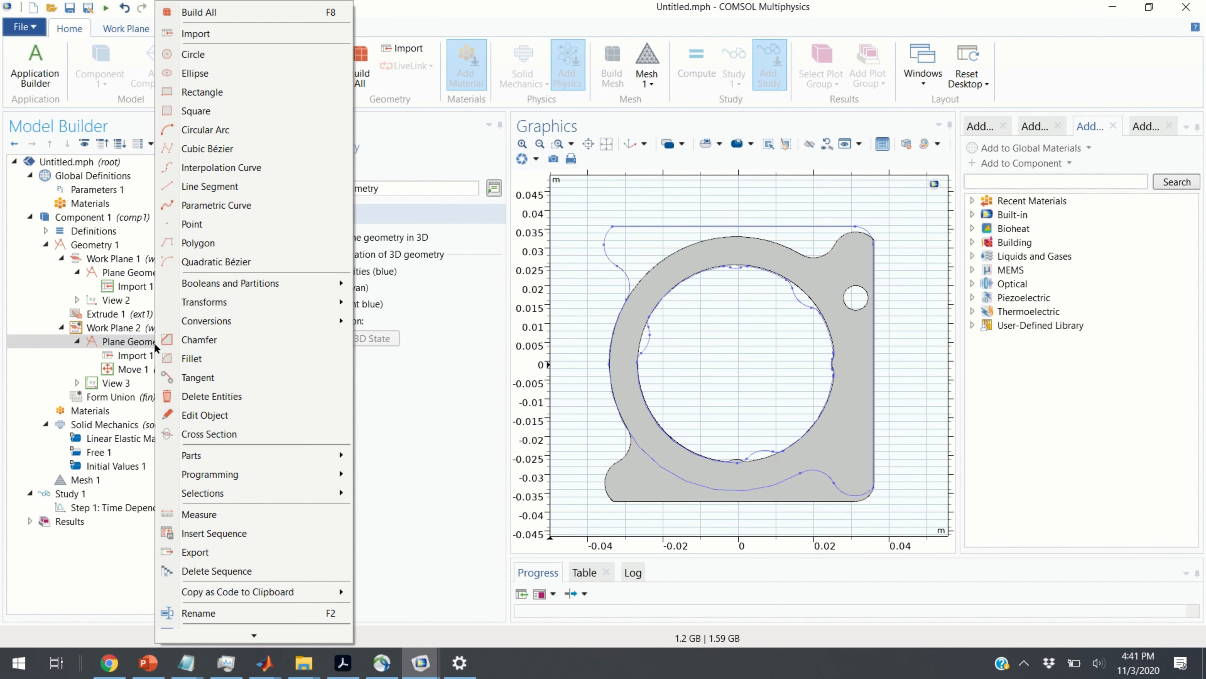
{"action": "mouse_move", "coordinate": [223, 303]}
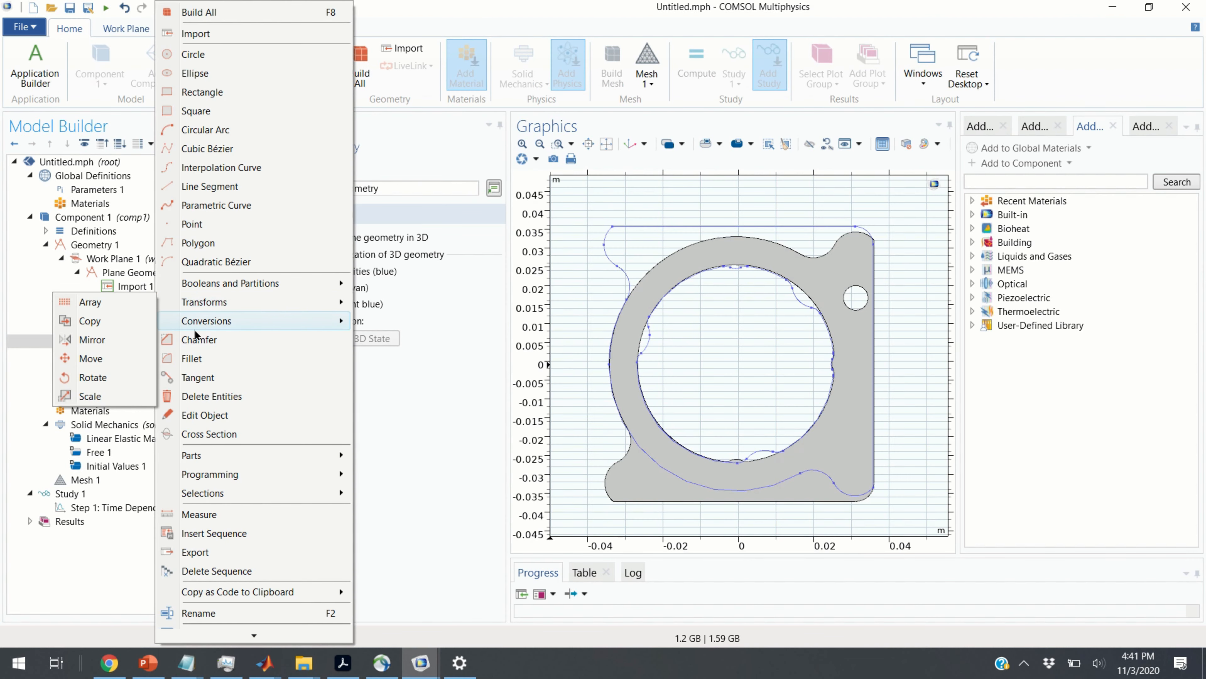
{"action": "left_click", "coordinate": [103, 377]}
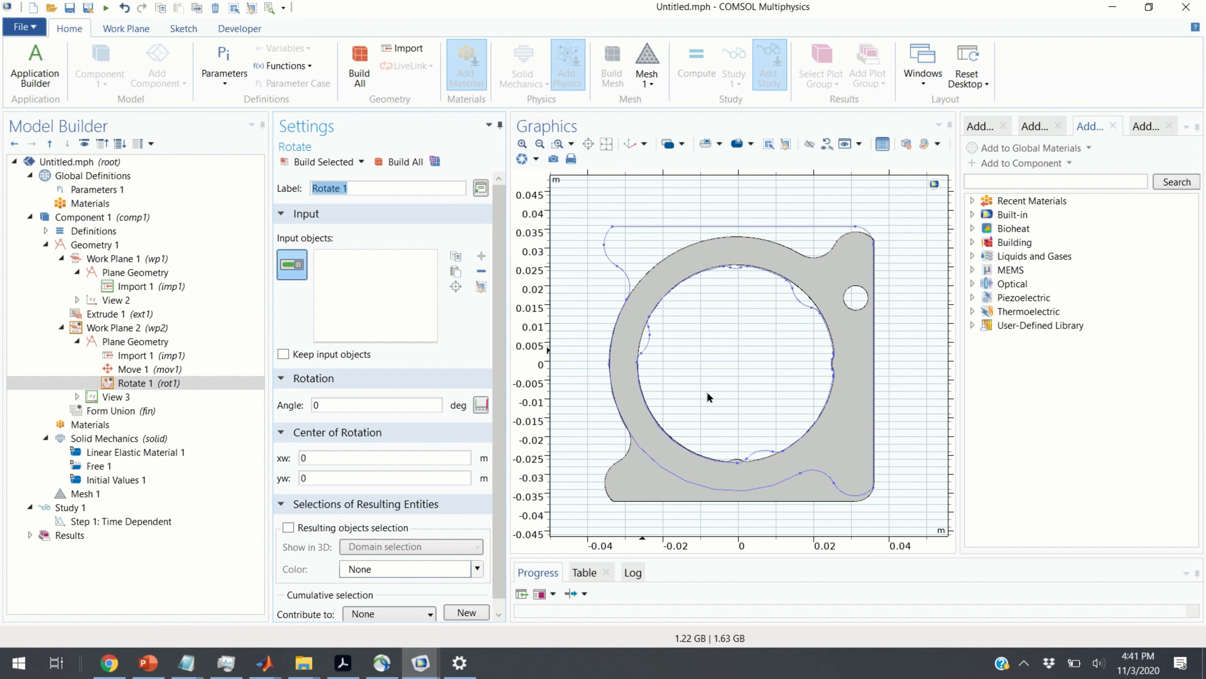
- Copy Move 1's yw displacement of -0.0012 m into the yw coordinate of Rotate 1's center of rotation
{"action": "left_click", "coordinate": [157, 370]}
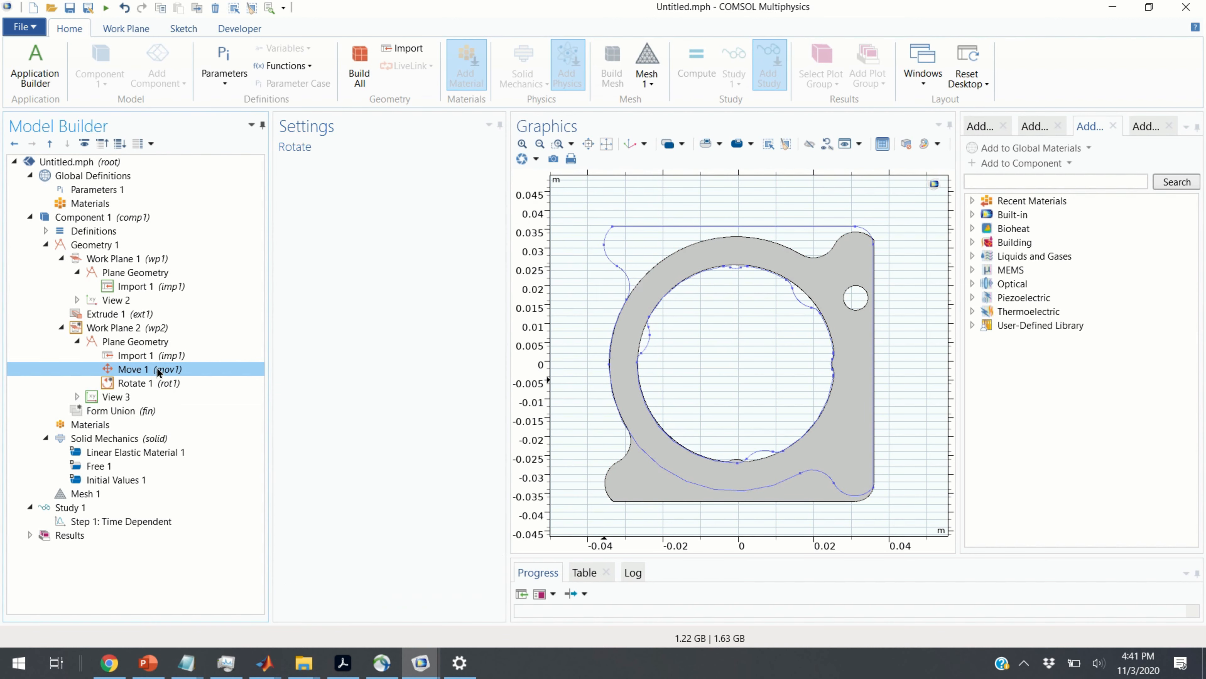
{"action": "left_click_drag", "start_coordinate": [379, 448], "coordinate": [299, 442]}
{"action": "key", "text": "ctrl+c"}
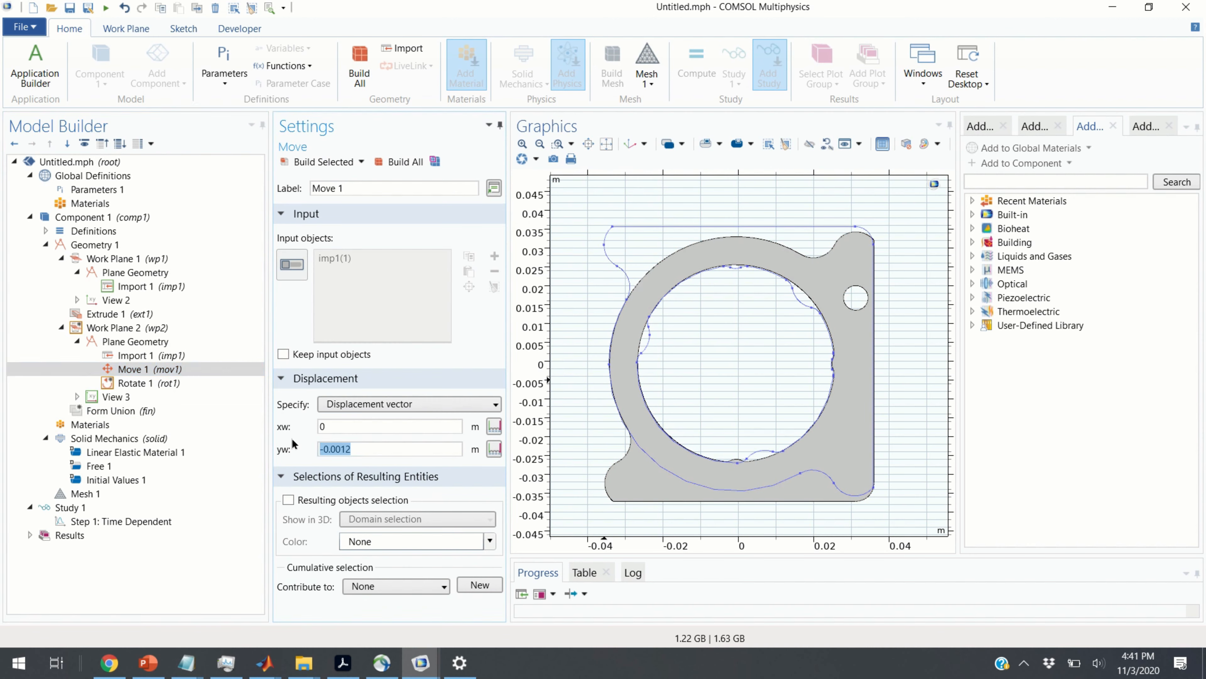
{"action": "left_click", "coordinate": [160, 383]}
{"action": "double_click", "coordinate": [363, 477]}
{"action": "key", "text": "ctrl+v"}
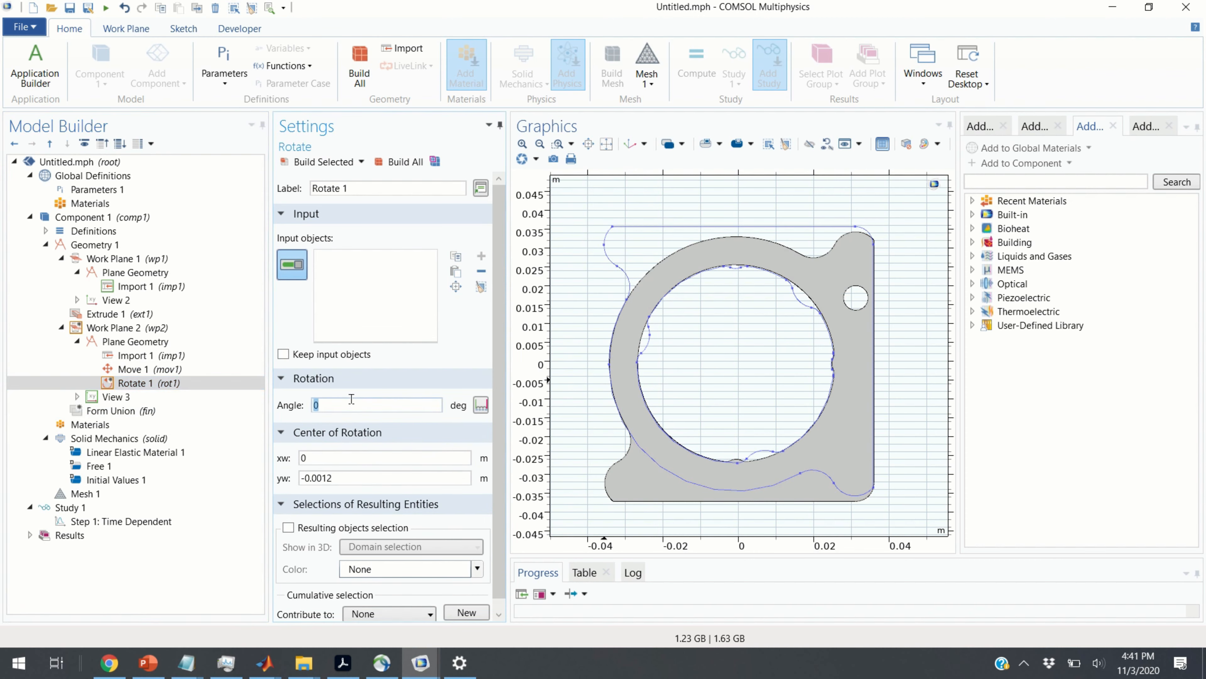
- Set Rotate 1's angle to 90 degrees with mov1 as the input object, build it and check its alignment with the outline
{"action": "type", "text": "90"}
{"action": "left_click", "coordinate": [310, 163]}
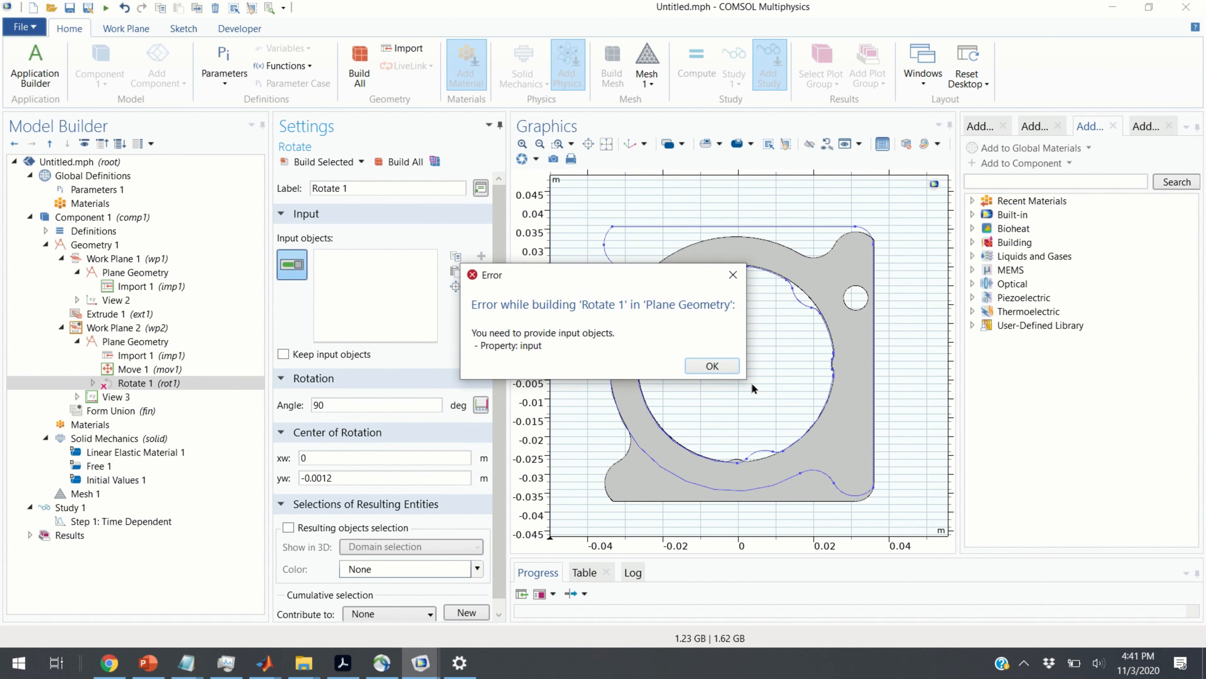
{"action": "left_click", "coordinate": [712, 366]}
{"action": "left_click", "coordinate": [712, 268]}
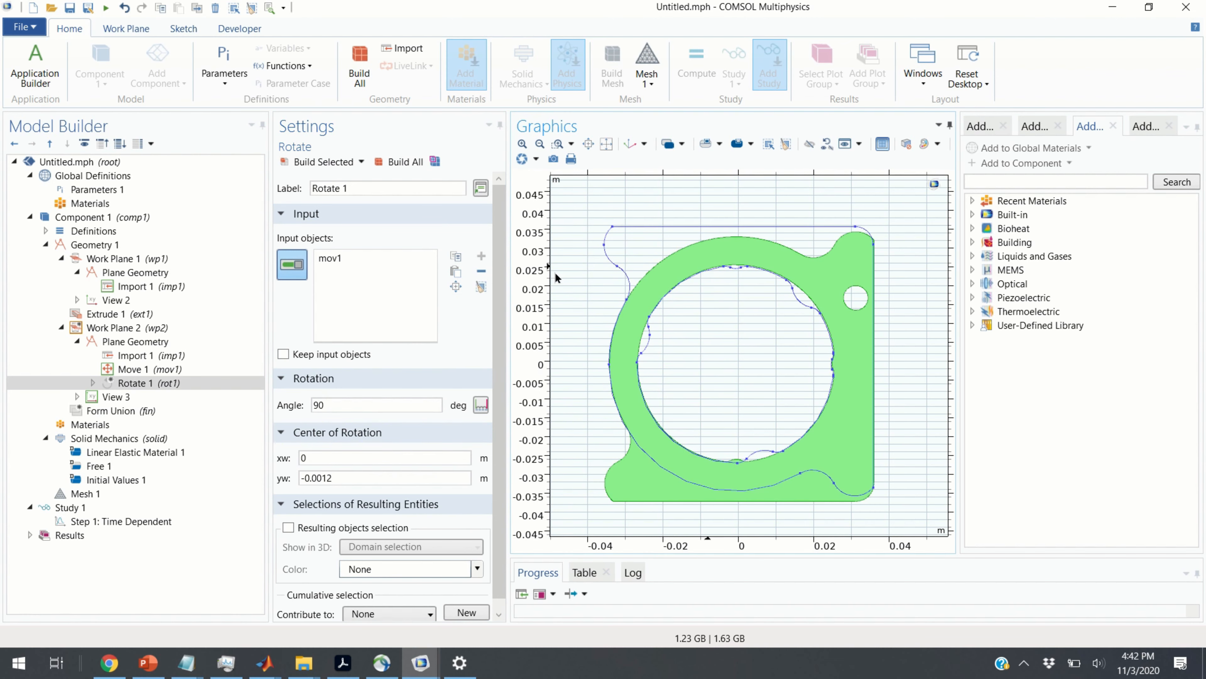
{"action": "left_click", "coordinate": [322, 163]}
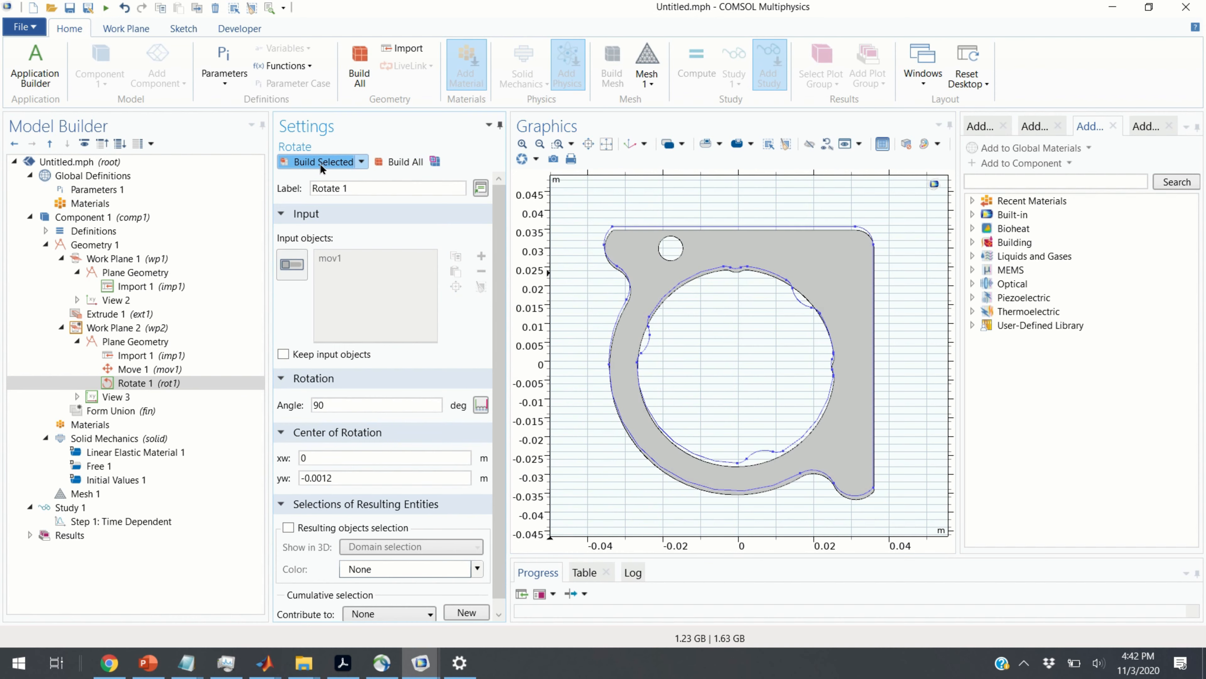
{"action": "scroll", "coordinate": [713, 296], "scroll_direction": "up", "scroll_amount": 3}
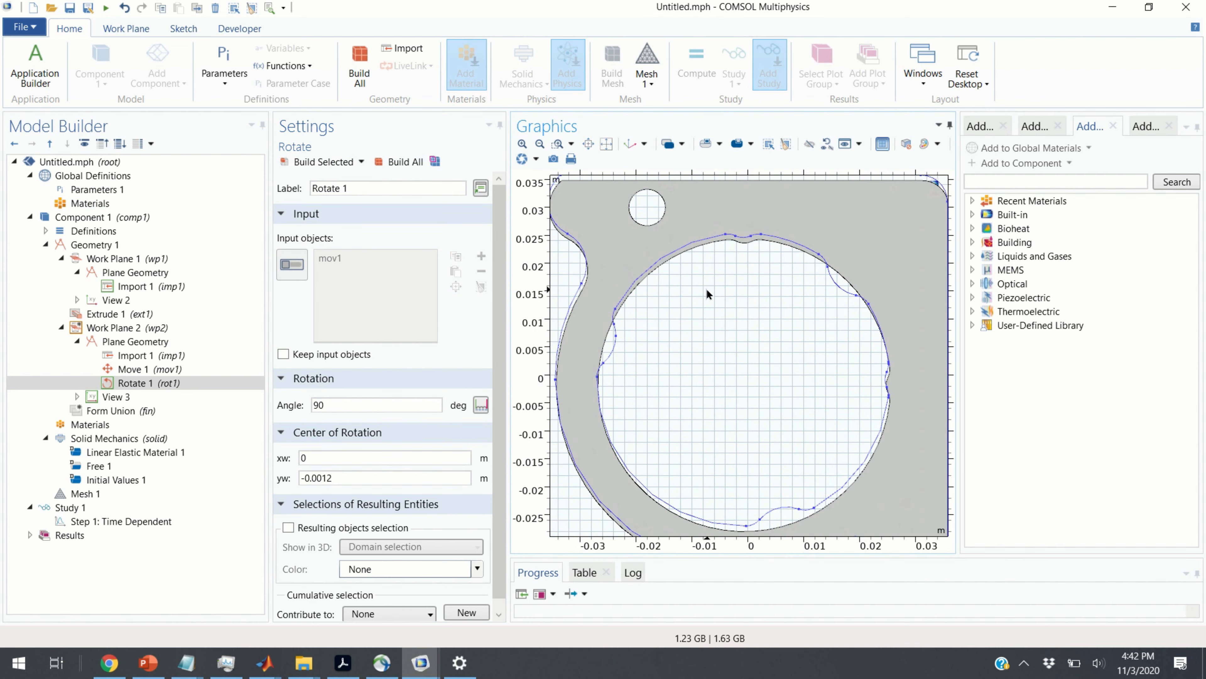
{"action": "scroll", "coordinate": [722, 304], "scroll_direction": "down", "scroll_amount": 2}
{"action": "middle_click_drag", "start_coordinate": [745, 287], "coordinate": [725, 245]}
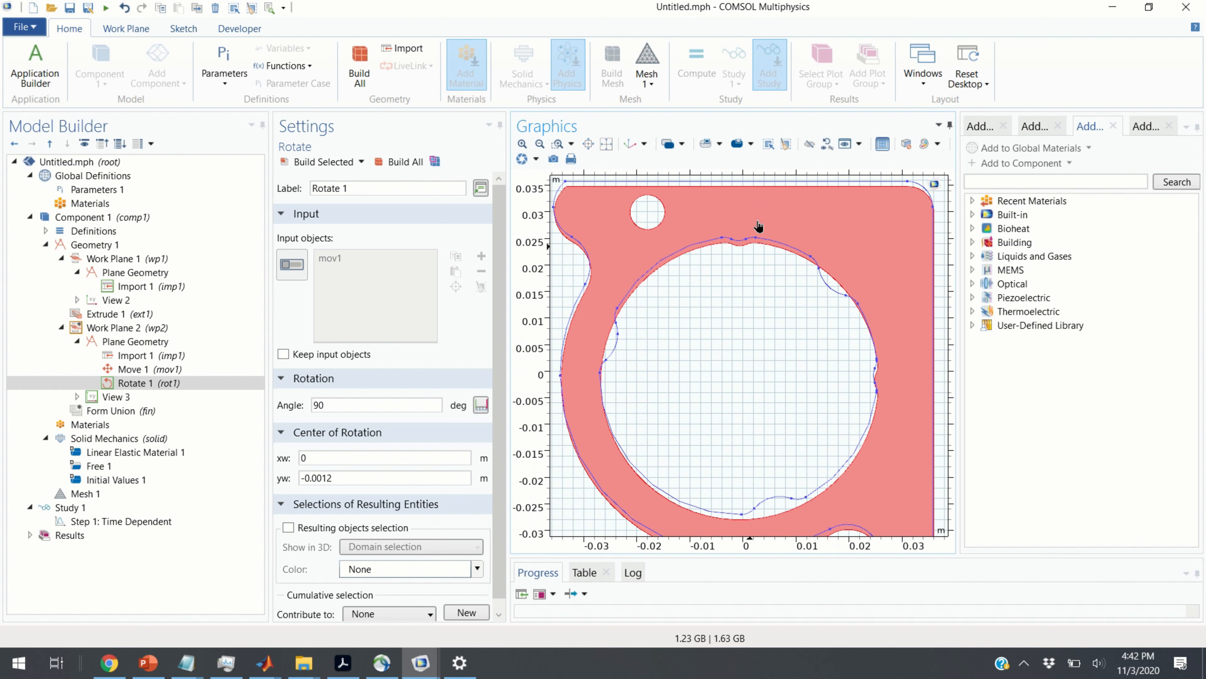
- Add a second Move transform to Work Plane 2's plane geometry that displaces rot1 by 0.001 m in yw, and build it
{"action": "left_click", "coordinate": [130, 342]}
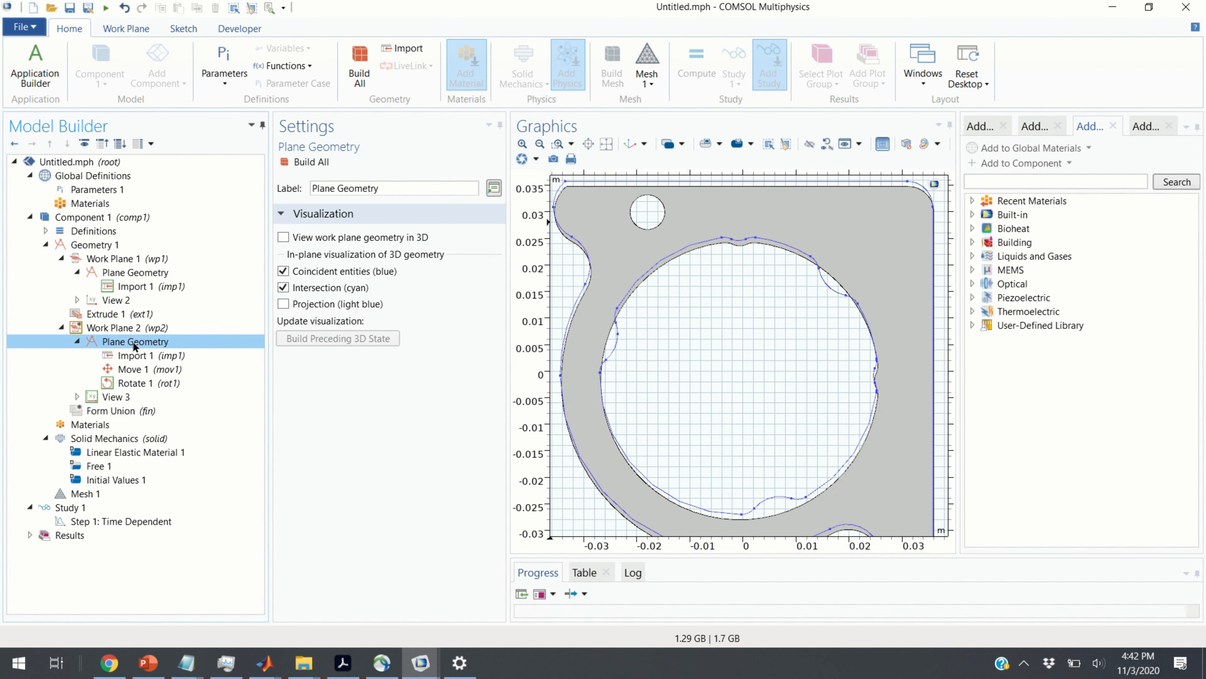
{"action": "right_click", "coordinate": [134, 346]}
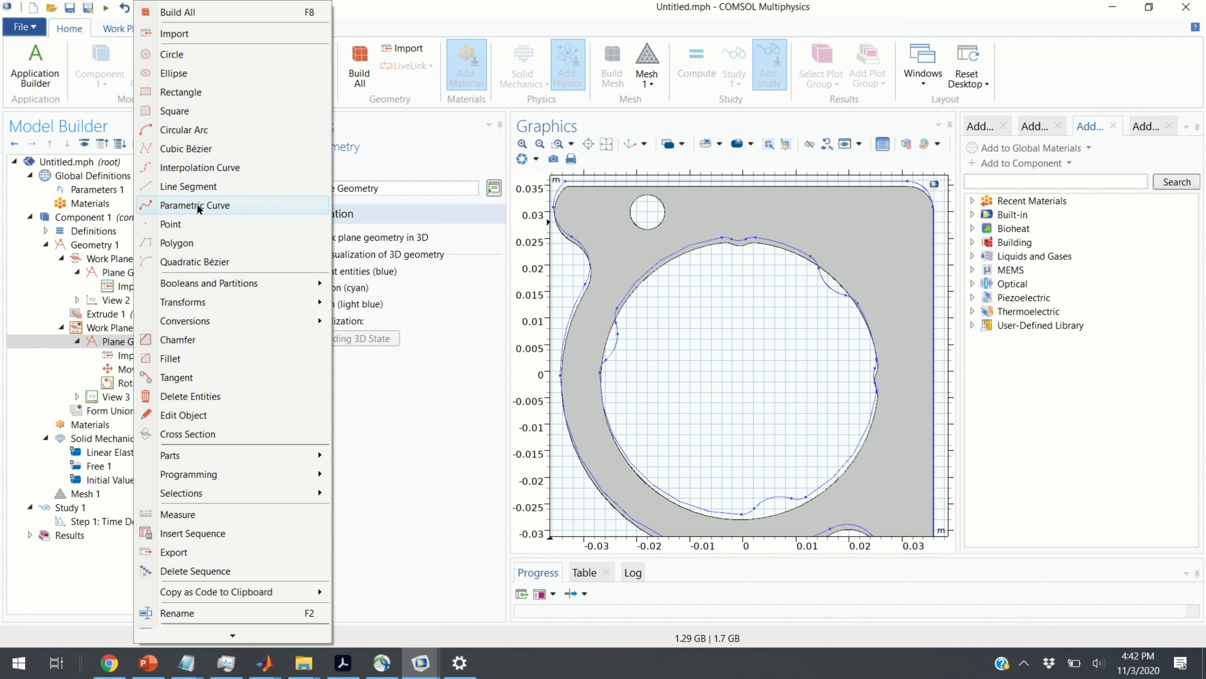
{"action": "mouse_move", "coordinate": [238, 309]}
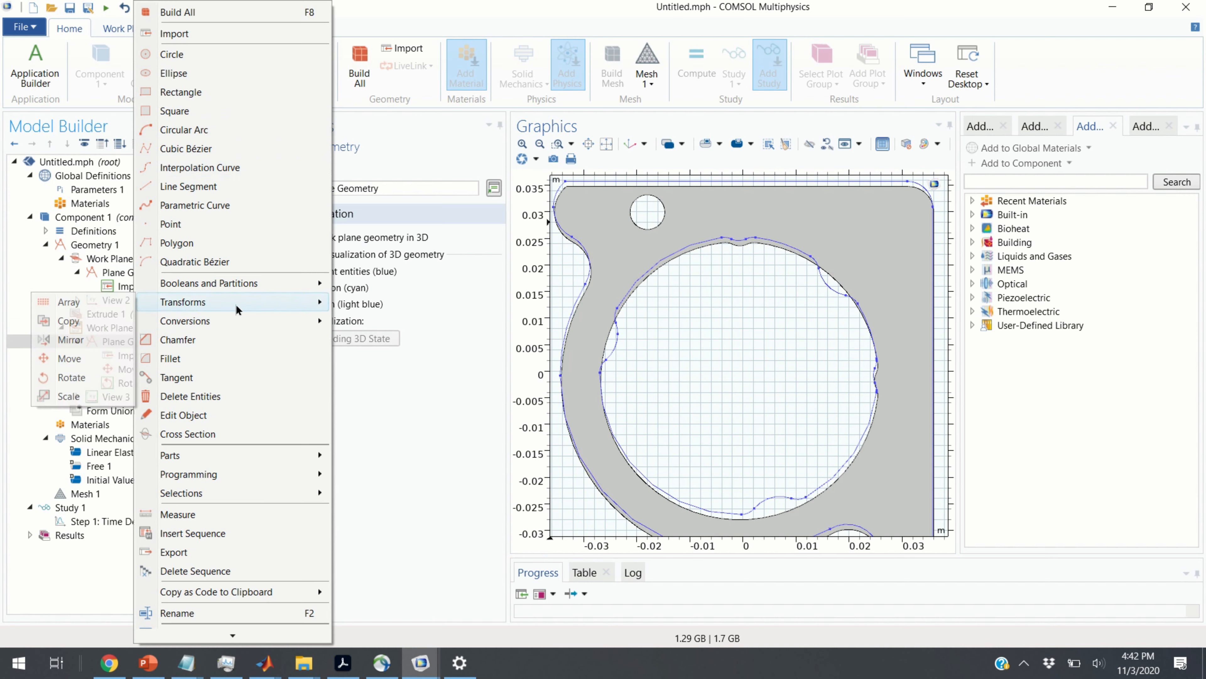
{"action": "left_click", "coordinate": [87, 359]}
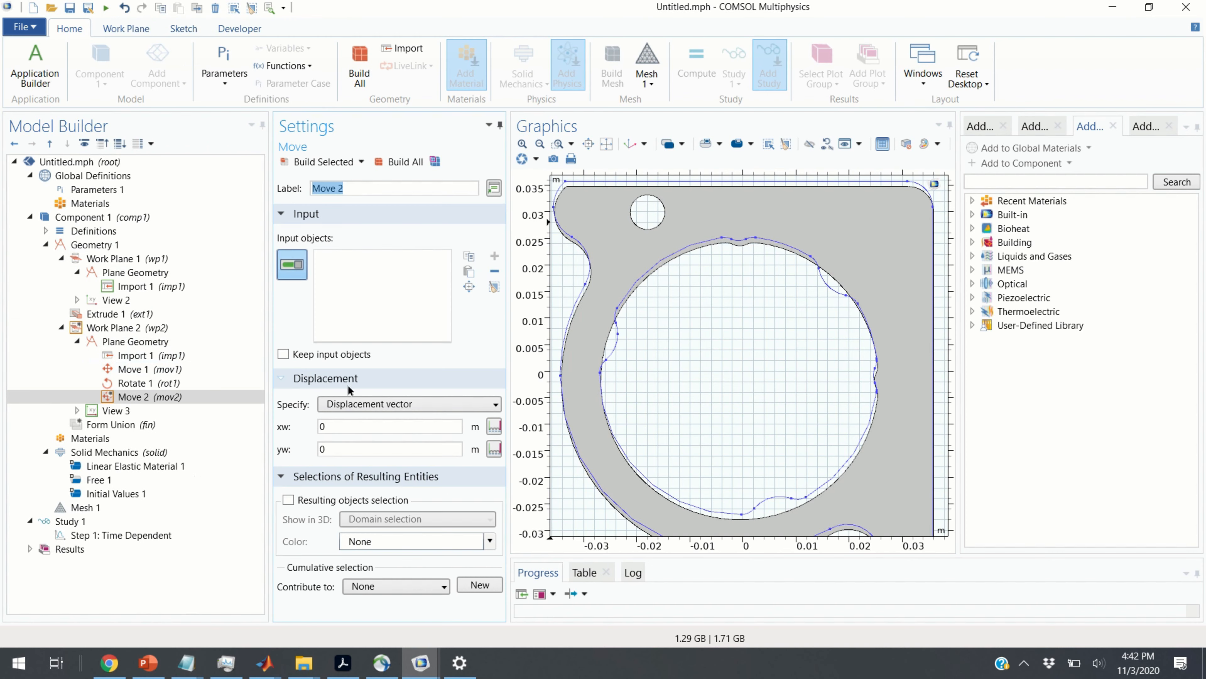
{"action": "left_click", "coordinate": [719, 230]}
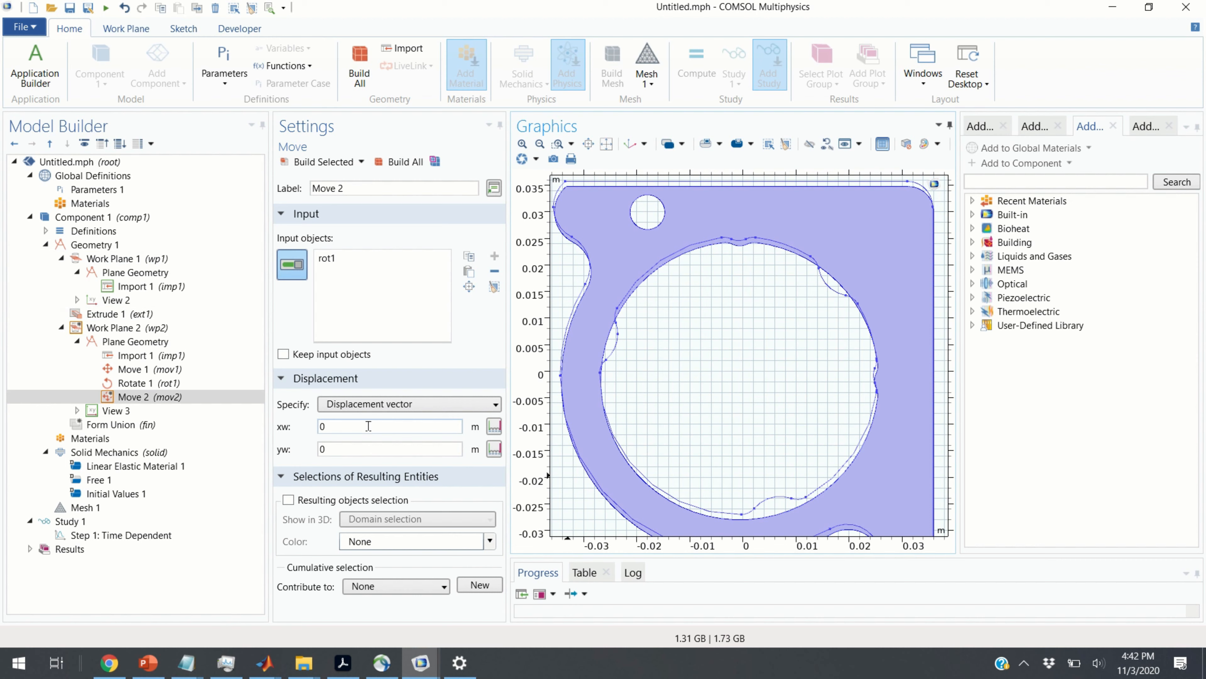
{"action": "left_click", "coordinate": [349, 422]}
{"action": "left_click", "coordinate": [322, 161]}
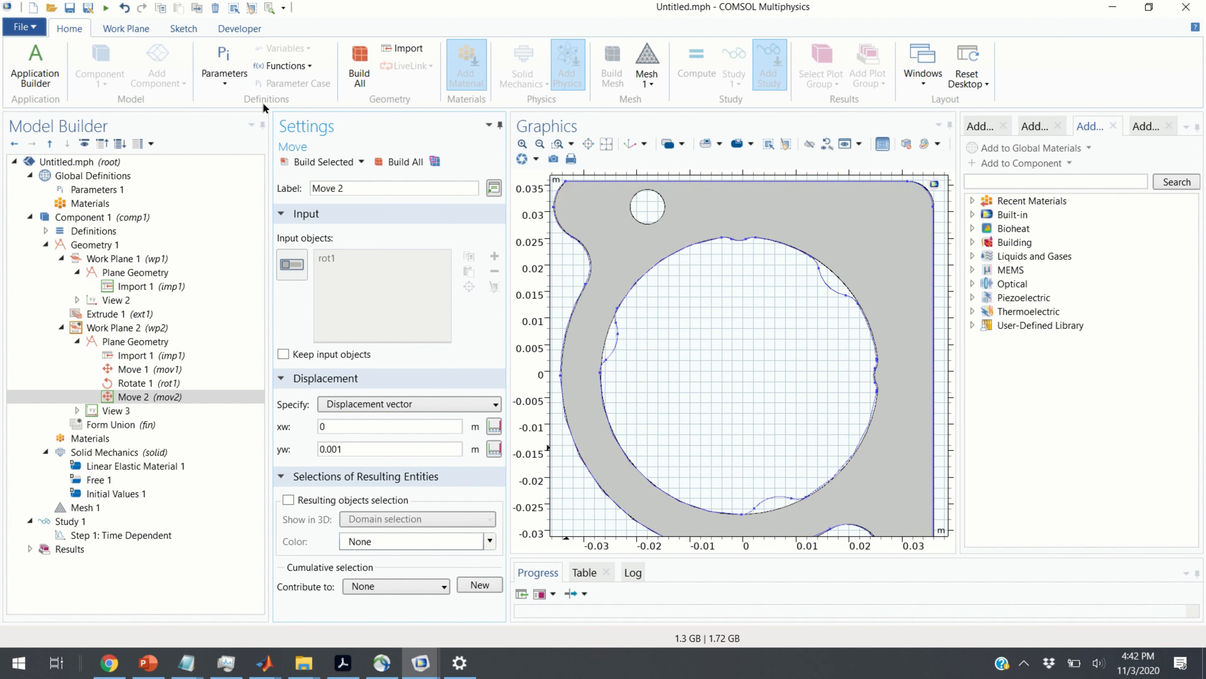
{"action": "left_click", "coordinate": [141, 343]}
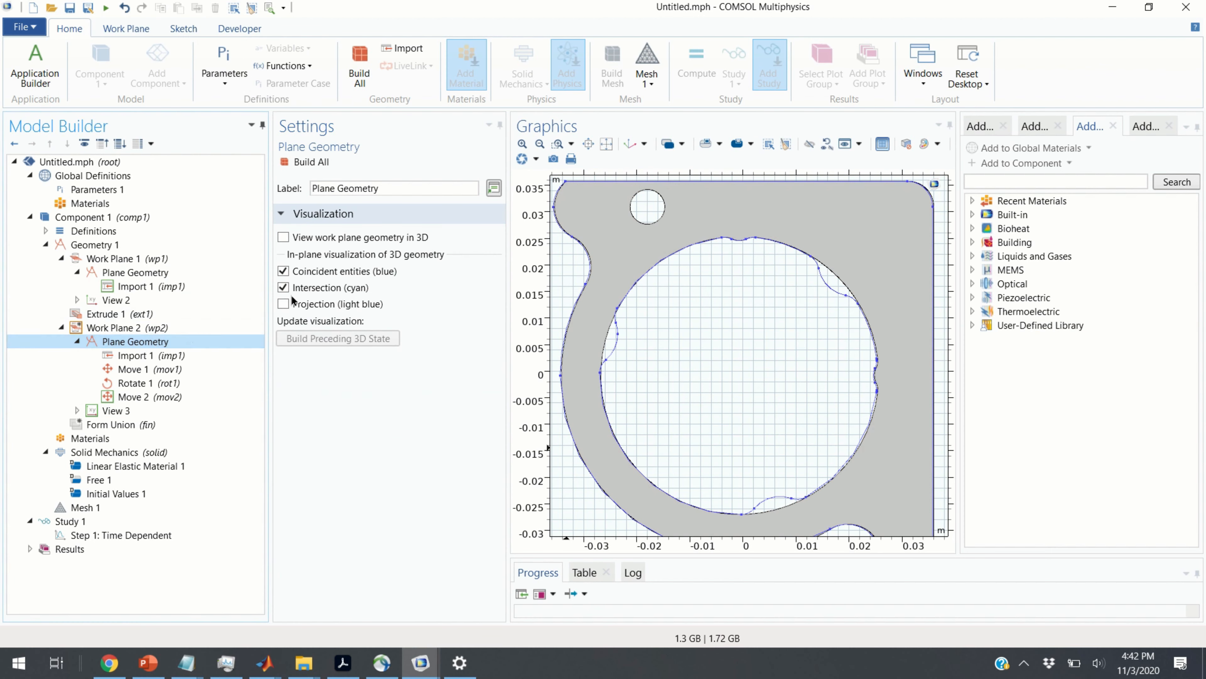
- Build all of Geometry 1 and inspect in 3D how Work Plane 2's aligned cross section sits on the extruded base layer
{"action": "left_click", "coordinate": [305, 163]}
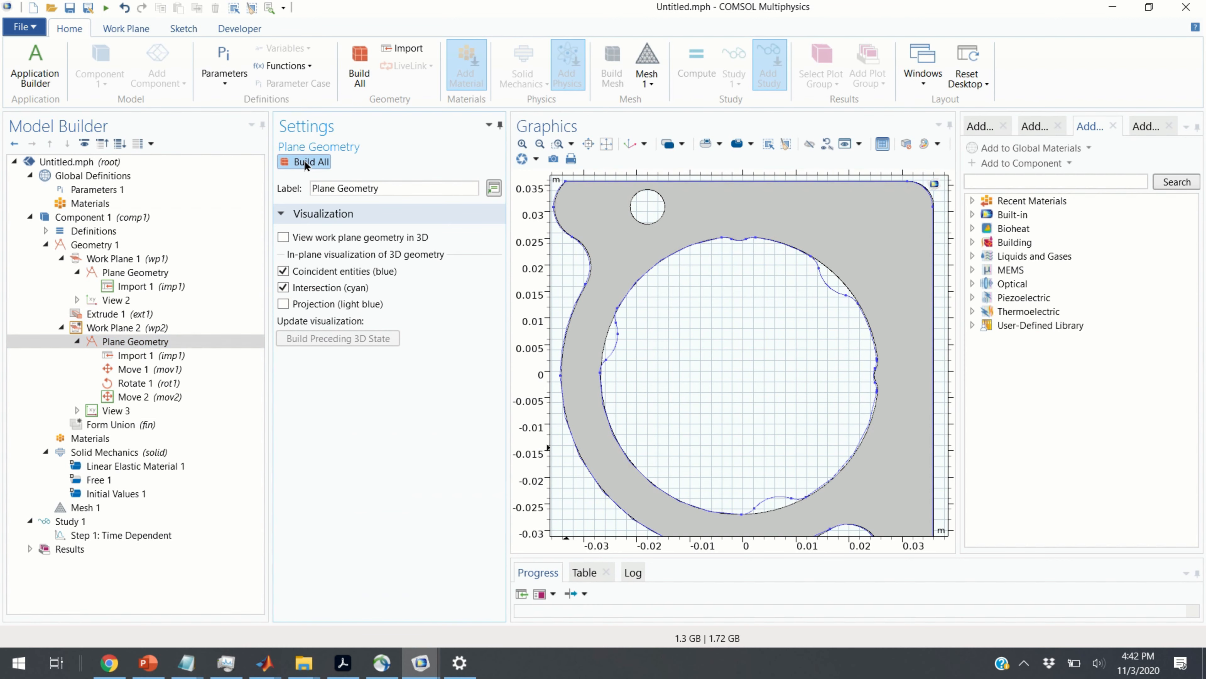
{"action": "left_click", "coordinate": [115, 261]}
{"action": "left_click", "coordinate": [102, 247]}
{"action": "left_click_drag", "start_coordinate": [582, 378], "coordinate": [601, 407]}
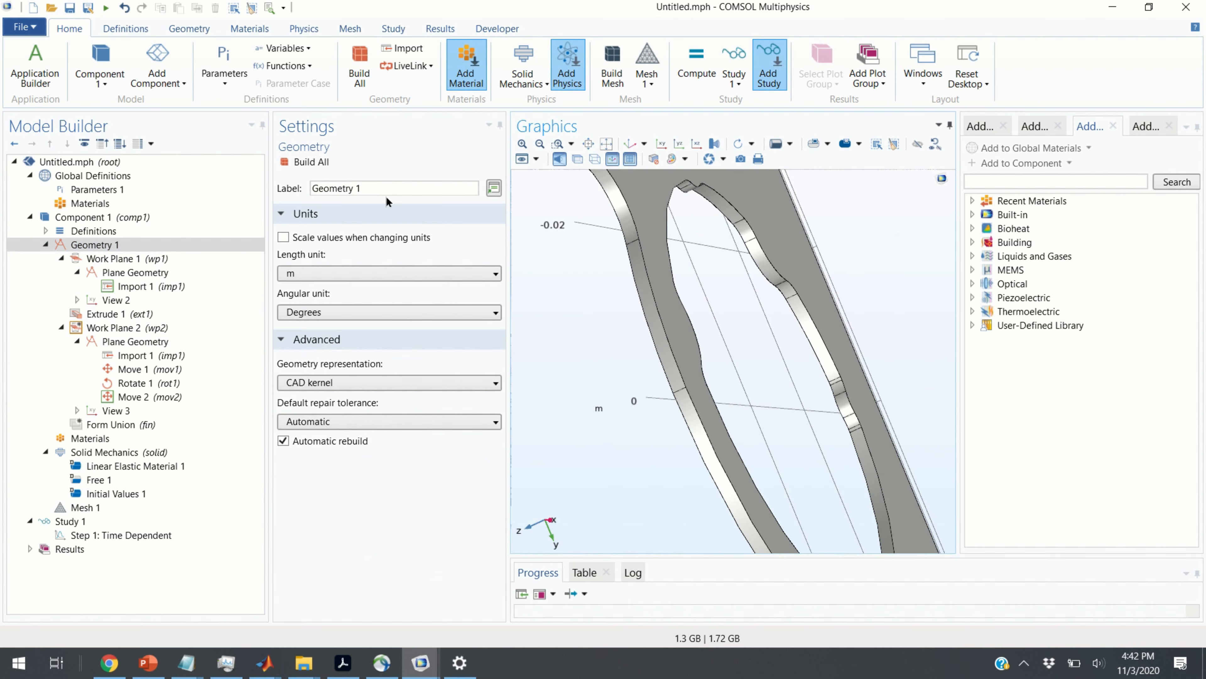
{"action": "left_click", "coordinate": [355, 76]}
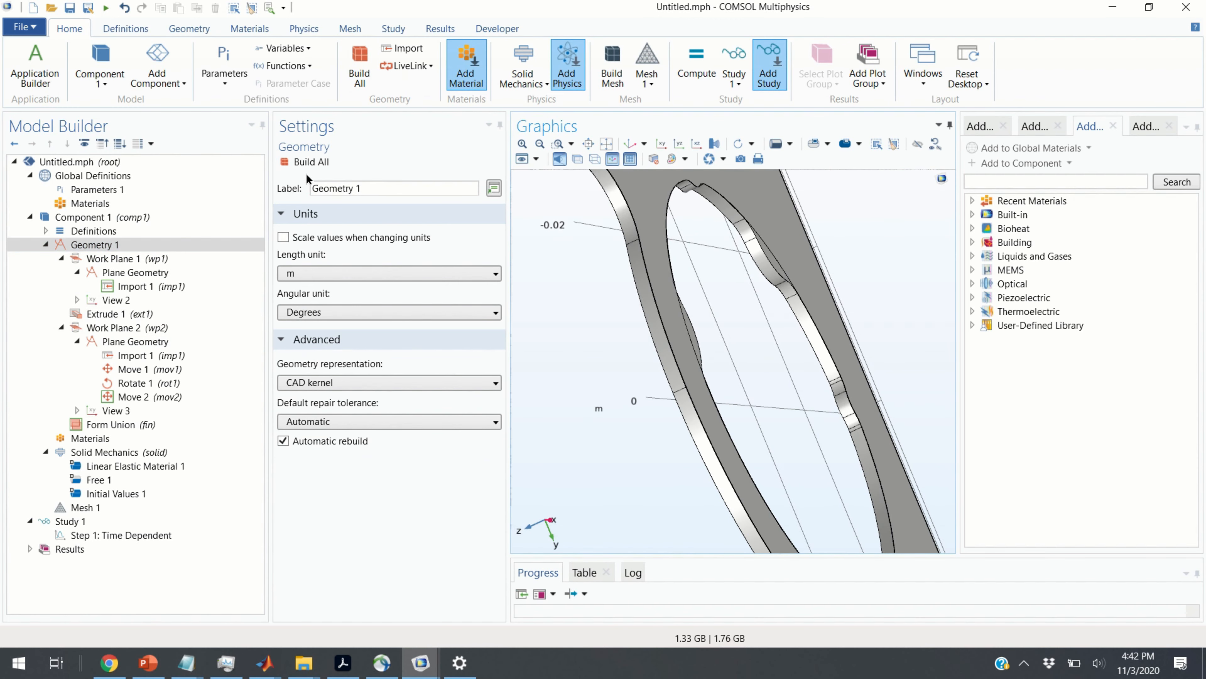
{"action": "left_click_drag", "start_coordinate": [588, 339], "coordinate": [539, 337]}
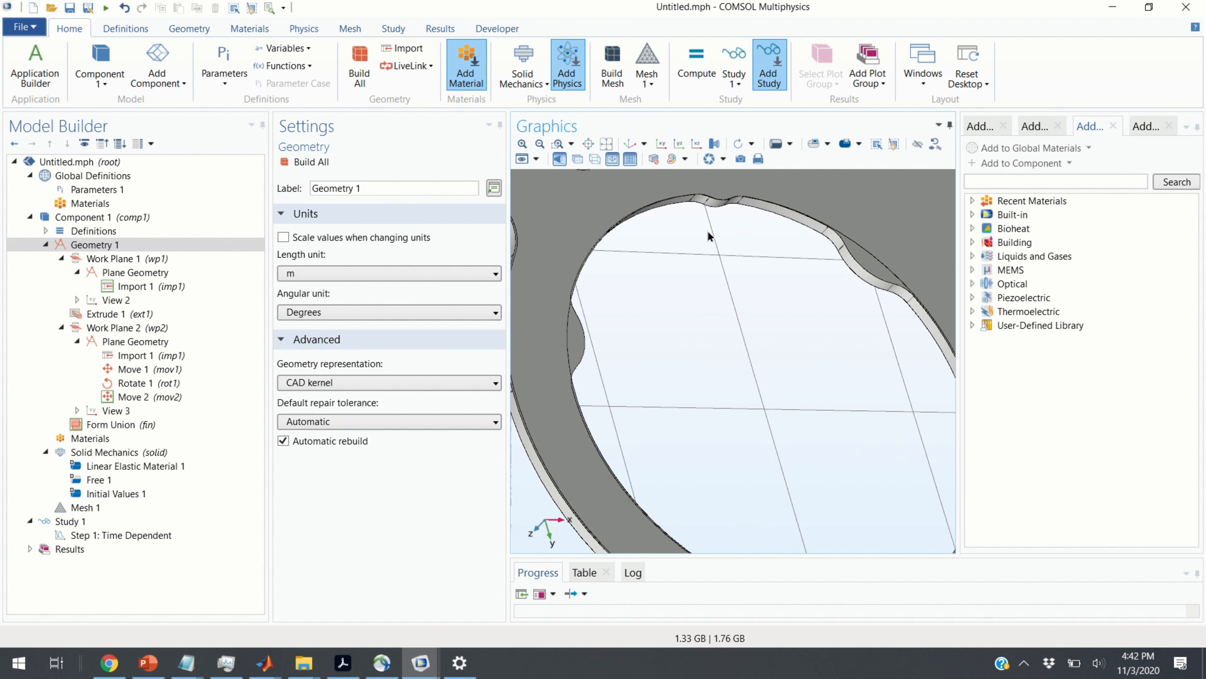
{"action": "left_click_drag", "start_coordinate": [708, 339], "coordinate": [725, 318]}
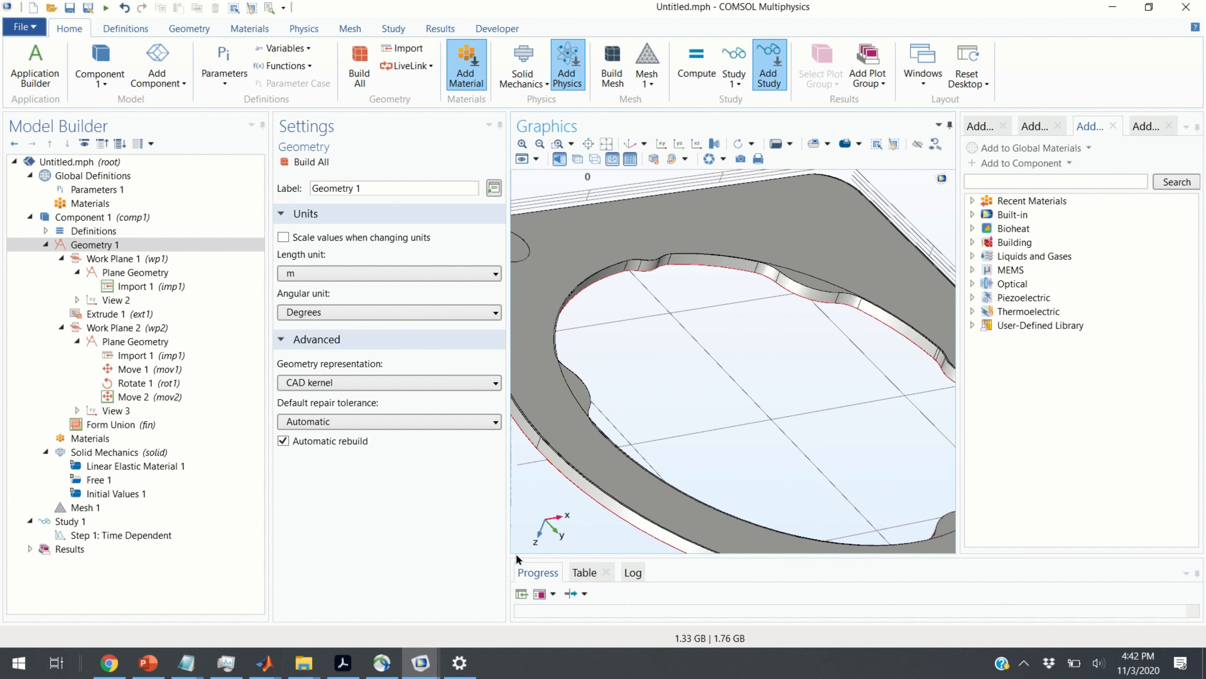
- Switch to the original mirror mount model and examine Geometry 1's stepped inner ring, lip and pocket around the adjustment screw
{"action": "mouse_move", "coordinate": [415, 667]}
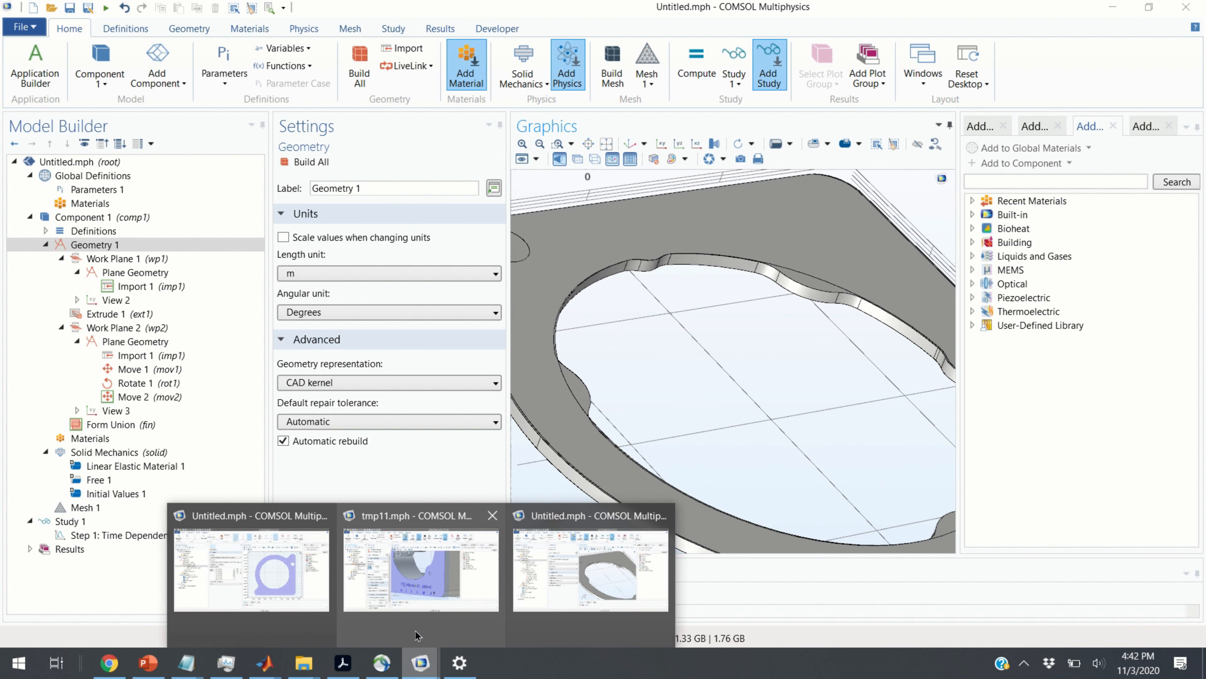
{"action": "left_click", "coordinate": [290, 589]}
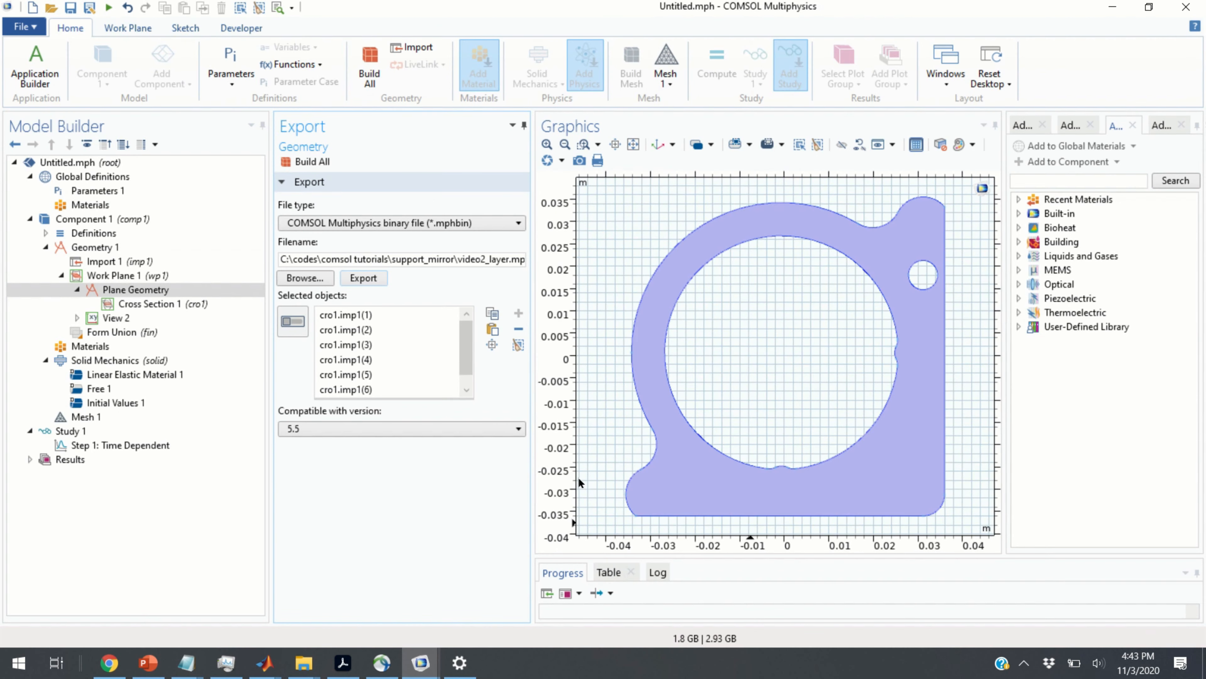
{"action": "left_click", "coordinate": [109, 247]}
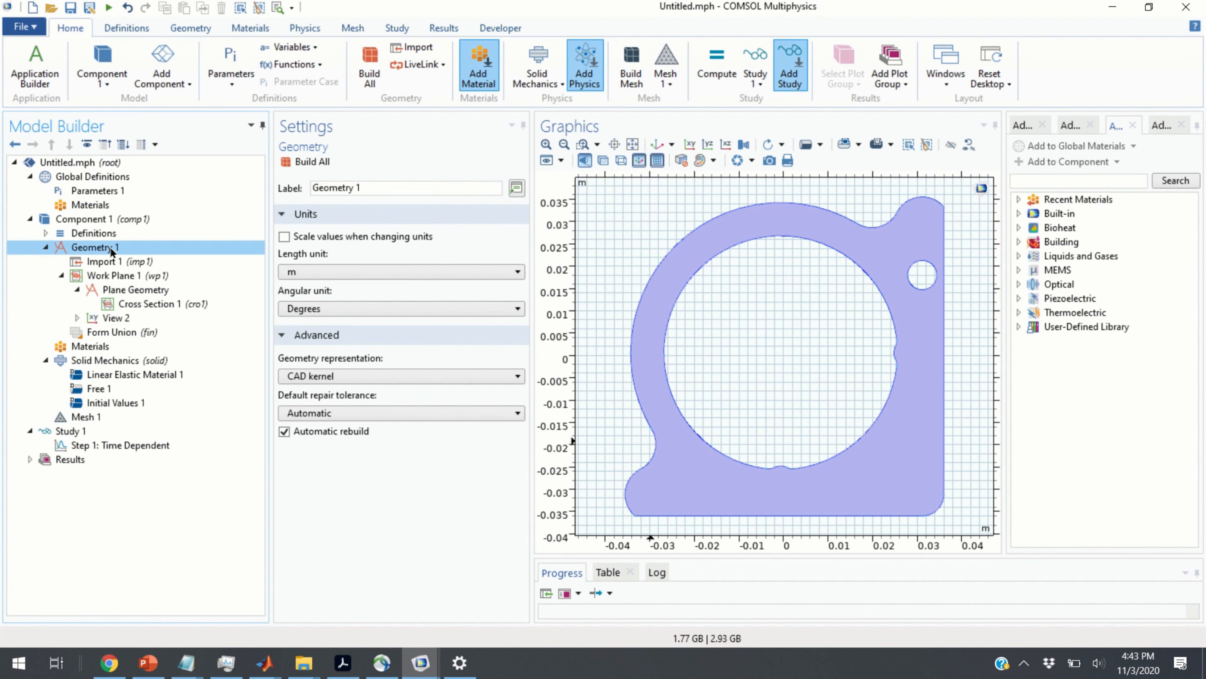
{"action": "mouse_move", "coordinate": [691, 406]}
{"action": "left_mouse_down"}
{"action": "mouse_move", "coordinate": [690, 436]}
{"action": "mouse_move", "coordinate": [676, 415]}
{"action": "mouse_move", "coordinate": [755, 426]}
{"action": "mouse_move", "coordinate": [741, 445]}
{"action": "mouse_move", "coordinate": [680, 424]}
{"action": "left_mouse_up"}
{"action": "middle_click_drag", "start_coordinate": [773, 348], "coordinate": [727, 250]}
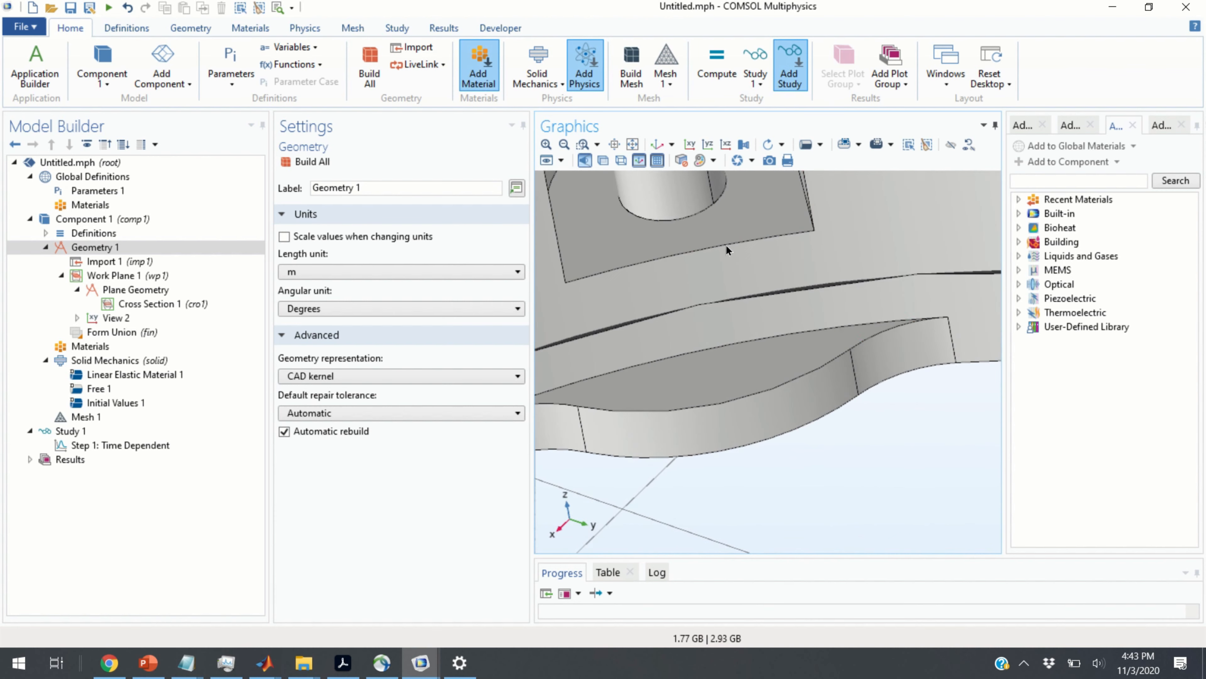
{"action": "middle_click_drag", "start_coordinate": [893, 368], "coordinate": [914, 562]}
{"action": "left_click_drag", "start_coordinate": [855, 447], "coordinate": [793, 500]}
{"action": "middle_click_drag", "start_coordinate": [794, 501], "coordinate": [831, 394]}
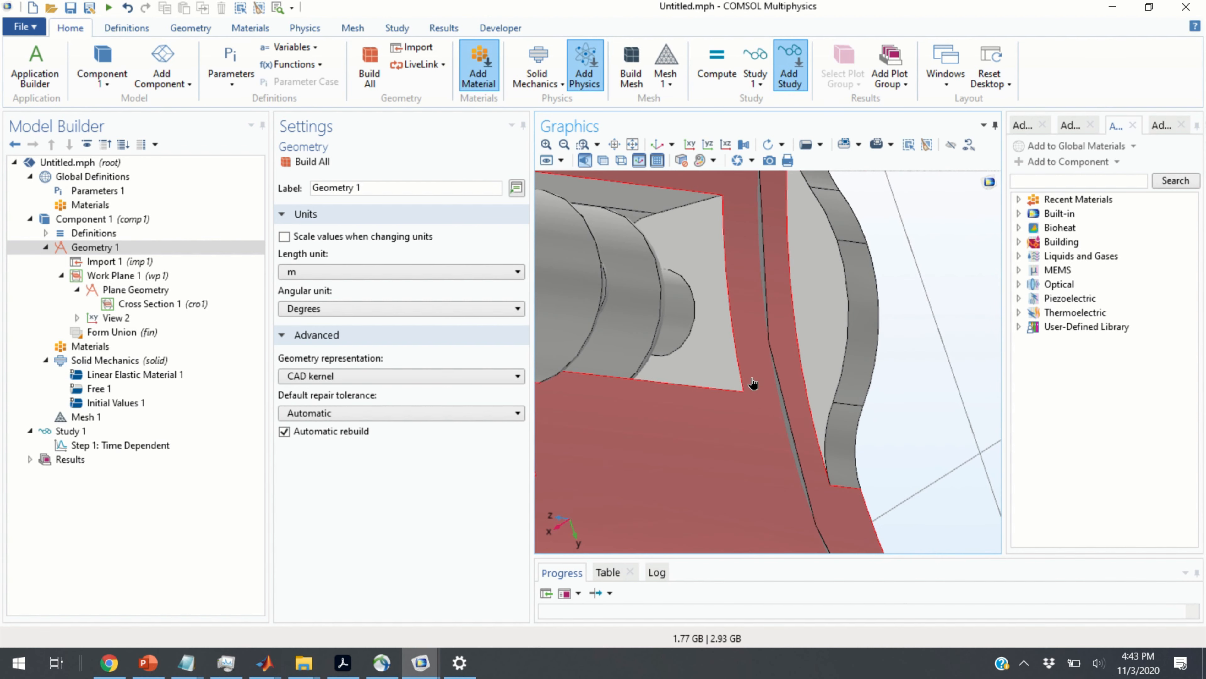
{"action": "middle_click_drag", "start_coordinate": [784, 365], "coordinate": [822, 555]}
{"action": "mouse_move", "coordinate": [780, 518]}
{"action": "left_mouse_down"}
{"action": "mouse_move", "coordinate": [784, 531]}
{"action": "mouse_move", "coordinate": [777, 520]}
{"action": "mouse_move", "coordinate": [788, 517]}
{"action": "left_mouse_up"}
{"action": "middle_click_drag", "start_coordinate": [788, 480], "coordinate": [821, 343]}
{"action": "left_click_drag", "start_coordinate": [850, 357], "coordinate": [774, 306]}
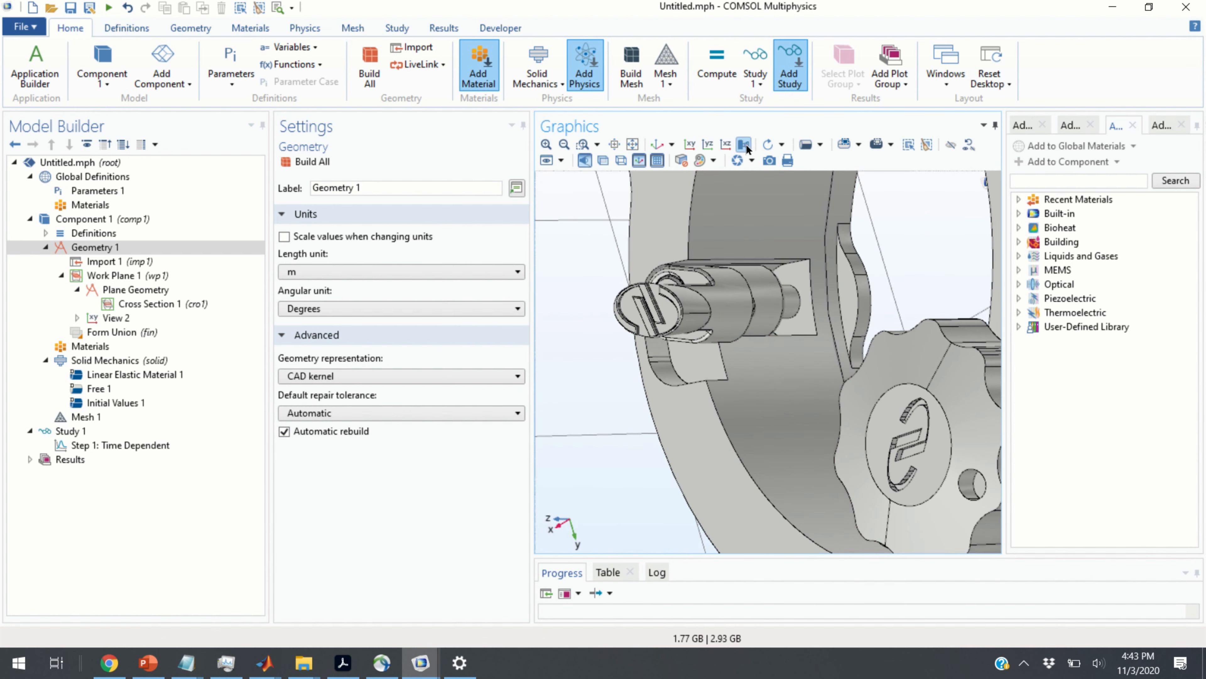
- Show Geometry 1's selectable points and examine the vertices on the lip and the screw pocket
{"action": "left_click", "coordinate": [819, 146]}
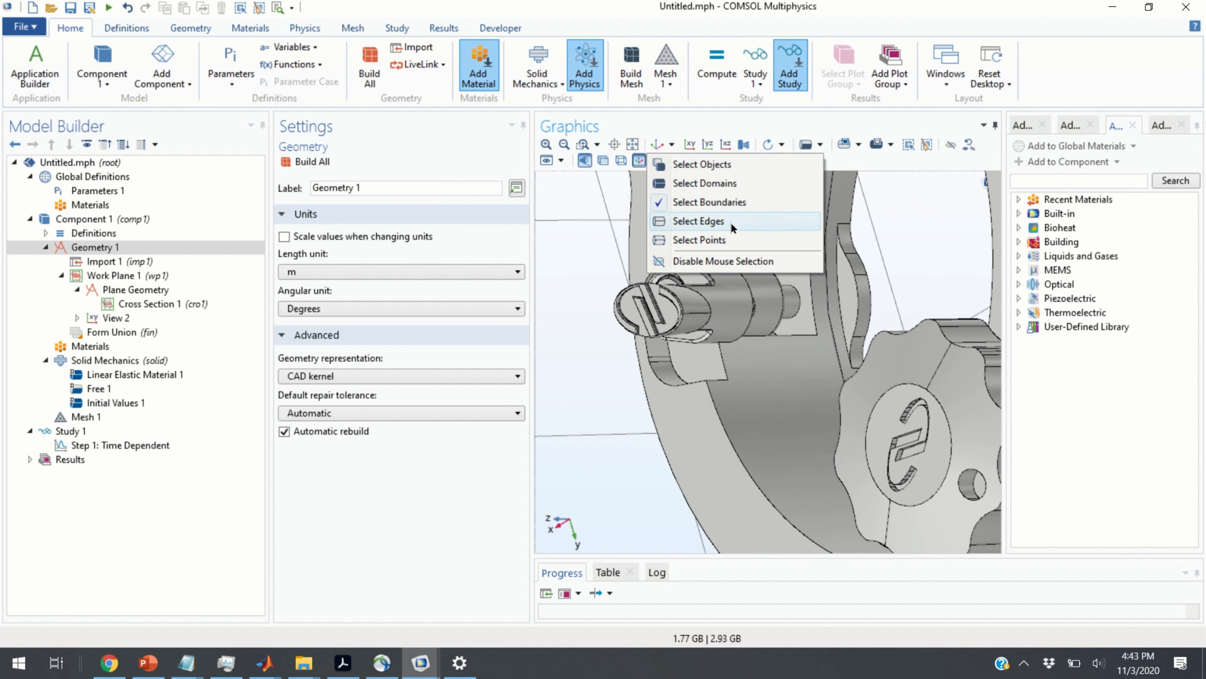
{"action": "left_click", "coordinate": [723, 238]}
{"action": "scroll", "coordinate": [926, 307], "scroll_direction": "up", "scroll_amount": 5}
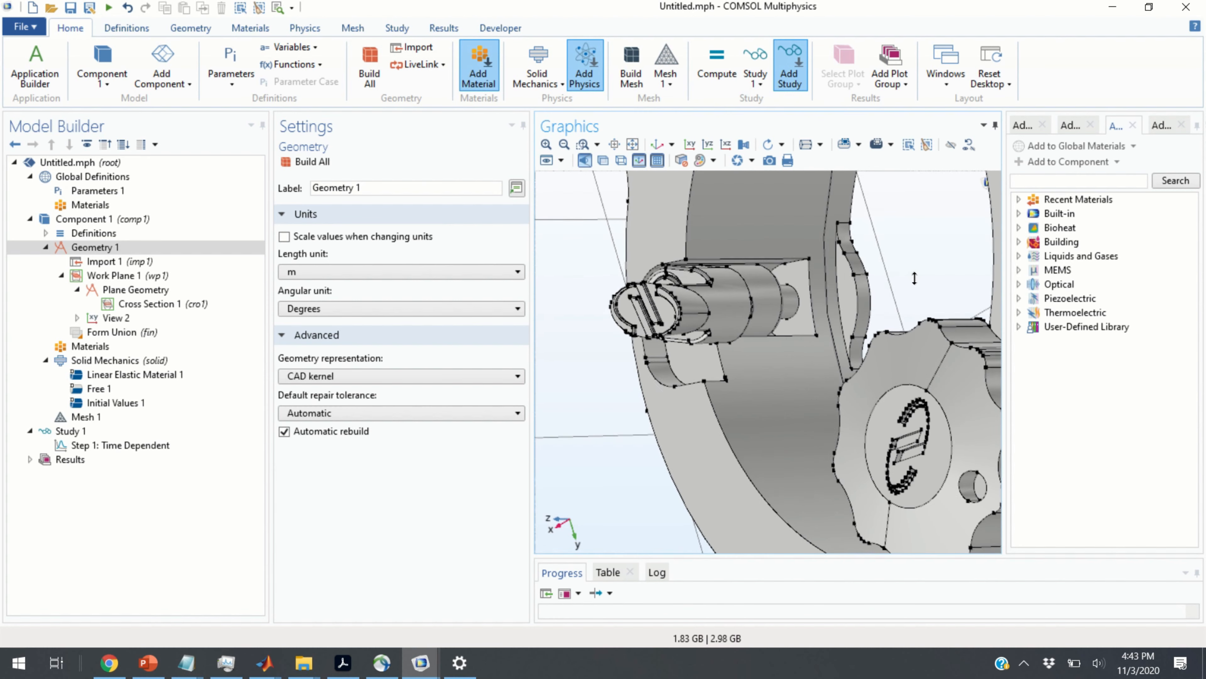
{"action": "mouse_move", "coordinate": [864, 335]}
{"action": "left_mouse_down"}
{"action": "mouse_move", "coordinate": [840, 337]}
{"action": "mouse_move", "coordinate": [851, 342]}
{"action": "left_mouse_up"}
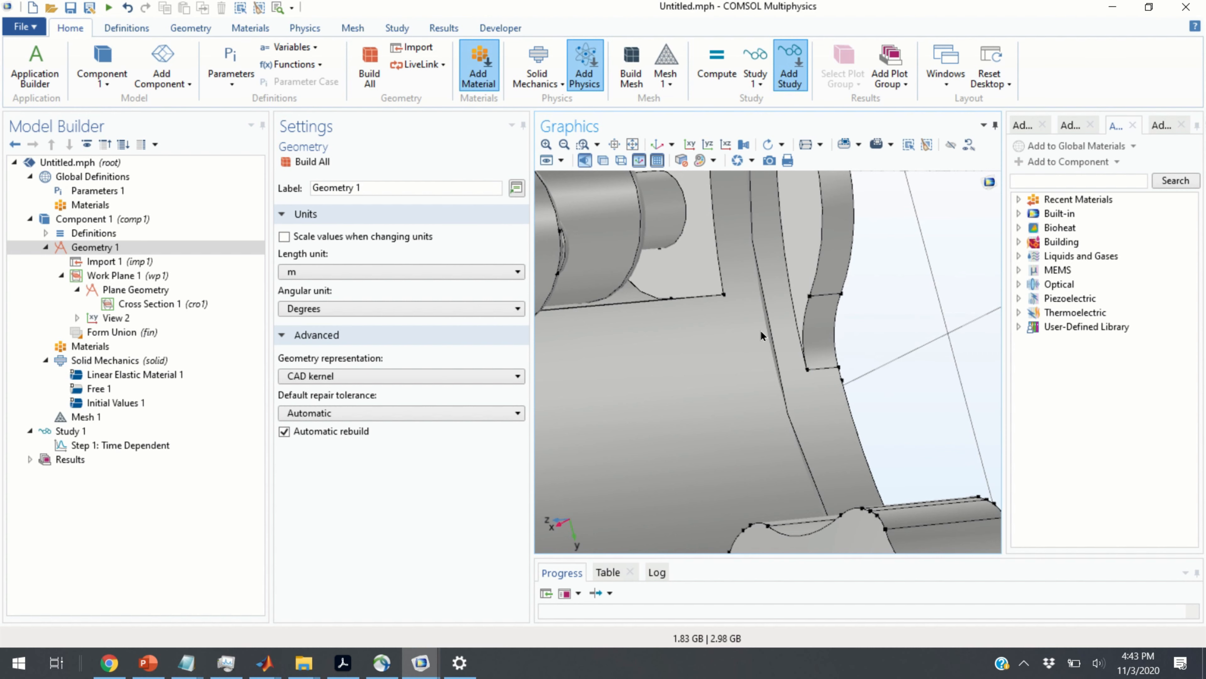
{"action": "scroll", "coordinate": [859, 435], "scroll_direction": "down", "scroll_amount": 3}
{"action": "left_click_drag", "start_coordinate": [792, 343], "coordinate": [707, 334]}
- Measure between the lip's lower corner point and the screw pocket's nearby corner point in Geometry 1, and copy the z distance
{"action": "right_click", "coordinate": [104, 253]}
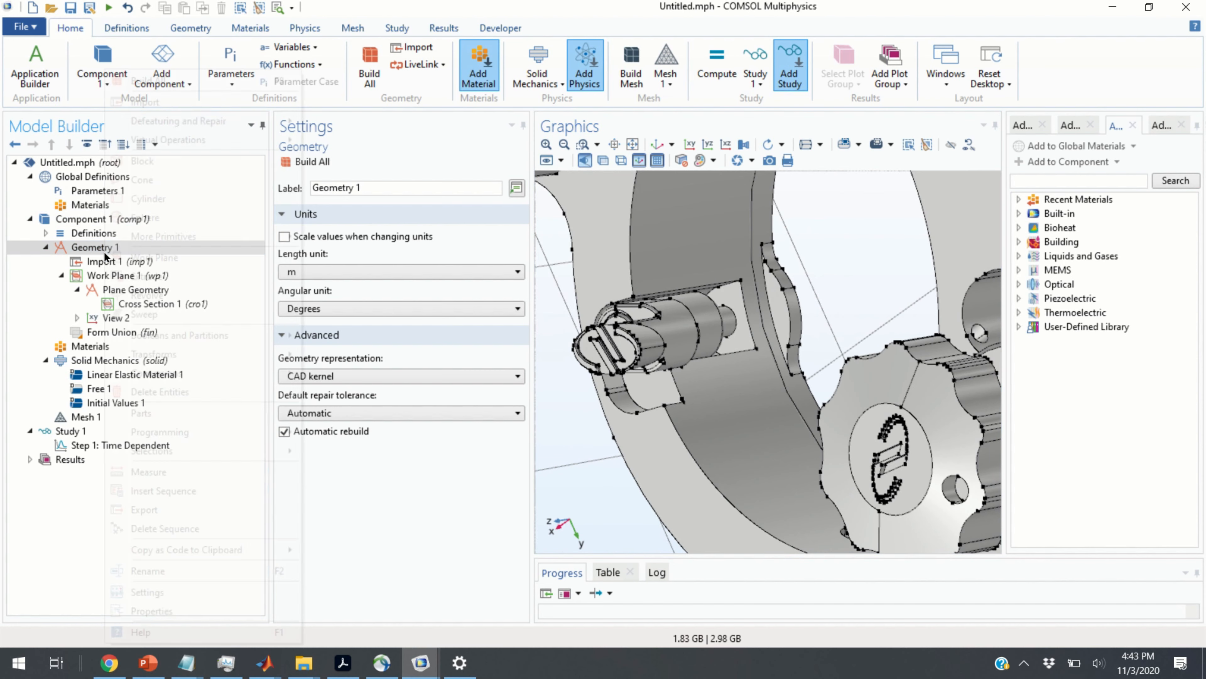
{"action": "left_click", "coordinate": [197, 473]}
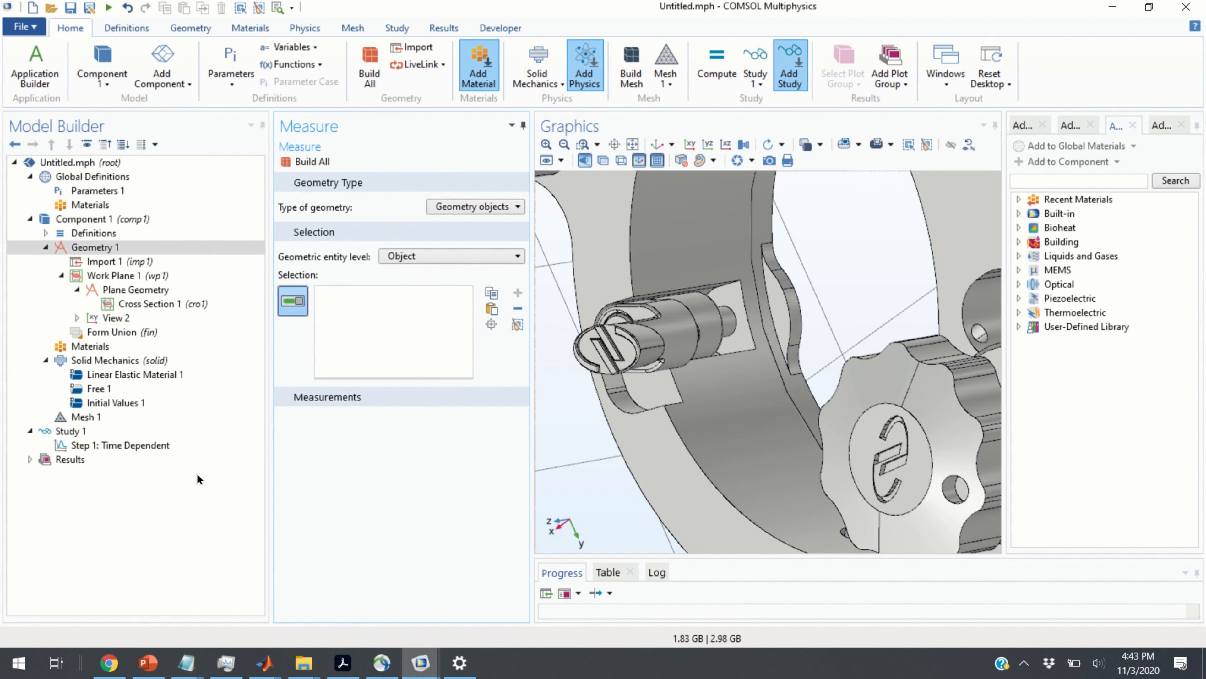
{"action": "left_click", "coordinate": [448, 255]}
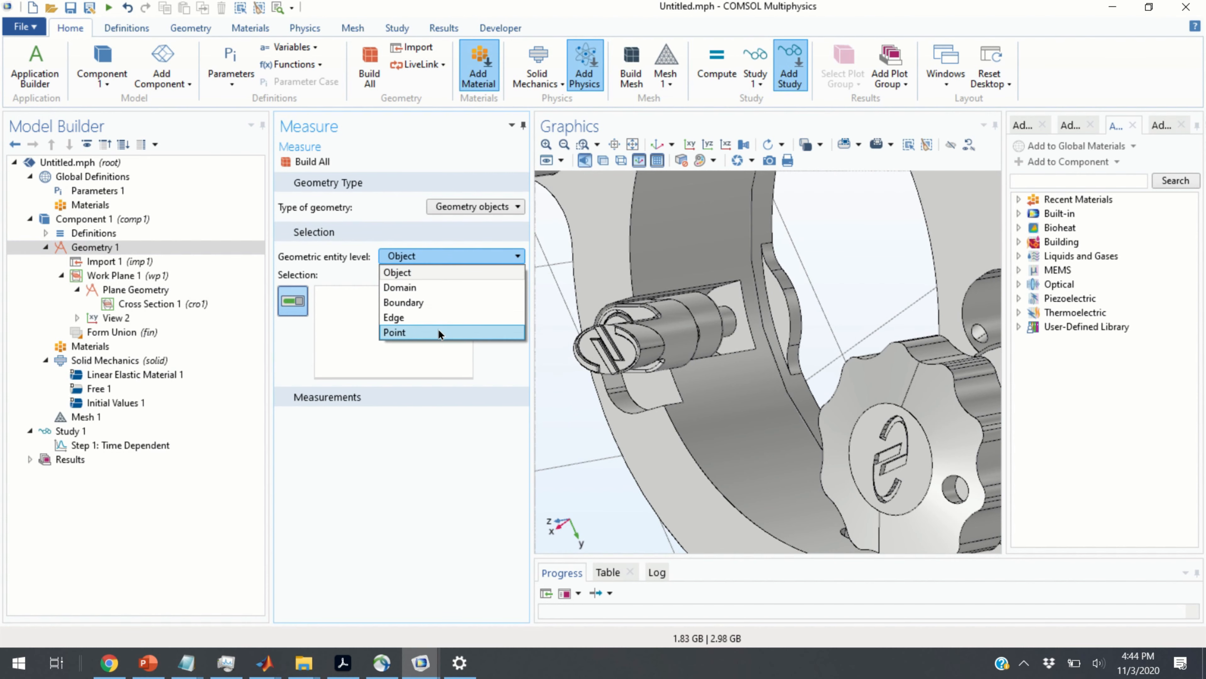
{"action": "left_click", "coordinate": [438, 330]}
{"action": "scroll", "coordinate": [800, 370], "scroll_direction": "up", "scroll_amount": 4}
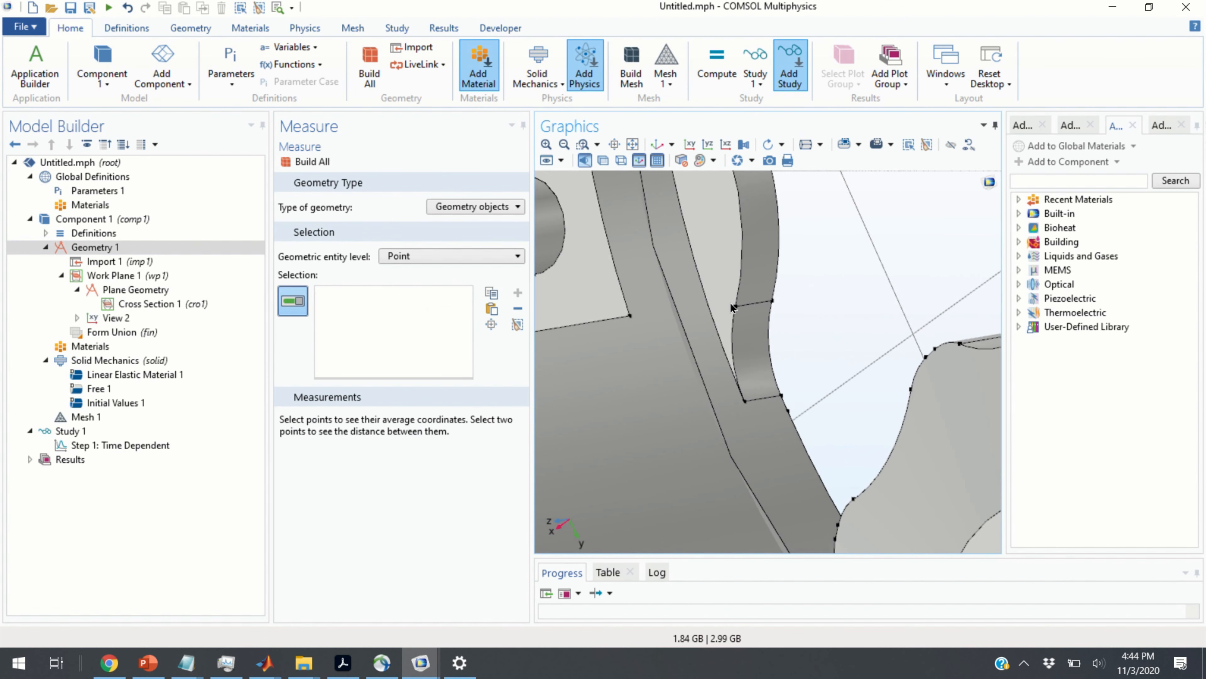
{"action": "left_click", "coordinate": [744, 403]}
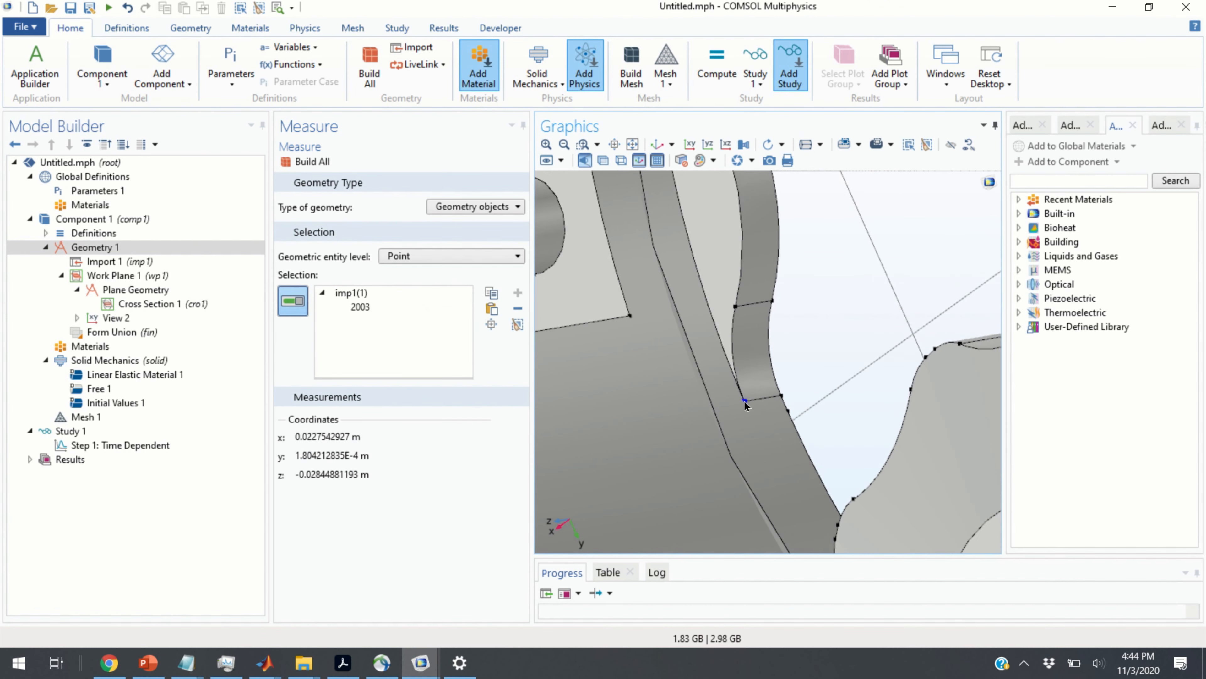
{"action": "left_click", "coordinate": [631, 316]}
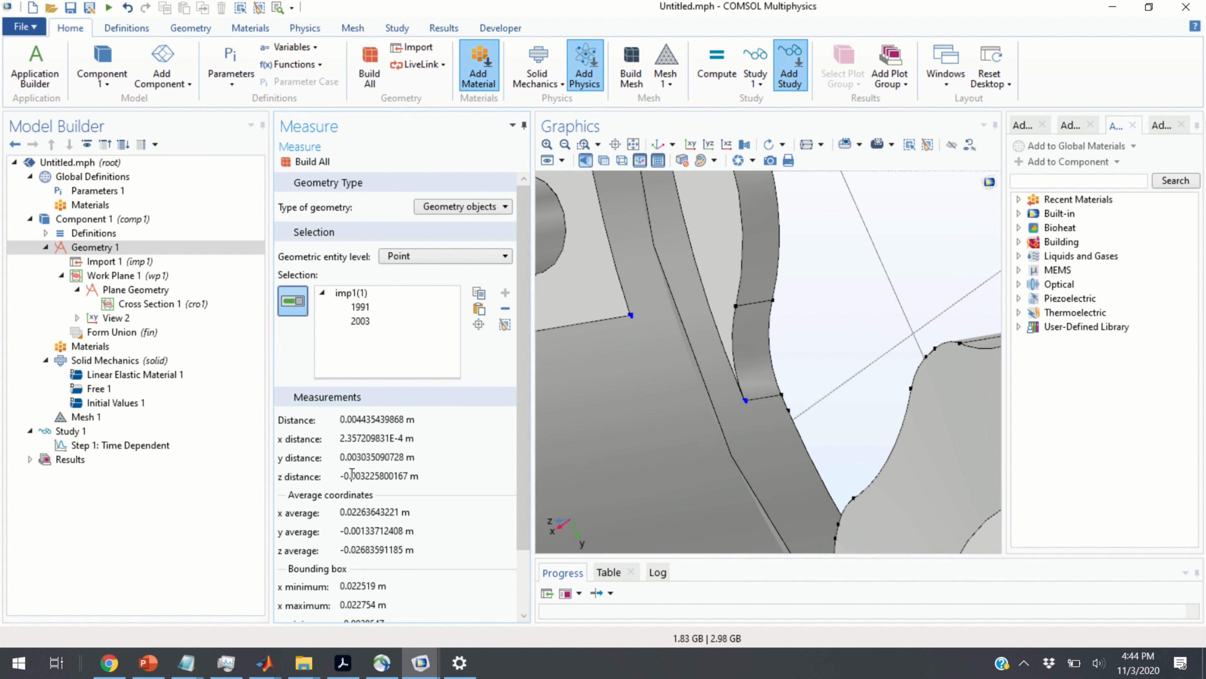
{"action": "left_click_drag", "start_coordinate": [406, 474], "coordinate": [346, 474]}
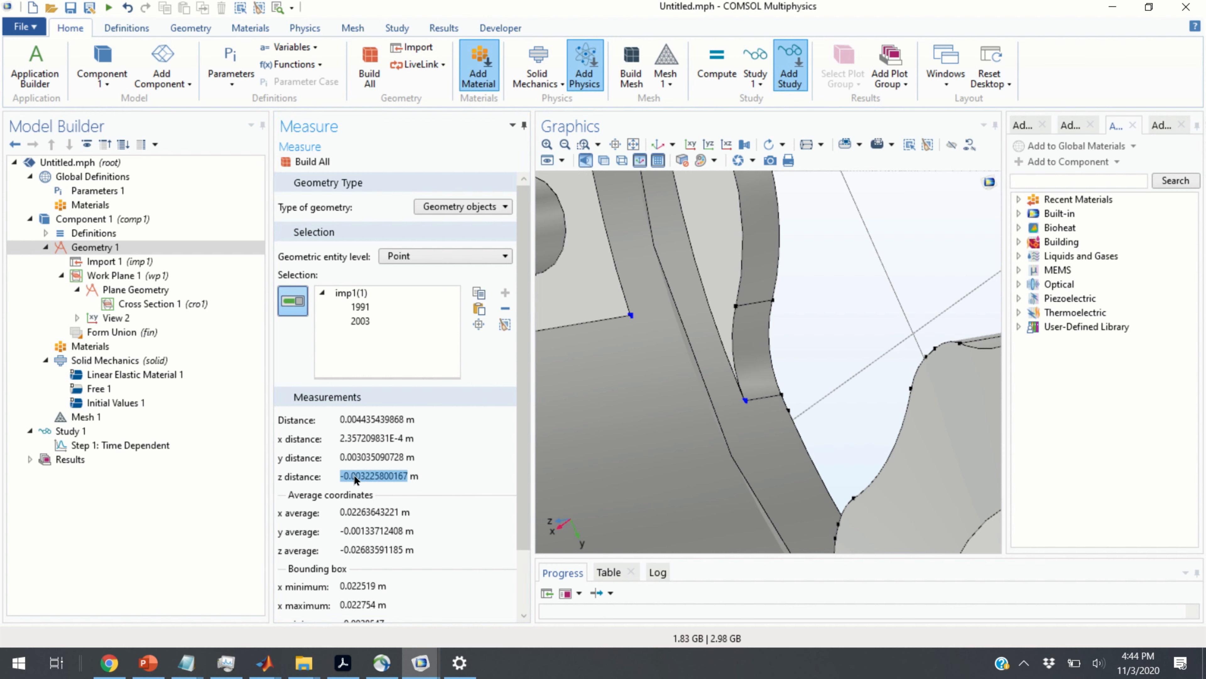
{"action": "right_click", "coordinate": [357, 477]}
{"action": "left_click", "coordinate": [309, 489]}
- Return to the new layered model and add an Extrude of Work Plane 2 to Geometry 1
{"action": "mouse_move", "coordinate": [422, 660]}
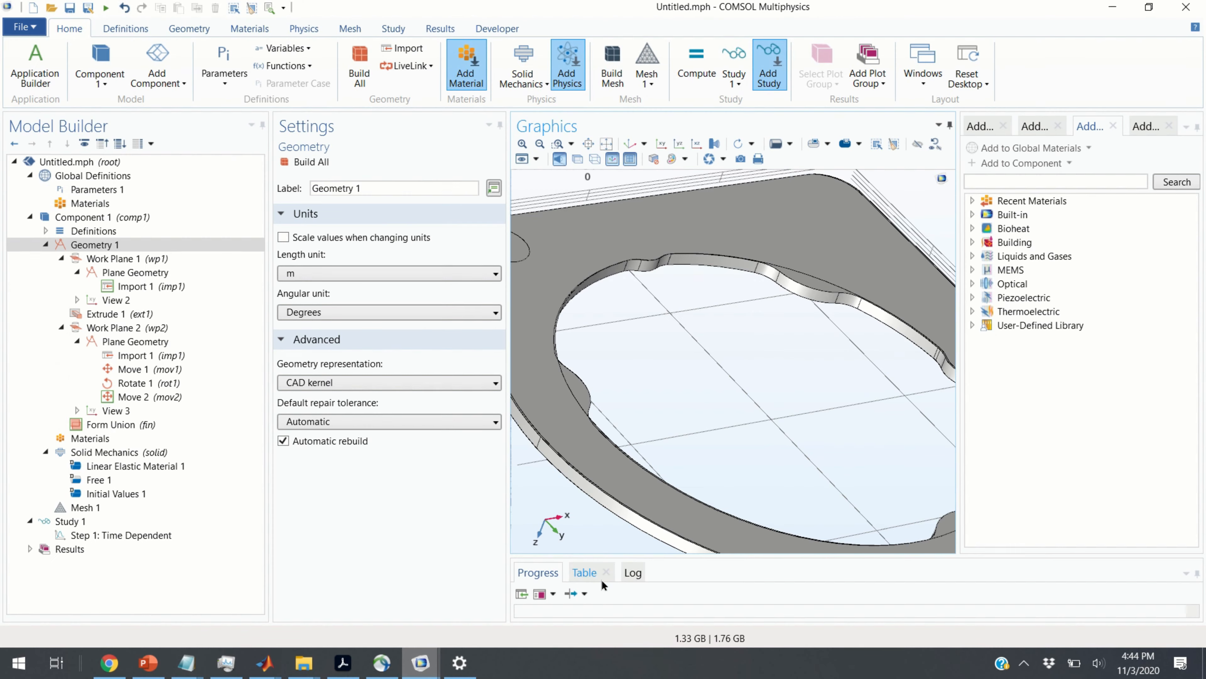
{"action": "left_click", "coordinate": [593, 596]}
{"action": "middle_click_drag", "start_coordinate": [722, 376], "coordinate": [743, 455]}
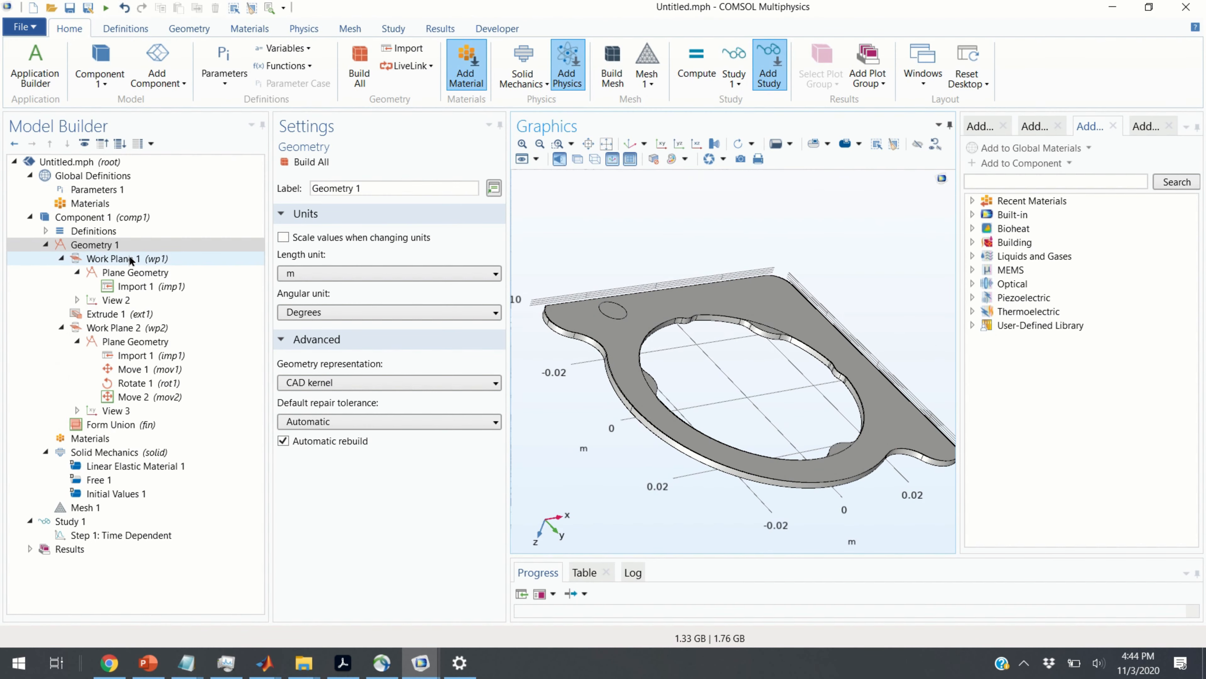
{"action": "left_click", "coordinate": [108, 249]}
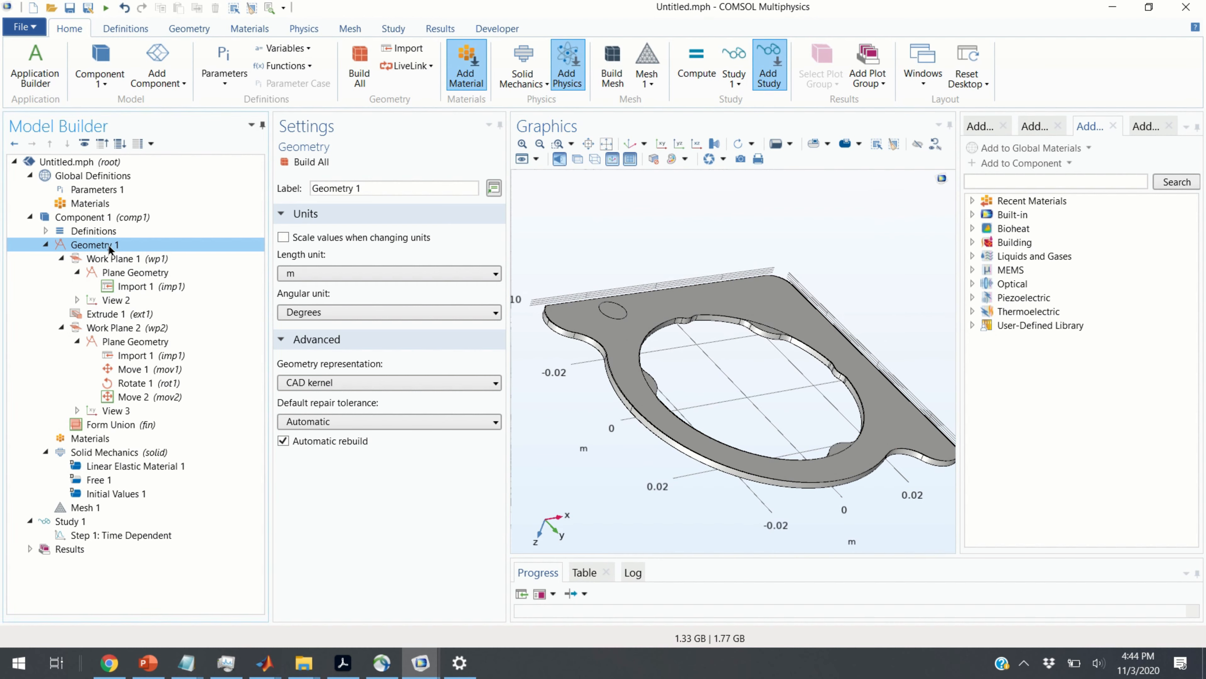
{"action": "right_click", "coordinate": [110, 248]}
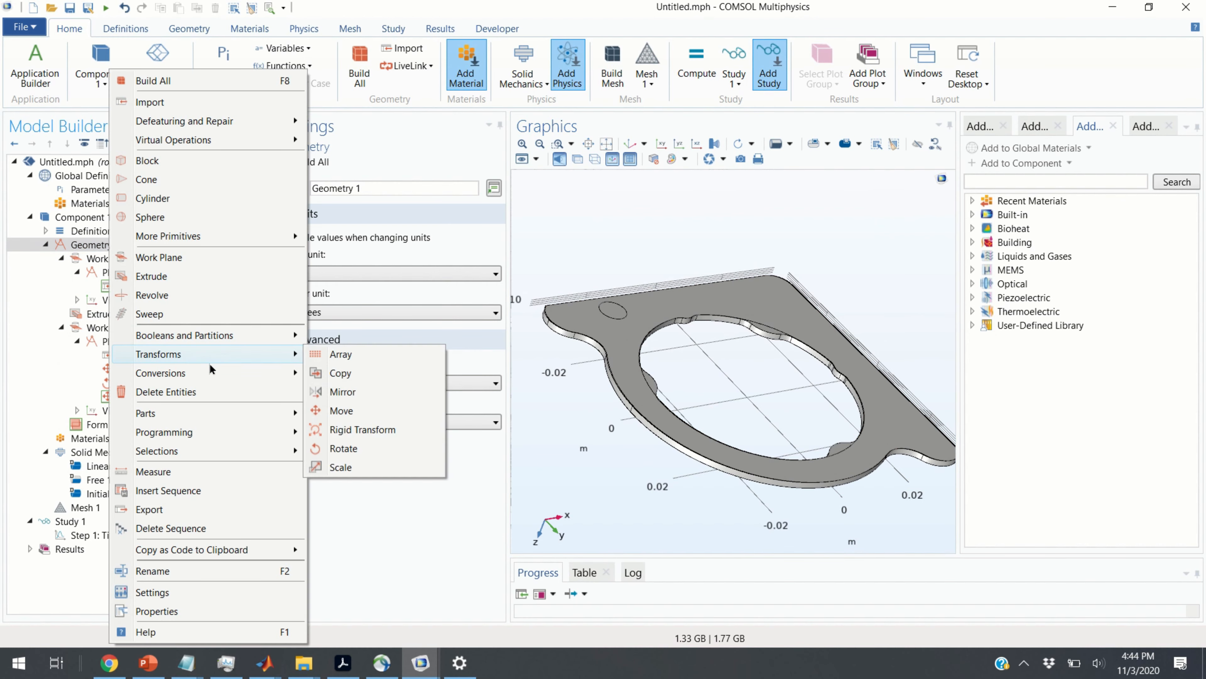
{"action": "left_click", "coordinate": [195, 276]}
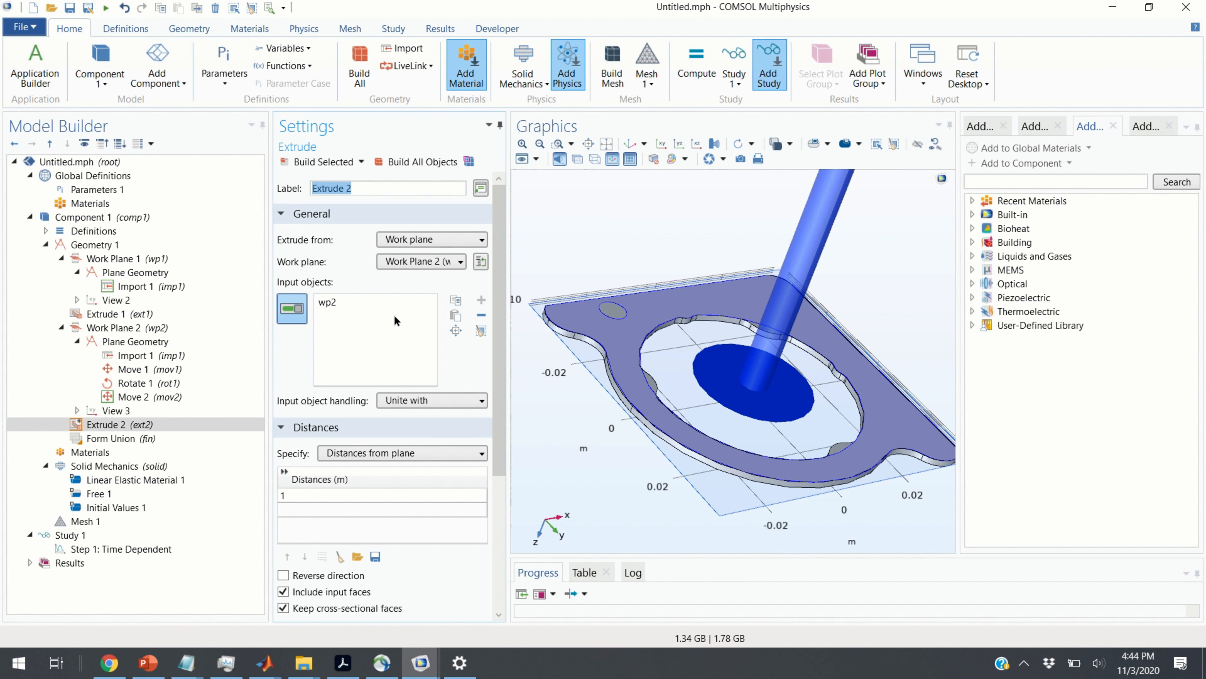
- Set Extrude 2's distance from the plane to 0.003225800167 m using the copied value without its minus sign, and build the geometry
{"action": "left_click", "coordinate": [308, 489]}
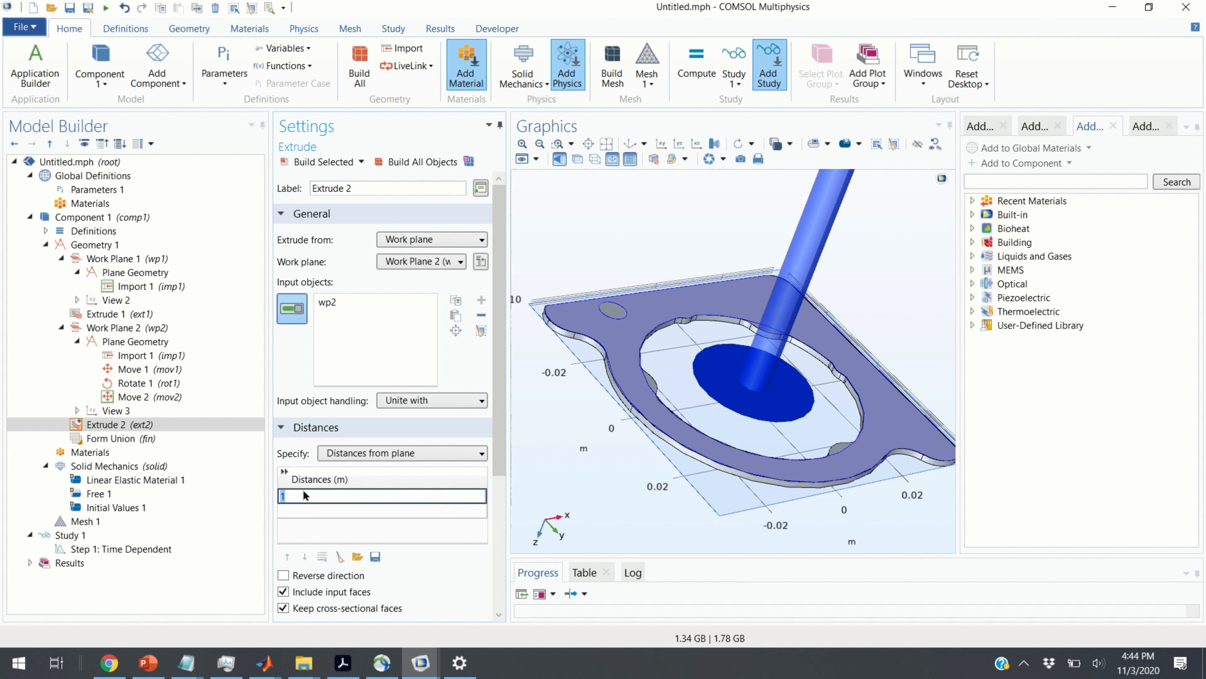
{"action": "key", "text": "ctrl+v"}
{"action": "key", "text": "Delete"}
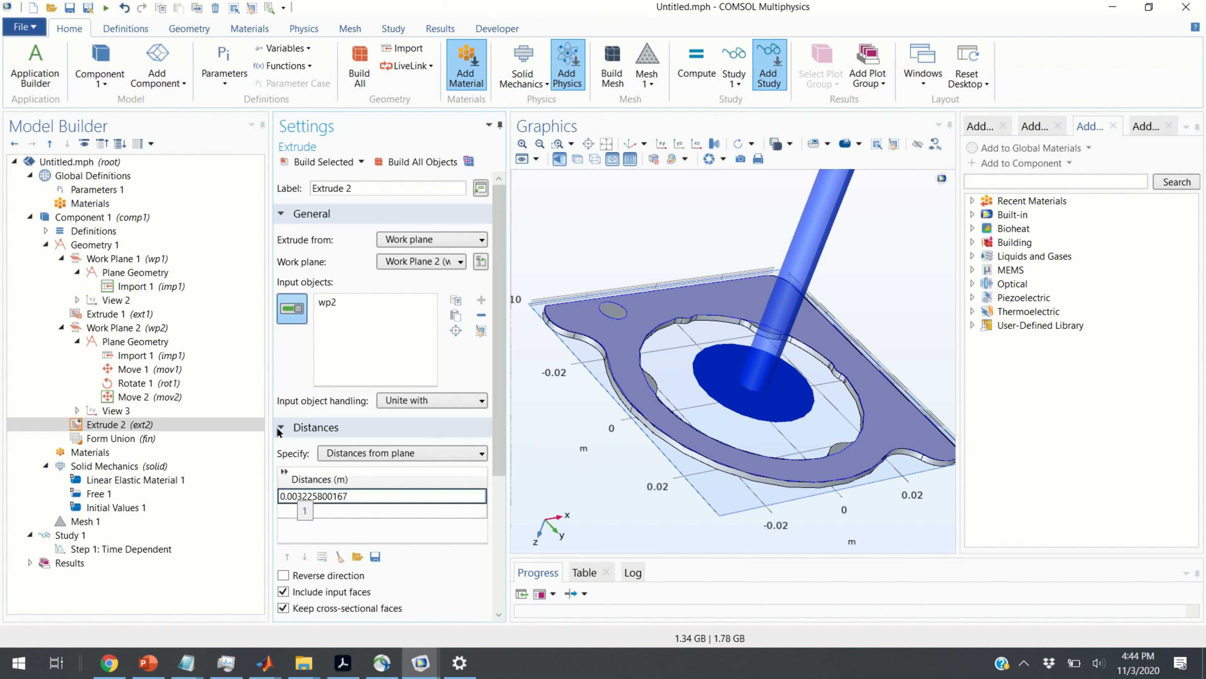
{"action": "left_click", "coordinate": [324, 161]}
{"action": "left_click_drag", "start_coordinate": [797, 390], "coordinate": [797, 433]}
{"action": "left_click", "coordinate": [359, 67]}
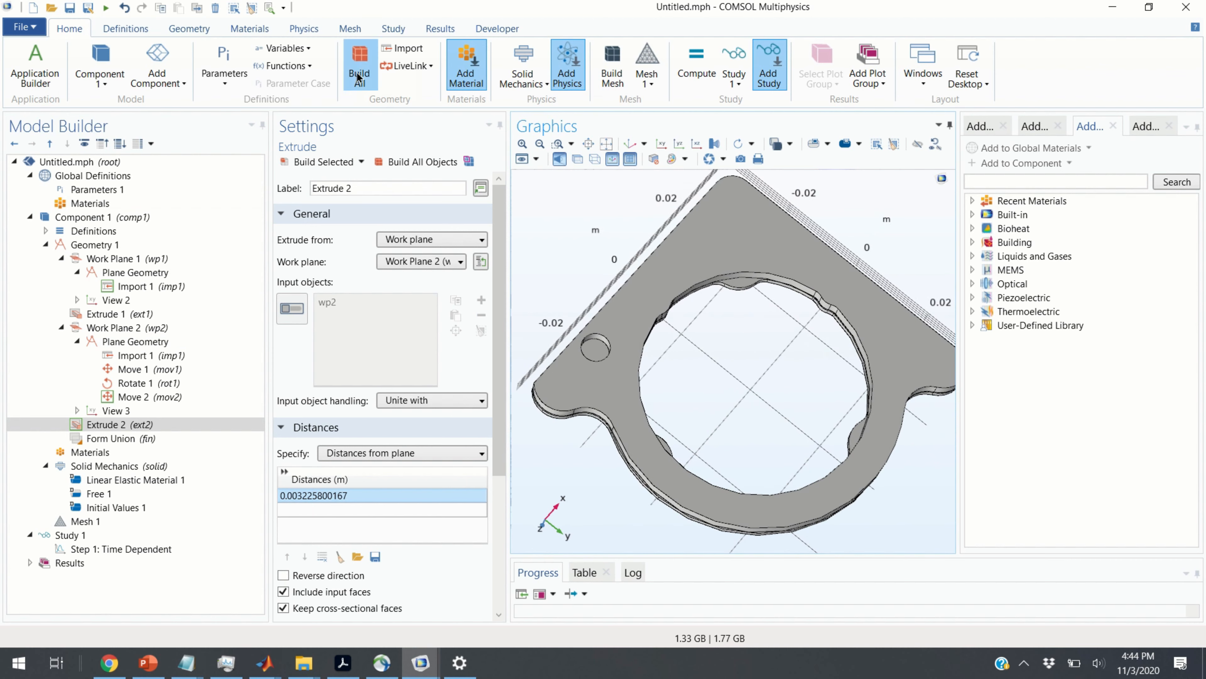
- Check the layers' edge alignment, set Move 2's xw displacement to -0.0005 m in Work Plane 2's plane geometry, and build it
{"action": "left_click_drag", "start_coordinate": [657, 280], "coordinate": [693, 357]}
{"action": "middle_click_drag", "start_coordinate": [621, 376], "coordinate": [612, 195]}
{"action": "left_click_drag", "start_coordinate": [683, 340], "coordinate": [655, 355]}
{"action": "middle_click_drag", "start_coordinate": [656, 364], "coordinate": [657, 465]}
{"action": "scroll", "coordinate": [605, 463], "scroll_direction": "up", "scroll_amount": 5}
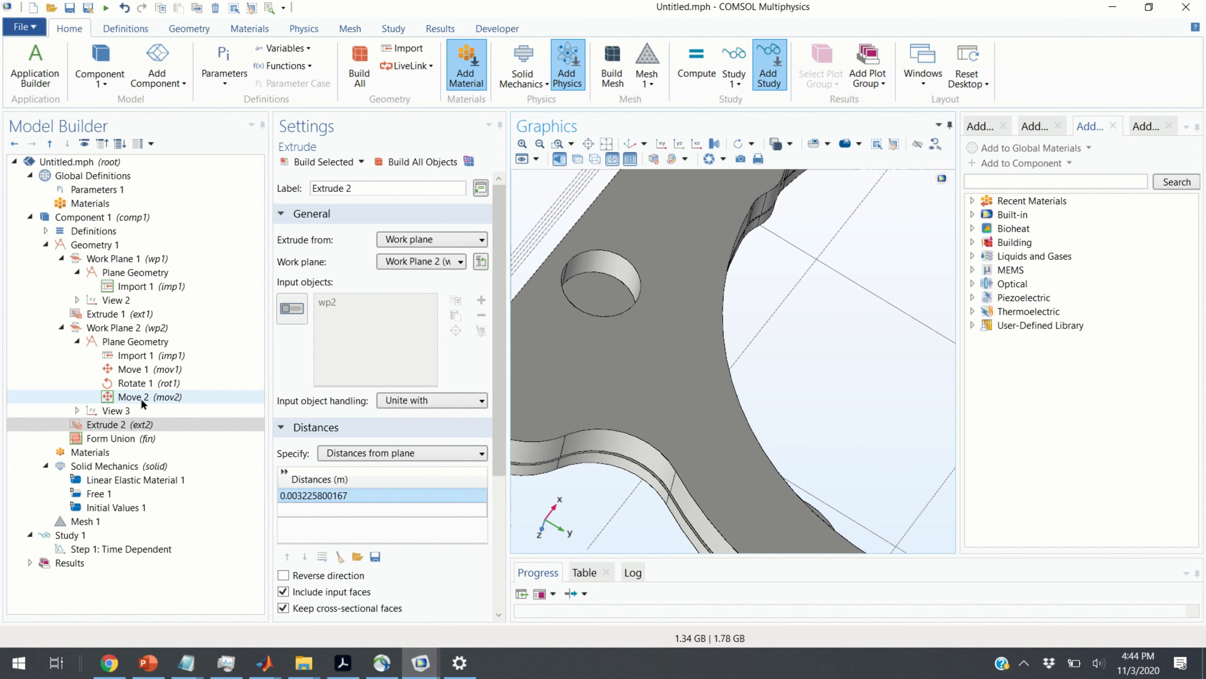
{"action": "left_click", "coordinate": [156, 383]}
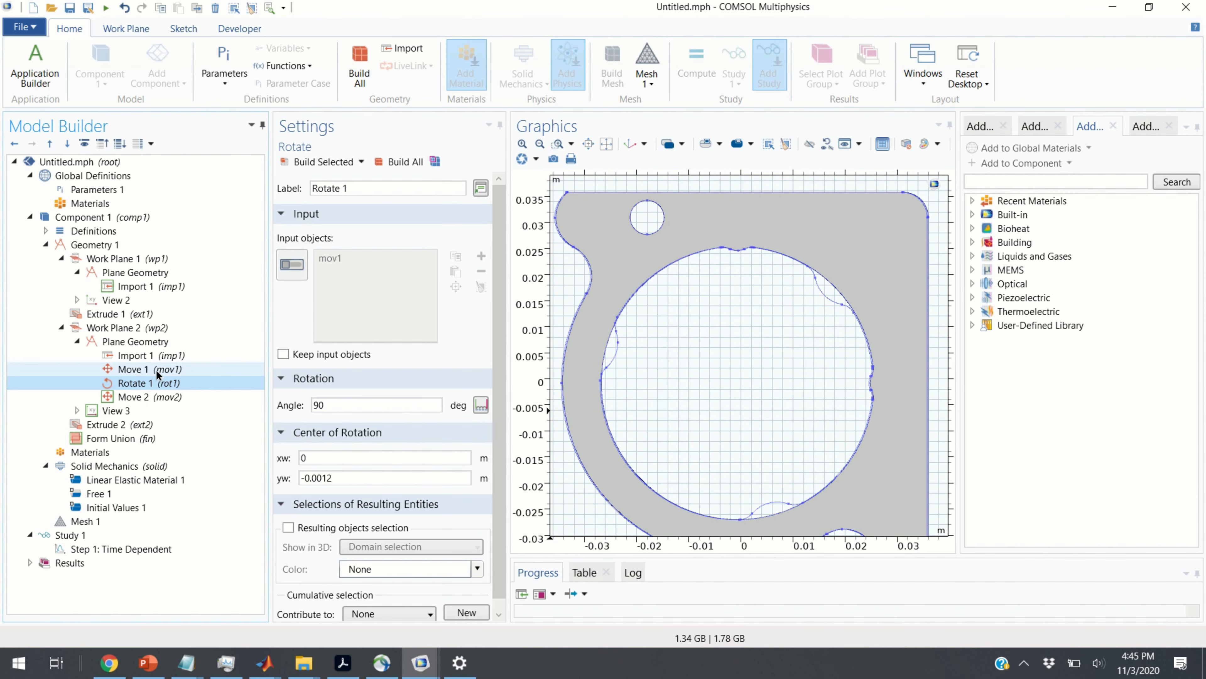
{"action": "left_click", "coordinate": [155, 369]}
{"action": "left_click", "coordinate": [161, 395]}
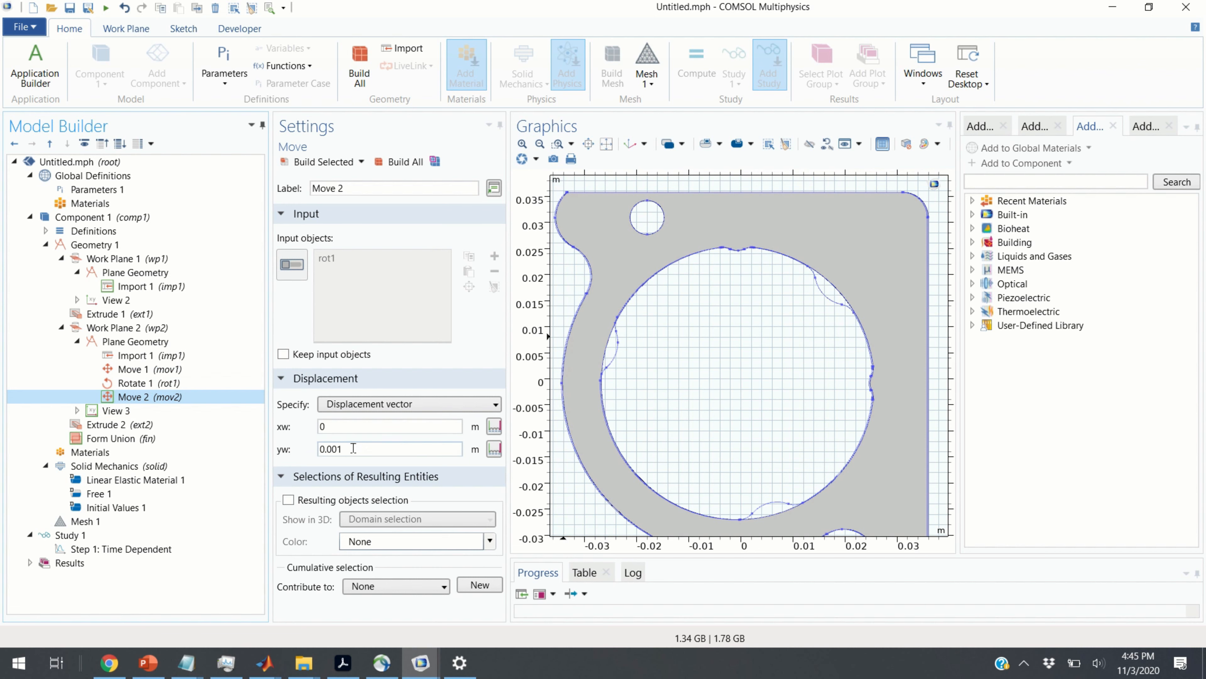
{"action": "left_click", "coordinate": [344, 425]}
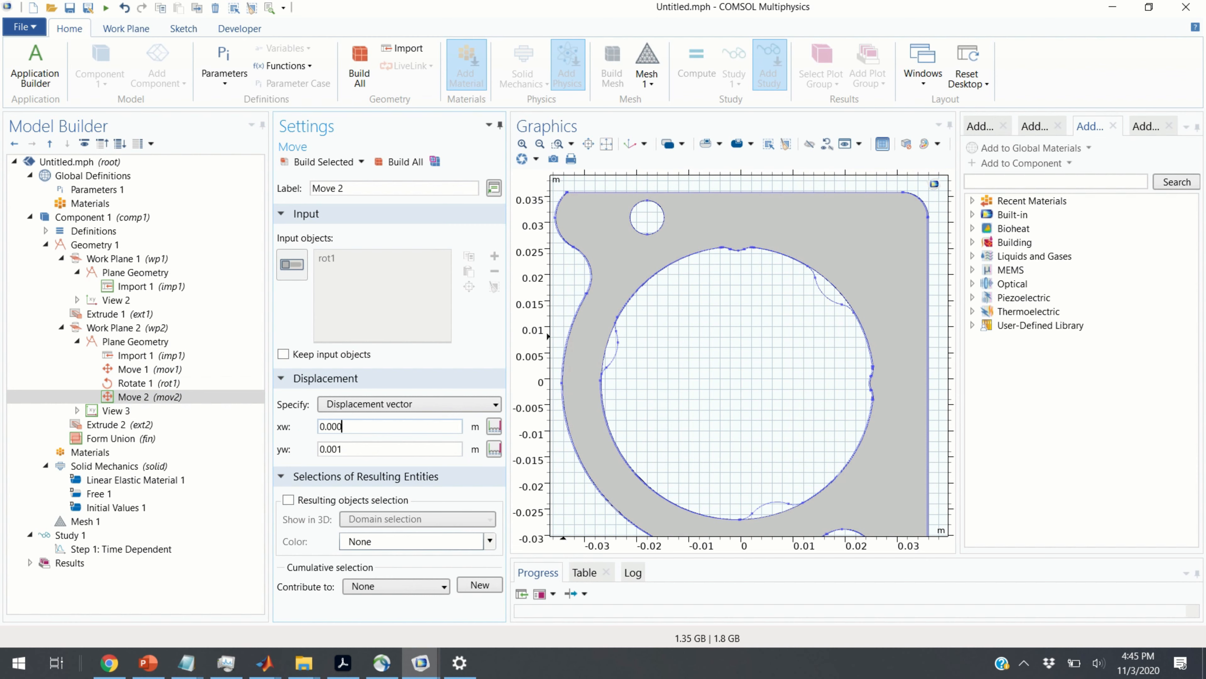
{"action": "type", "text": "-0.0005"}
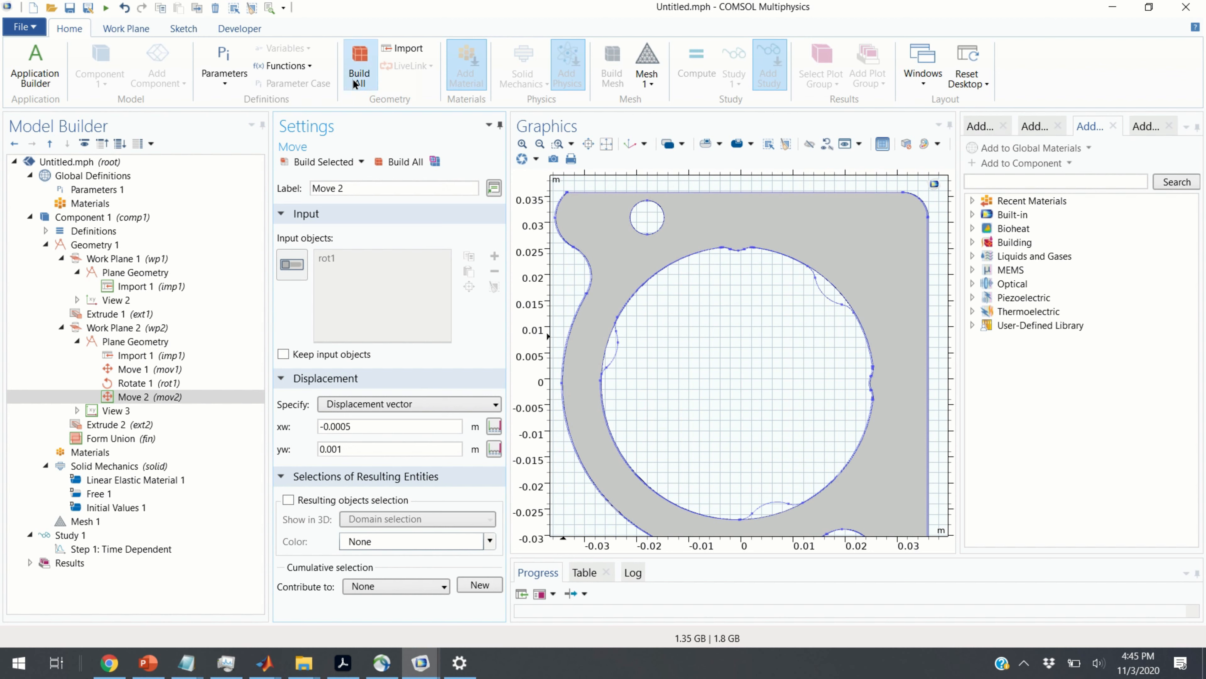
{"action": "left_click", "coordinate": [321, 163]}
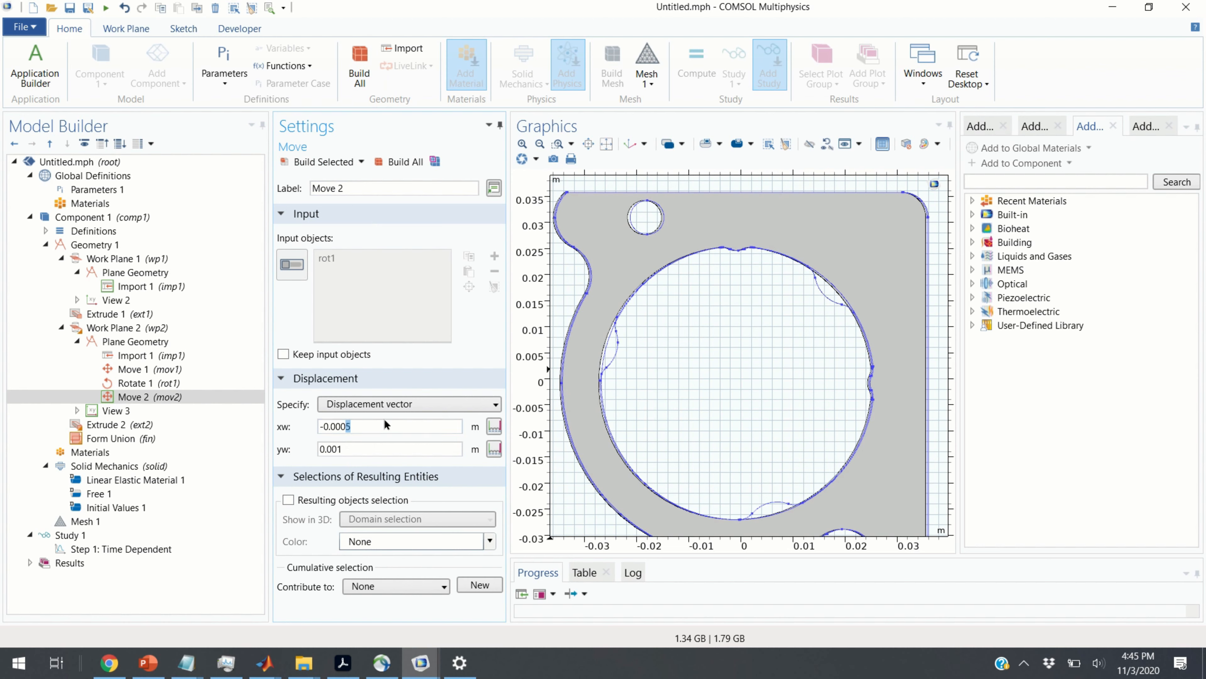
- Set Move 2's xw displacement to -0.0001 m, build it, and rebuild Geometry 1 to check how the layers' edges align
{"action": "left_click", "coordinate": [323, 161]}
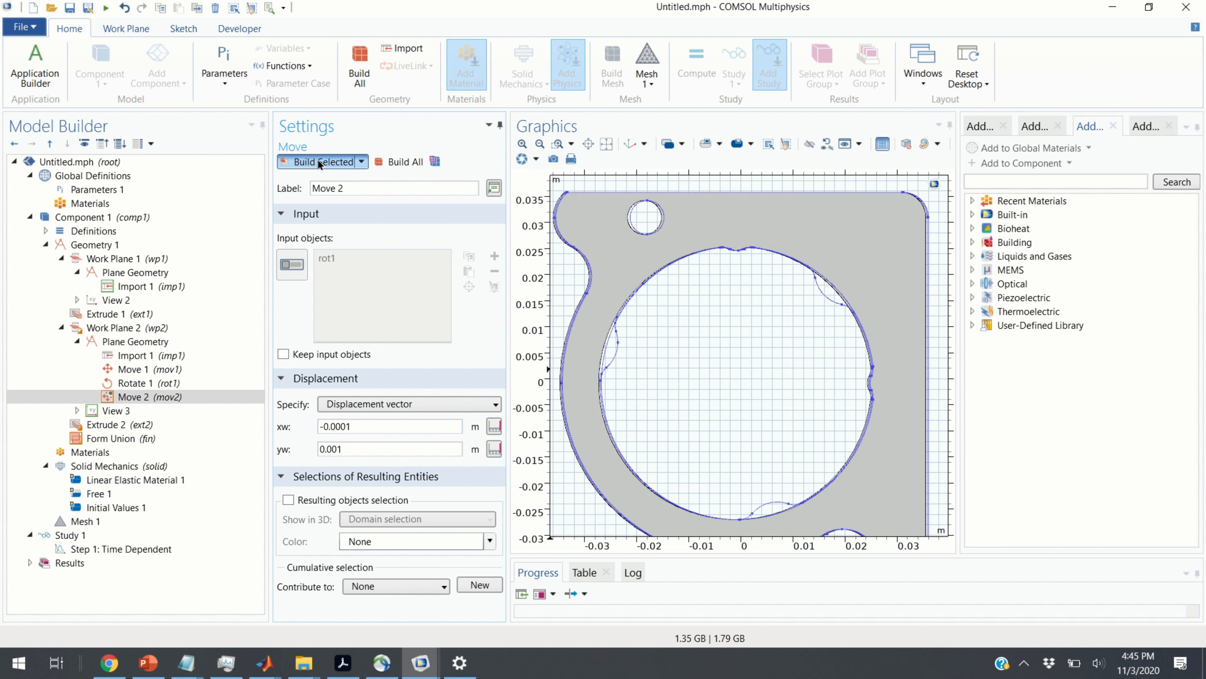
{"action": "left_click", "coordinate": [113, 245]}
{"action": "left_click", "coordinate": [360, 69]}
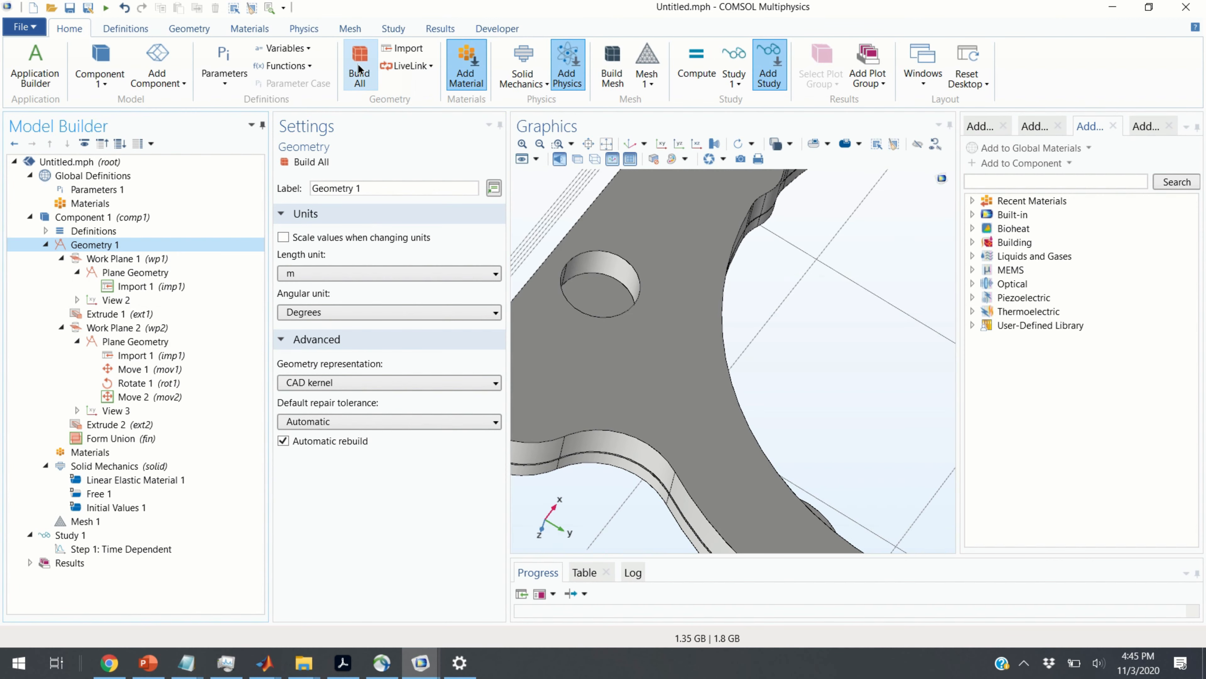
{"action": "middle_click_drag", "start_coordinate": [632, 463], "coordinate": [602, 400]}
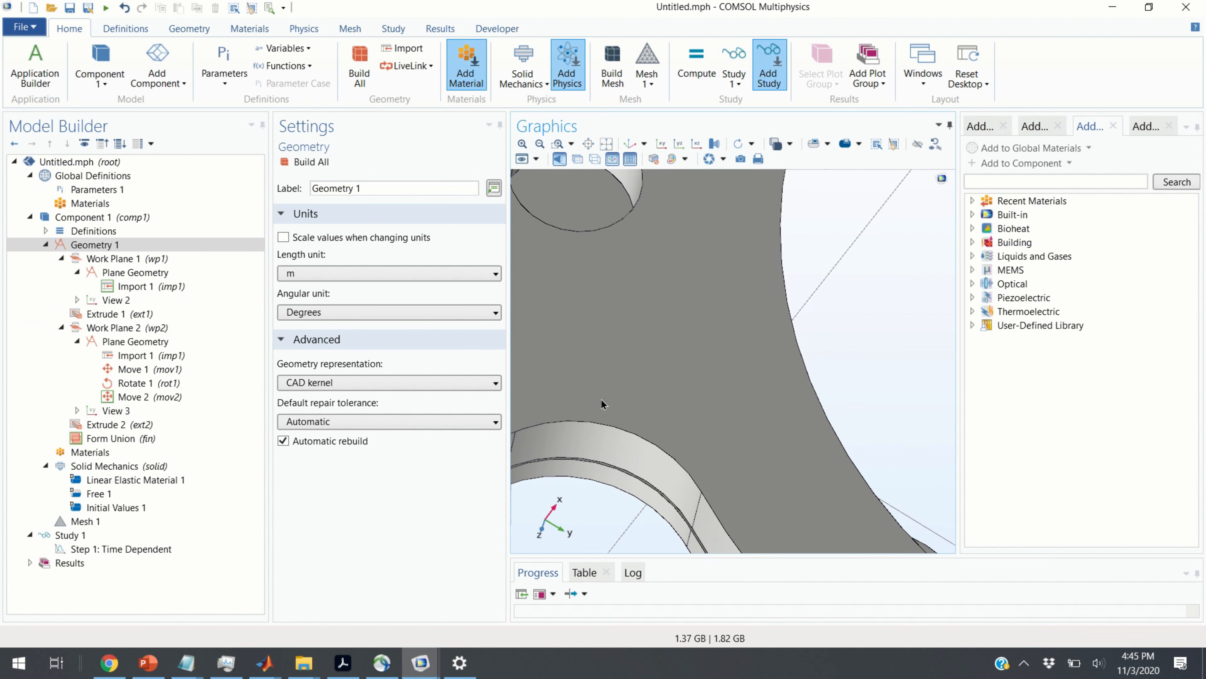
- Set Move 2's xw displacement to -0.0002 m, rebuild the move and Geometry 1, and check the layers' edge alignment from both sides
{"action": "left_click", "coordinate": [162, 396]}
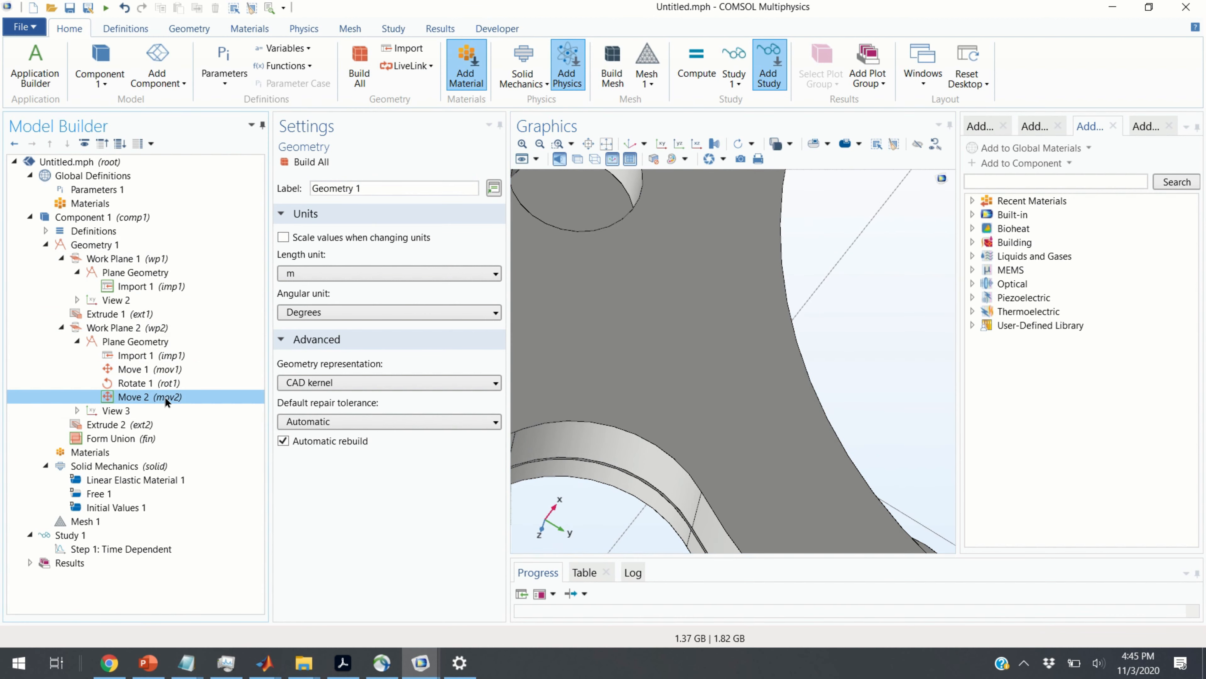
{"action": "left_click", "coordinate": [375, 422]}
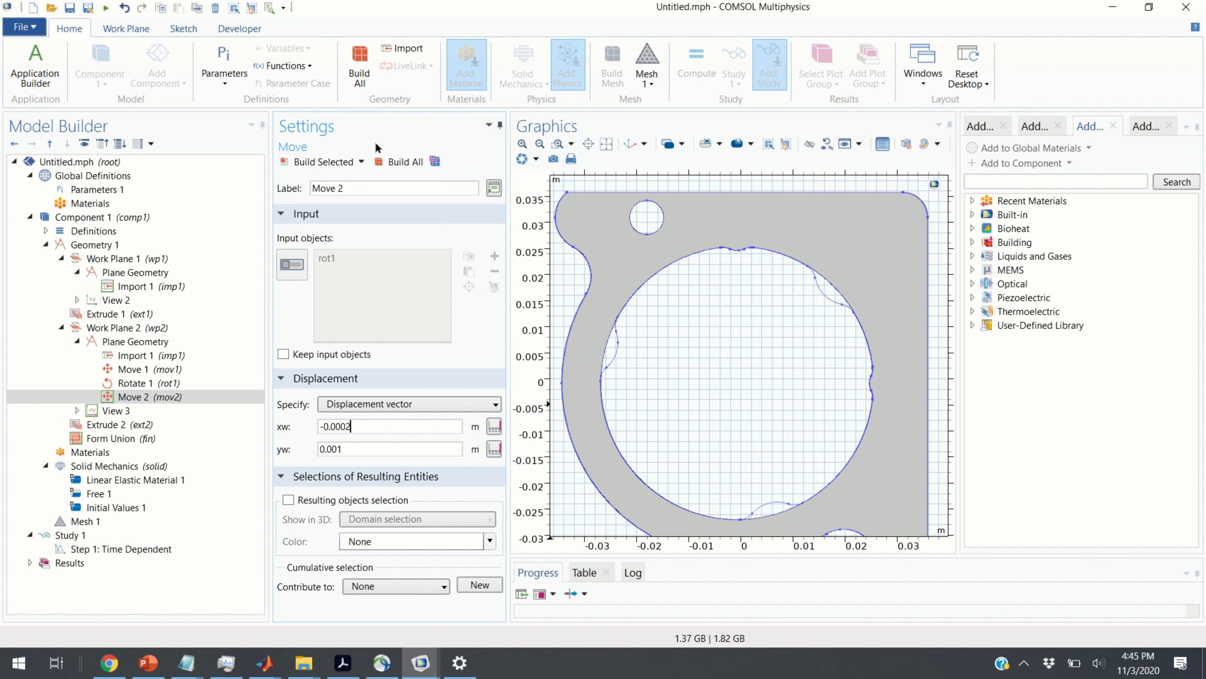
{"action": "left_click", "coordinate": [317, 162]}
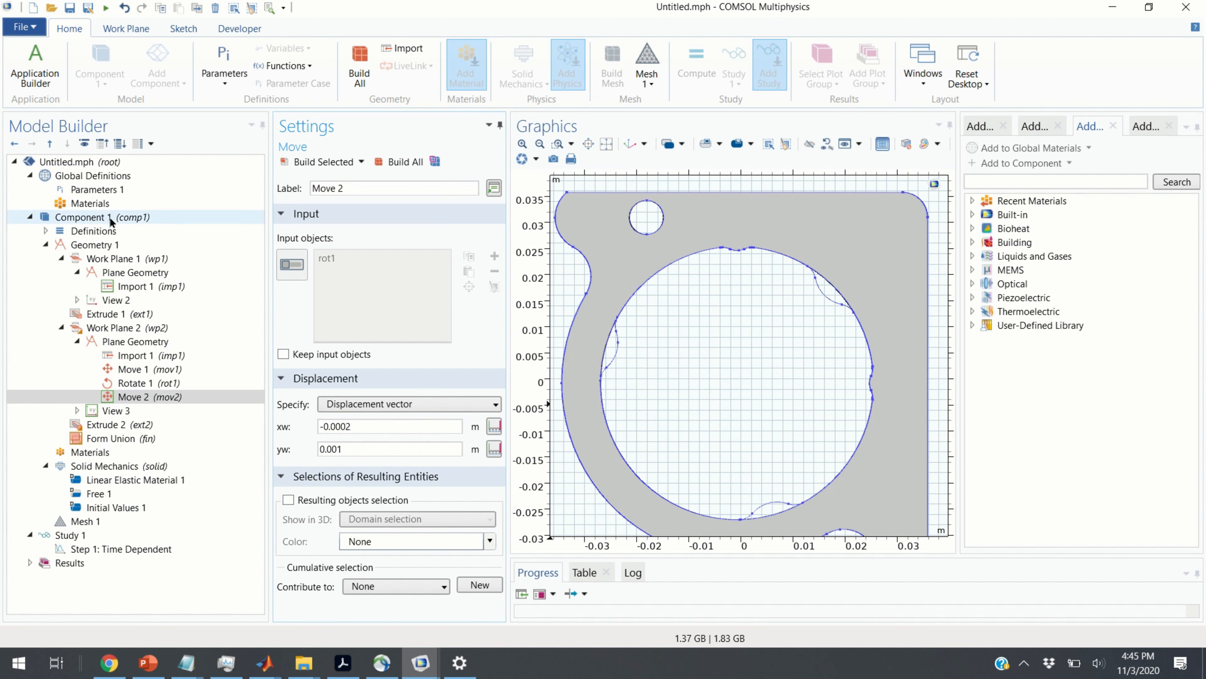
{"action": "left_click", "coordinate": [109, 247]}
{"action": "left_click", "coordinate": [359, 79]}
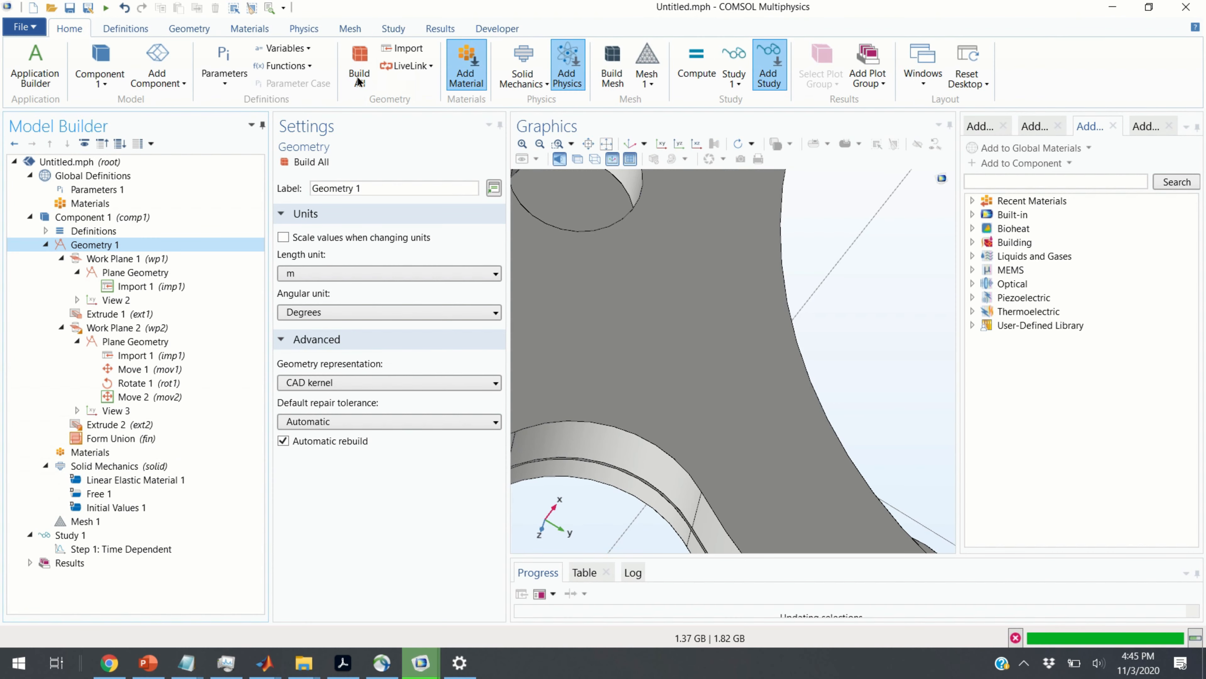
{"action": "scroll", "coordinate": [782, 397], "scroll_direction": "down", "scroll_amount": 5}
{"action": "left_click_drag", "start_coordinate": [661, 442], "coordinate": [647, 475]}
{"action": "middle_click_drag", "start_coordinate": [784, 367], "coordinate": [776, 291]}
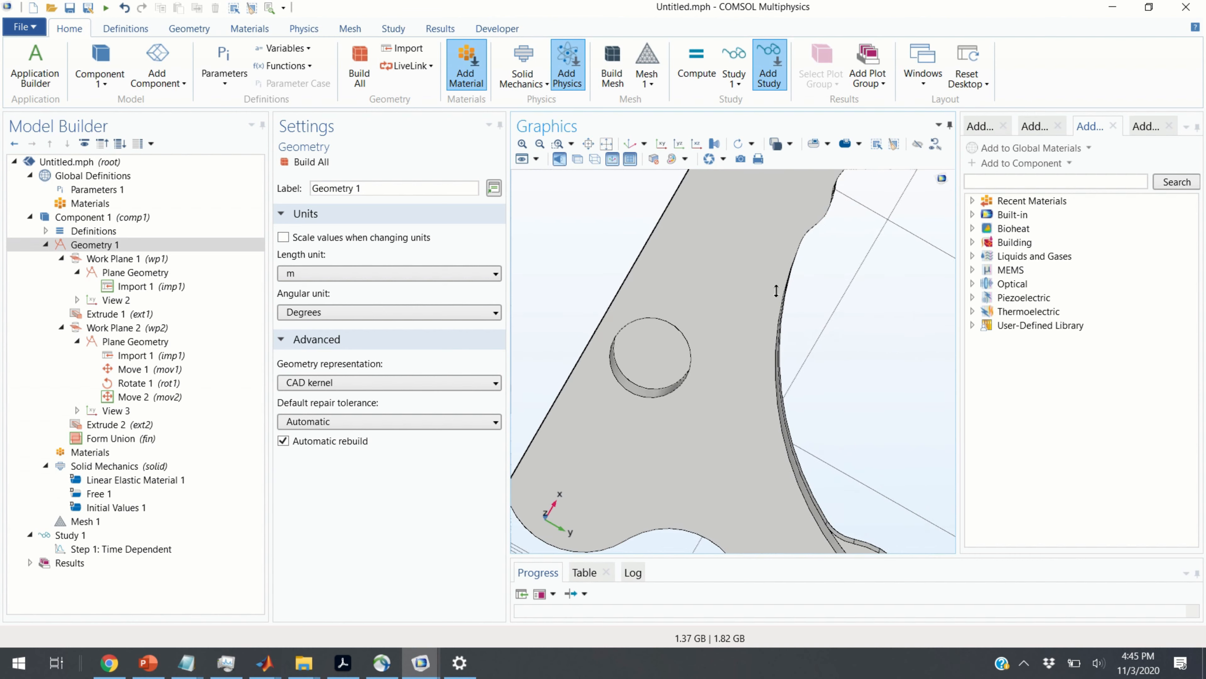
{"action": "mouse_move", "coordinate": [801, 333]}
{"action": "left_mouse_down"}
{"action": "mouse_move", "coordinate": [734, 266]}
{"action": "mouse_move", "coordinate": [745, 321]}
{"action": "mouse_move", "coordinate": [793, 312]}
{"action": "left_mouse_up"}
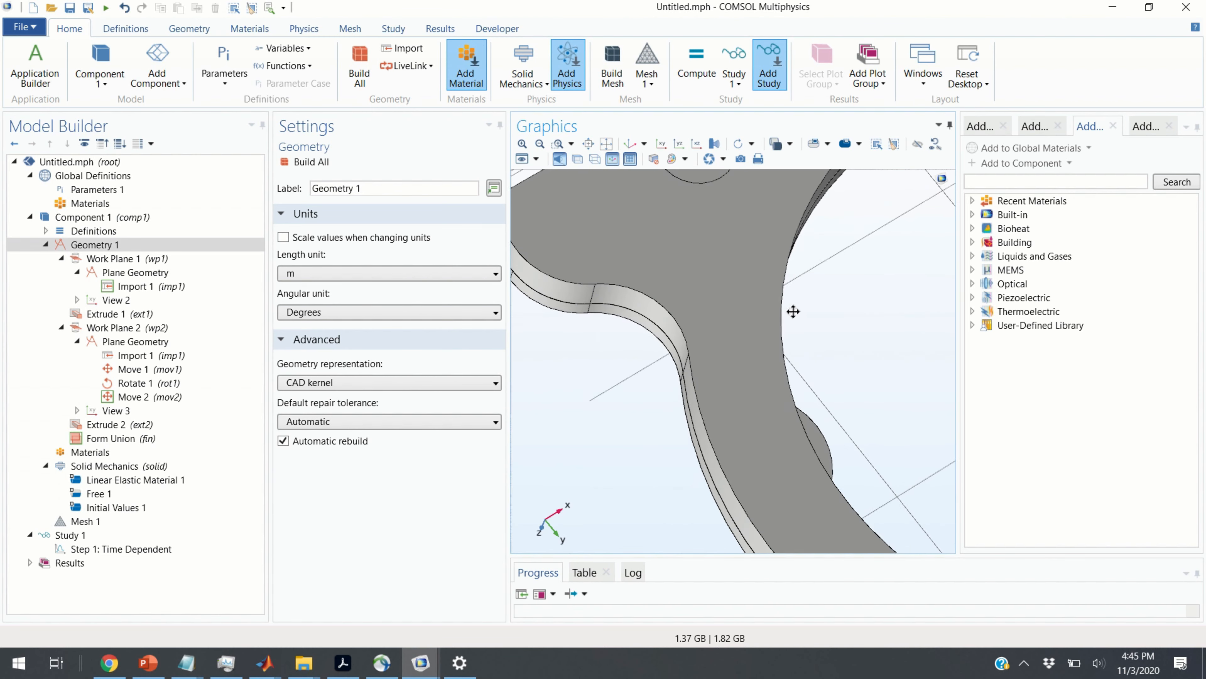
{"action": "middle_click_drag", "start_coordinate": [813, 315], "coordinate": [893, 480]}
- Examine the ring opening and screw pockets in the original CAD mount model, and return to the new layered model
{"action": "left_click", "coordinate": [417, 662]}
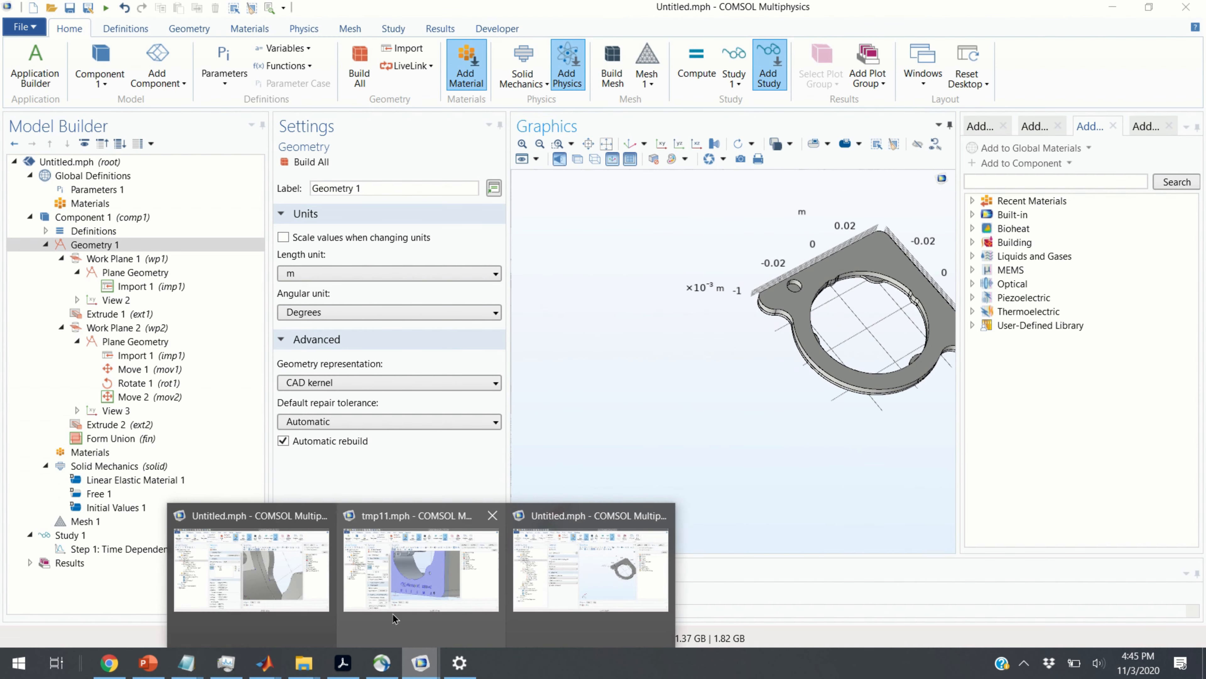
{"action": "left_click", "coordinate": [305, 578]}
{"action": "middle_click_drag", "start_coordinate": [843, 308], "coordinate": [882, 487]}
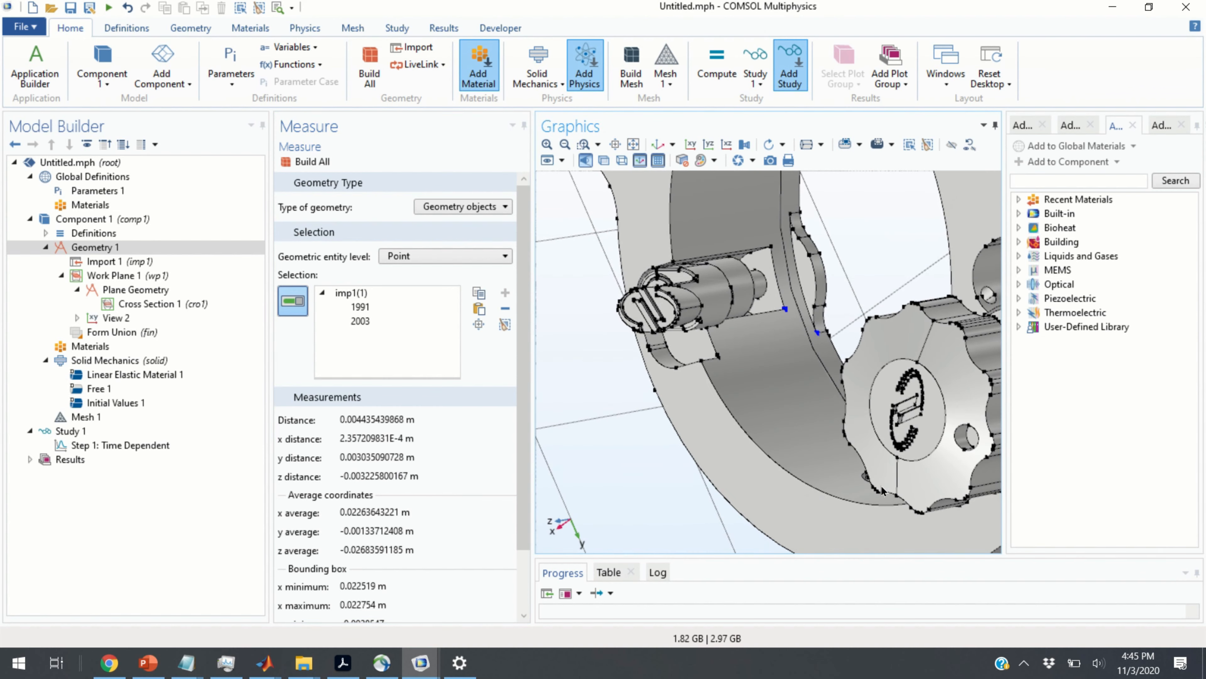
{"action": "left_click_drag", "start_coordinate": [682, 490], "coordinate": [686, 362]}
{"action": "left_click", "coordinate": [426, 666]}
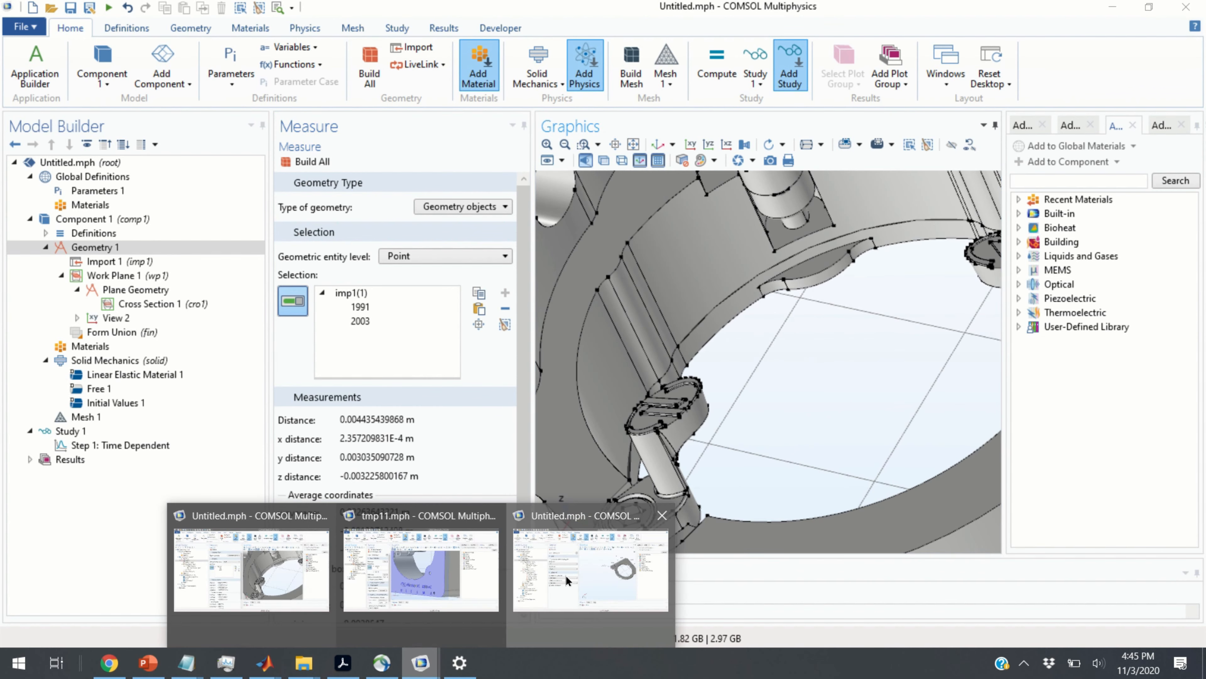
{"action": "left_click", "coordinate": [568, 579]}
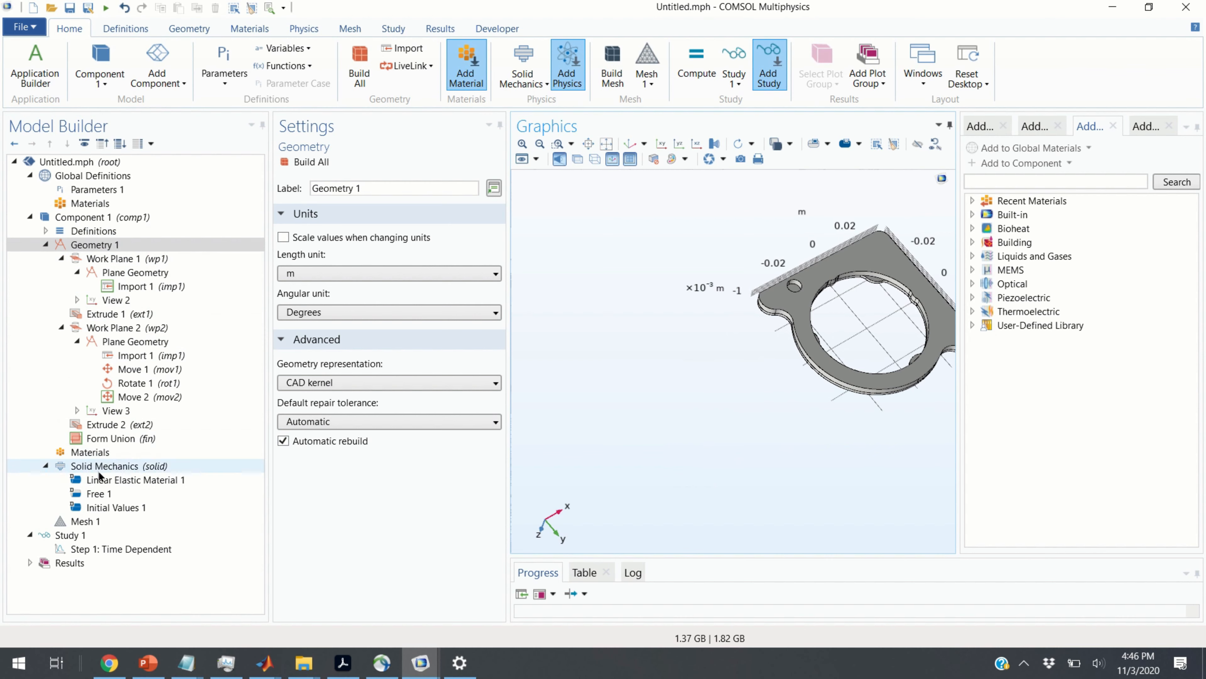
- Build Mesh 1 for the two-layer geometry with the physics-controlled sequence and Normal element size
{"action": "left_click", "coordinate": [90, 521]}
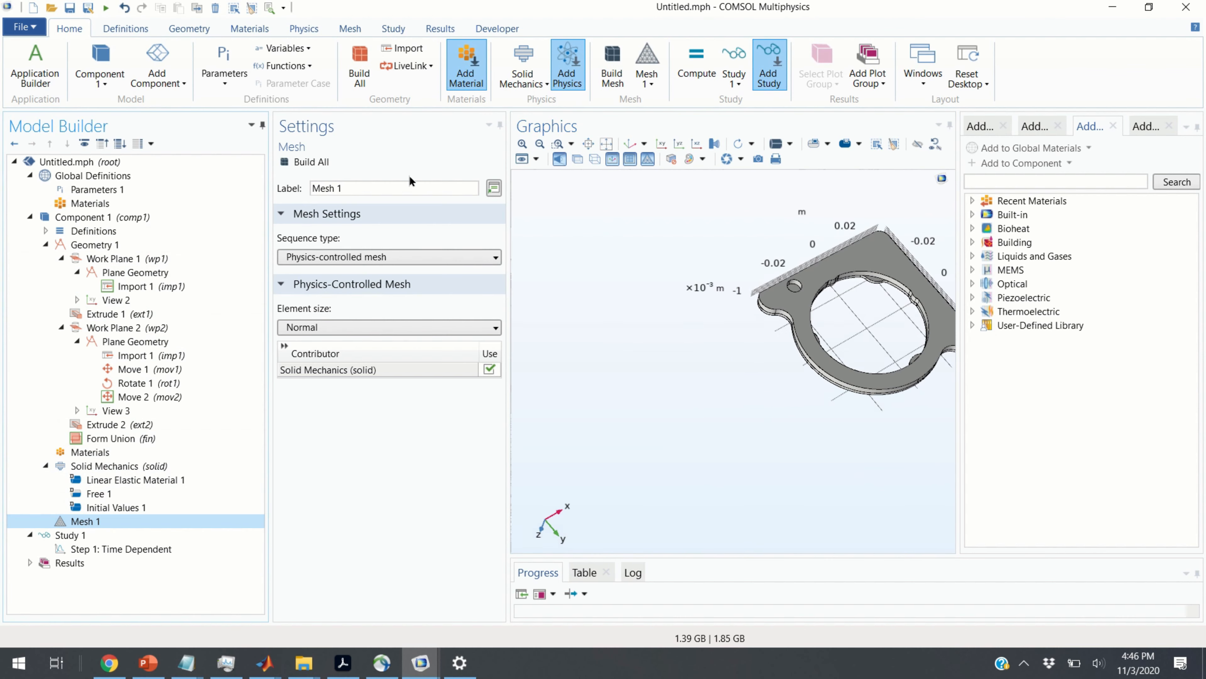
{"action": "left_click", "coordinate": [308, 162]}
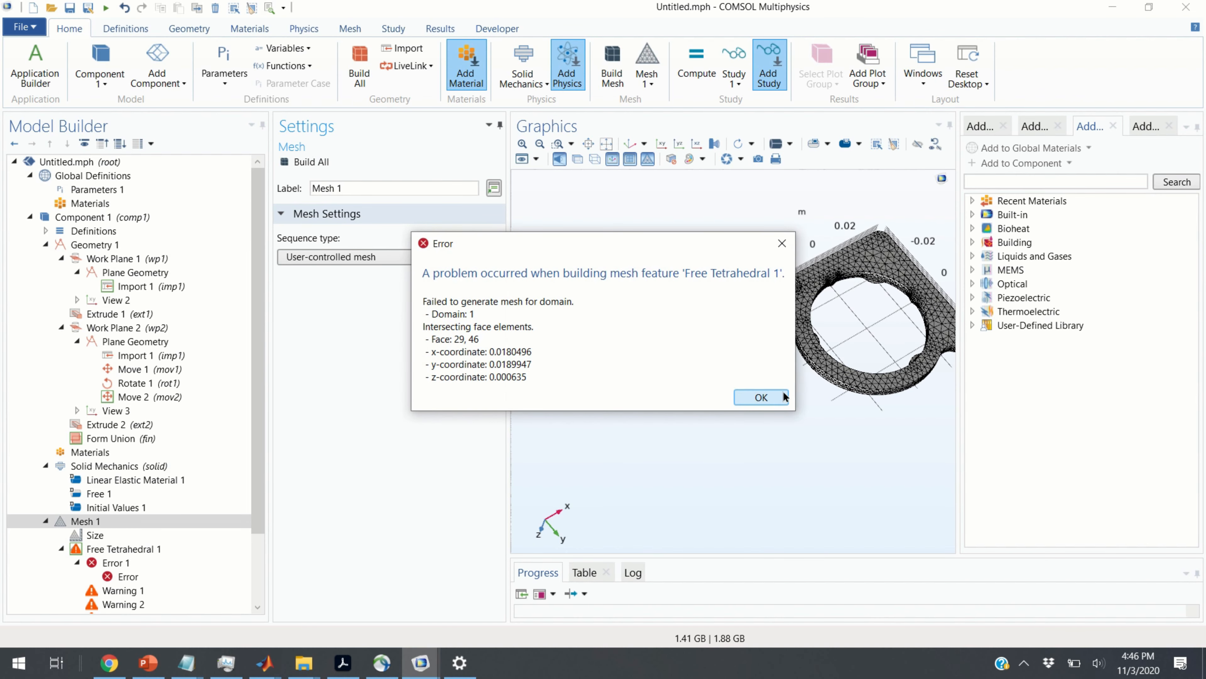
{"action": "left_click", "coordinate": [756, 397]}
- Examine the mesh error entries under Free Tetrahedral 1 and locate the affected domain and boundaries on the part
{"action": "scroll", "coordinate": [175, 485], "scroll_direction": "down", "scroll_amount": 1}
{"action": "left_click", "coordinate": [127, 523]}
{"action": "left_click", "coordinate": [343, 274]}
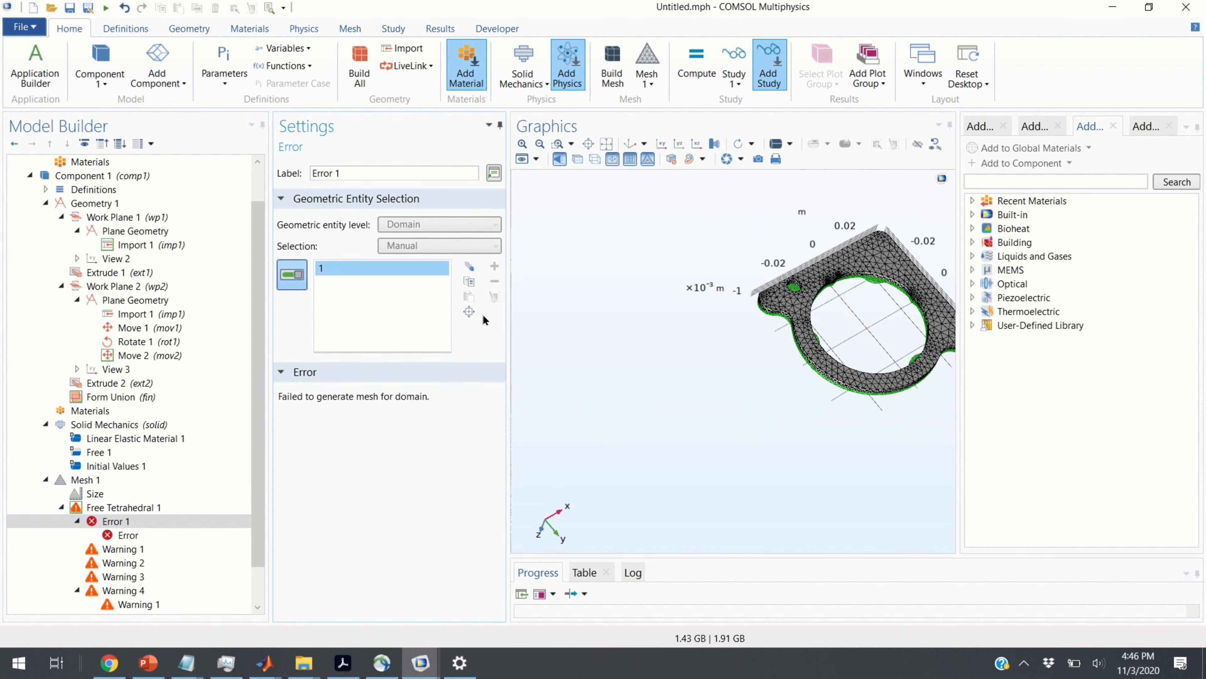
{"action": "scroll", "coordinate": [869, 291], "scroll_direction": "up", "scroll_amount": 5}
{"action": "mouse_move", "coordinate": [882, 302]}
{"action": "middle_mouse_down"}
{"action": "mouse_move", "coordinate": [870, 271]}
{"action": "mouse_move", "coordinate": [876, 297]}
{"action": "middle_mouse_up"}
{"action": "right_click_drag", "start_coordinate": [875, 297], "coordinate": [768, 401]}
{"action": "scroll", "coordinate": [756, 316], "scroll_direction": "up", "scroll_amount": 4}
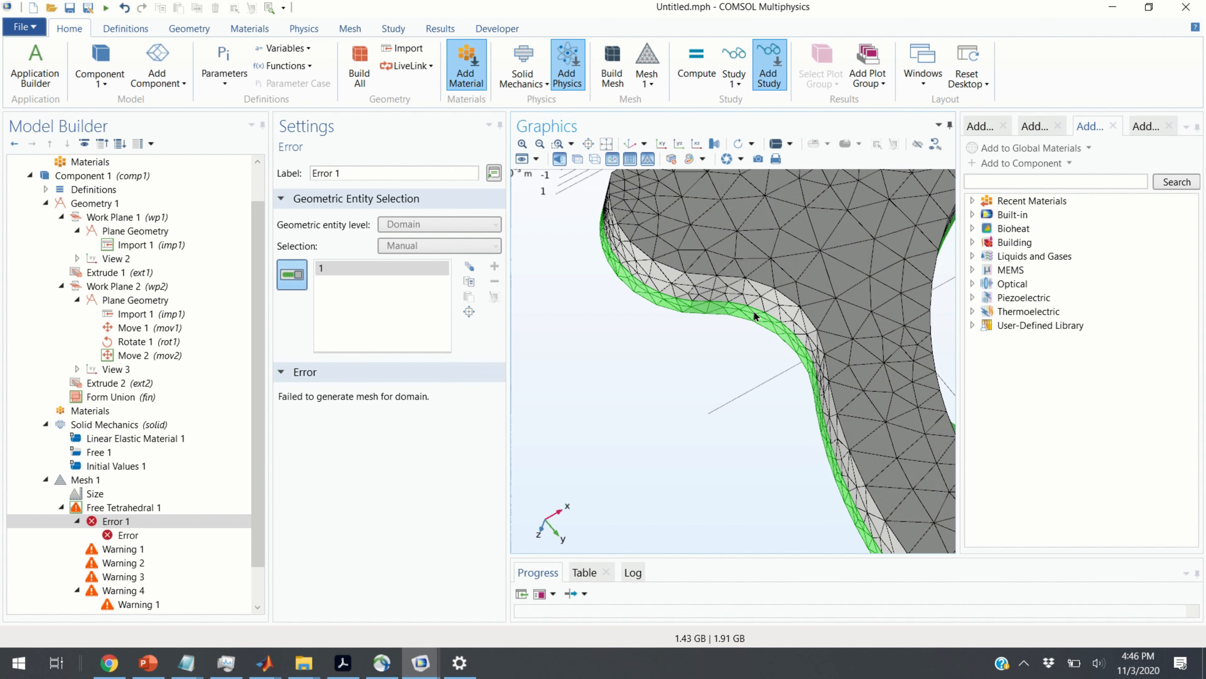
{"action": "mouse_move", "coordinate": [777, 370]}
{"action": "left_mouse_down"}
{"action": "mouse_move", "coordinate": [811, 356]}
{"action": "mouse_move", "coordinate": [820, 394]}
{"action": "mouse_move", "coordinate": [783, 322]}
{"action": "mouse_move", "coordinate": [778, 347]}
{"action": "left_mouse_up"}
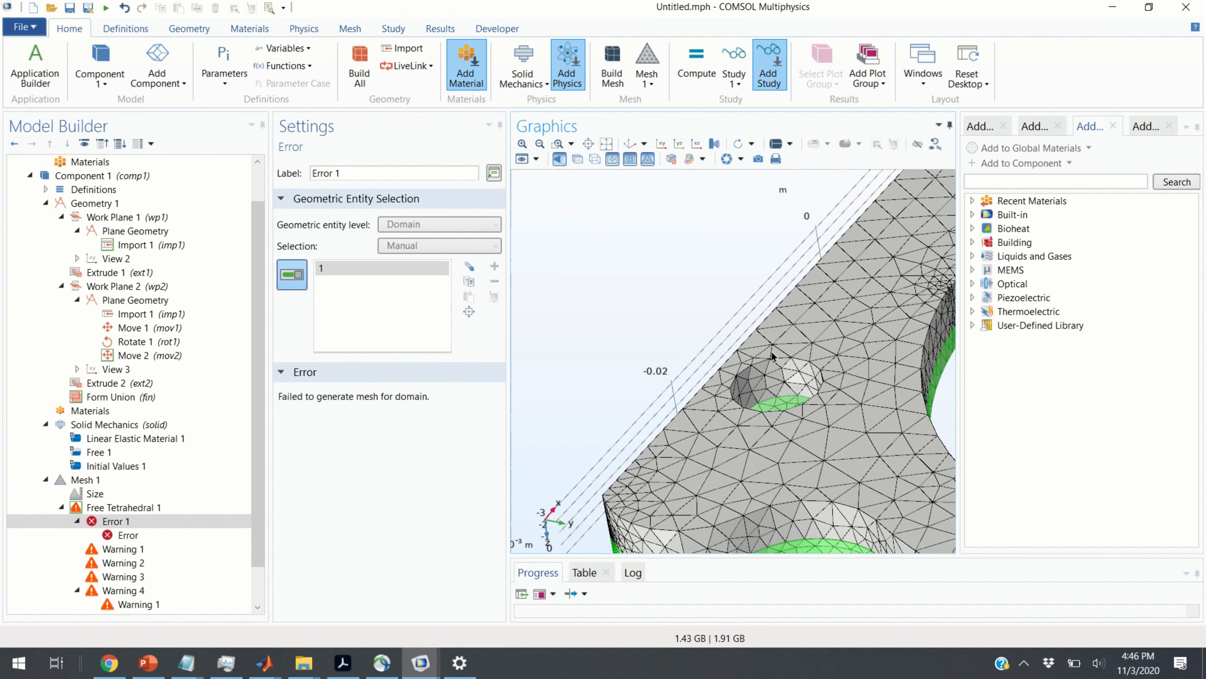
{"action": "left_click", "coordinate": [122, 535]}
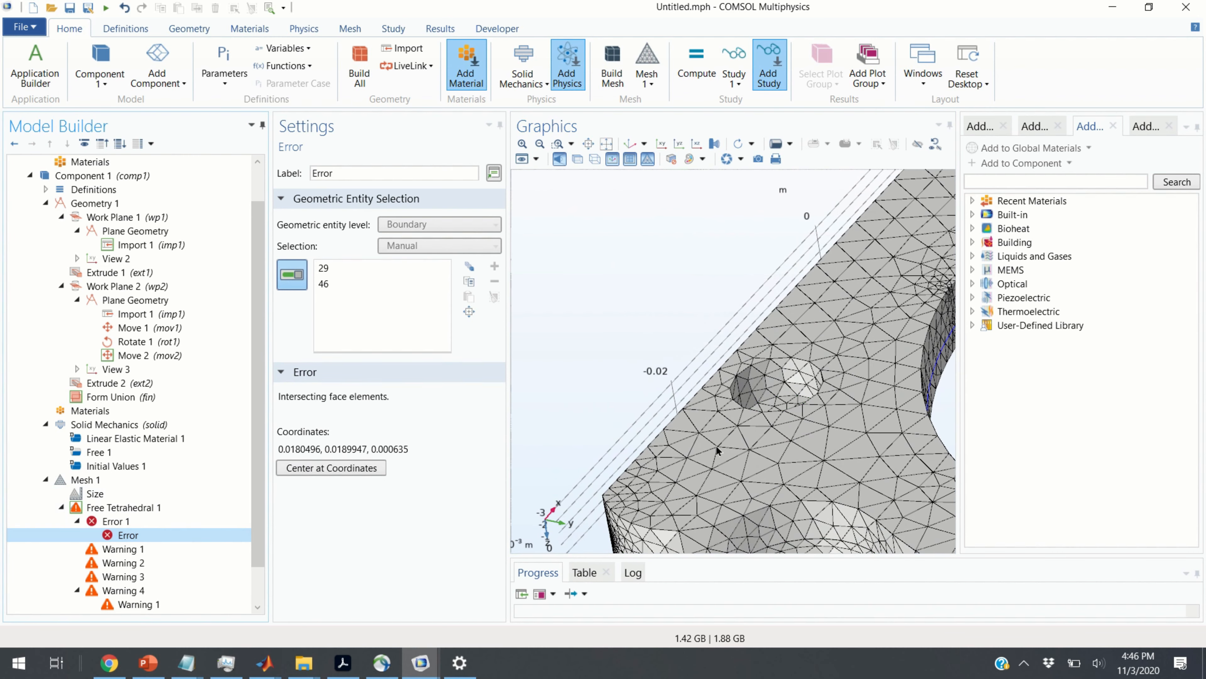
{"action": "left_click_drag", "start_coordinate": [582, 390], "coordinate": [608, 399]}
{"action": "middle_click_drag", "start_coordinate": [601, 383], "coordinate": [623, 398]}
{"action": "scroll", "coordinate": [776, 330], "scroll_direction": "up", "scroll_amount": 3}
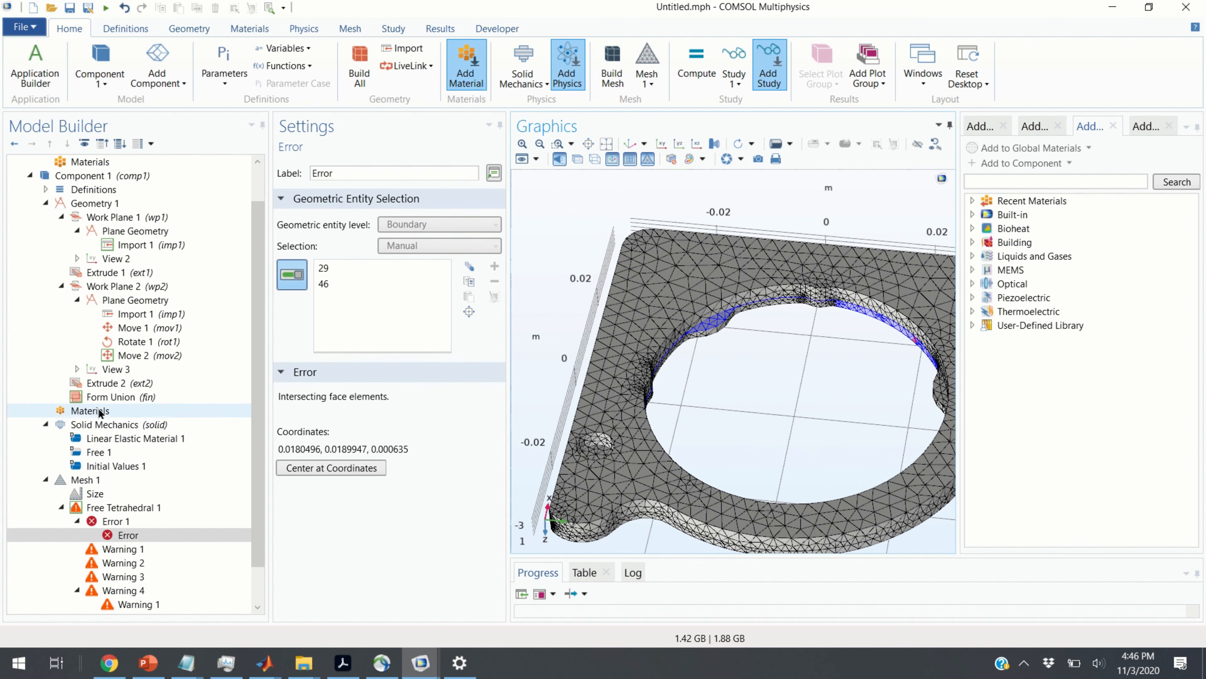
- Add a Union of the extruded objects ext1 and ext2 to Geometry 1, keeping interior boundaries, and build it
{"action": "left_click", "coordinate": [109, 202]}
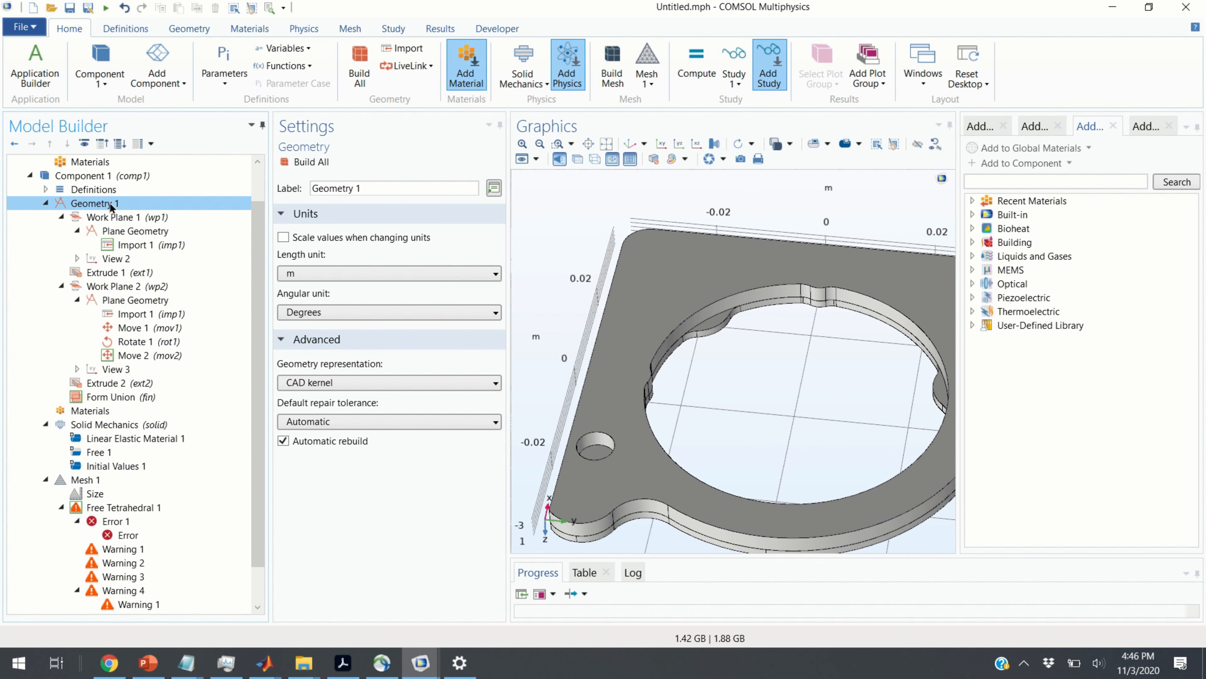
{"action": "right_click", "coordinate": [110, 202]}
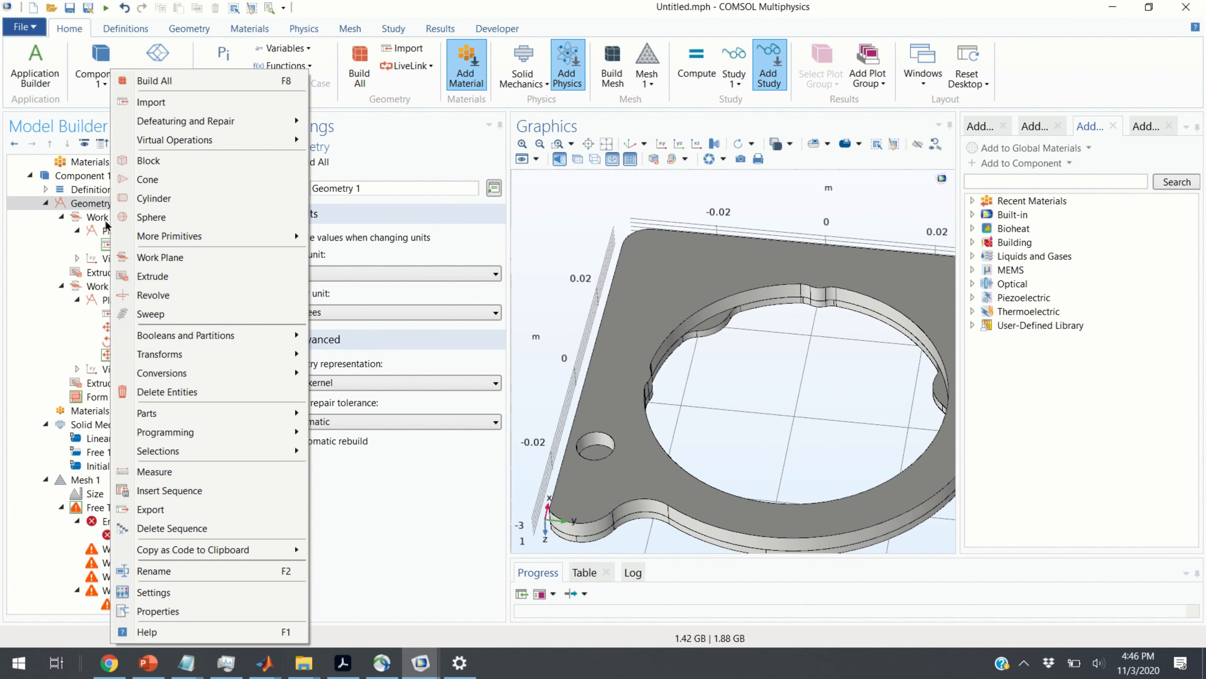
{"action": "mouse_move", "coordinate": [222, 376]}
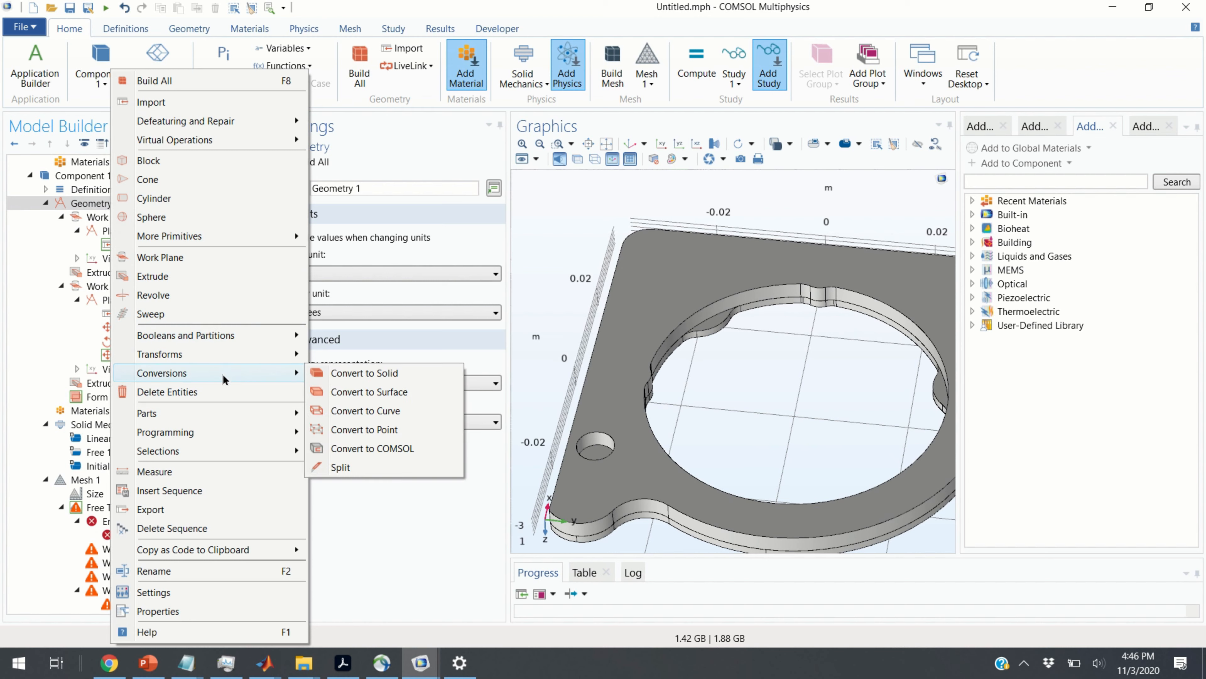
{"action": "mouse_move", "coordinate": [246, 356]}
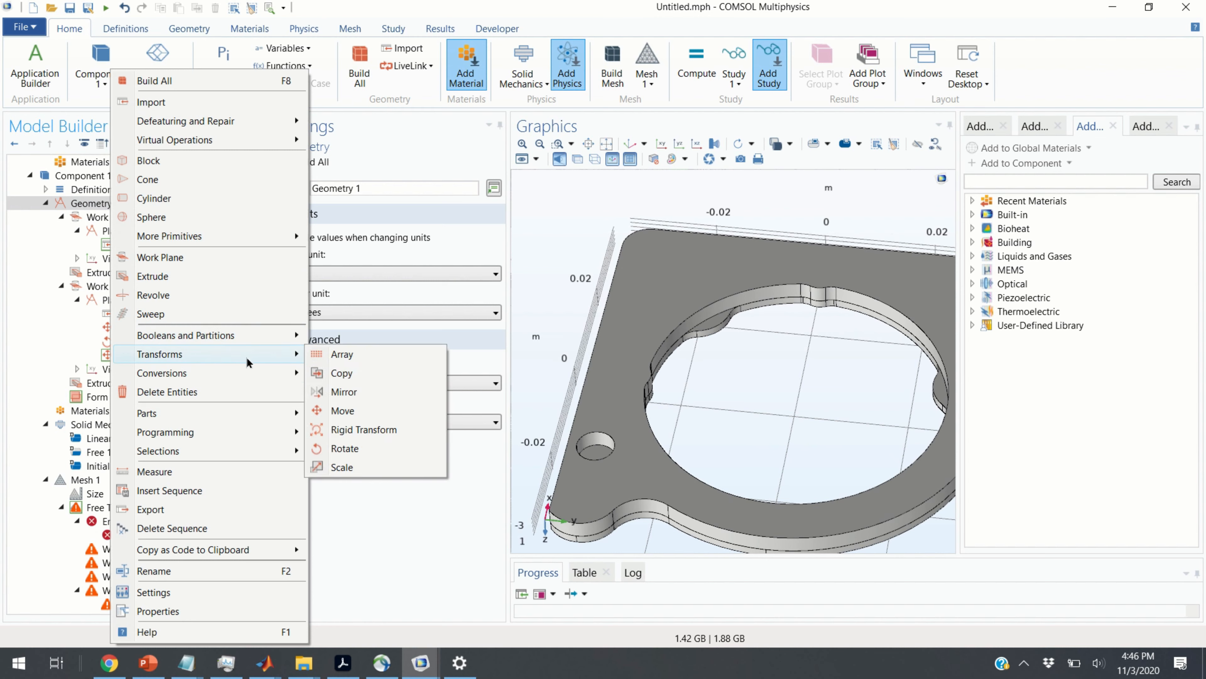
{"action": "mouse_move", "coordinate": [267, 336]}
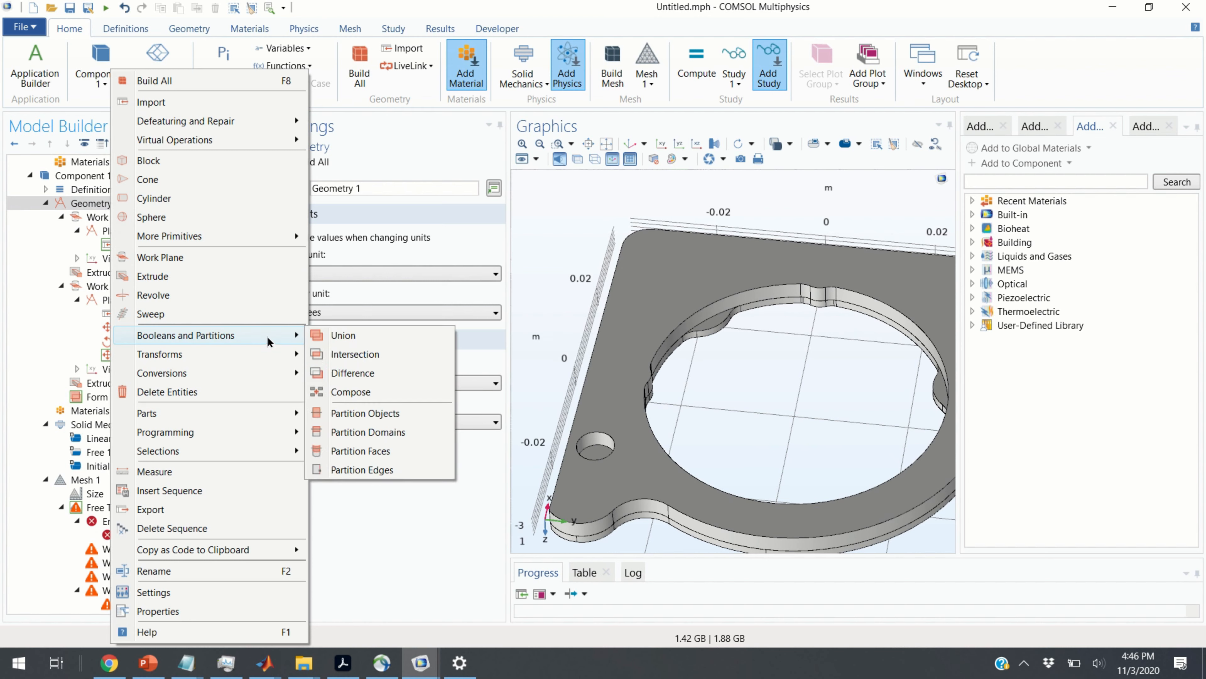
{"action": "left_click", "coordinate": [355, 340]}
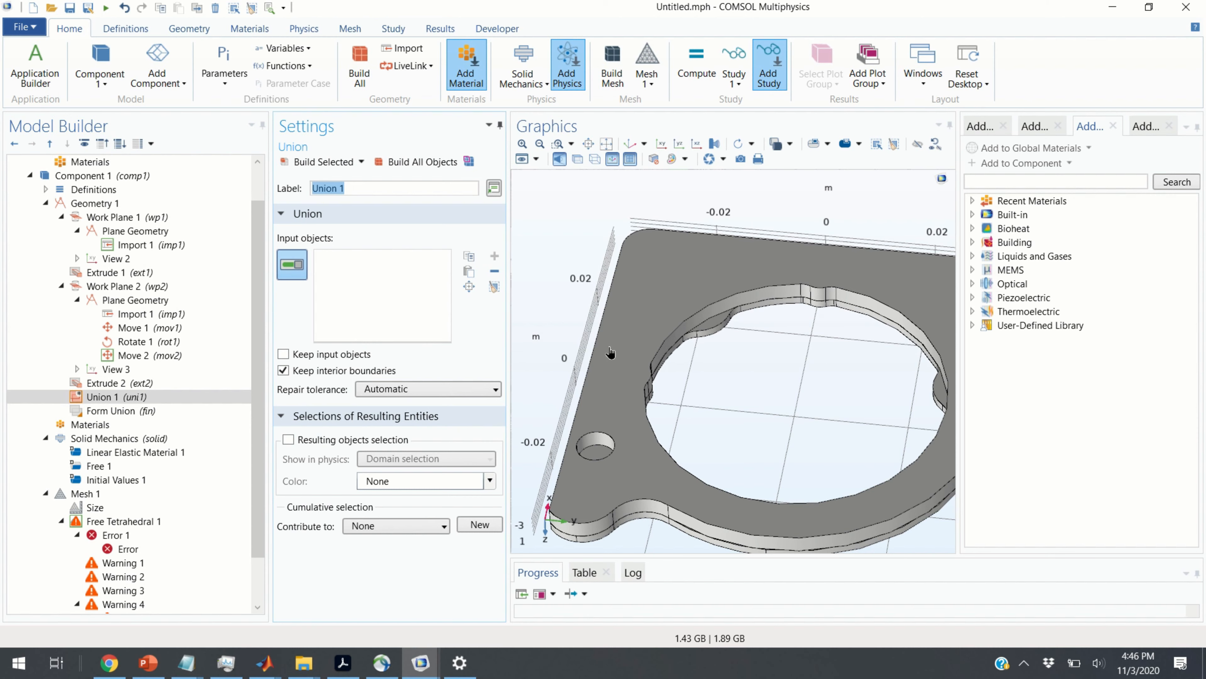
{"action": "key", "text": "ctrl+a"}
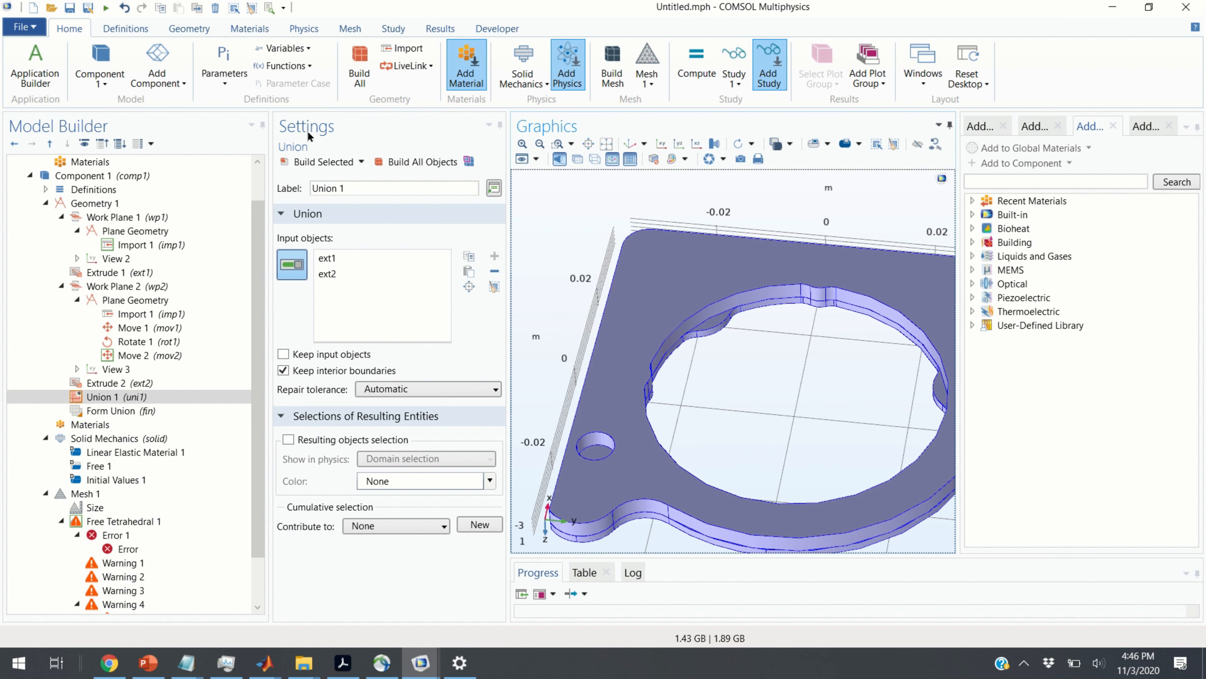
{"action": "left_click", "coordinate": [323, 162]}
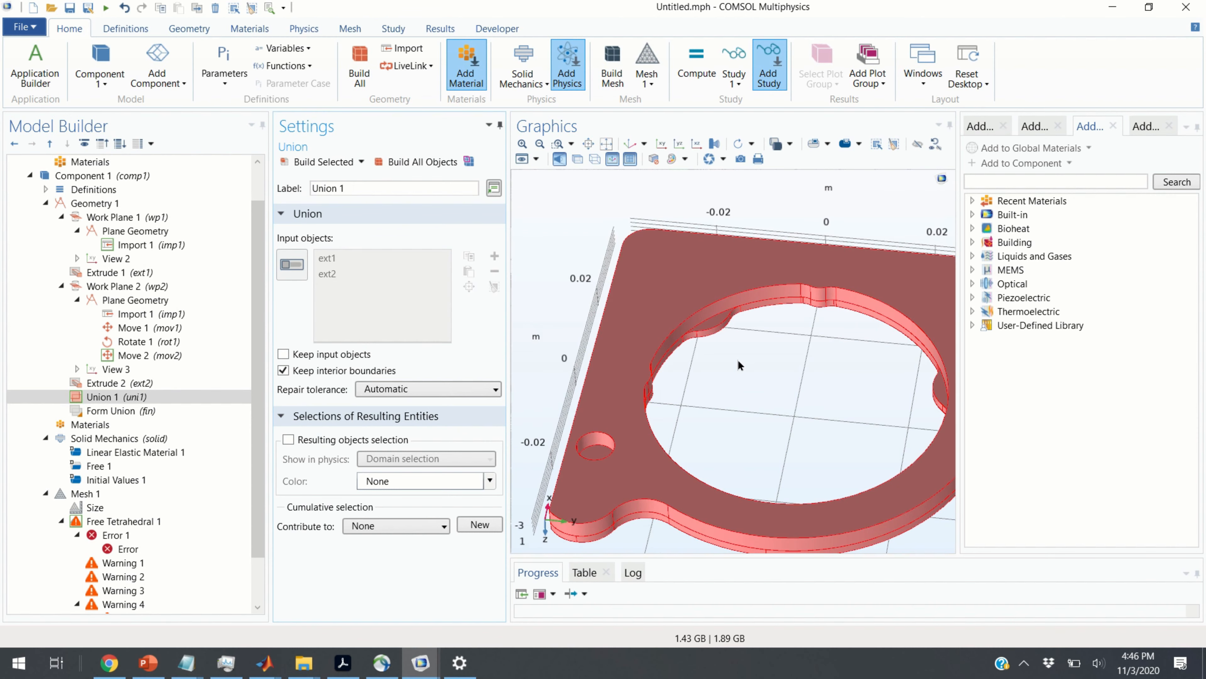
- Rebuild Mesh 1 on the unioned geometry and inspect the meshed ring
{"action": "left_click", "coordinate": [92, 494]}
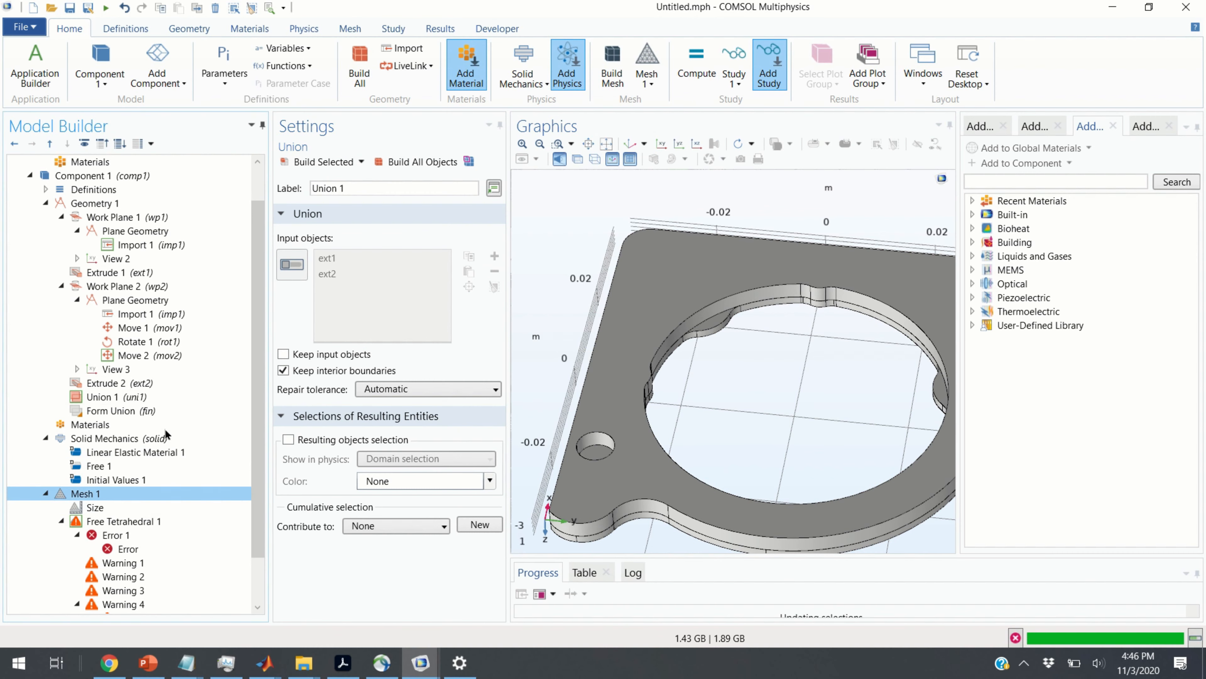
{"action": "left_click", "coordinate": [313, 162]}
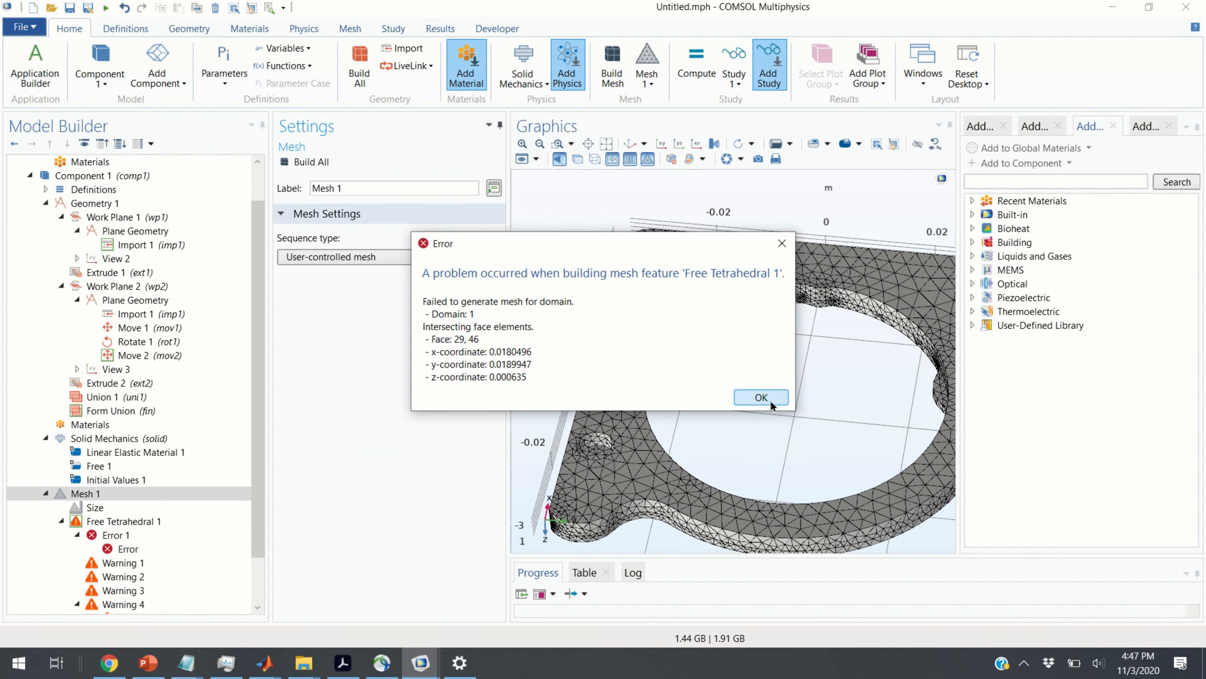
{"action": "left_click", "coordinate": [761, 397]}
{"action": "left_click_drag", "start_coordinate": [732, 418], "coordinate": [593, 409]}
{"action": "scroll", "coordinate": [99, 285], "scroll_direction": "up", "scroll_amount": 1}
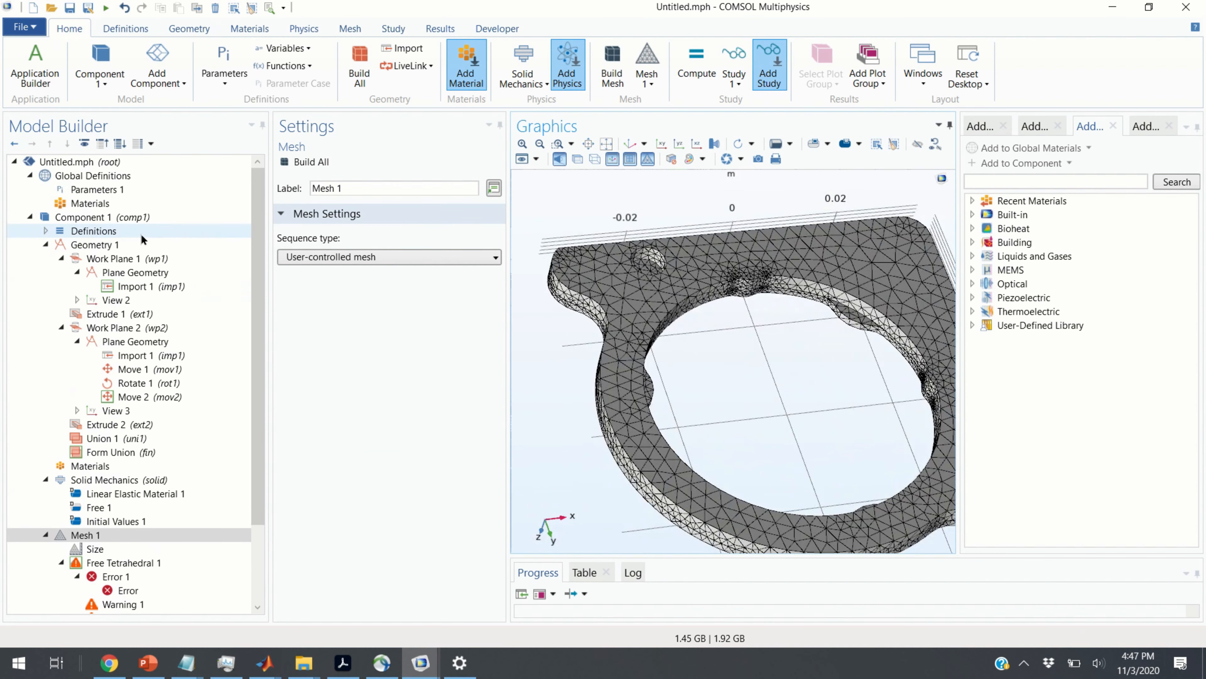
- Add a Repair of the union object uni1 to Geometry 1 with simplification of curves and surfaces enabled, and build it
{"action": "left_click", "coordinate": [100, 245]}
{"action": "right_click", "coordinate": [101, 246]}
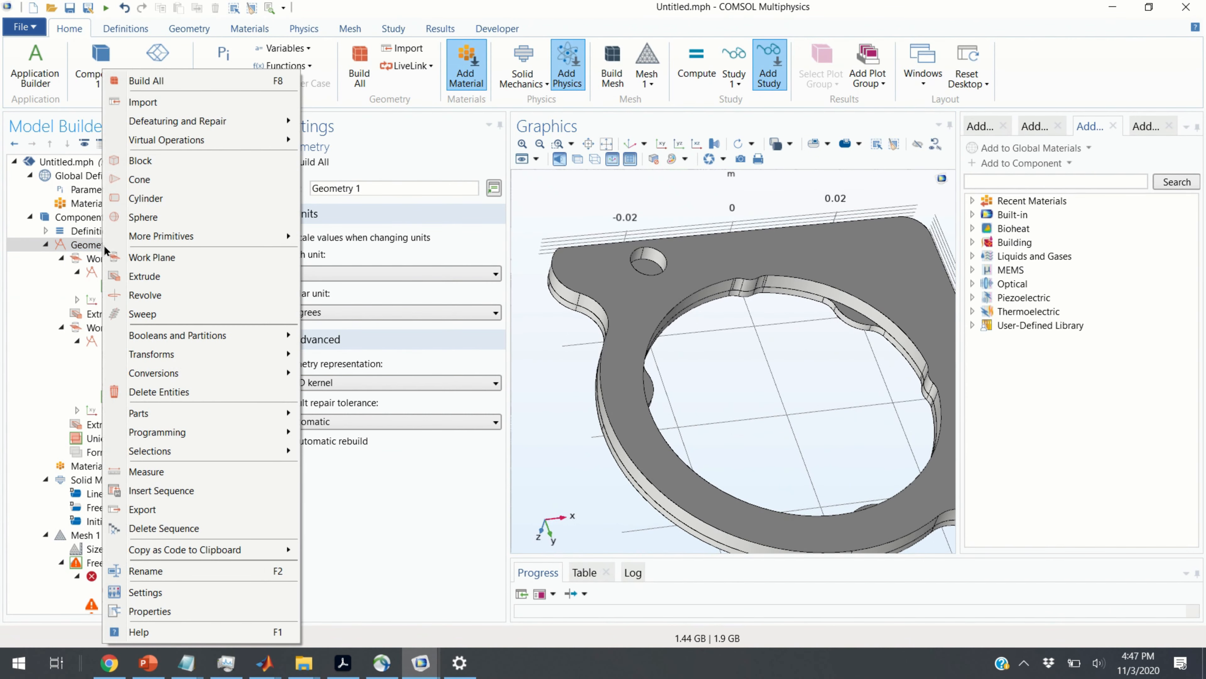
{"action": "mouse_move", "coordinate": [215, 126]}
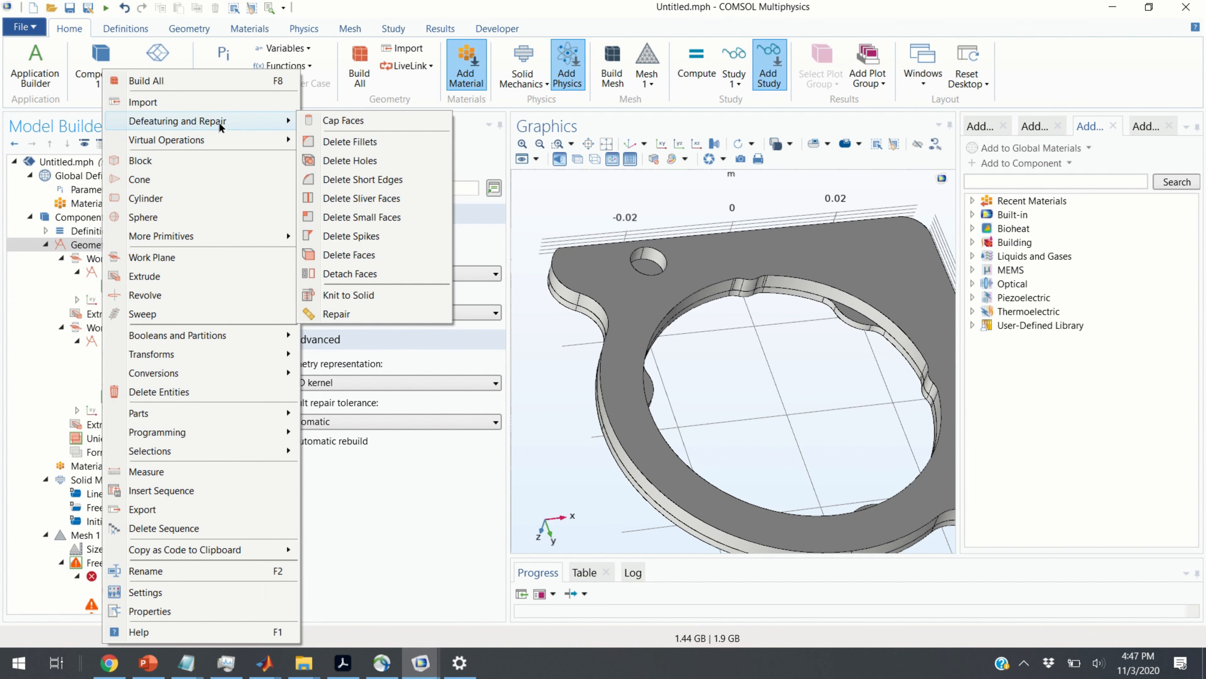
{"action": "left_click", "coordinate": [338, 313]}
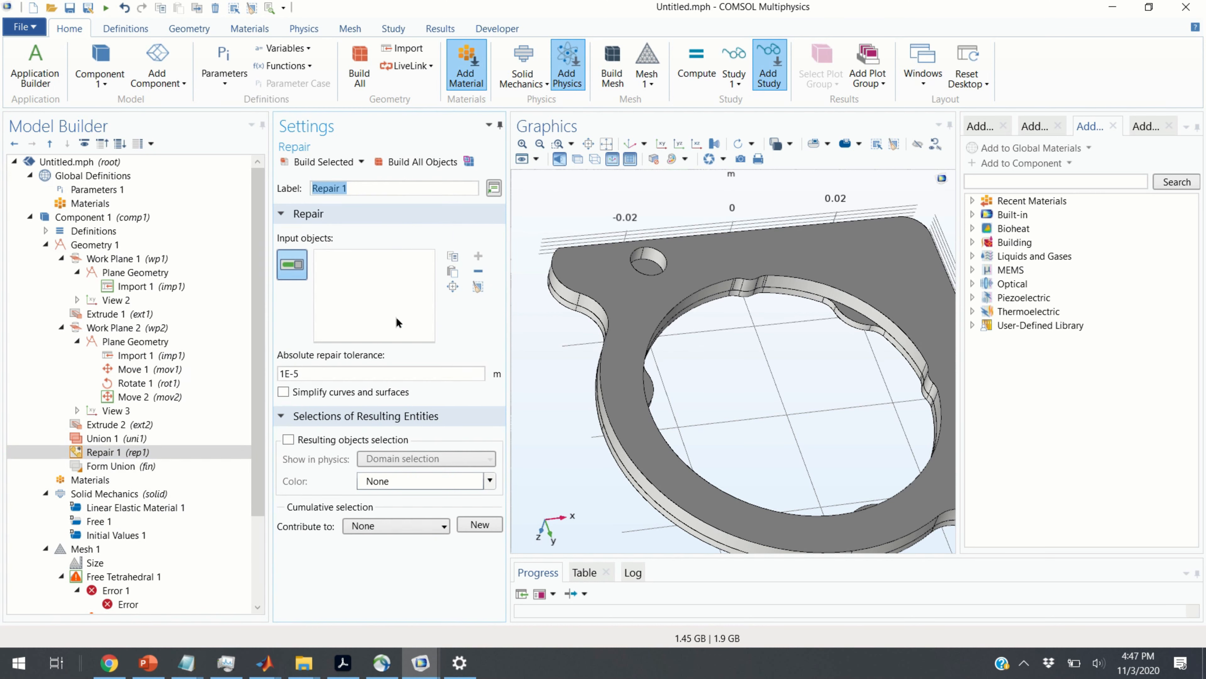
{"action": "left_click", "coordinate": [820, 335]}
{"action": "left_click", "coordinate": [565, 321]}
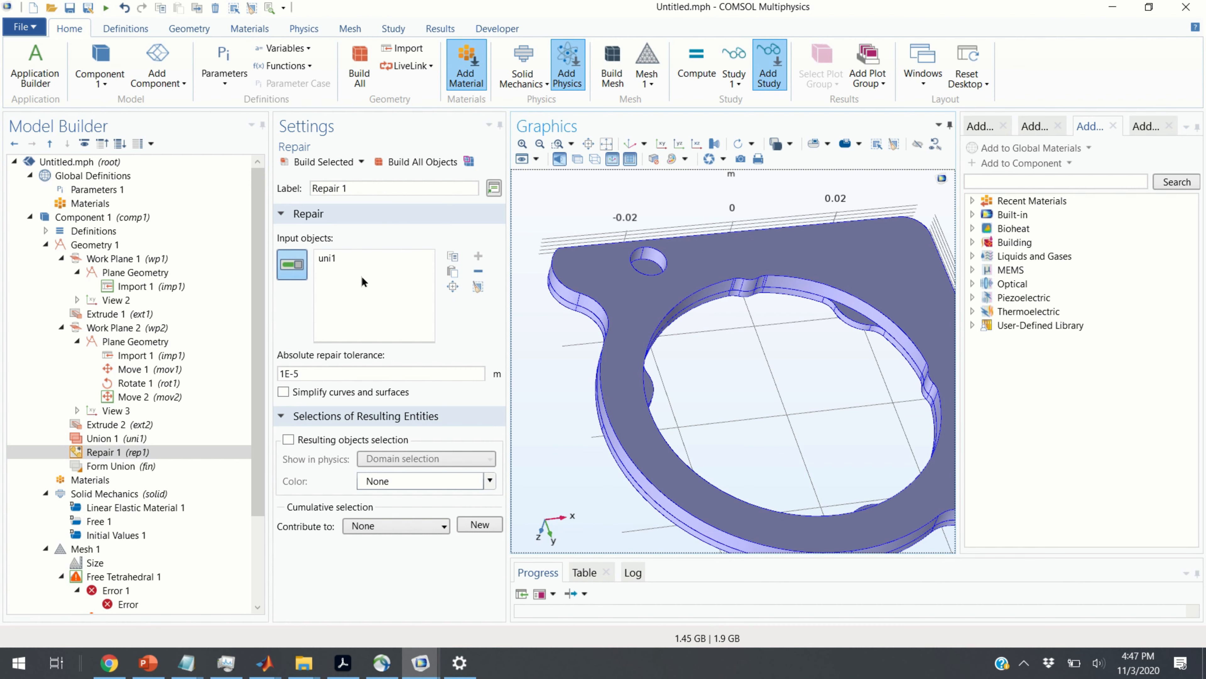
{"action": "left_click", "coordinate": [284, 392]}
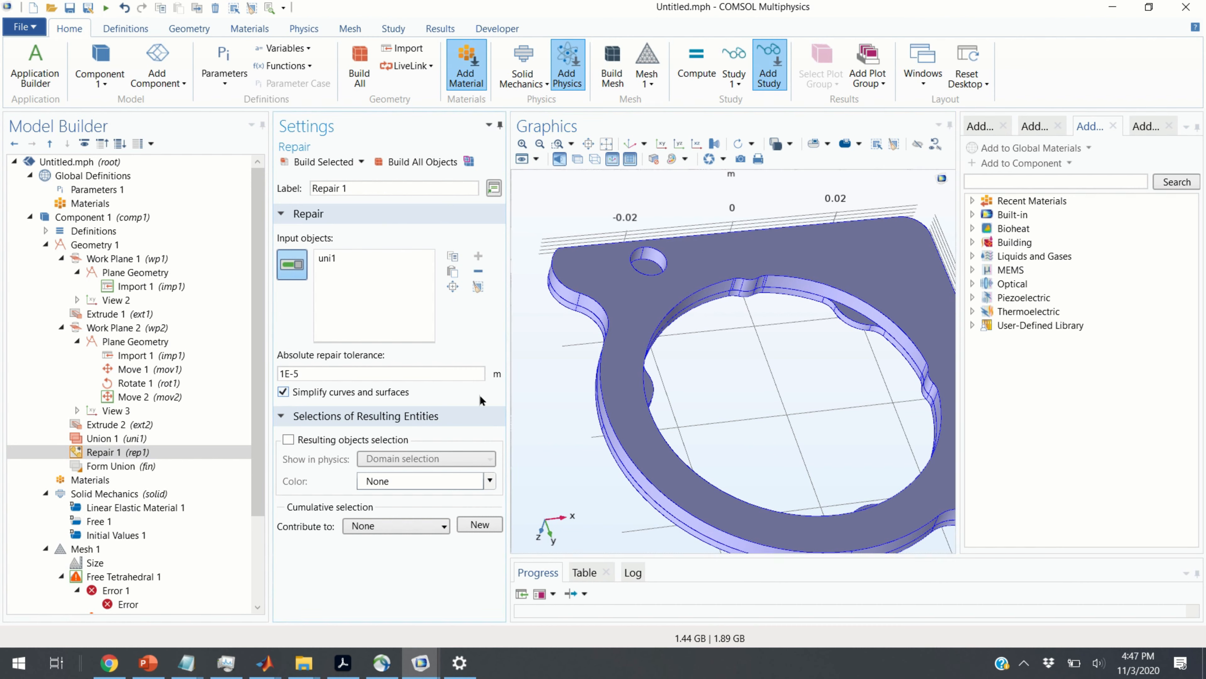
{"action": "left_click", "coordinate": [312, 162]}
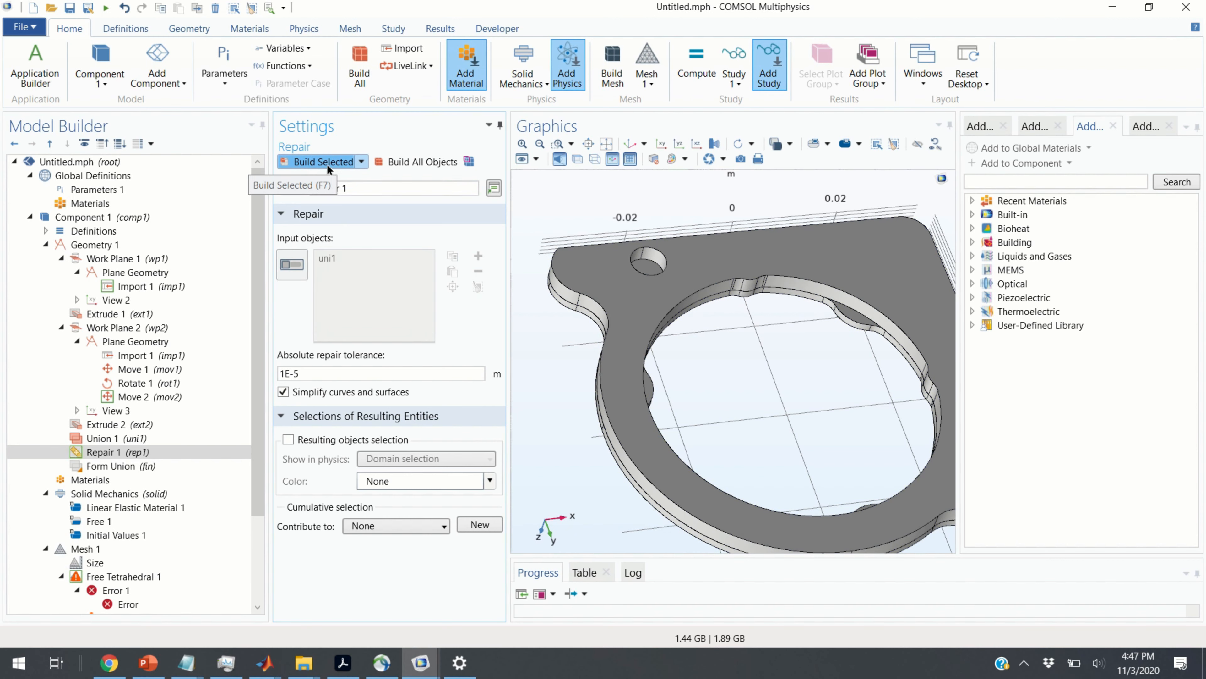
{"action": "left_click_drag", "start_coordinate": [773, 408], "coordinate": [546, 485]}
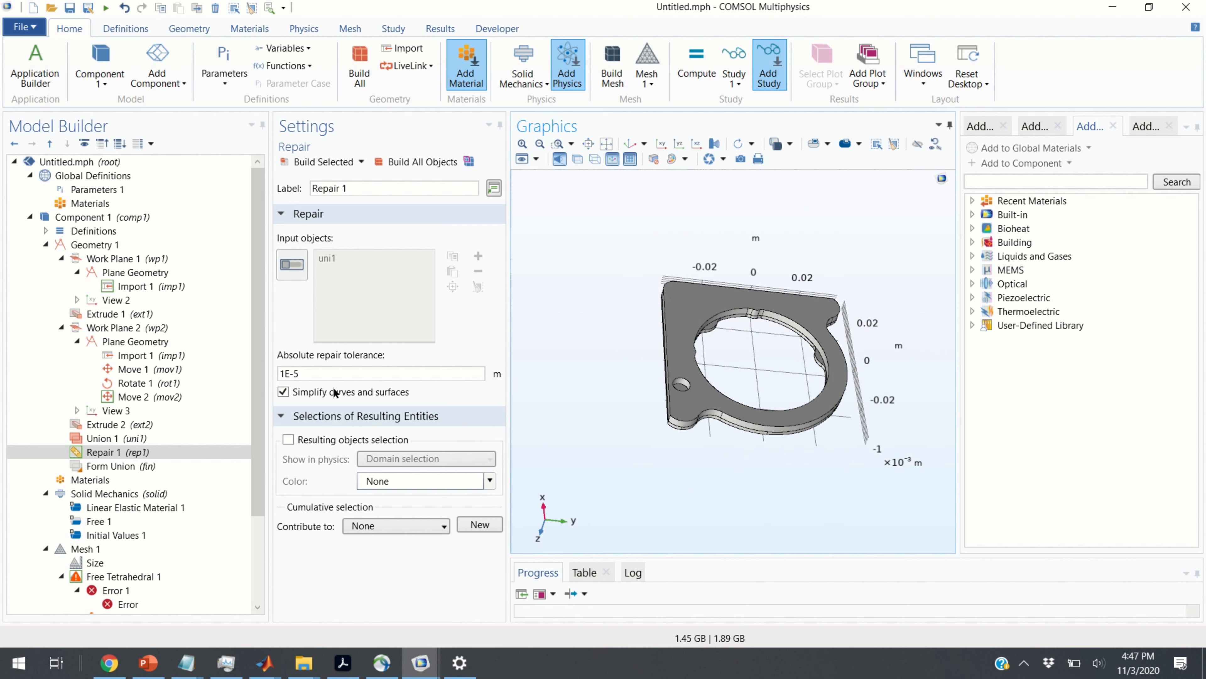
{"action": "left_click", "coordinate": [320, 162]}
{"action": "left_click", "coordinate": [387, 167]}
{"action": "left_click_drag", "start_coordinate": [741, 368], "coordinate": [603, 122]}
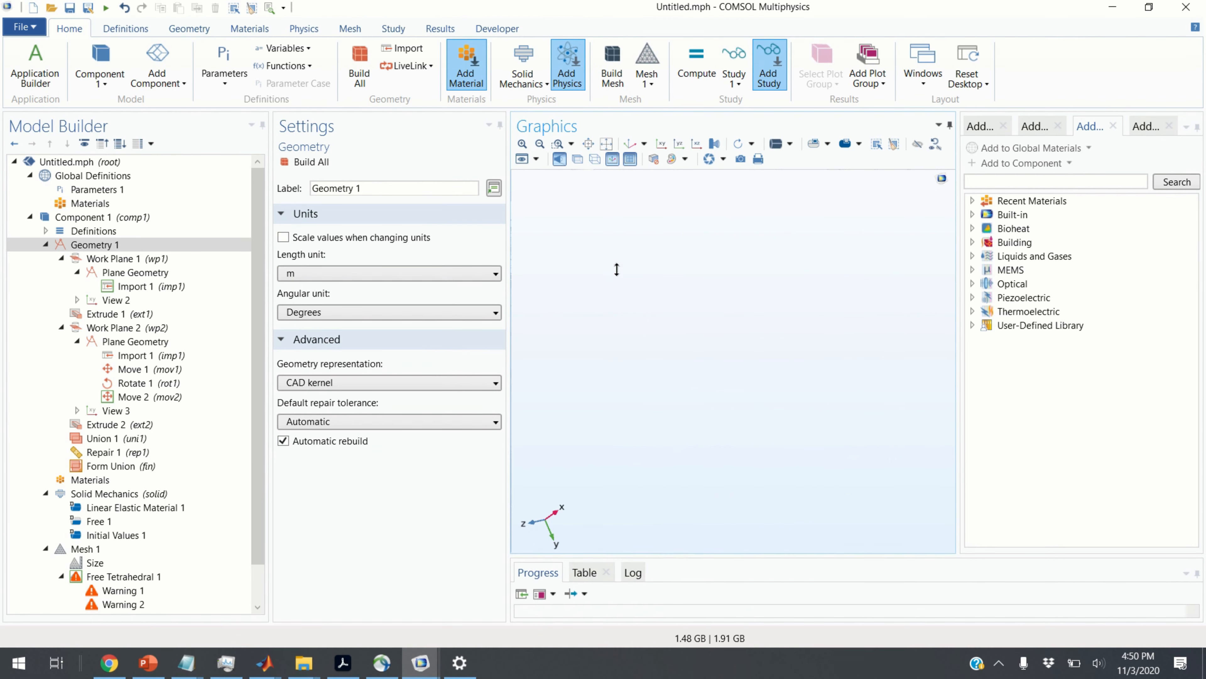
- Check the placement of Work Plane 1 and rebuild the complete Geometry 1 sequence
{"action": "left_click", "coordinate": [111, 258]}
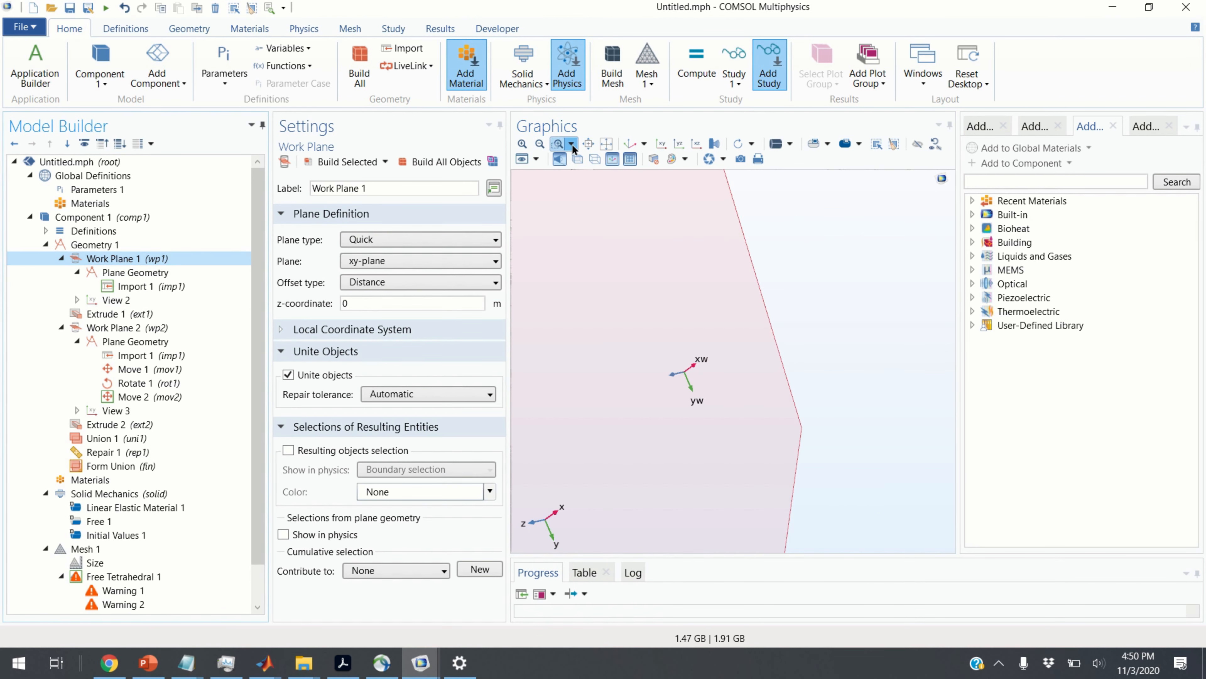
{"action": "middle_click_drag", "start_coordinate": [682, 378], "coordinate": [739, 503]}
{"action": "middle_click_drag", "start_coordinate": [621, 443], "coordinate": [546, 328]}
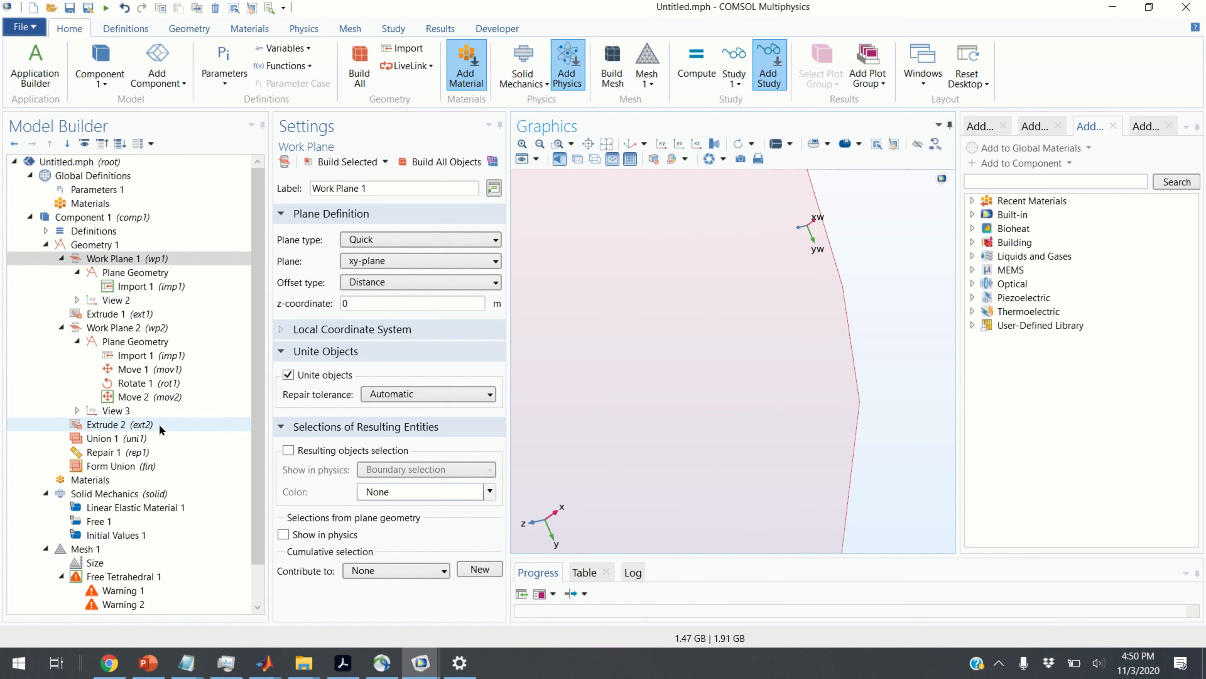
{"action": "left_click", "coordinate": [599, 149]}
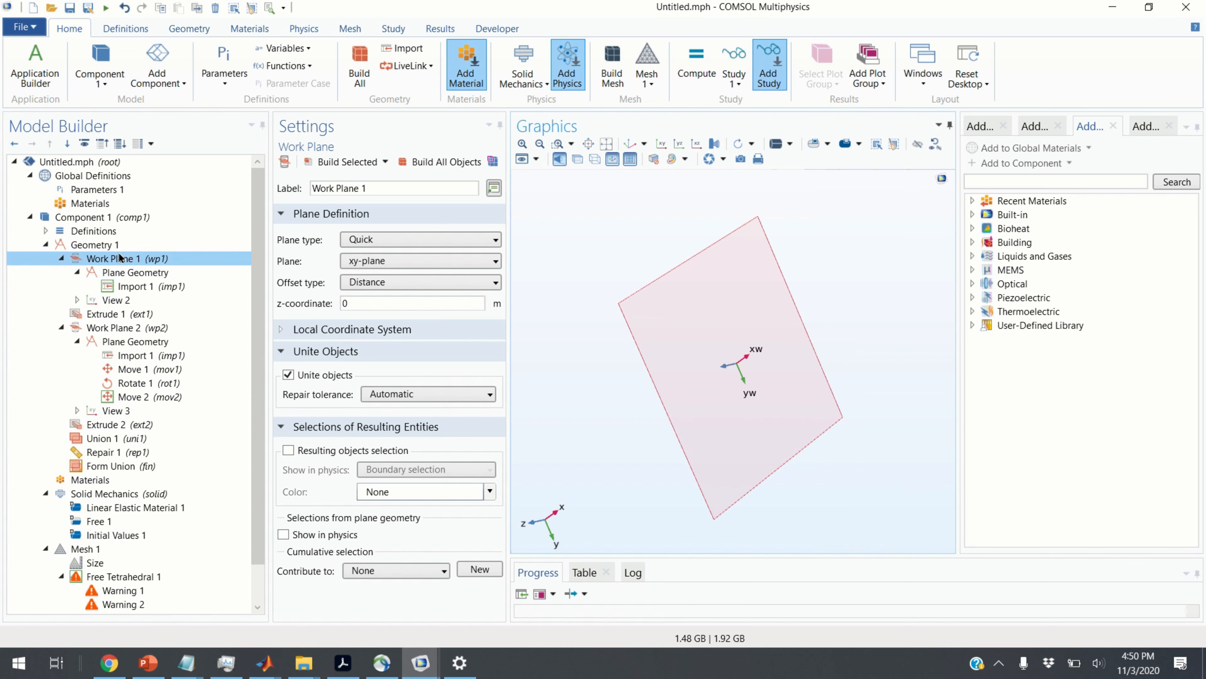
{"action": "left_click", "coordinate": [109, 246]}
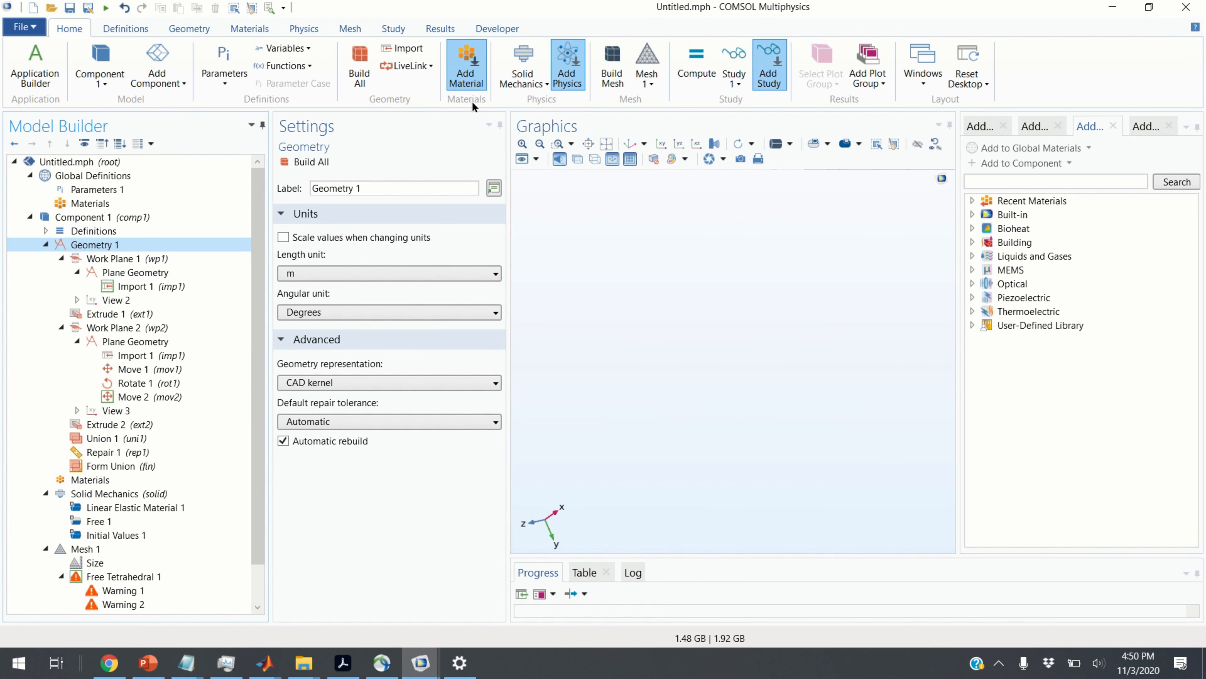
{"action": "left_click", "coordinate": [378, 77]}
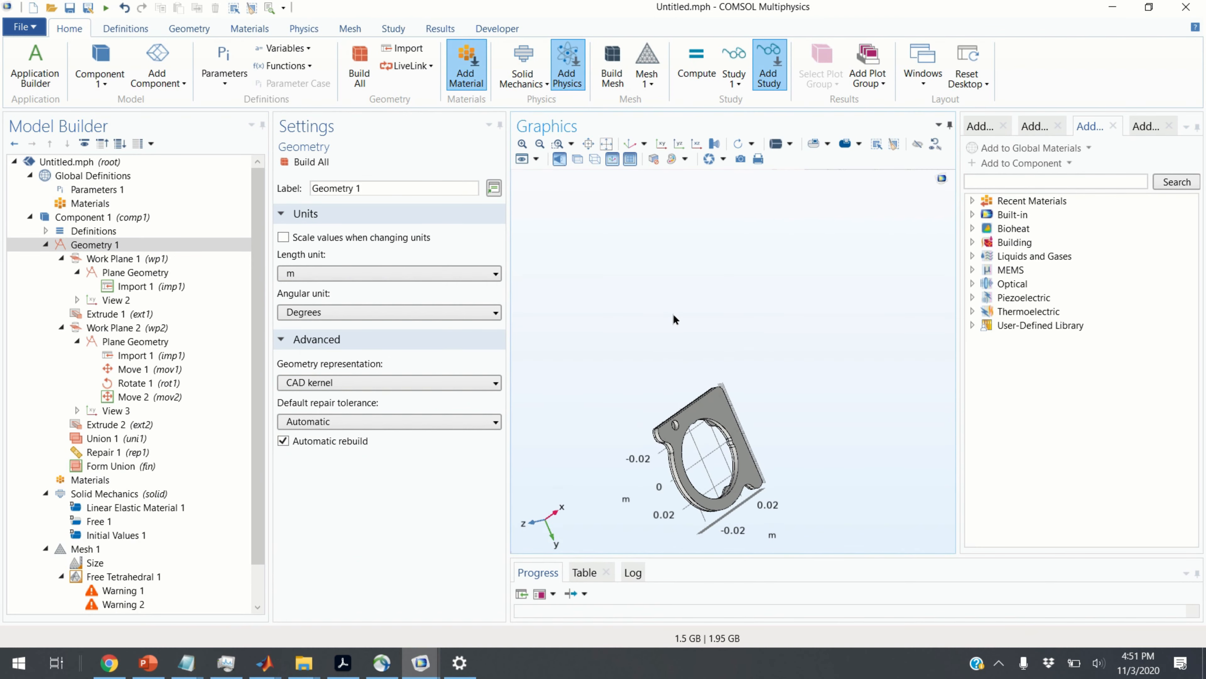
- Rebuild Mesh 1 on the repaired geometry, read the build report and close it
{"action": "left_click", "coordinate": [129, 453]}
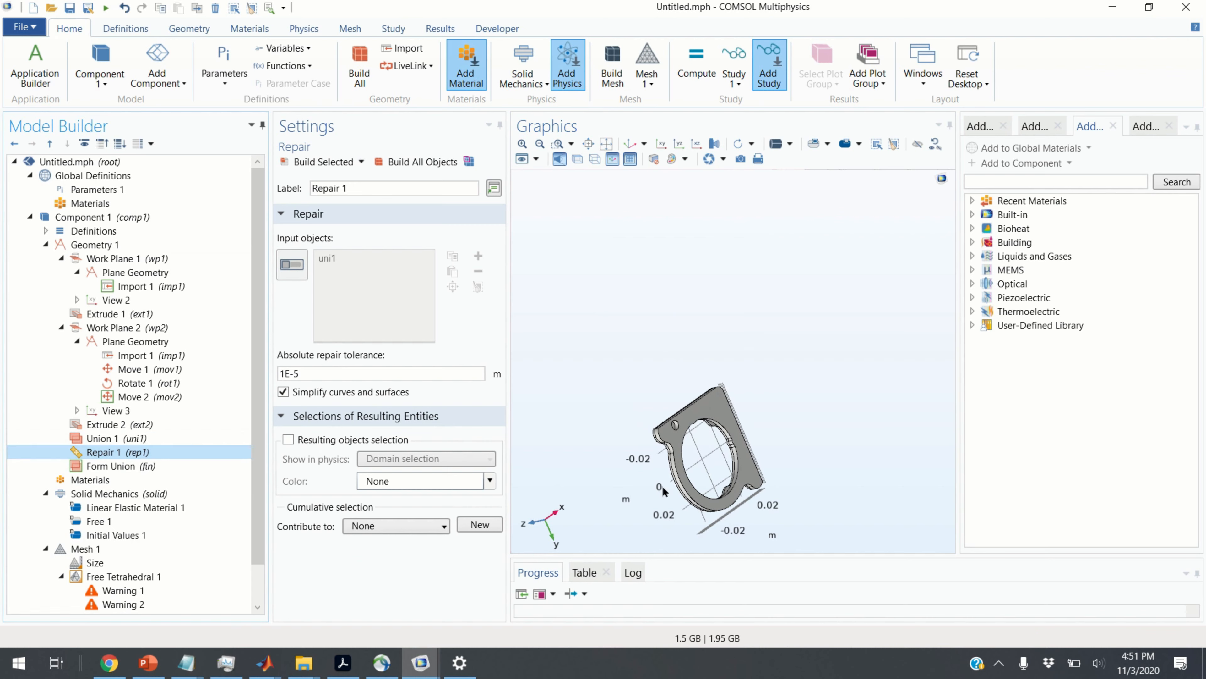
{"action": "scroll", "coordinate": [711, 477], "scroll_direction": "up", "scroll_amount": 4}
{"action": "scroll", "coordinate": [681, 423], "scroll_direction": "down", "scroll_amount": 3}
{"action": "key", "text": "Down"}
{"action": "key", "text": "Down"}
{"action": "key", "text": "Down"}
{"action": "key", "text": "Down"}
{"action": "key", "text": "Down"}
{"action": "key", "text": "Down"}
{"action": "key", "text": "Down"}
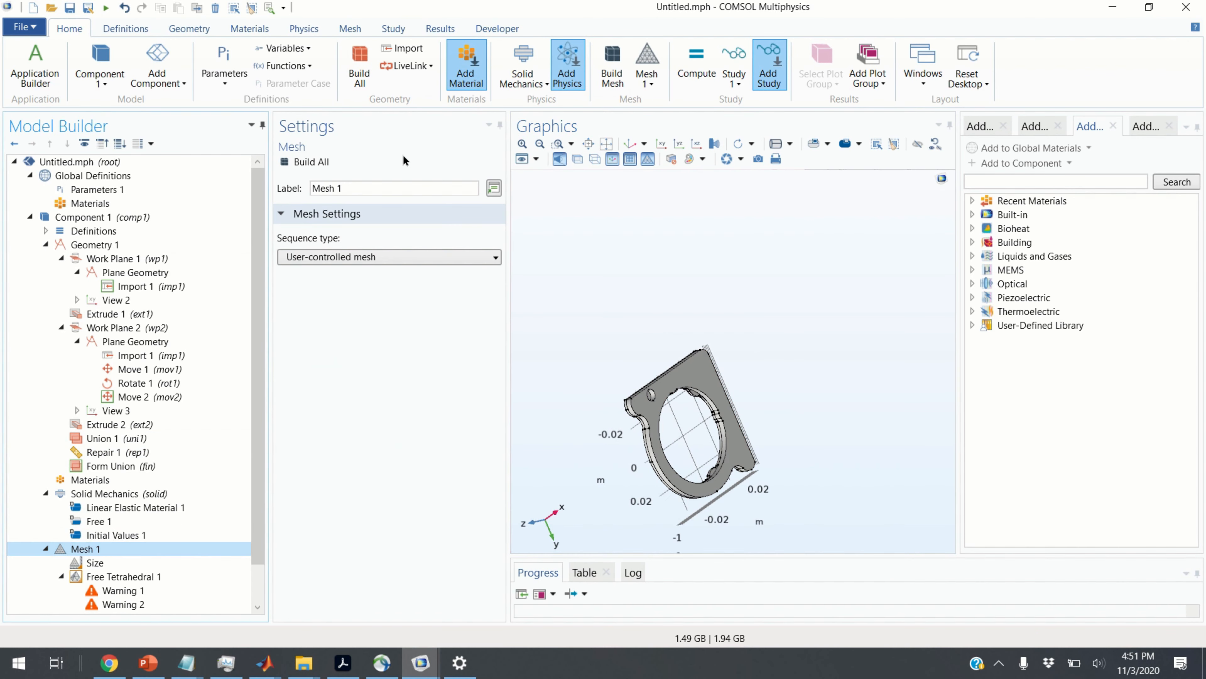
{"action": "left_click", "coordinate": [307, 160]}
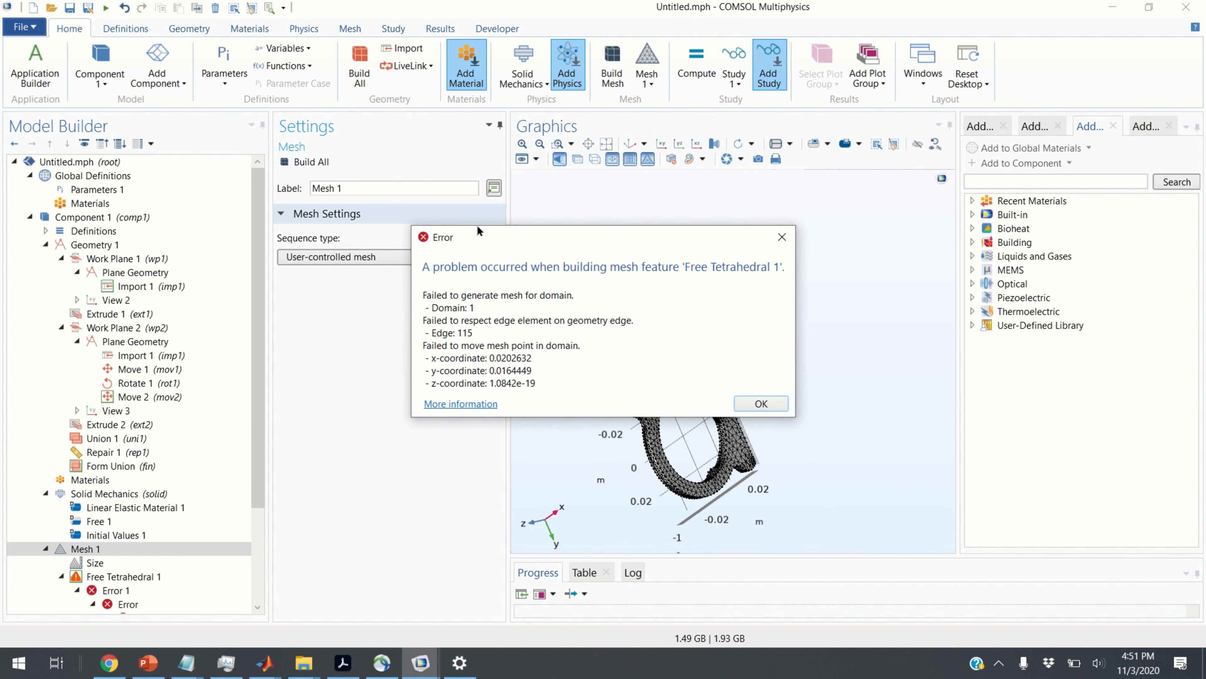
{"action": "left_click_drag", "start_coordinate": [543, 386], "coordinate": [412, 295]}
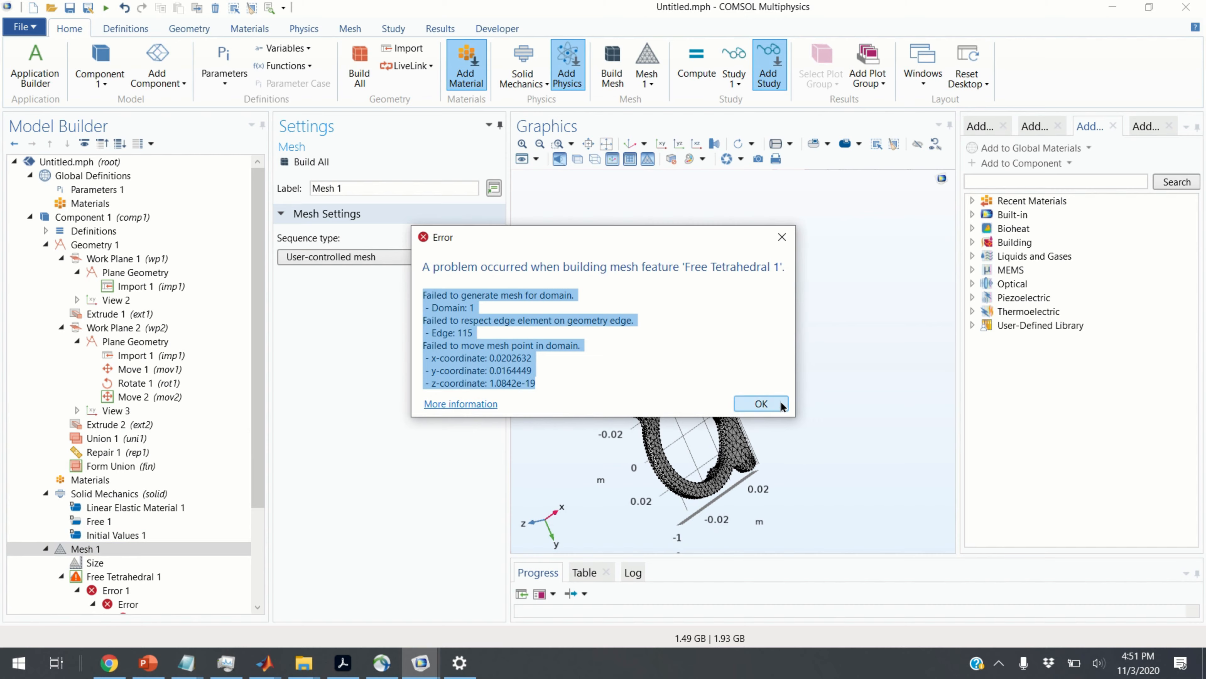
{"action": "left_click", "coordinate": [760, 403]}
- Examine the mesh on the ring's rim and inner faces for densely meshed spots and stray edges
{"action": "scroll", "coordinate": [617, 409], "scroll_direction": "up", "scroll_amount": 6}
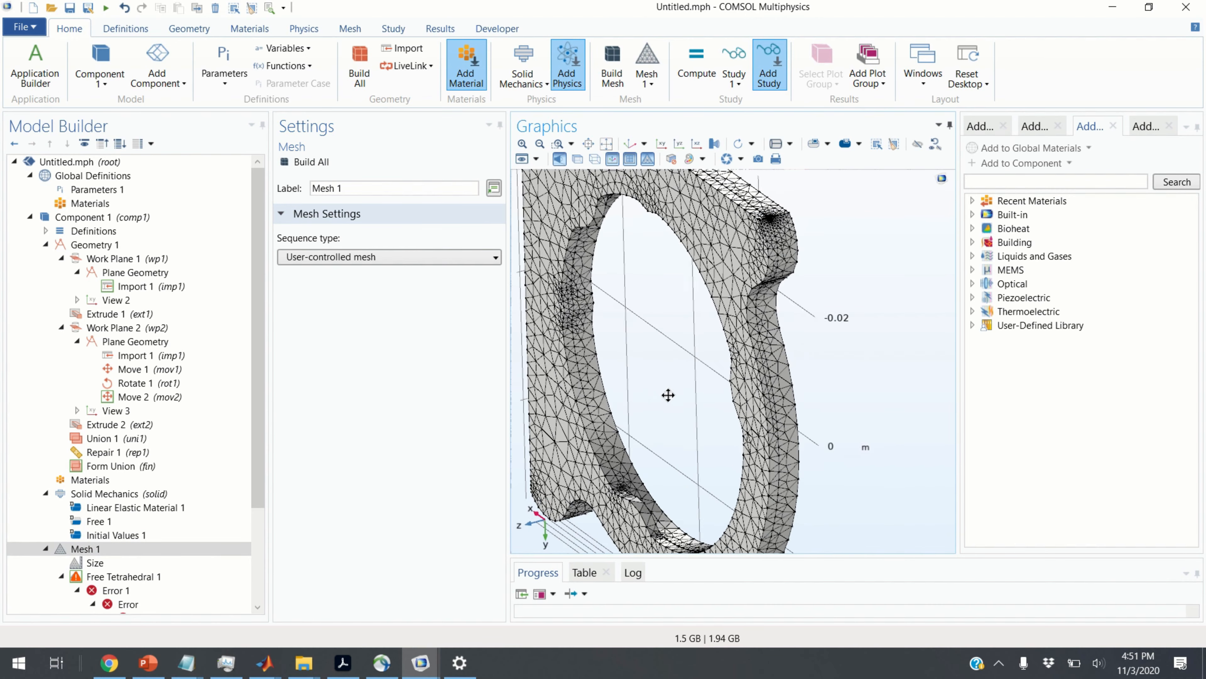
{"action": "left_click_drag", "start_coordinate": [669, 395], "coordinate": [621, 448]}
{"action": "middle_click_drag", "start_coordinate": [628, 422], "coordinate": [626, 287]}
{"action": "middle_click_drag", "start_coordinate": [682, 383], "coordinate": [676, 323]}
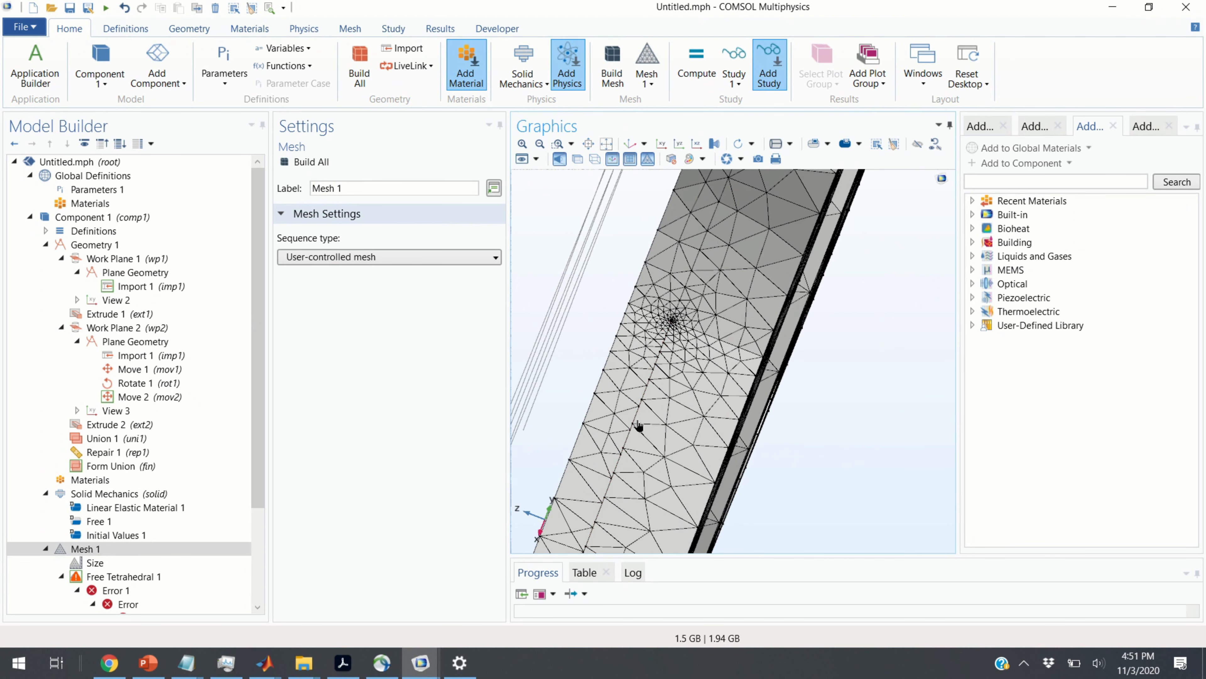
{"action": "left_click_drag", "start_coordinate": [666, 438], "coordinate": [654, 428]}
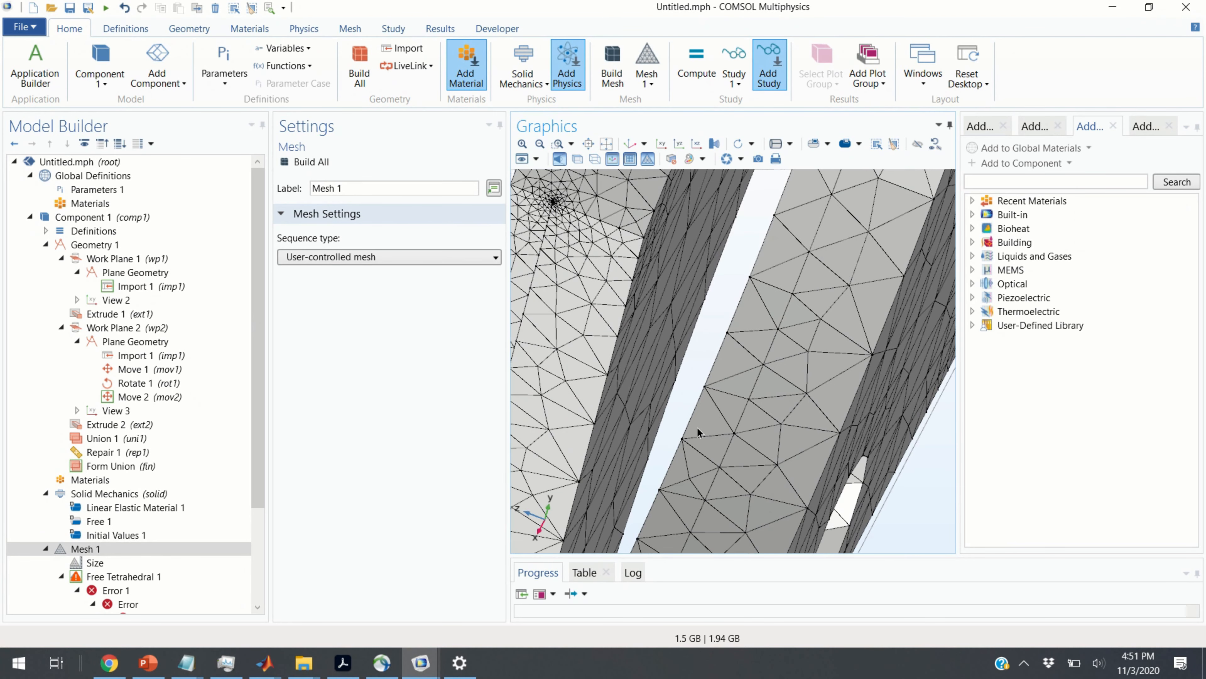
{"action": "scroll", "coordinate": [725, 428], "scroll_direction": "down", "scroll_amount": 3}
{"action": "left_click_drag", "start_coordinate": [810, 435], "coordinate": [784, 426]}
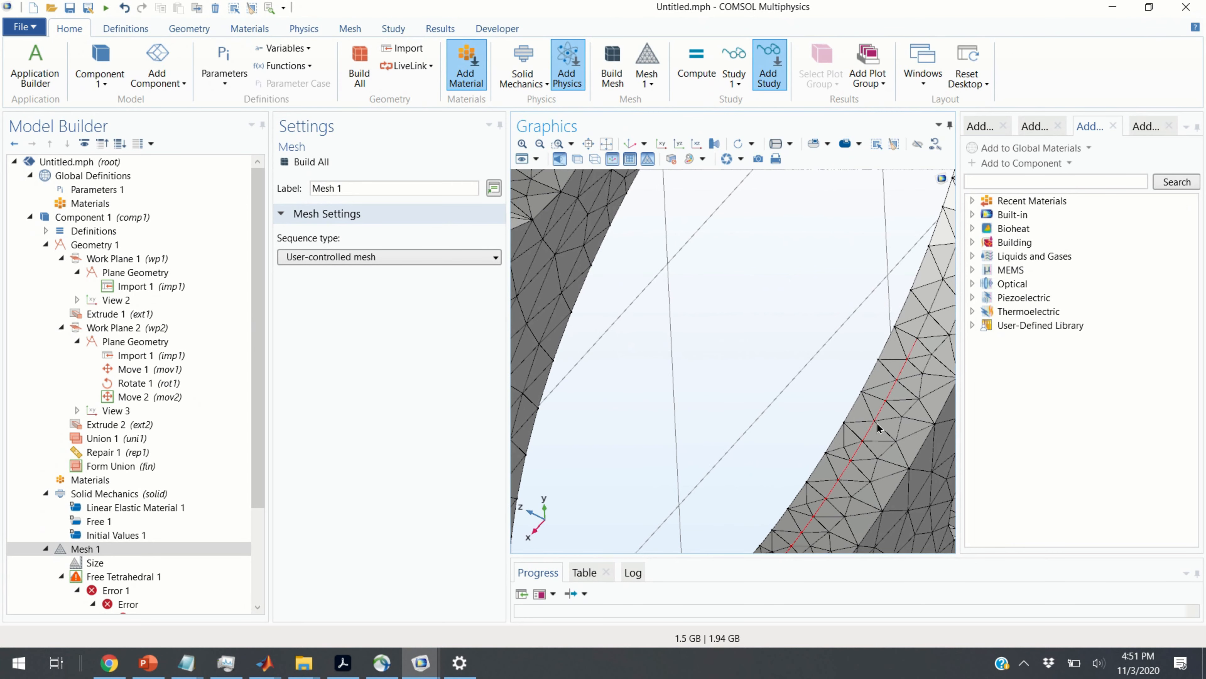
{"action": "scroll", "coordinate": [878, 428], "scroll_direction": "down", "scroll_amount": 3}
{"action": "left_click_drag", "start_coordinate": [915, 438], "coordinate": [875, 473]}
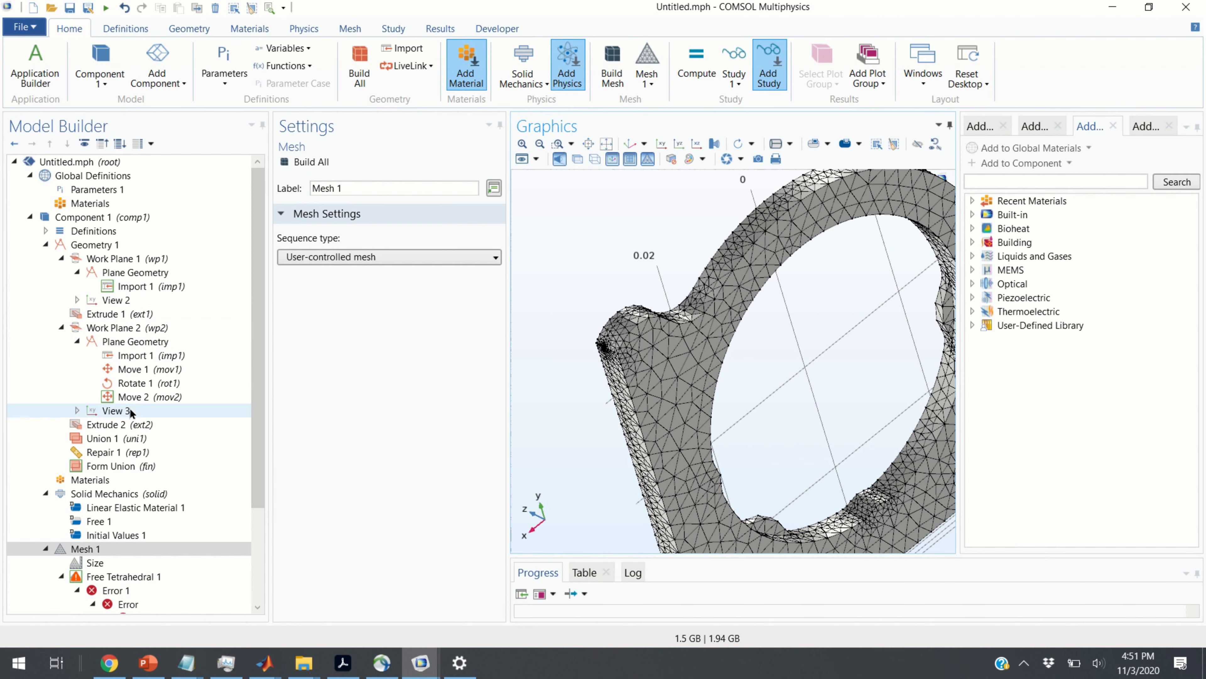
- Add a Remove Details virtual operation to Geometry 1 in Automatic mode for the entire geometry, and build it
{"action": "left_click", "coordinate": [127, 245]}
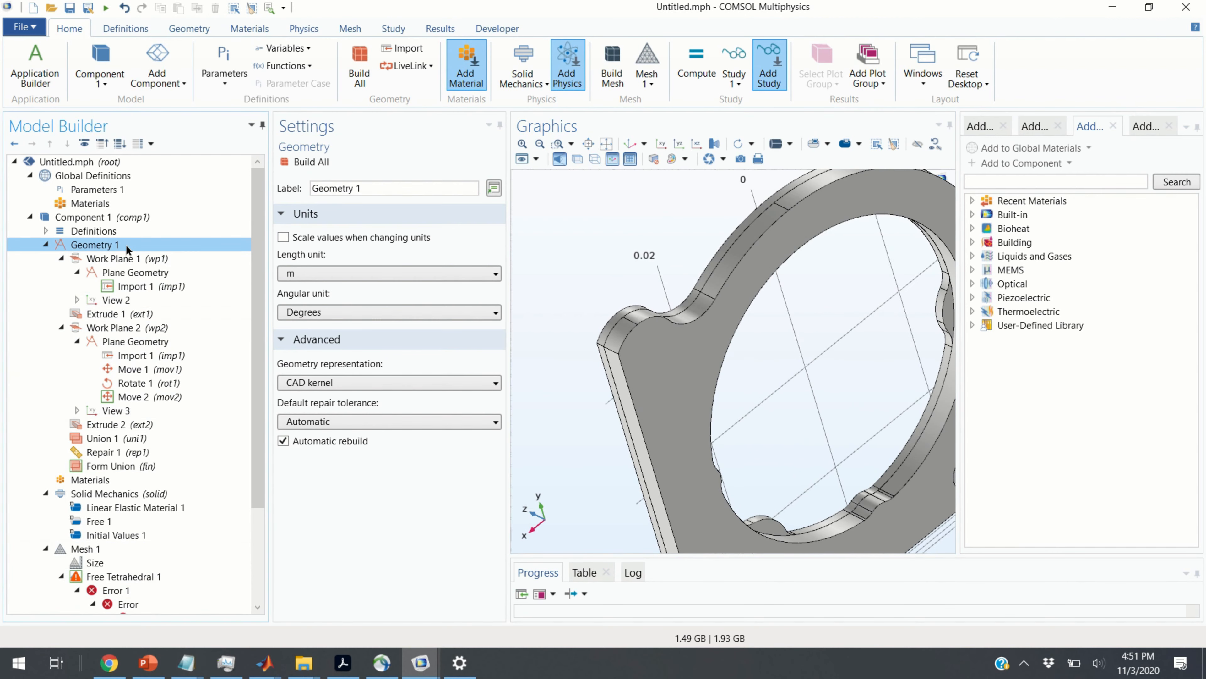
{"action": "right_click", "coordinate": [127, 248]}
{"action": "mouse_move", "coordinate": [242, 143]}
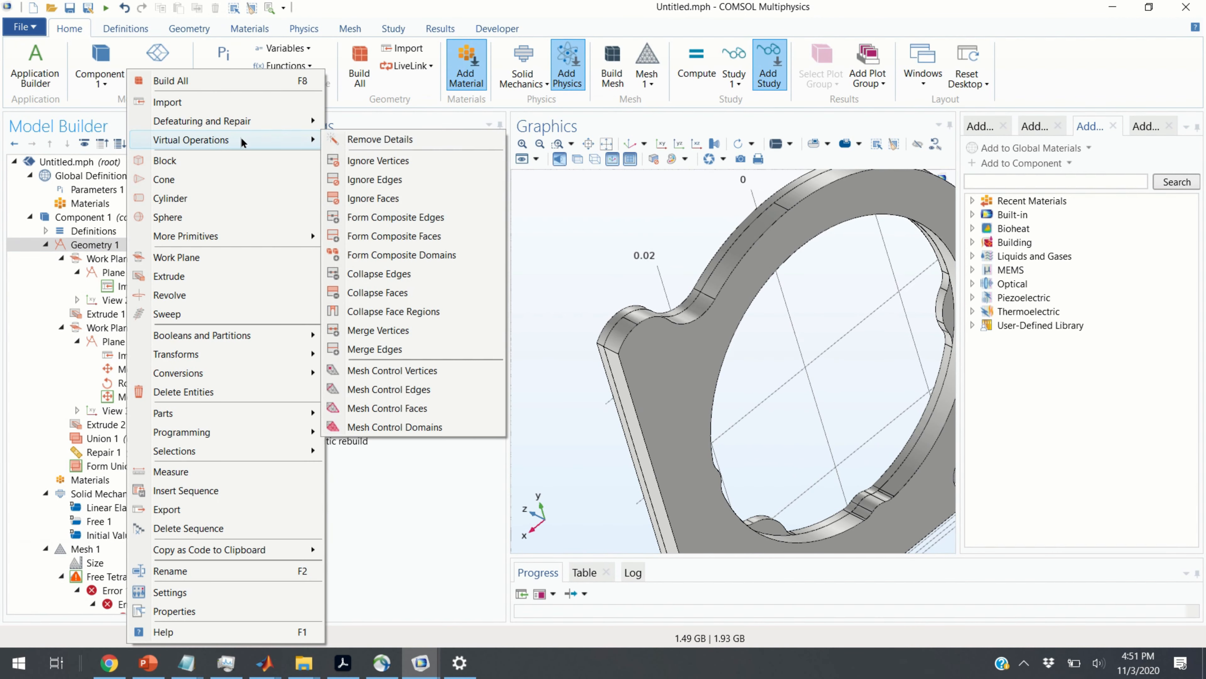
{"action": "left_click", "coordinate": [379, 139]}
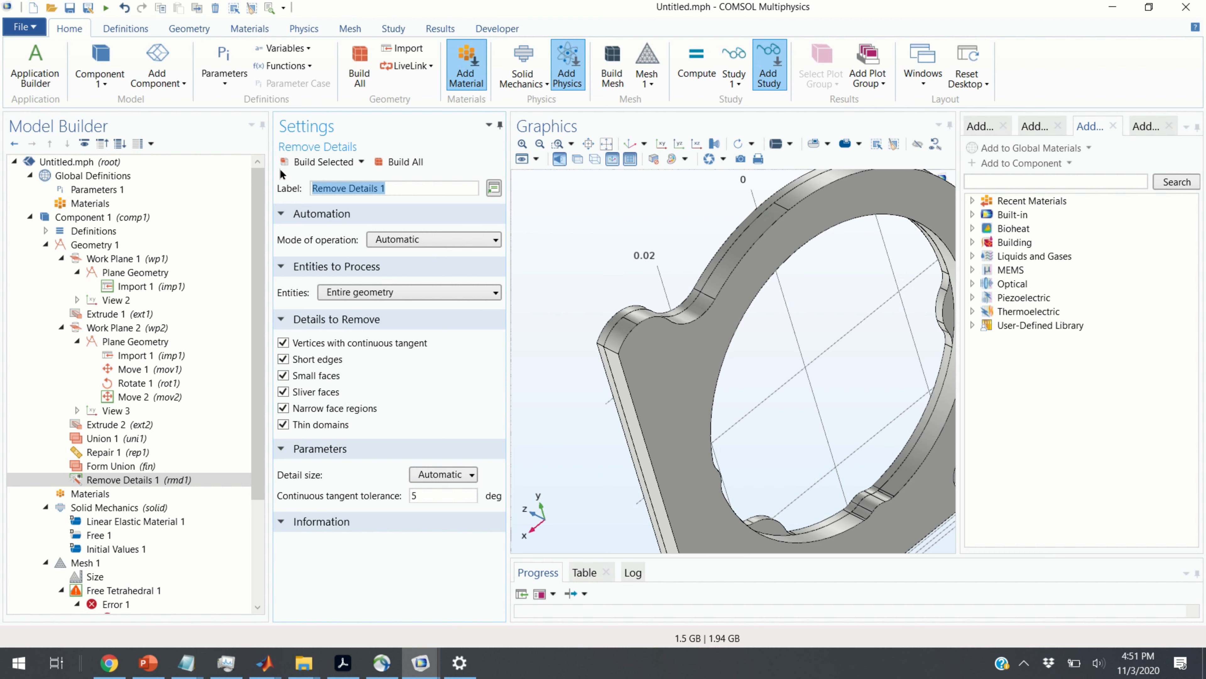
{"action": "left_click", "coordinate": [315, 162]}
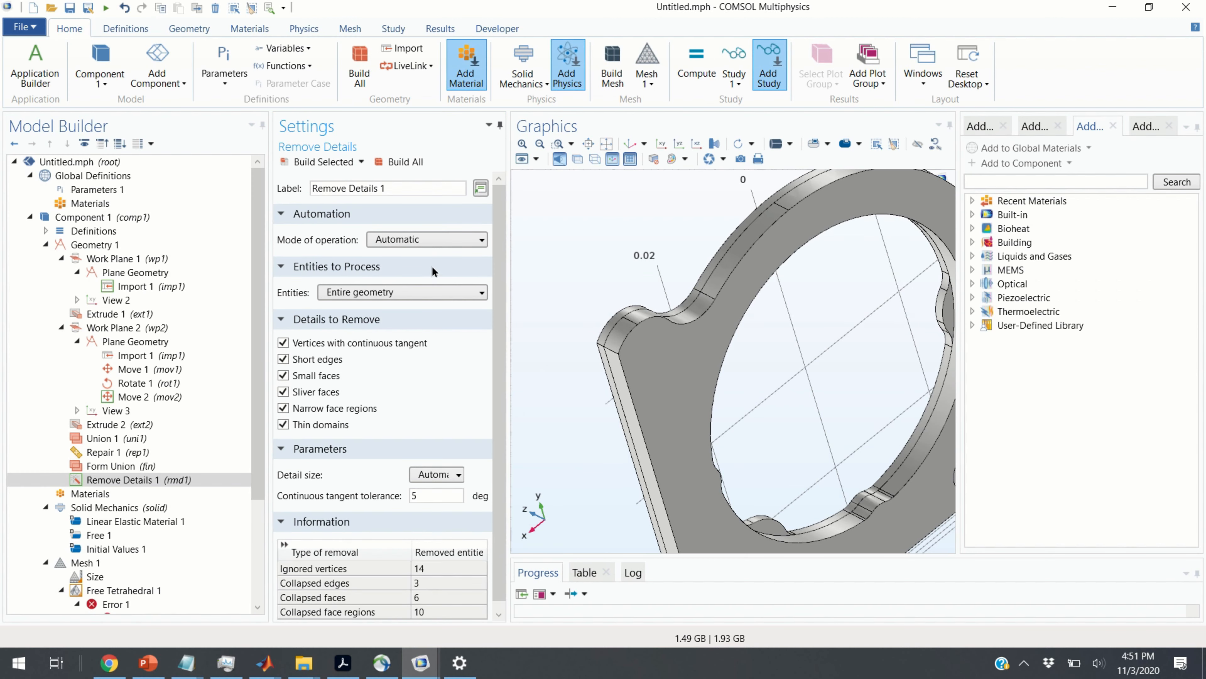
{"action": "scroll", "coordinate": [352, 410], "scroll_direction": "down", "scroll_amount": 1}
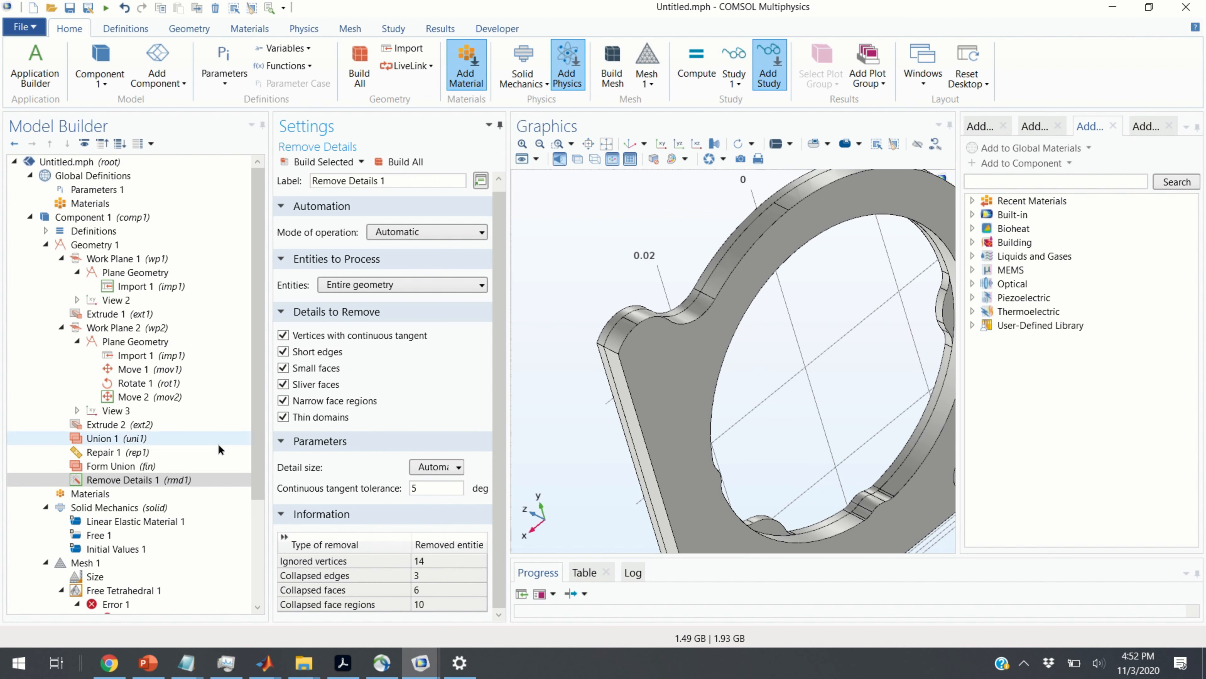
- Rebuild Mesh 1 on the geometry with its small details removed
{"action": "scroll", "coordinate": [216, 443], "scroll_direction": "down", "scroll_amount": 1}
{"action": "left_click", "coordinate": [103, 521]}
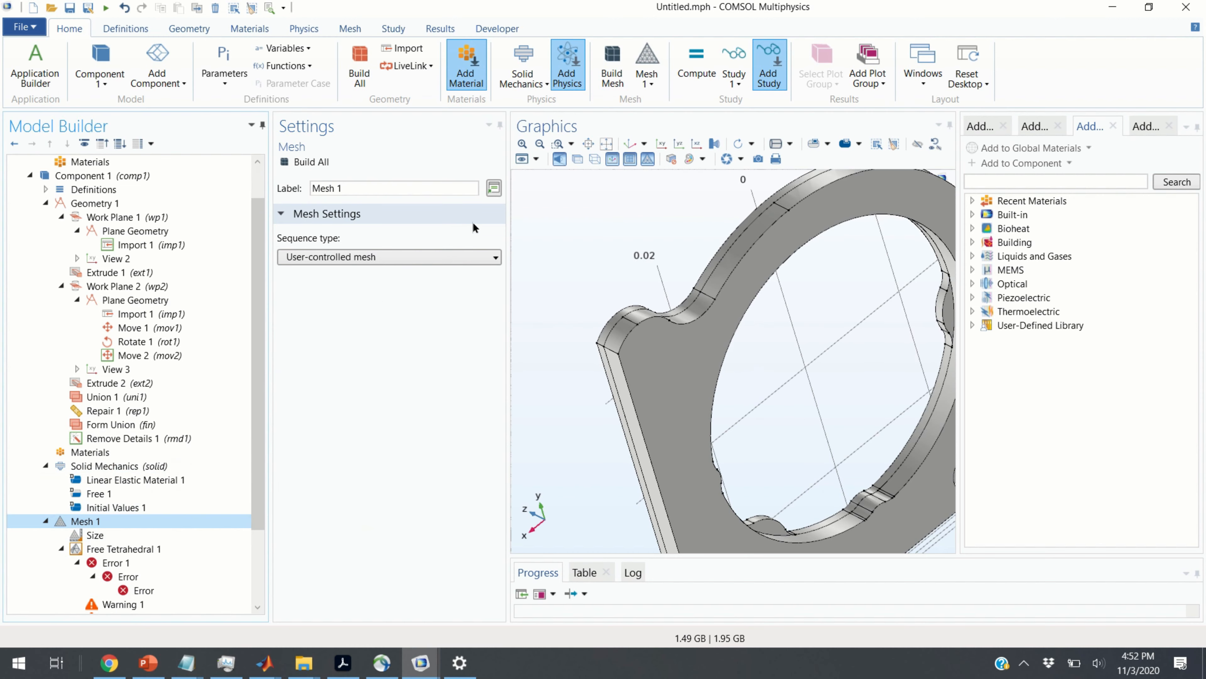
{"action": "left_click", "coordinate": [312, 166]}
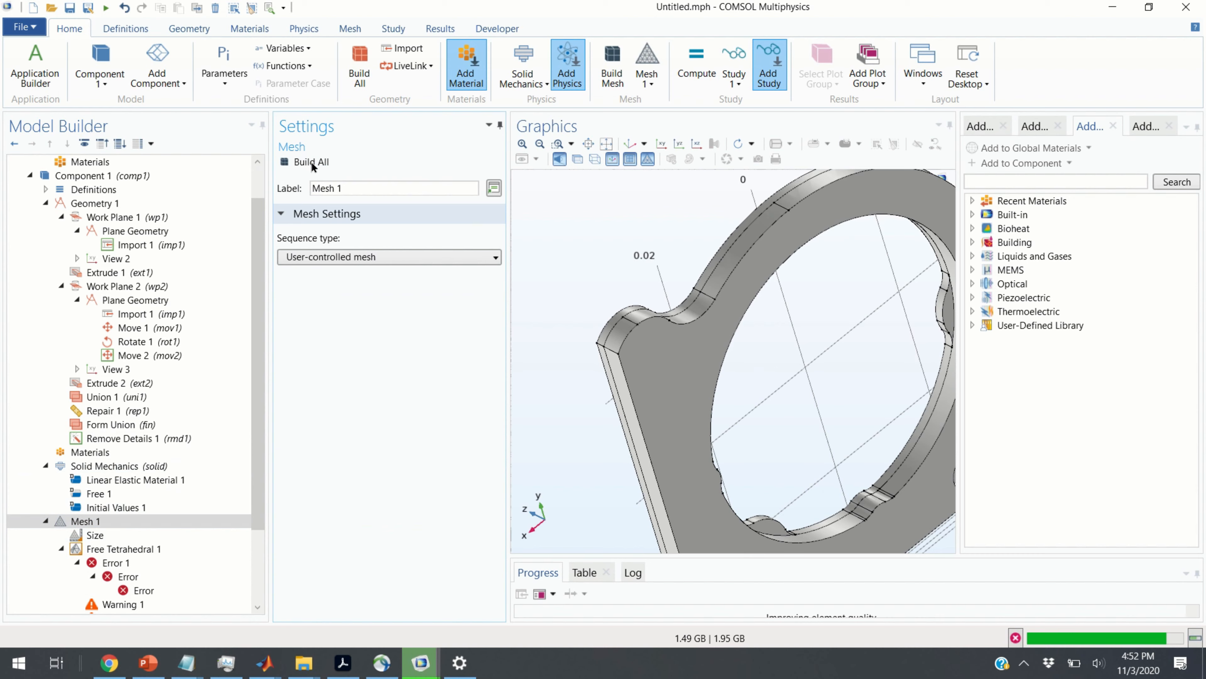
{"action": "left_click_drag", "start_coordinate": [745, 205], "coordinate": [699, 357]}
{"action": "left_click_drag", "start_coordinate": [682, 332], "coordinate": [717, 368]}
- Examine Warning 1 under Free Tetrahedral 1, look for its edge on the part, and inspect the complete mesh
{"action": "left_click", "coordinate": [154, 549]}
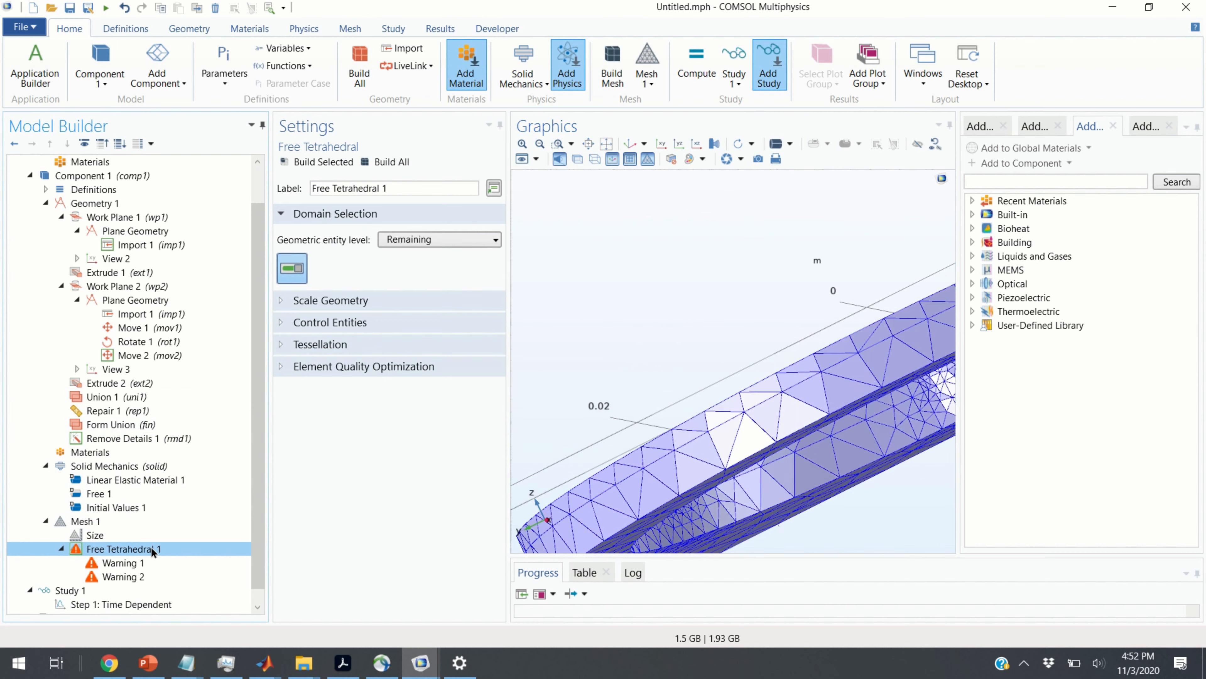
{"action": "scroll", "coordinate": [656, 423], "scroll_direction": "up", "scroll_amount": 3}
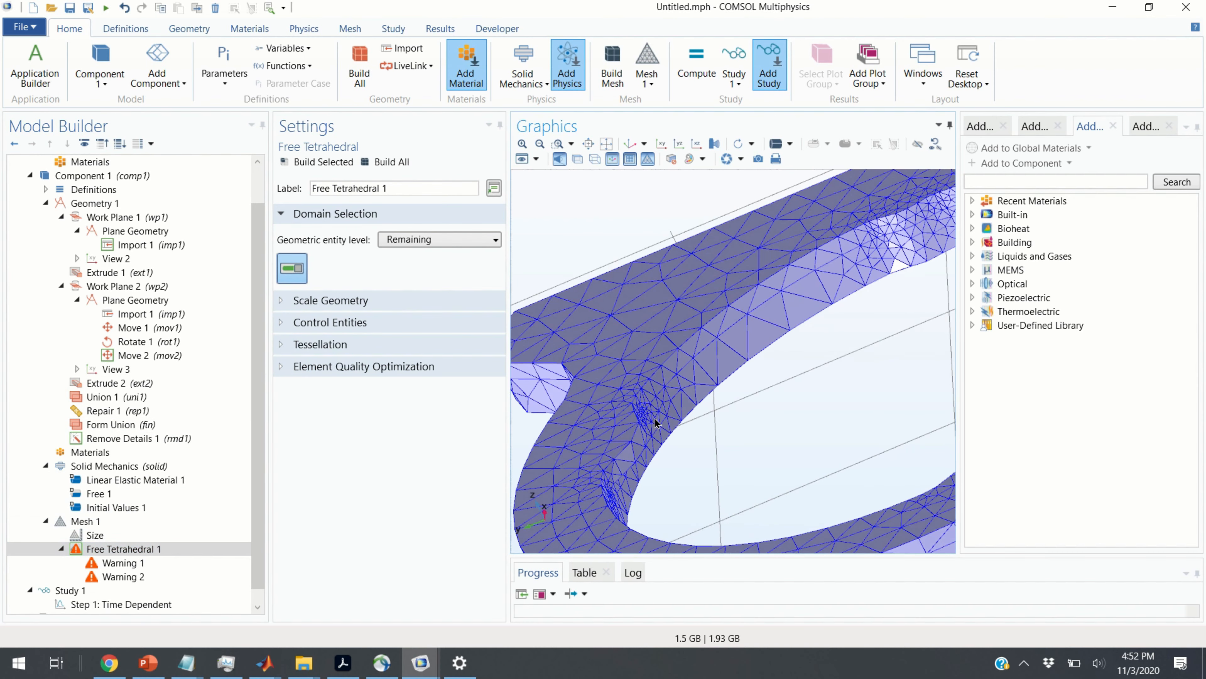
{"action": "left_click", "coordinate": [147, 563]}
{"action": "left_click", "coordinate": [330, 269]}
{"action": "scroll", "coordinate": [788, 436], "scroll_direction": "down", "scroll_amount": 4}
{"action": "mouse_move", "coordinate": [789, 436]}
{"action": "left_mouse_down"}
{"action": "mouse_move", "coordinate": [614, 399]}
{"action": "mouse_move", "coordinate": [563, 363]}
{"action": "mouse_move", "coordinate": [568, 379]}
{"action": "mouse_move", "coordinate": [863, 381]}
{"action": "mouse_move", "coordinate": [870, 466]}
{"action": "mouse_move", "coordinate": [778, 449]}
{"action": "left_mouse_up"}
{"action": "scroll", "coordinate": [657, 367], "scroll_direction": "up", "scroll_amount": 5}
{"action": "scroll", "coordinate": [618, 408], "scroll_direction": "down", "scroll_amount": 3}
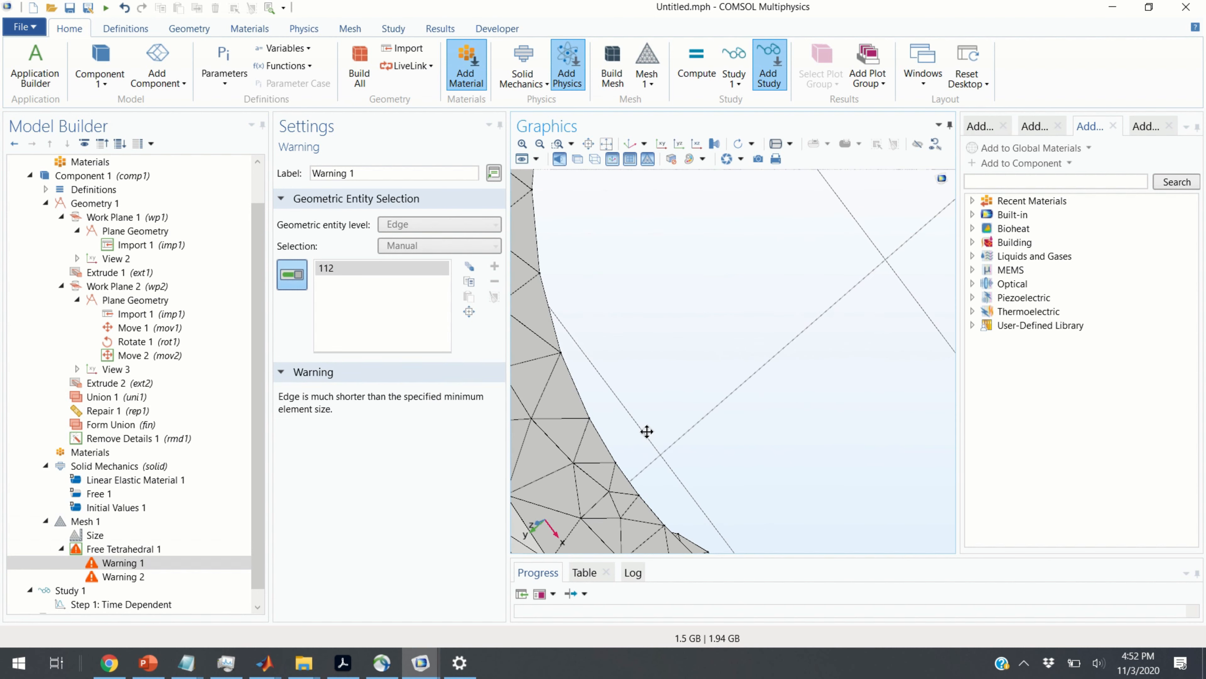
{"action": "scroll", "coordinate": [619, 418], "scroll_direction": "down", "scroll_amount": 5}
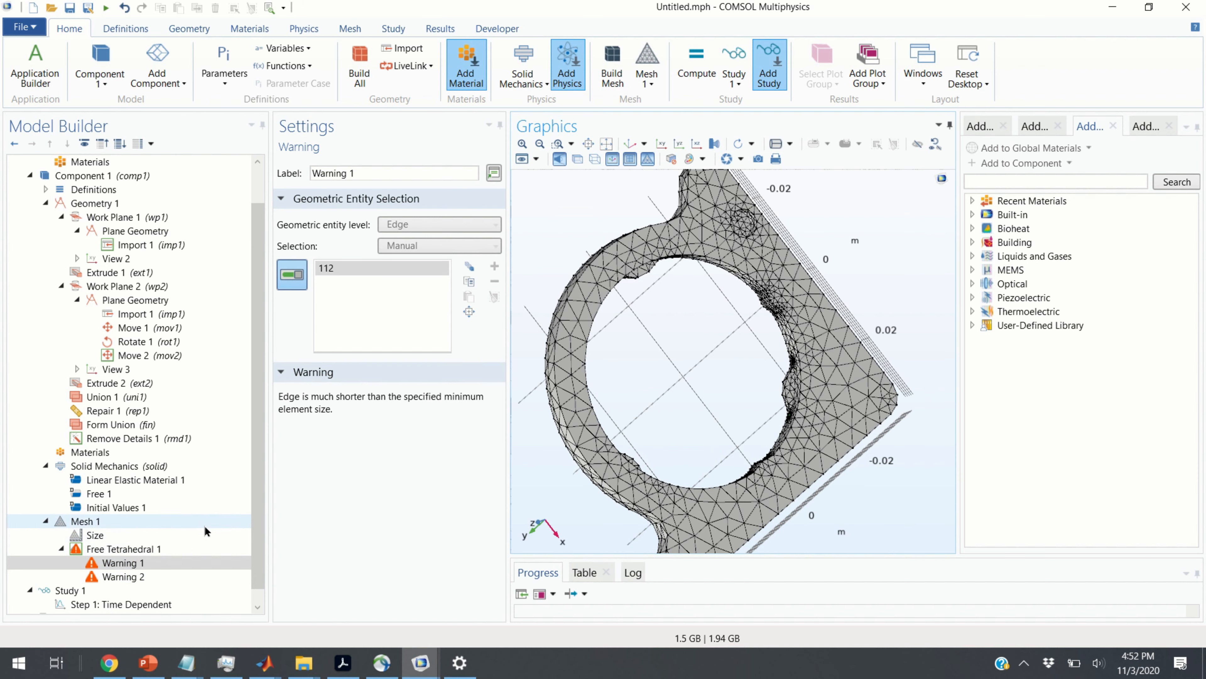
{"action": "left_click_drag", "start_coordinate": [709, 400], "coordinate": [654, 367]}
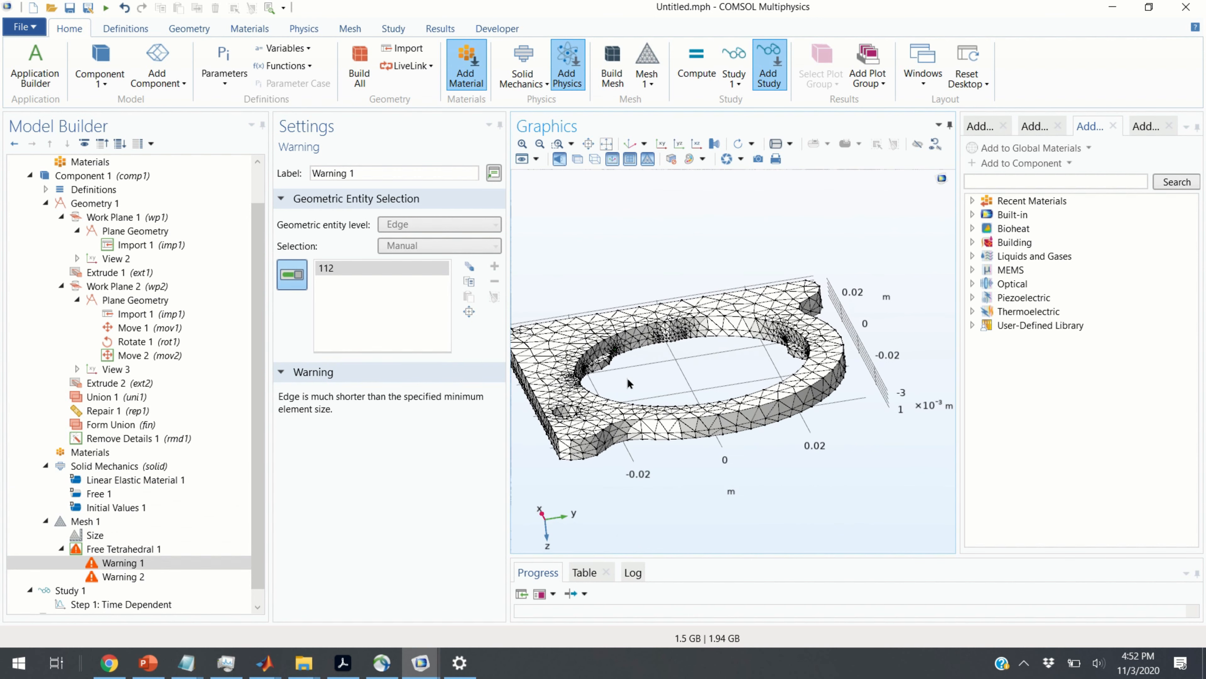